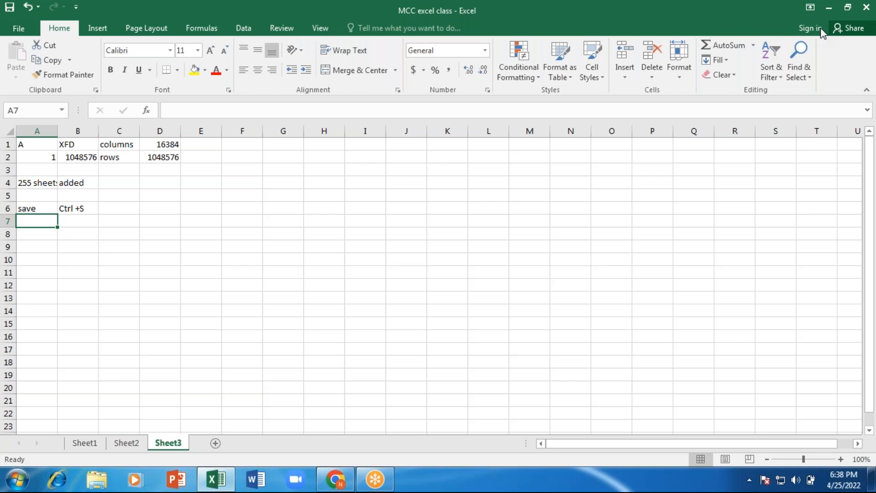
- Enter 'new' with 'Ctrl + N' in row 7 and 'Excel open' with 'Ctrl + O' in row 8
type("new")
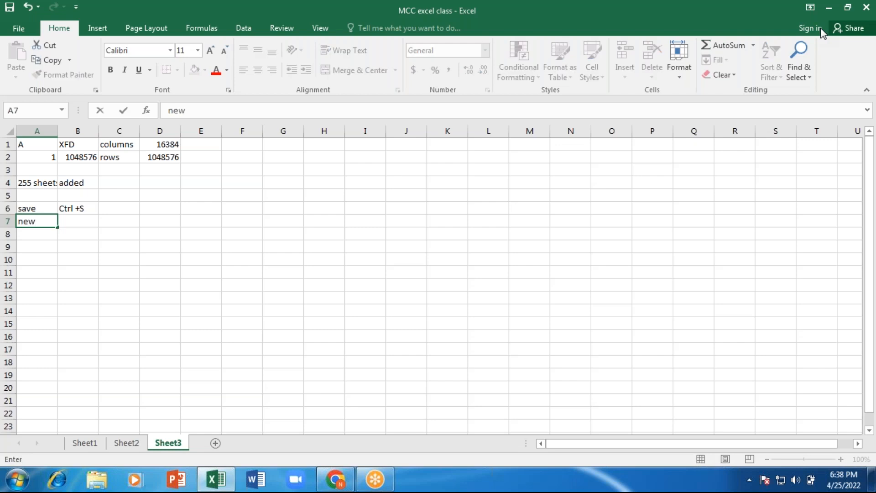
key("Tab")
type("Ctrl ")
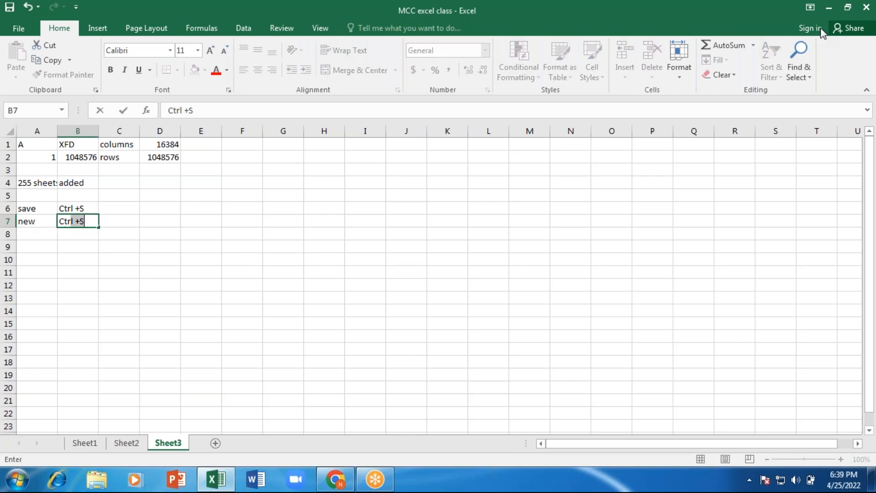
type("+ N")
key("Return")
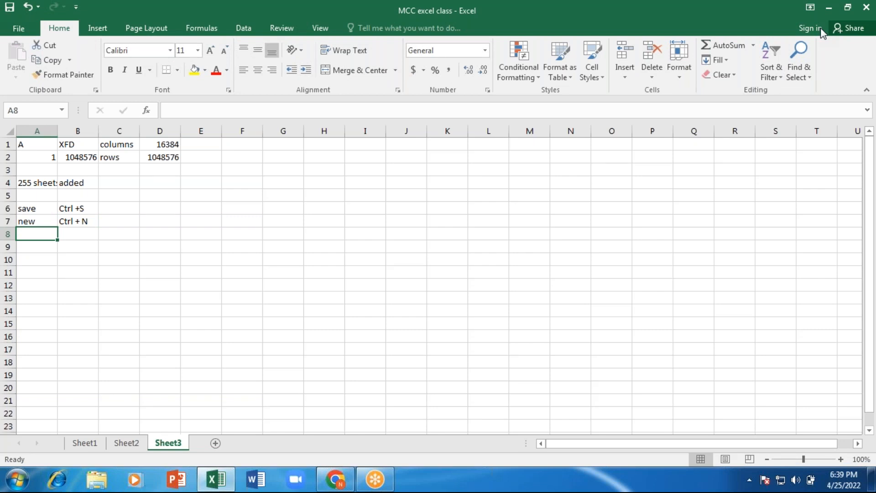
type("Excel")
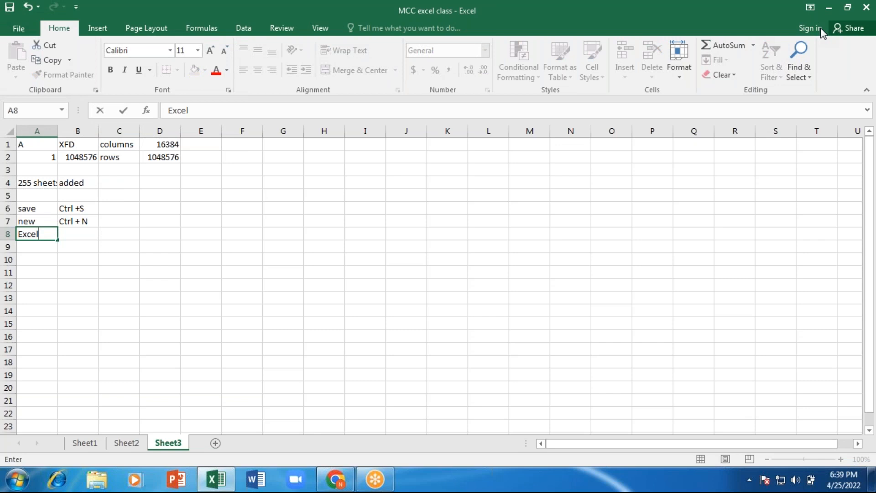
type(" open")
key("Tab")
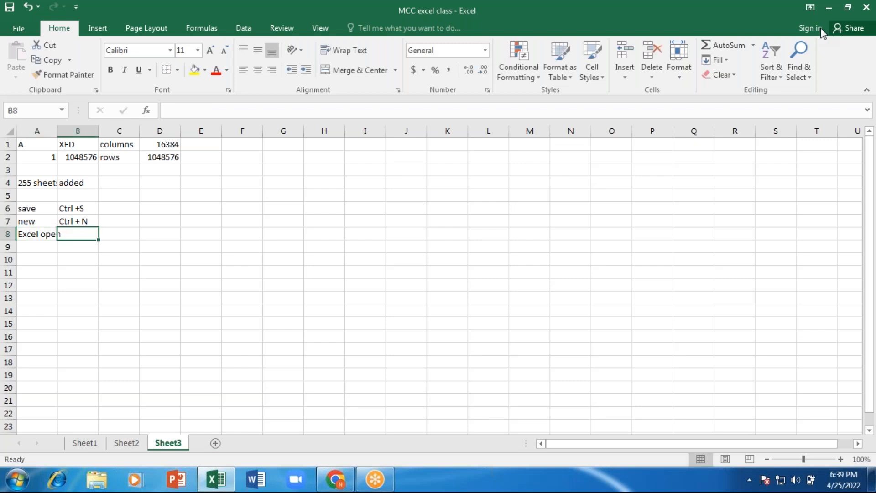
type("Ctrl")
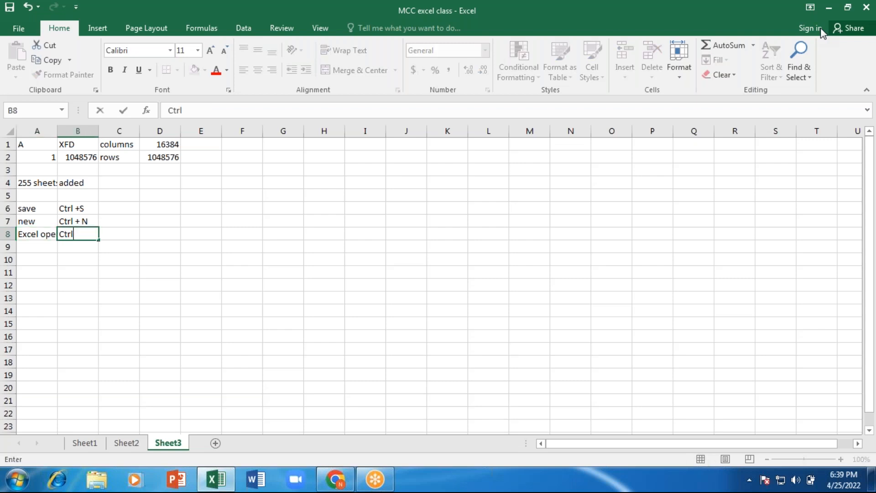
type(" + O")
- Return to the workbook and commit 'Ctrl + O' in B8 by selecting A9
left_click(657, 19)
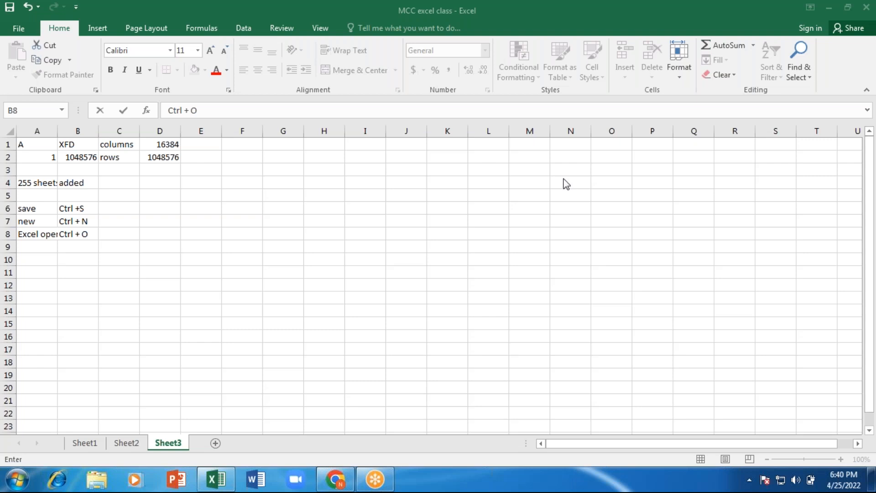
left_click(38, 268)
left_click(38, 248)
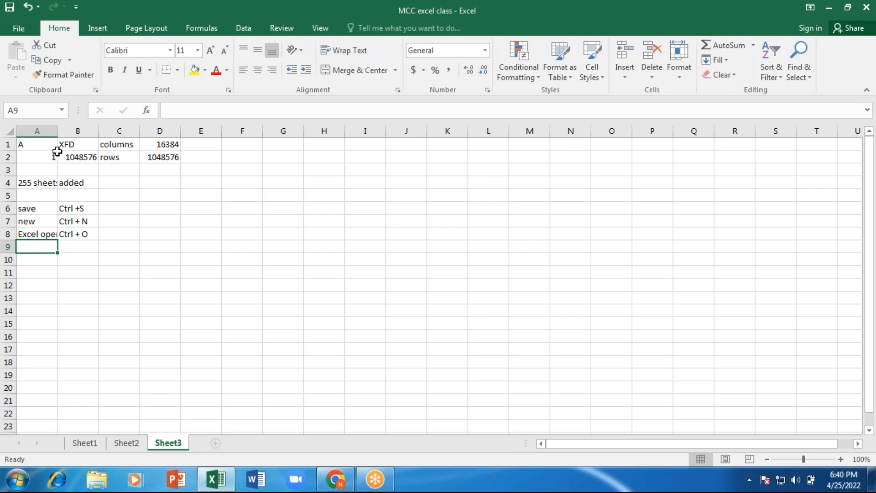
- Show the workbook's Info page and start adding an author under Related People
left_click(20, 30)
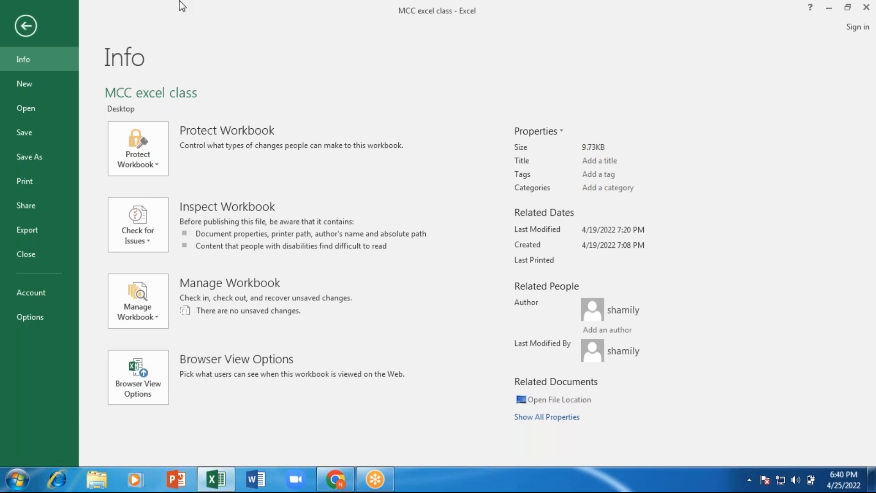
left_click(604, 329)
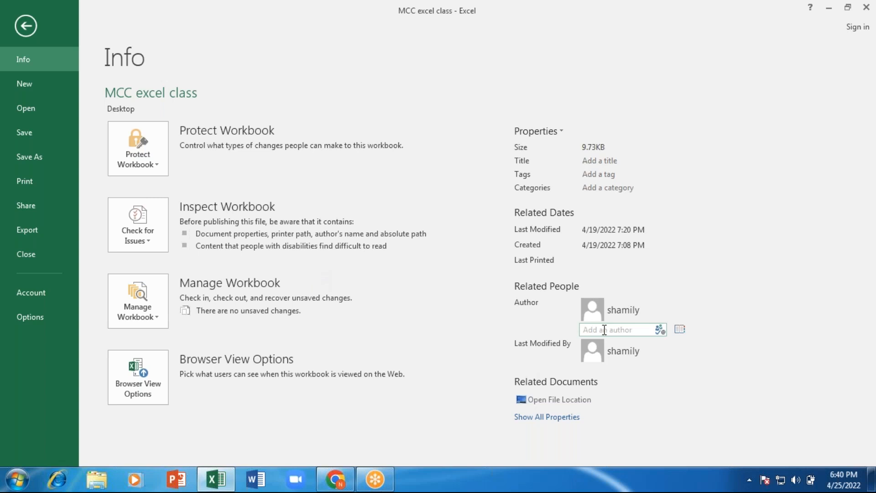
- Enter 'MCC college' in the workbook's Title property box and commit it
left_click(601, 163)
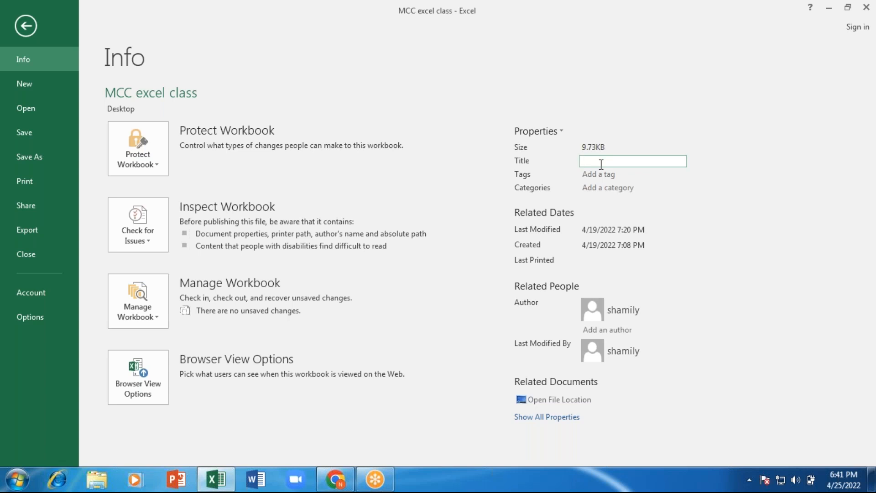
type("MCC e")
type("ollege")
left_click(606, 174)
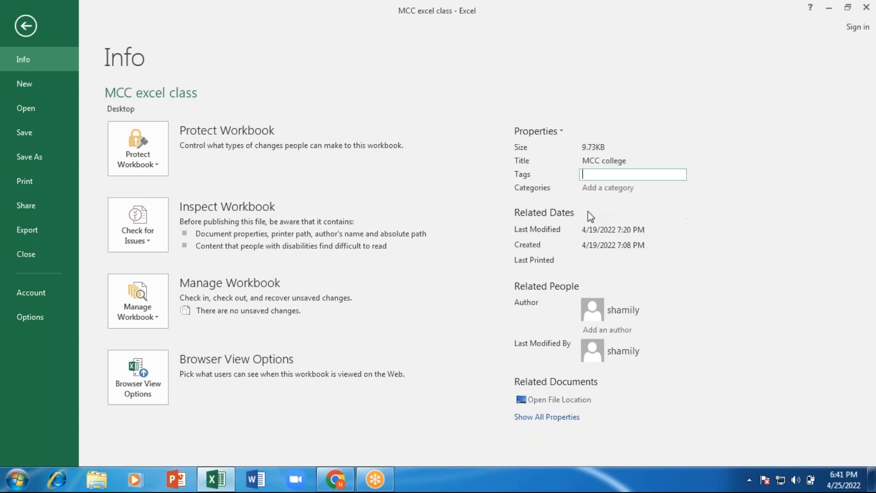
mouse_move(627, 257)
mouse_move(652, 233)
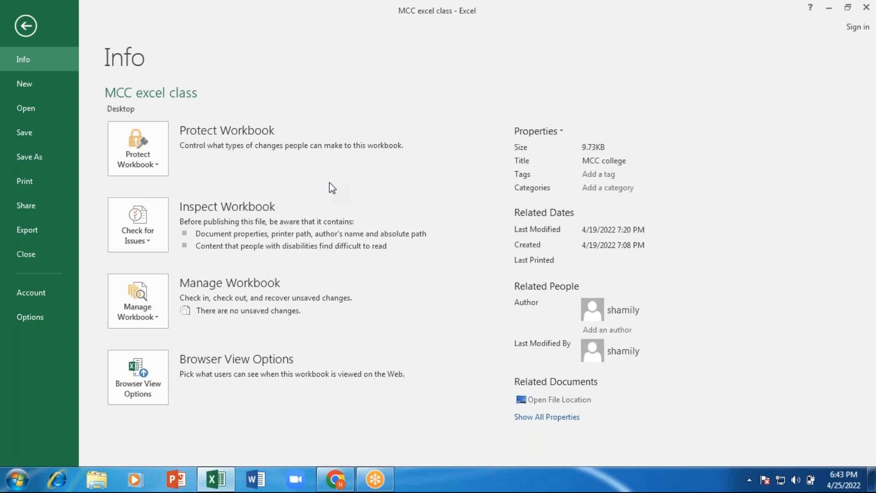
- Try Mark as Final under Protect Workbook, cancel it, and show the protection options again
left_click(157, 164)
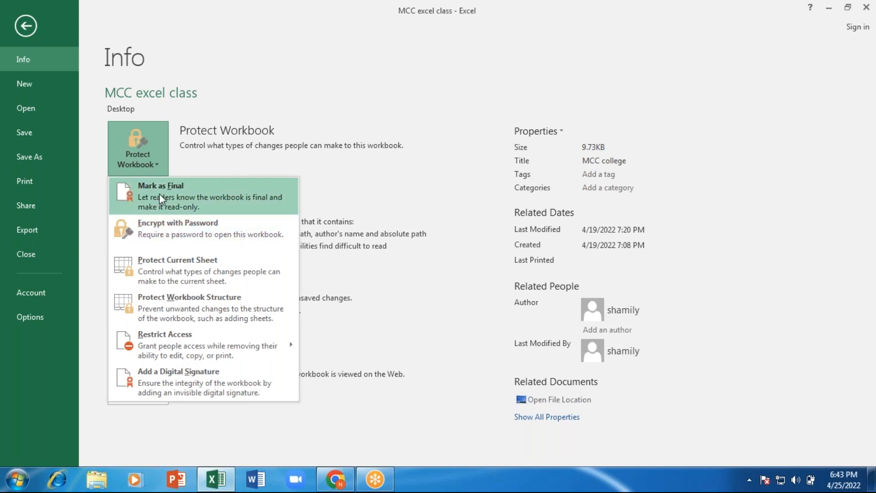
left_click(196, 191)
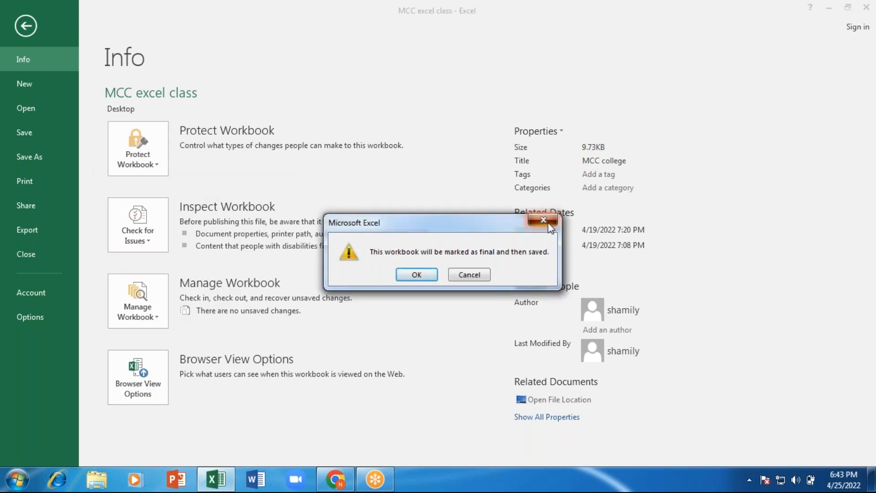
left_click(542, 223)
left_click(155, 163)
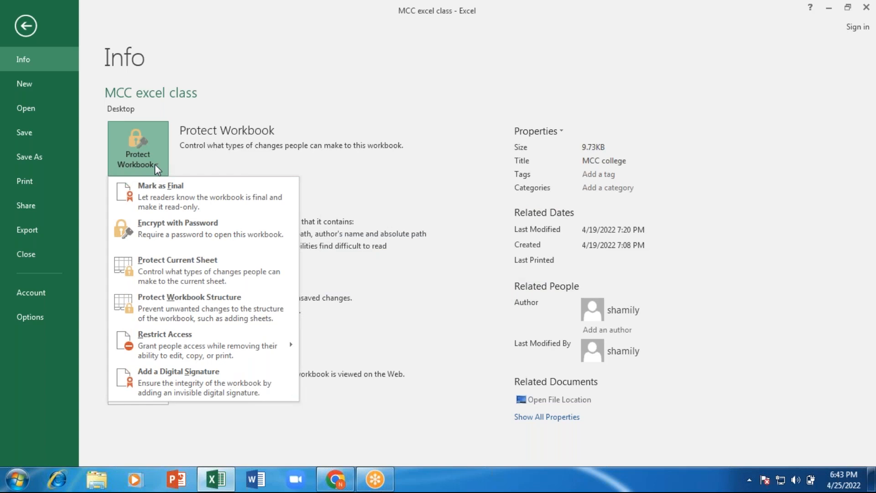
- Dismiss the Protect Workbook options menu
left_click(185, 232)
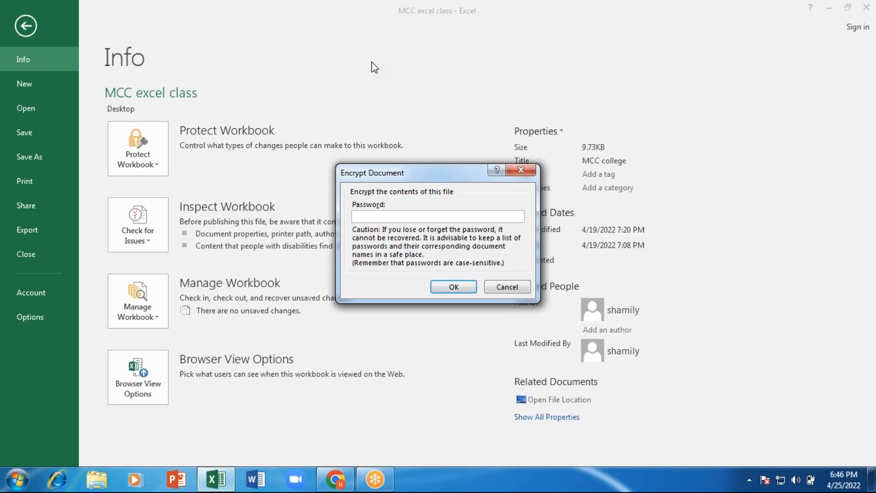
- Encrypt the workbook with a password, entering it and then confirming it
type("123")
left_click(445, 288)
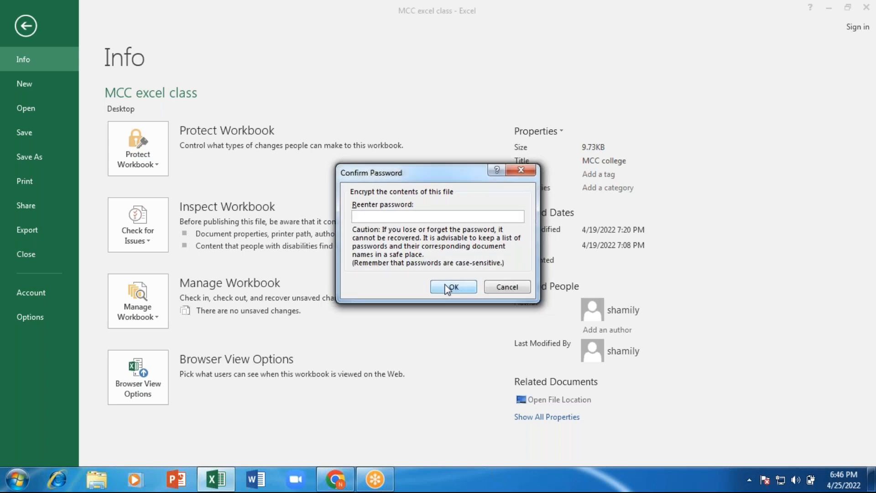
type("123")
left_click(458, 288)
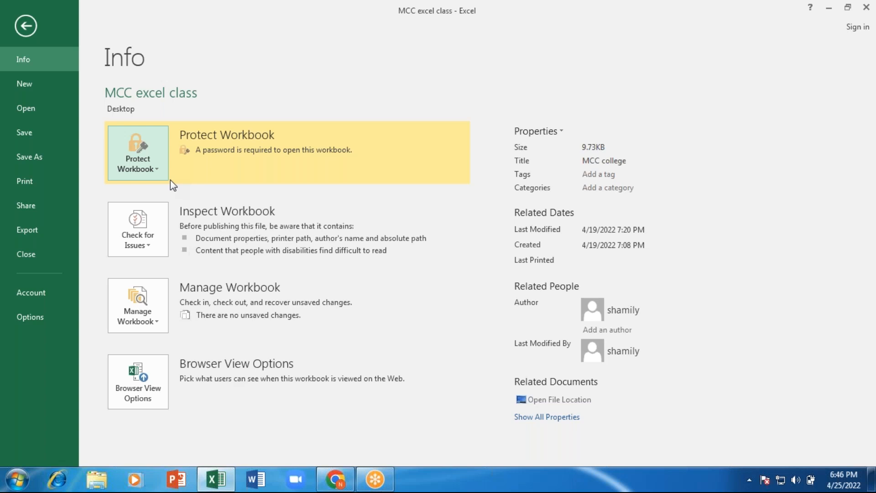
- Close the MCC excel class workbook without saving and exit Excel with Alt+F4
key("alt")
key("c")
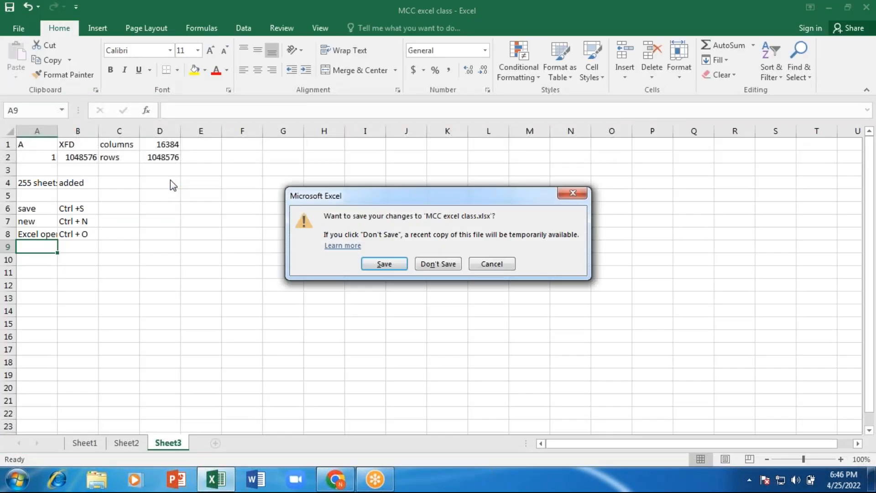
key("Escape")
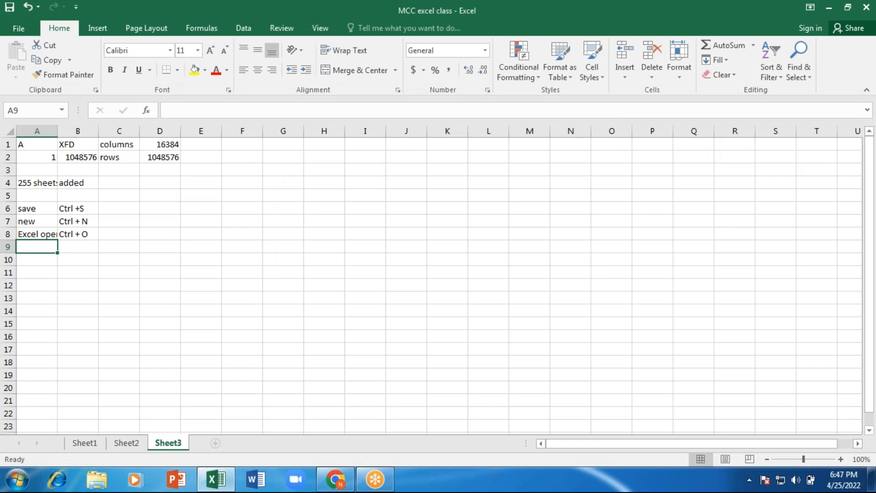
key("alt+F4")
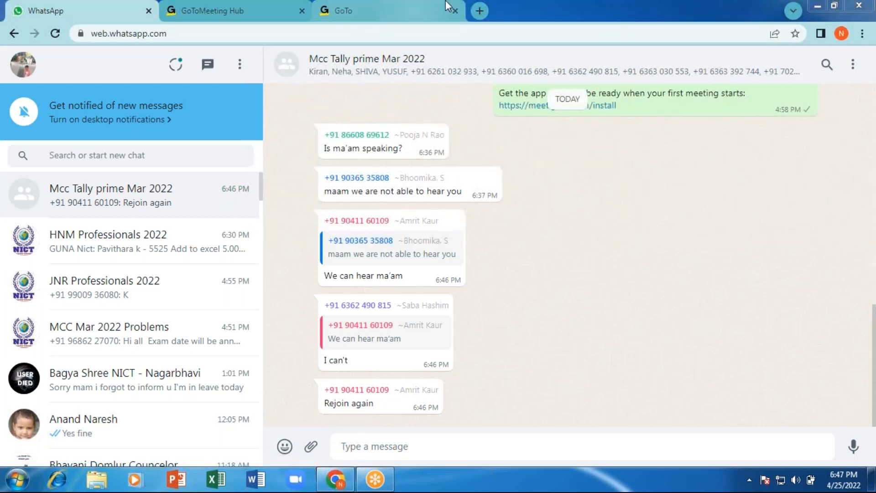
- Switch to the GoTo tab, open a new blank Chrome tab, and minimize the browser
left_click(435, 10)
left_click(480, 11)
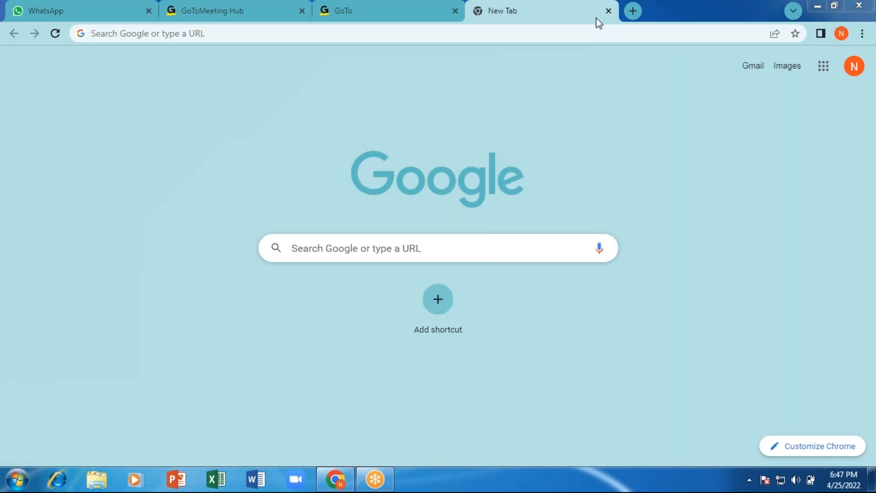
left_click(819, 6)
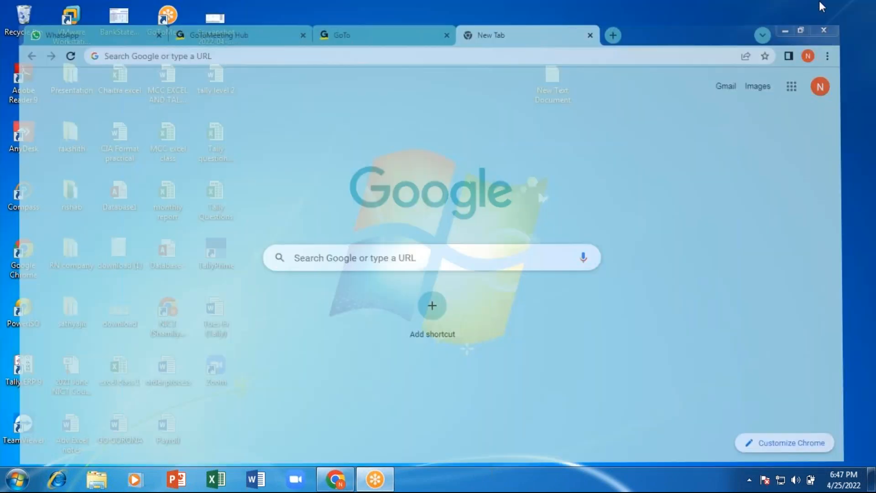
- Open MCC excel class from the desktop with its password and dismiss the activation notice
double_click(168, 137)
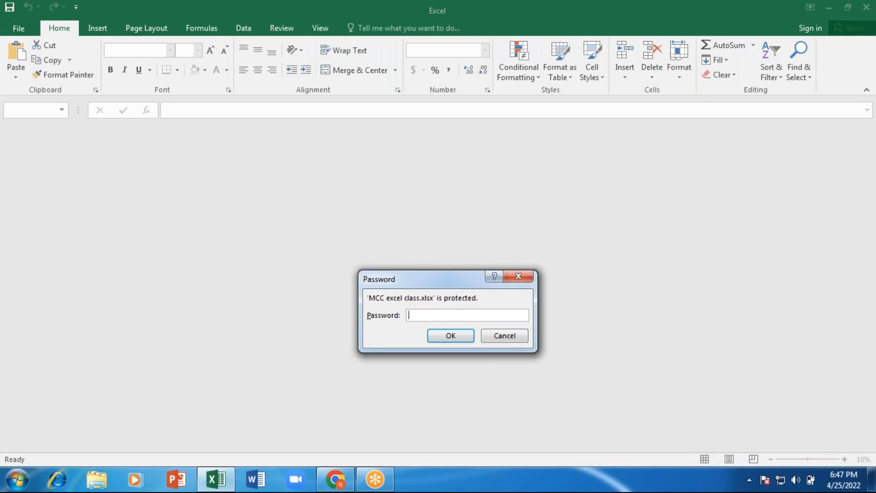
type("•••")
key("Return")
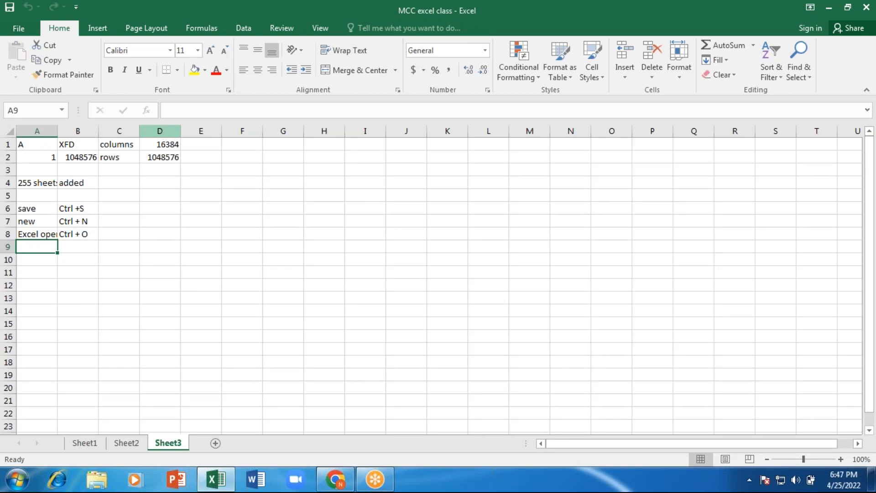
key("F12")
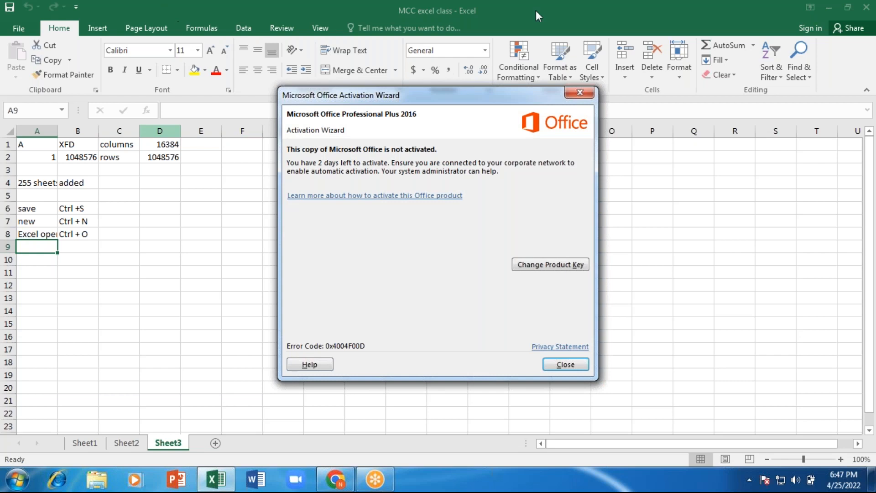
left_click(579, 91)
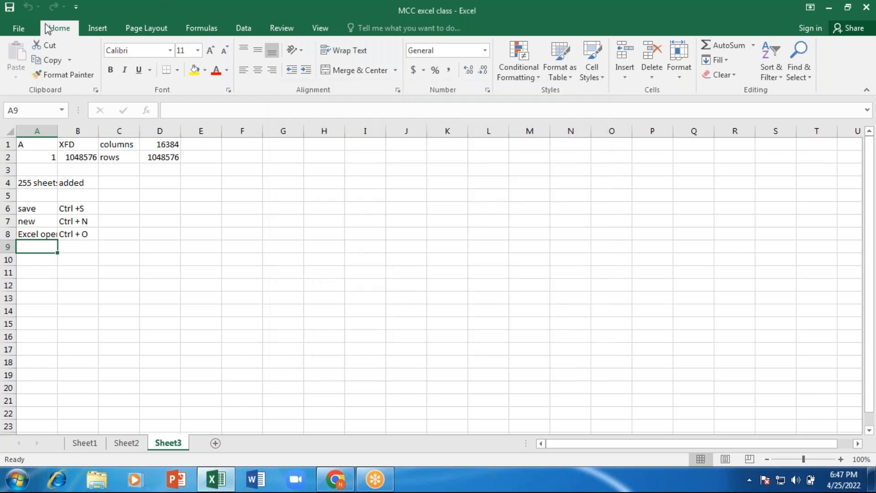
- Encrypt the MCC excel class workbook with an open password, entered twice to confirm
left_click(22, 29)
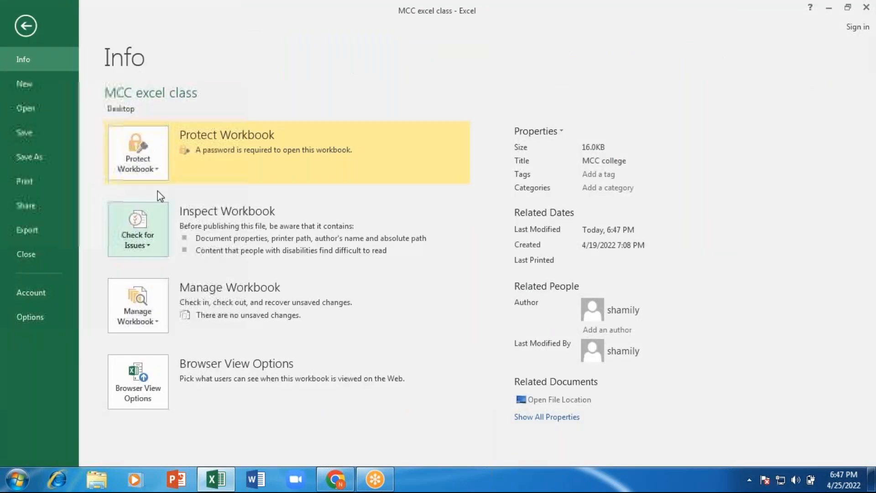
left_click(159, 165)
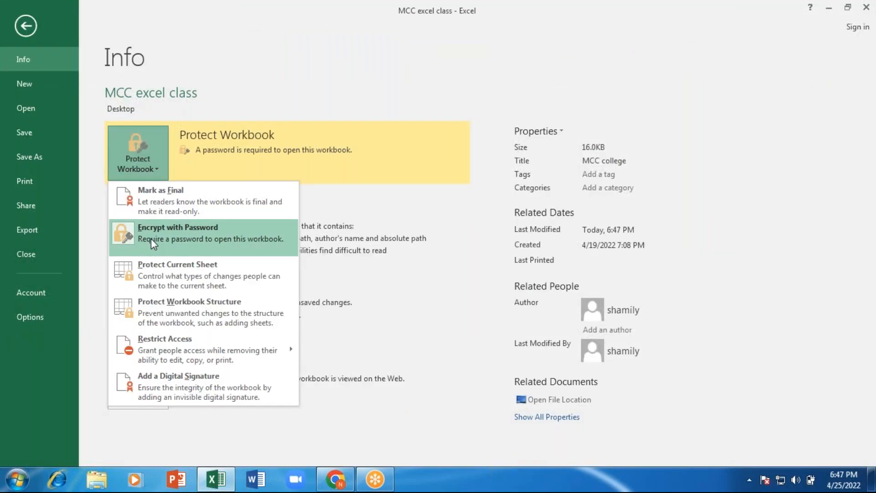
left_click(167, 234)
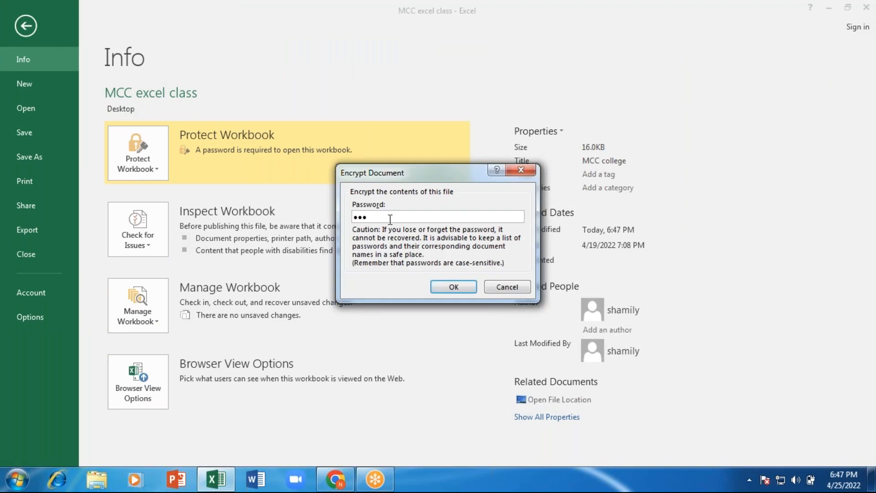
key("BackSpace")
key("BackSpace")
key("BackSpace")
type("12345")
left_click(455, 287)
type("12345")
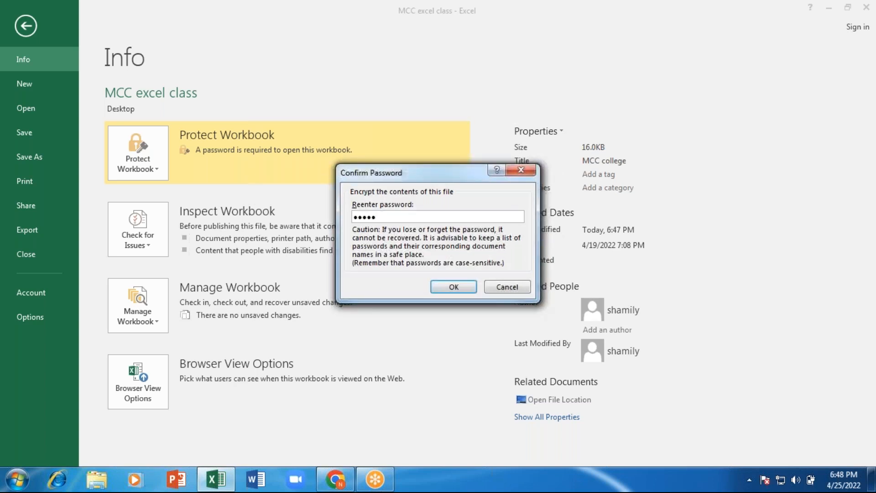
left_click(454, 287)
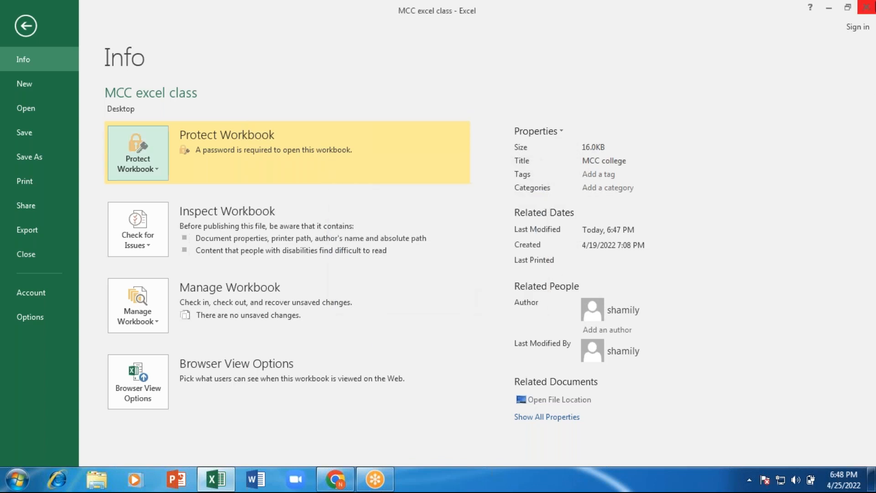
- Save changes while closing Excel, then reopen MCC excel class from the desktop
left_click(866, 8)
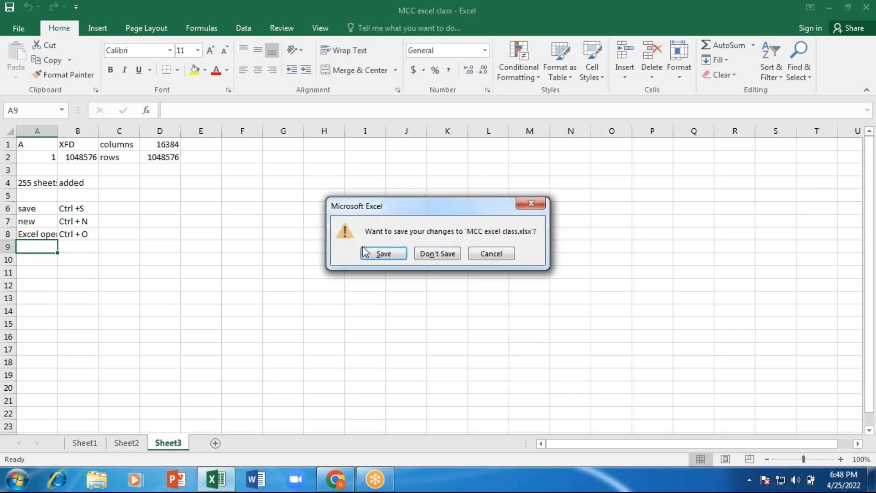
left_click(380, 255)
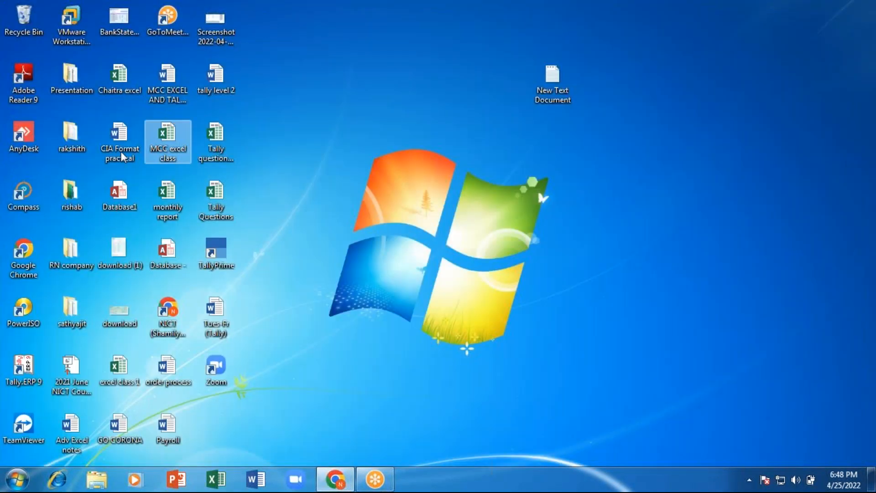
double_click(169, 140)
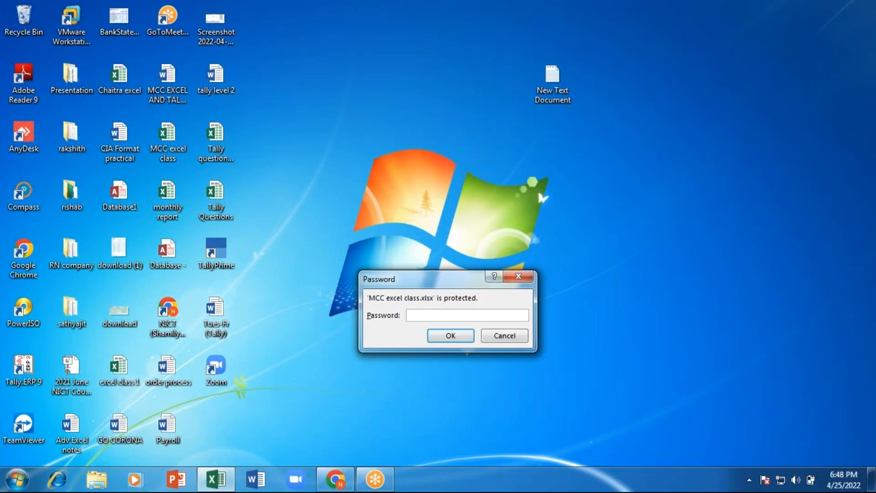
- Submit an incorrect password, then dismiss the rejection warning and the Office activation notice
type("123")
left_click(215, 478)
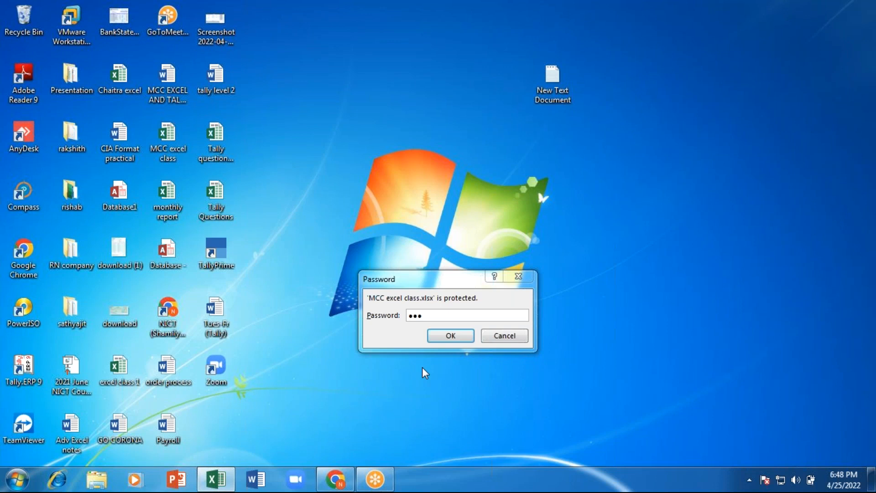
left_click(439, 334)
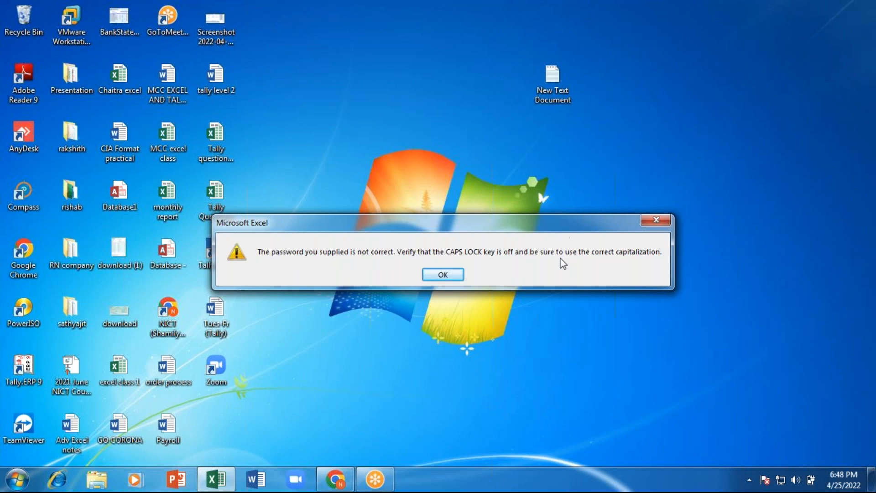
left_click(445, 276)
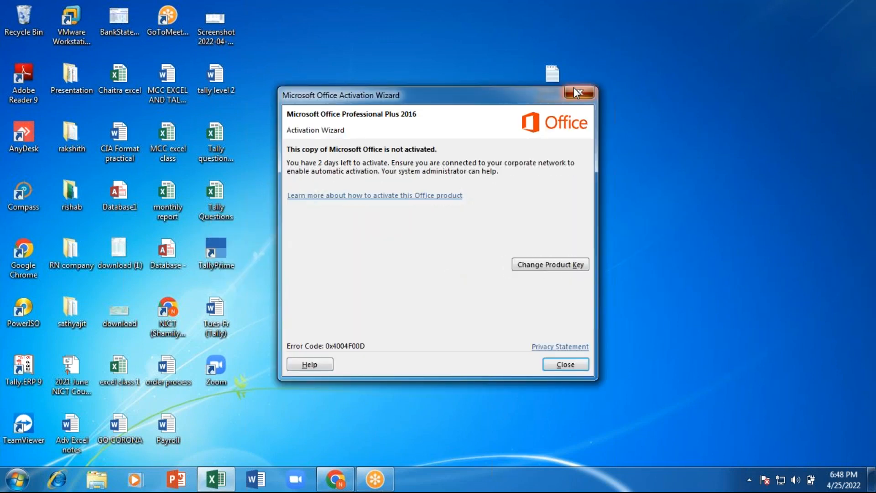
left_click(577, 93)
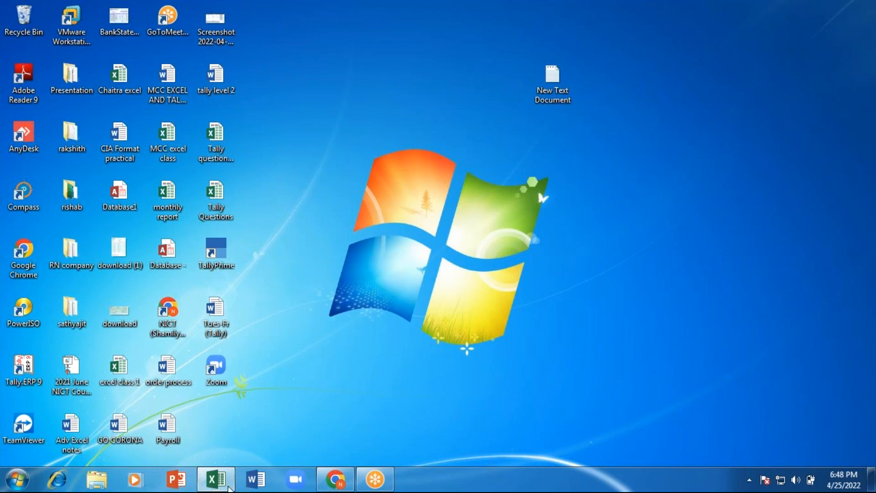
- Close Excel, reopen MCC excel class with the correct password, and dismiss the activation notice
right_click(216, 479)
left_click(201, 444)
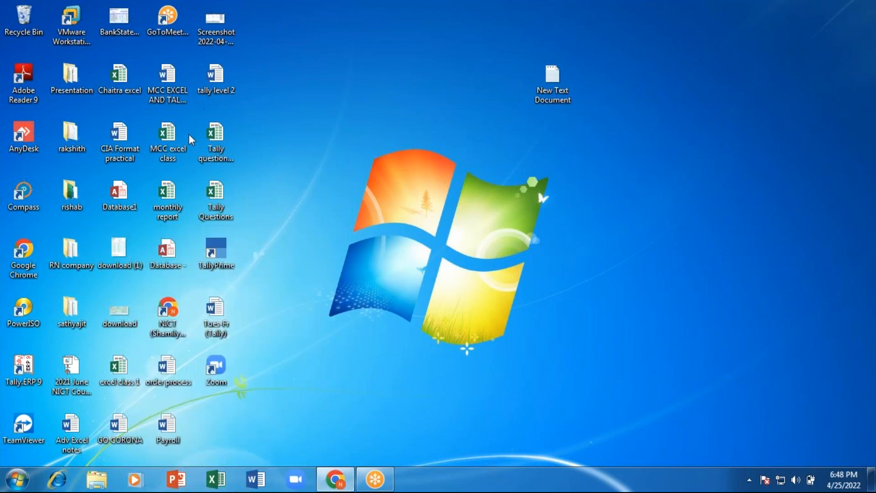
double_click(166, 138)
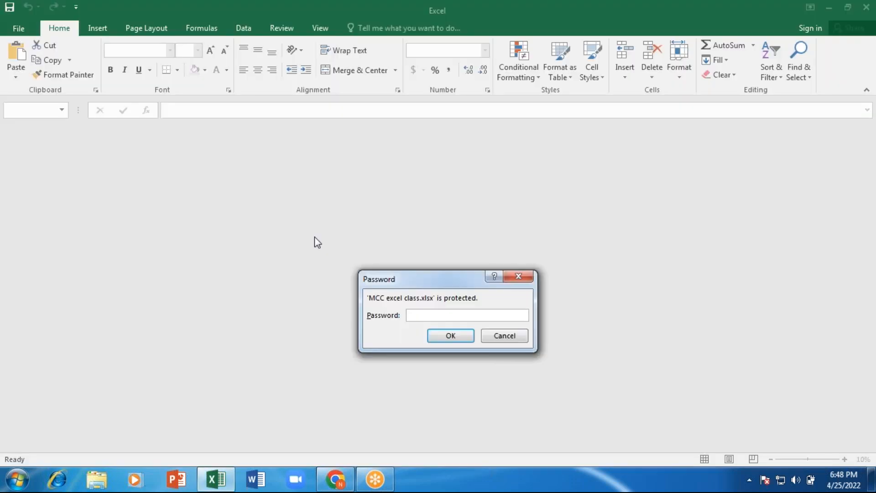
type("•••••")
key("Return")
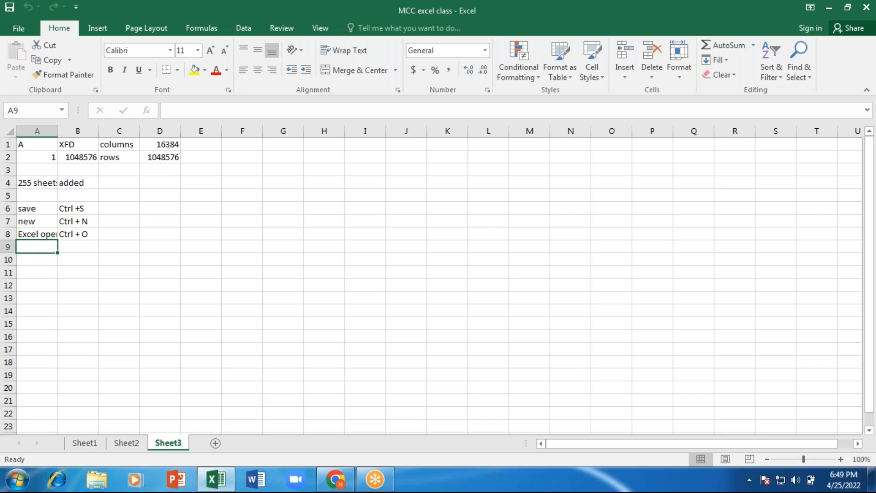
key("Return")
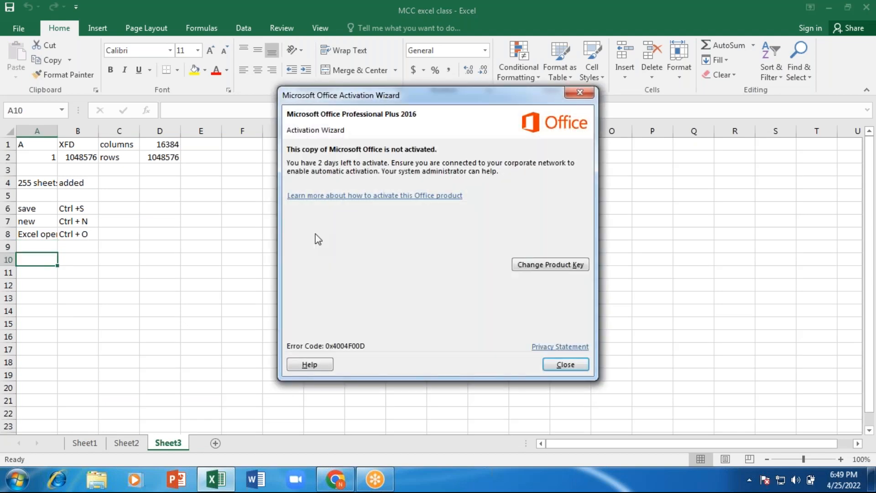
left_click(578, 94)
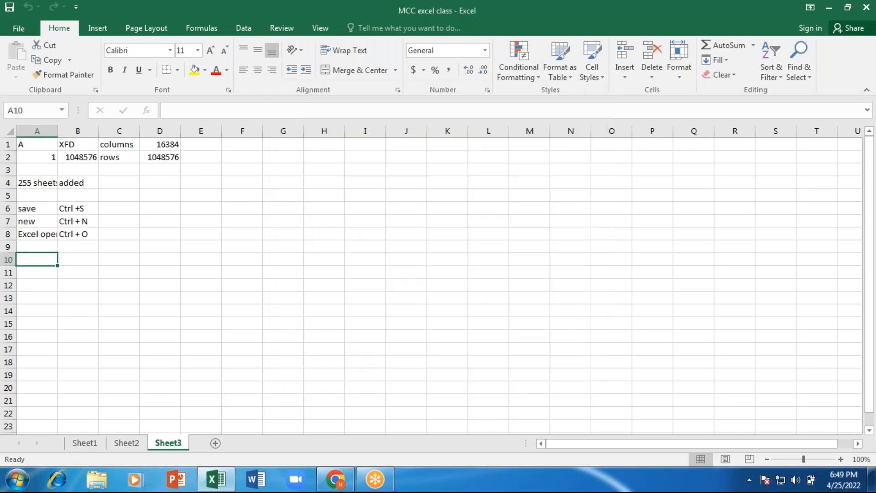
left_click(22, 30)
left_click(160, 167)
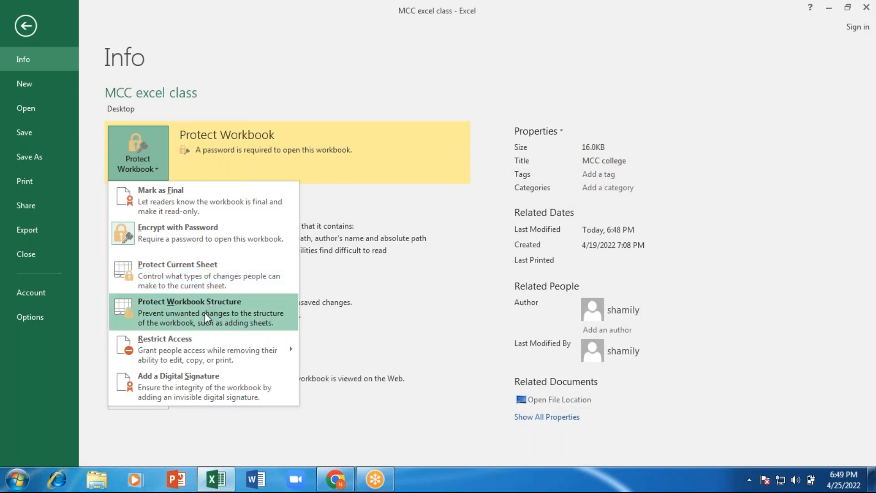
left_click(200, 278)
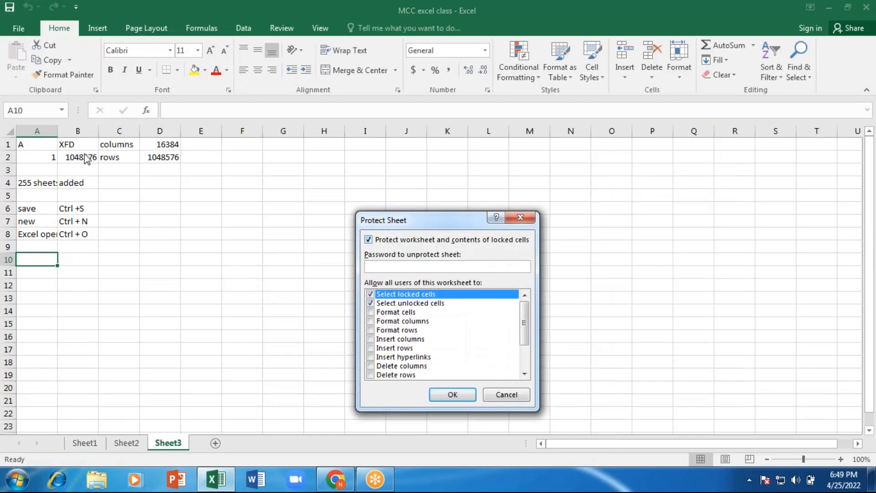
left_click(371, 312)
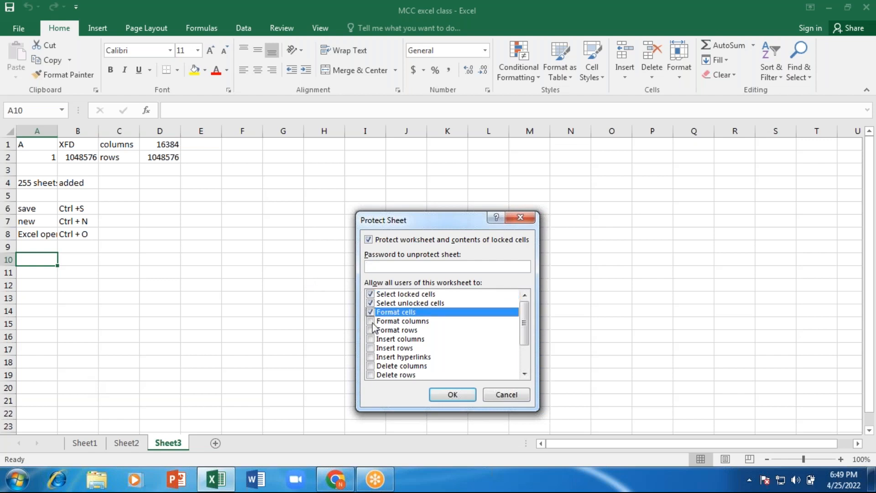
left_click(371, 321)
left_click(370, 339)
left_click(370, 356)
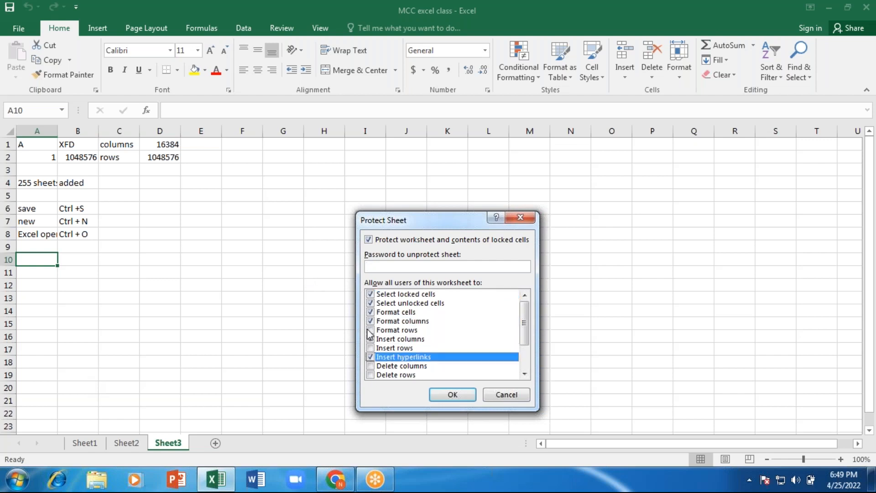
left_click(370, 330)
left_click(371, 348)
left_click(370, 365)
left_click(370, 374)
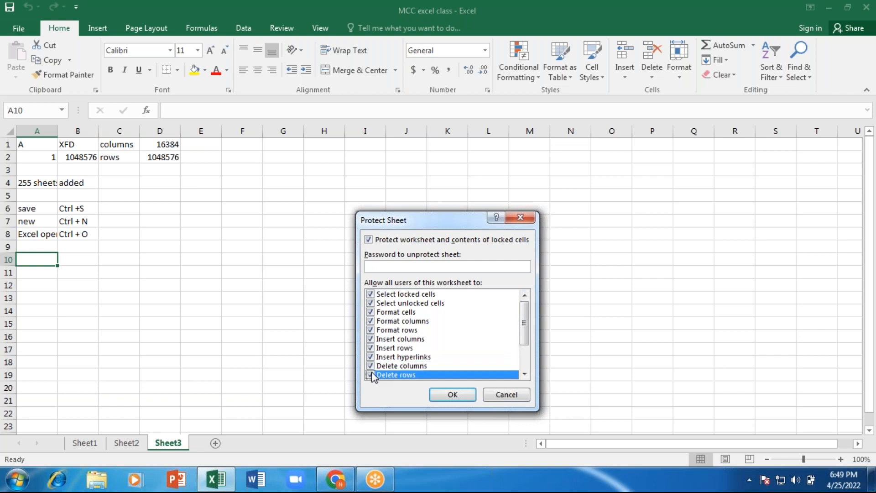
scroll(452, 315, "down", 2)
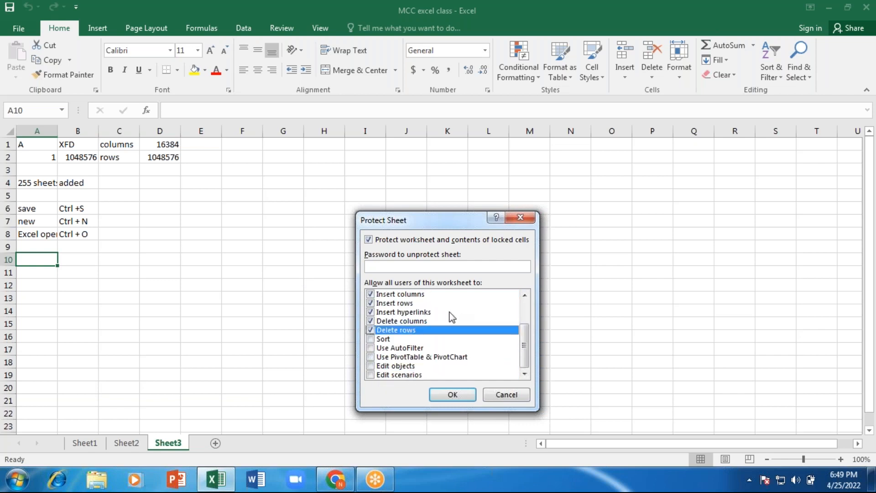
left_click(370, 338)
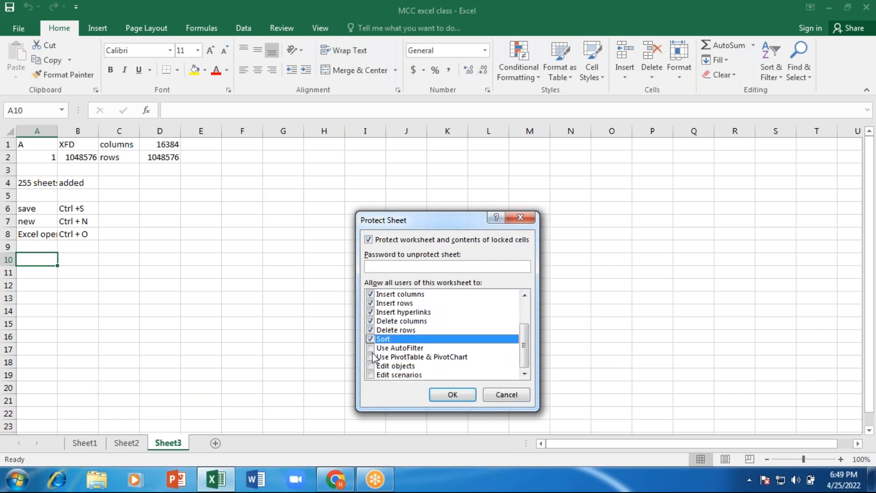
left_click(370, 356)
left_click(370, 348)
left_click(370, 356)
left_click(370, 366)
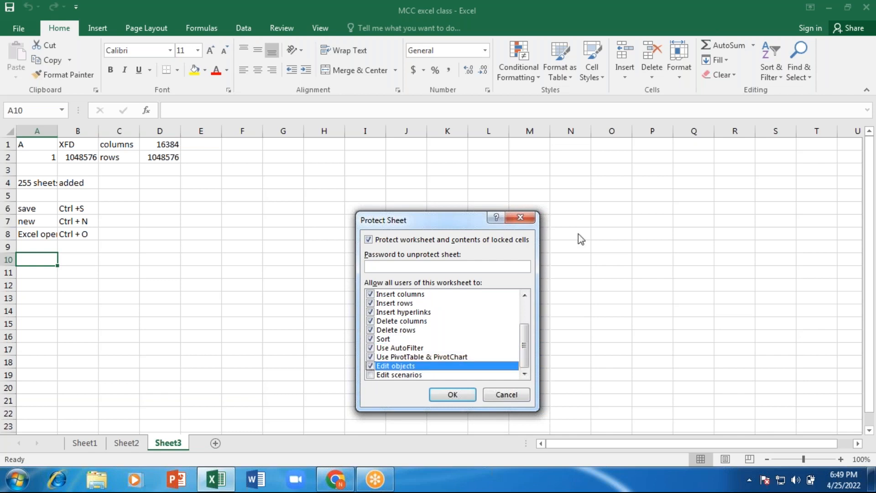
- Cancel the Protect Sheet dialog, clear the workbook's encryption password, and close the workbook
left_click(528, 218)
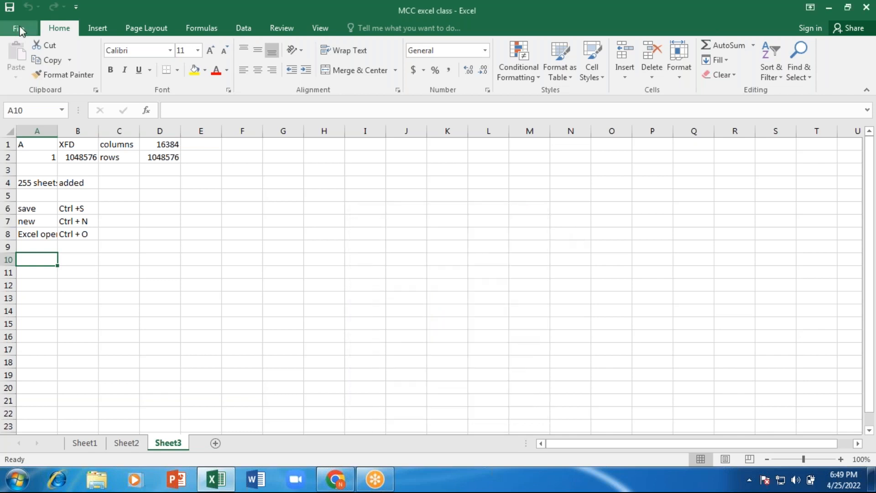
left_click(20, 27)
left_click(20, 27)
left_click(22, 25)
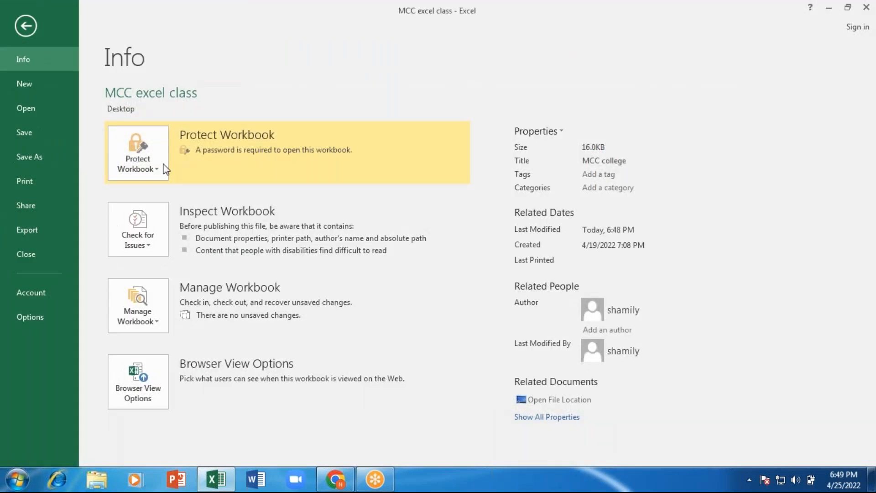
left_click(159, 174)
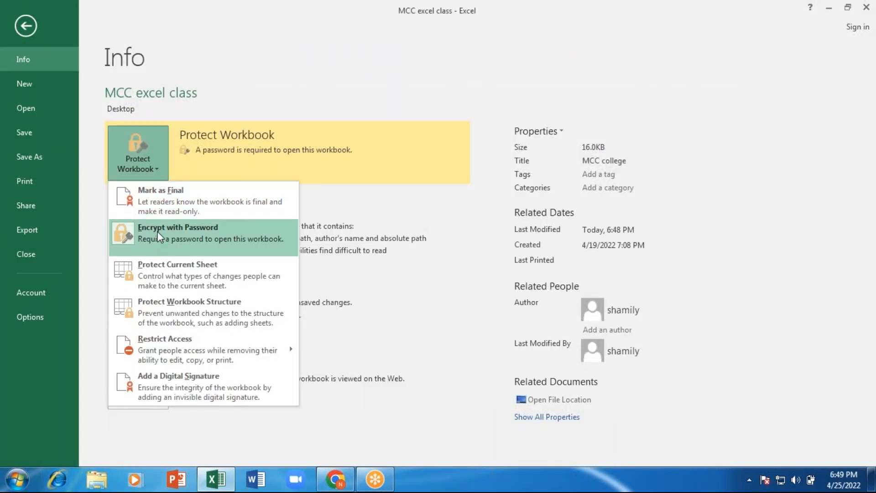
left_click(157, 231)
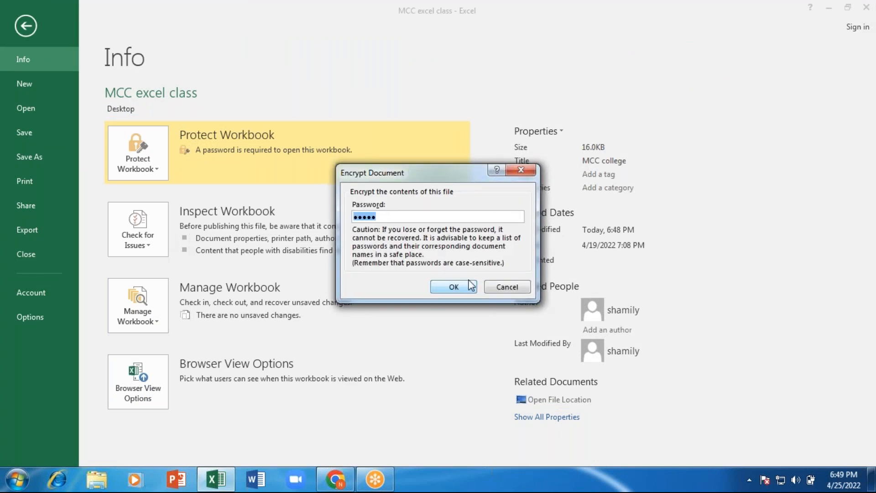
key("BackSpace")
left_click(464, 292)
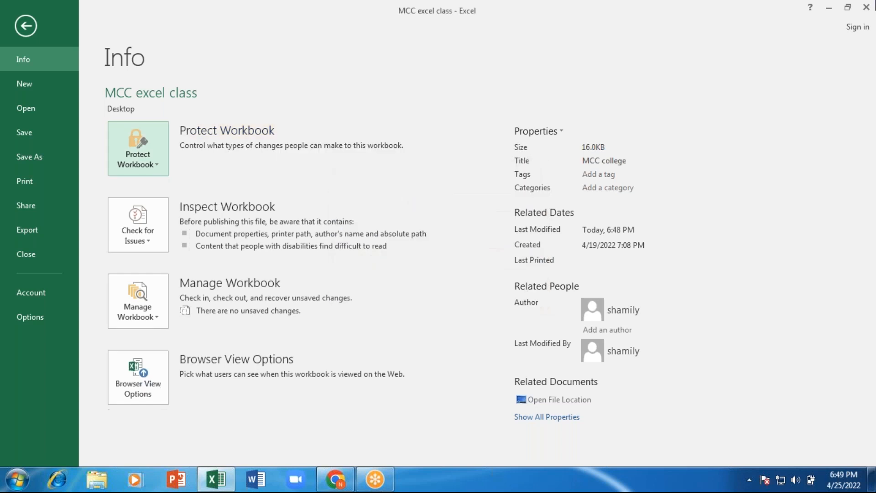
left_click(866, 7)
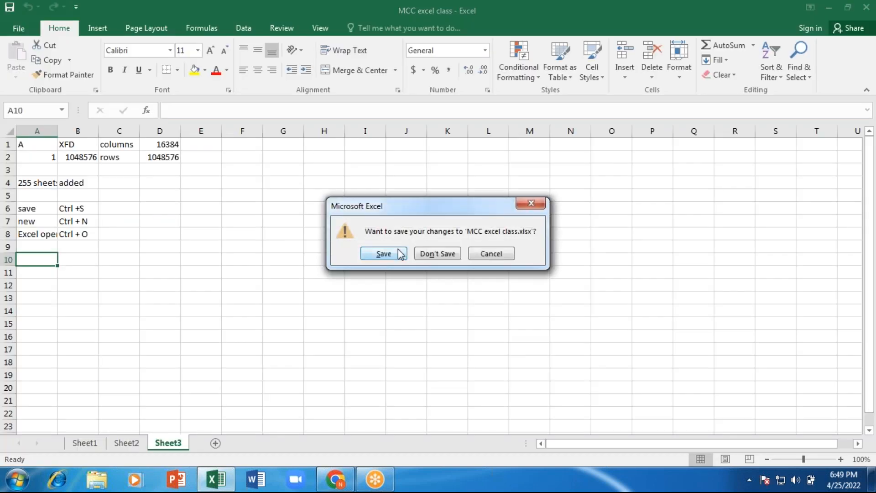
- Save changes, reopen MCC excel class, dismiss the activation wizard, and review the Protect Workbook options
left_click(394, 254)
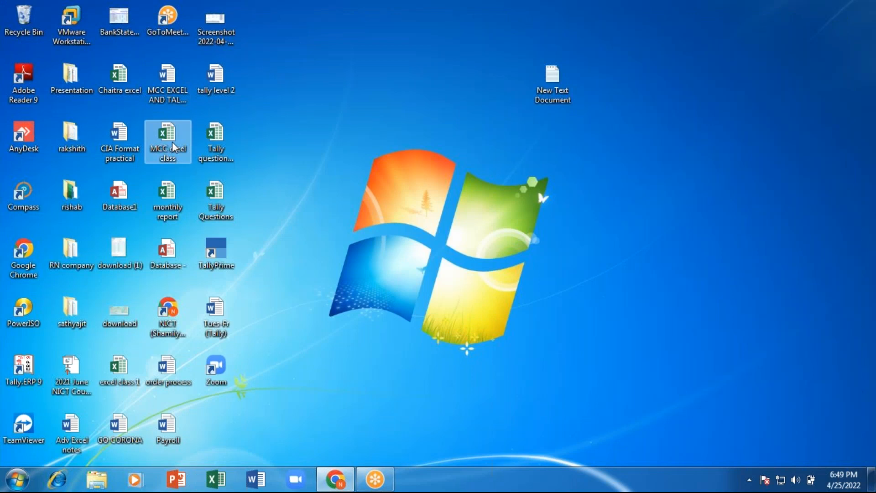
double_click(173, 141)
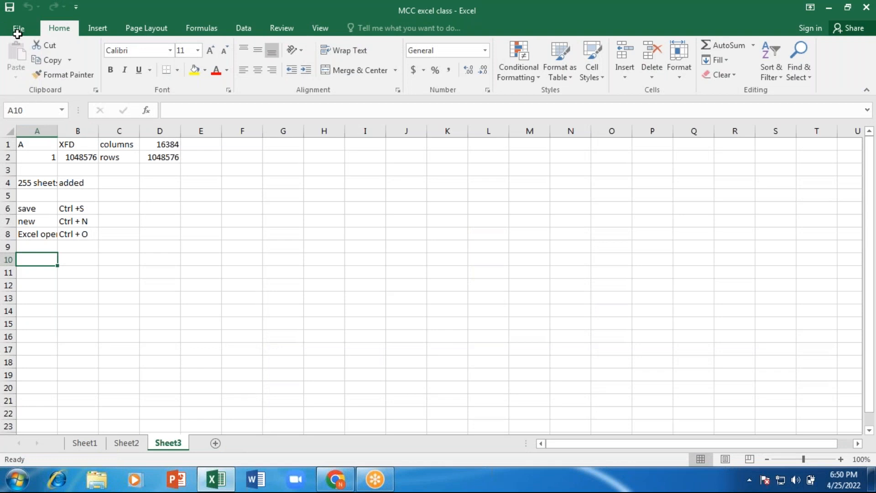
left_click(20, 25)
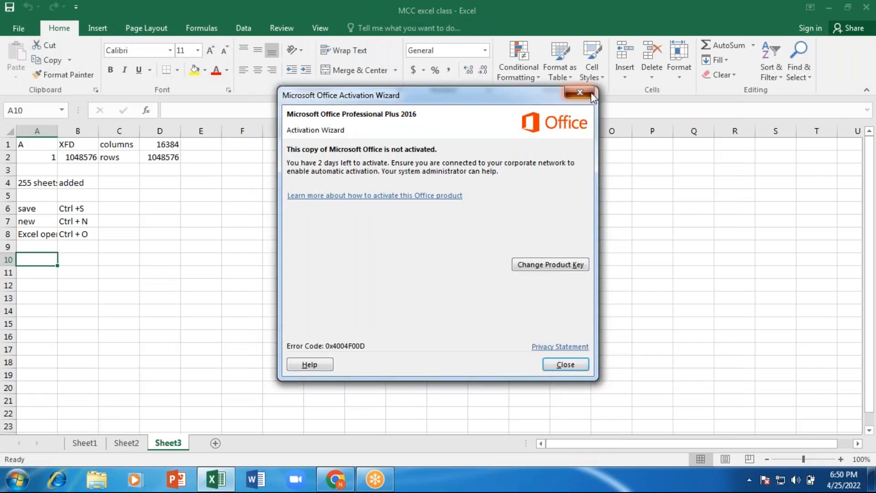
left_click(591, 94)
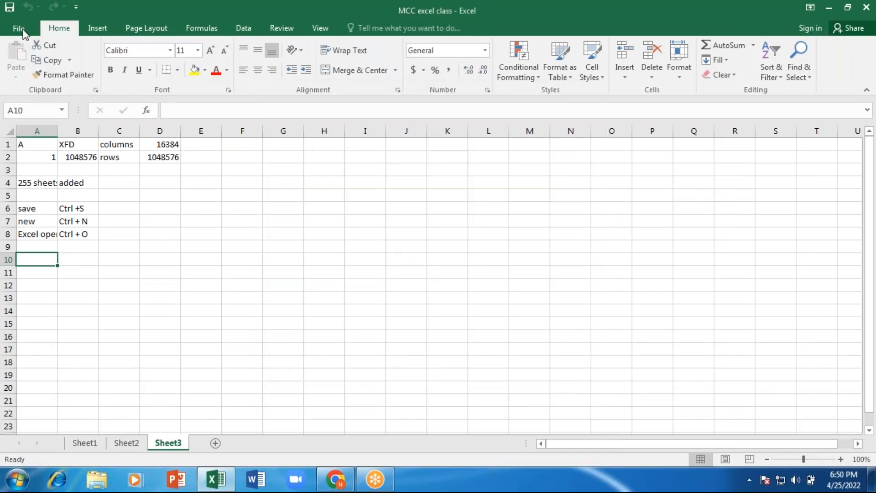
left_click(21, 29)
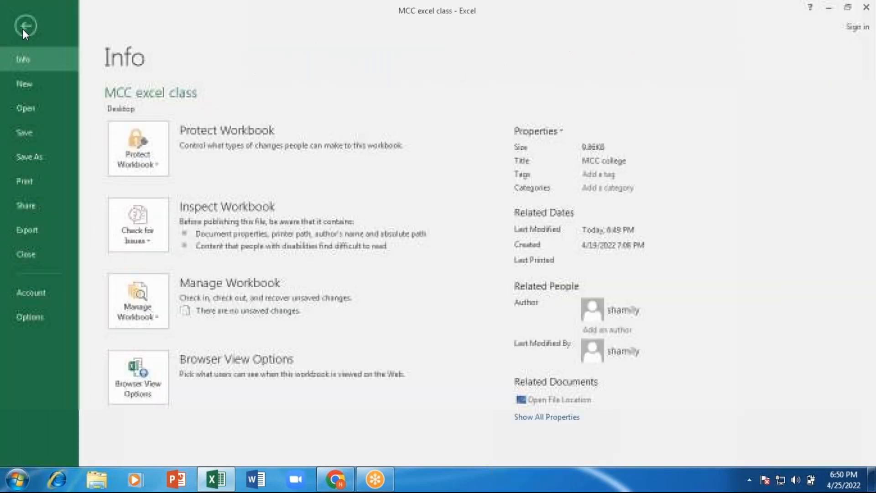
left_click(157, 162)
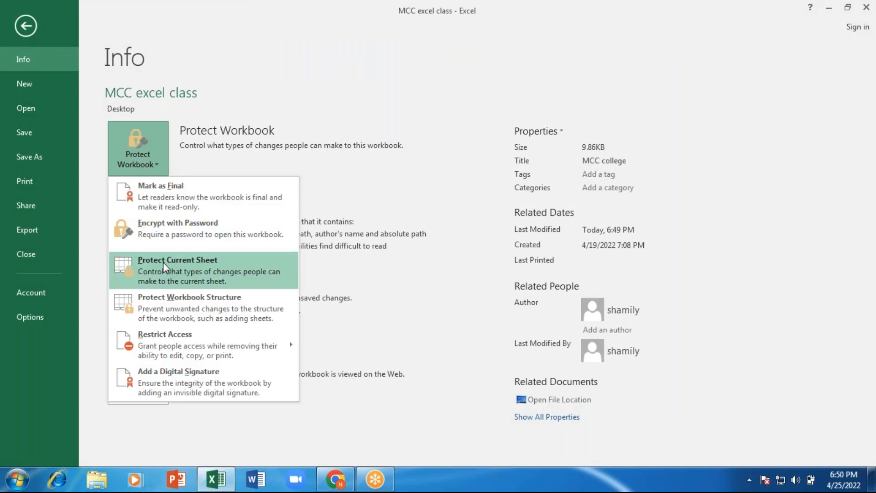
left_click(23, 30)
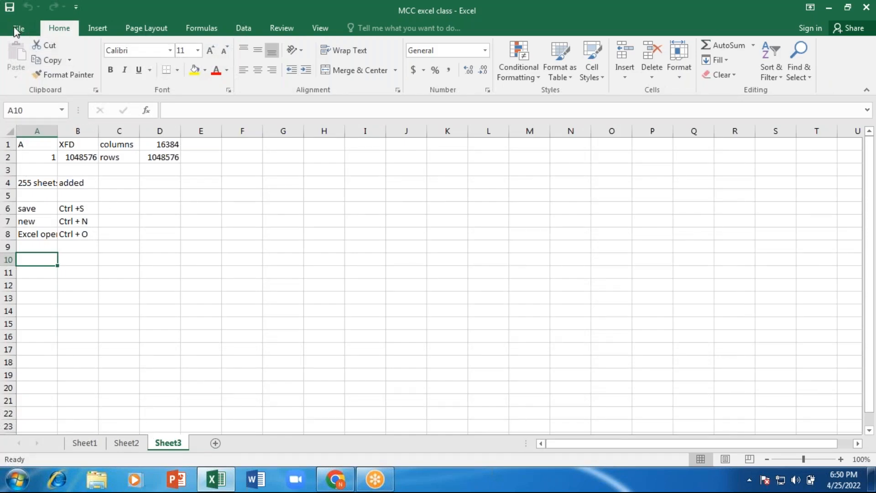
- Start Protect Current Sheet and allow formatting cells, columns, rows, plus inserting and deleting columns, rows, hyperlinks
left_click(17, 31)
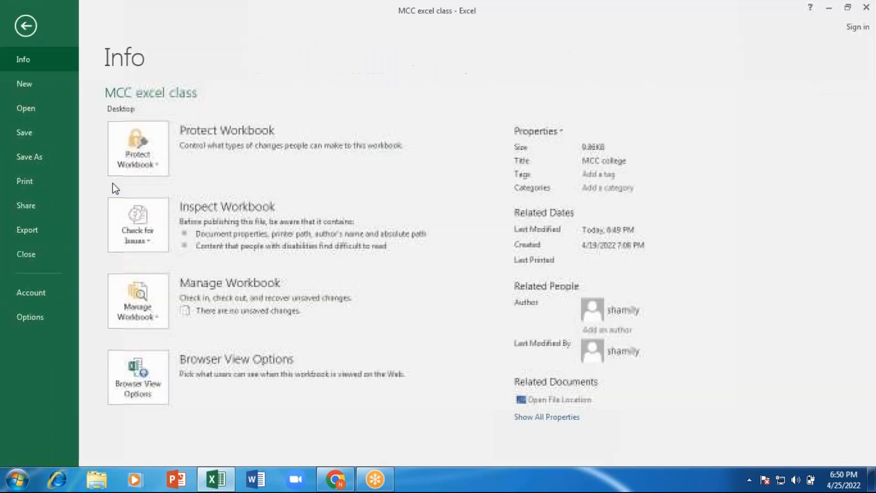
left_click(160, 160)
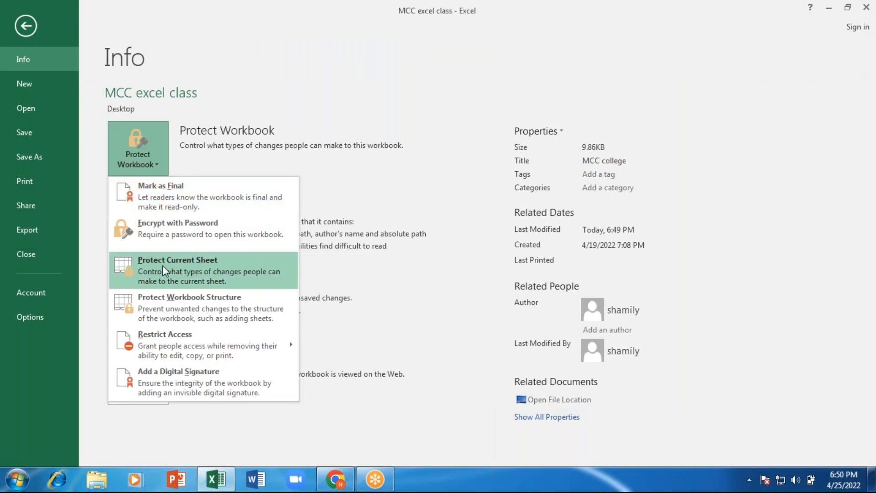
left_click(163, 269)
left_click(370, 312)
left_click(371, 321)
left_click(370, 330)
left_click(371, 339)
left_click(370, 348)
left_click(370, 357)
left_click(370, 365)
left_click(370, 374)
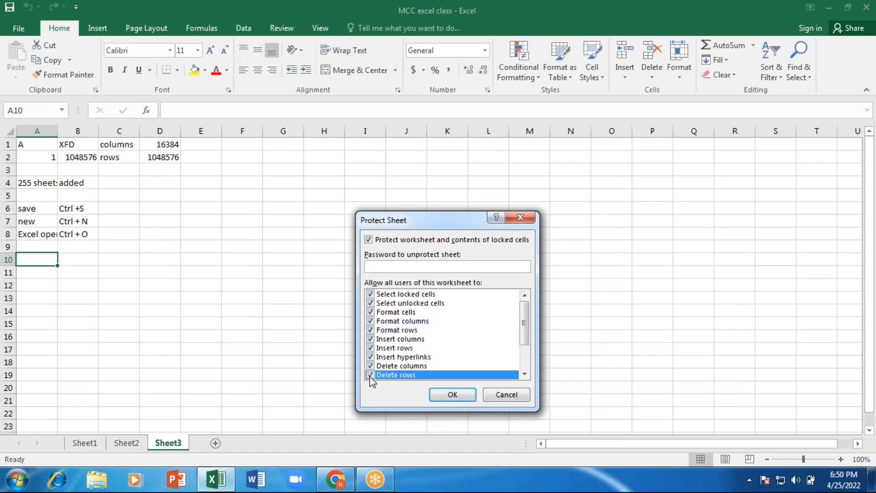
- Also allow sort, AutoFilter, PivotTable & PivotChart, edit objects and edit scenarios
scroll(456, 247, "down", 2)
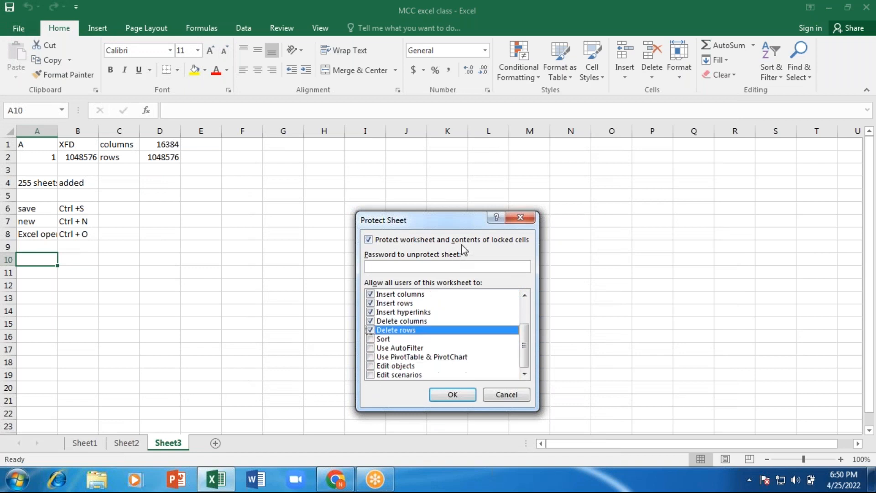
left_click(371, 339)
left_click(370, 348)
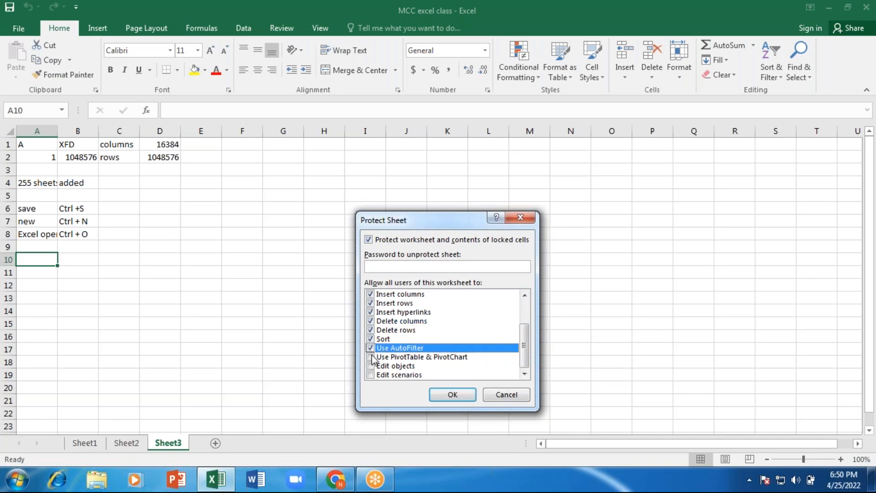
left_click(370, 356)
left_click(371, 365)
left_click(371, 375)
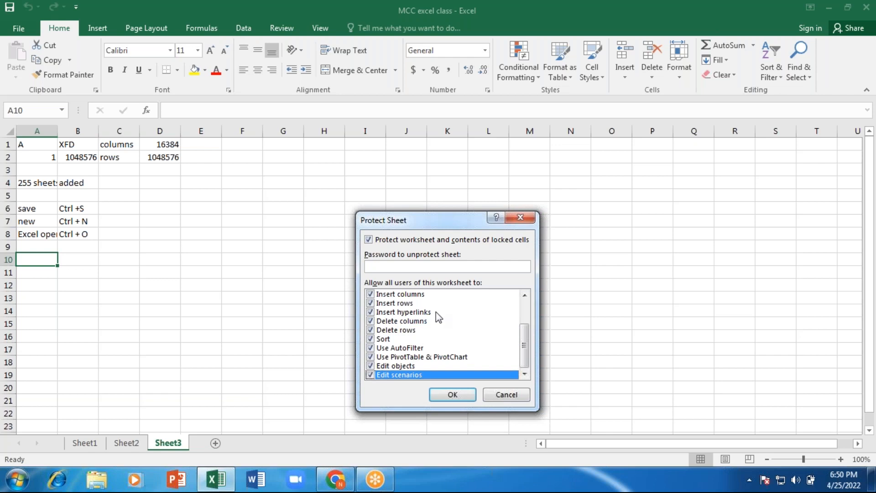
- Set the sheet protection password and confirm it by re-entering it
left_click(385, 267)
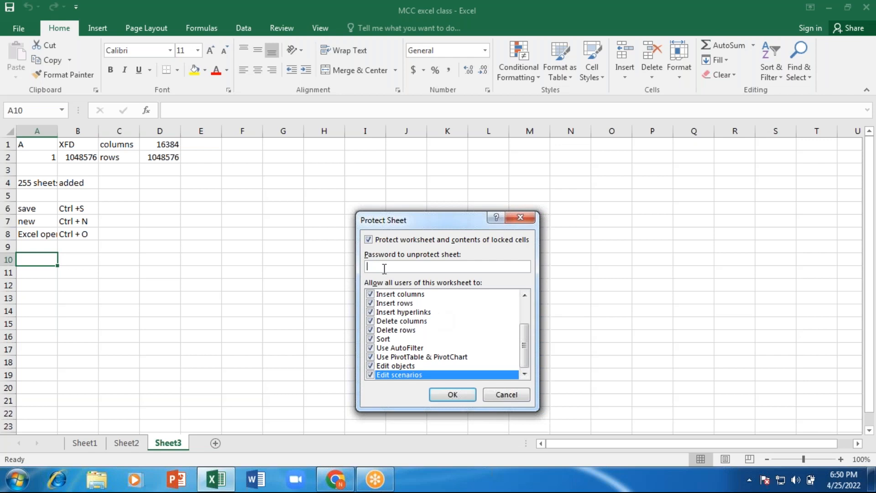
type("123")
left_click(435, 395)
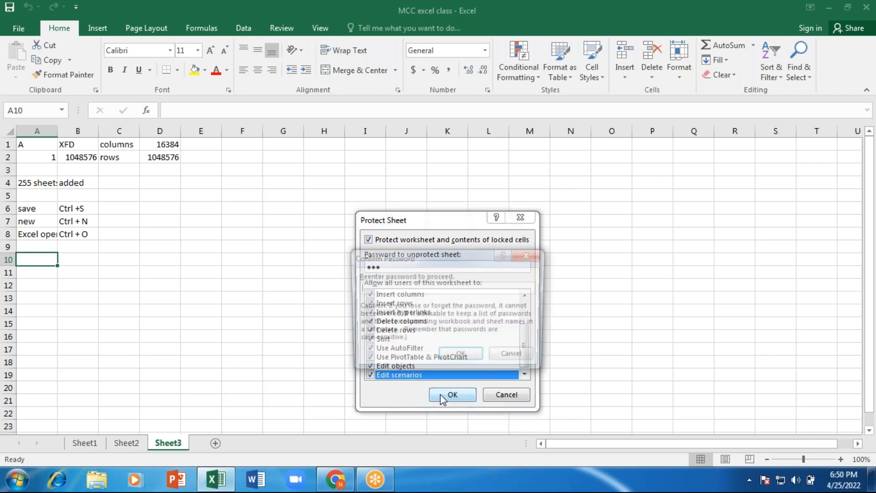
type("123")
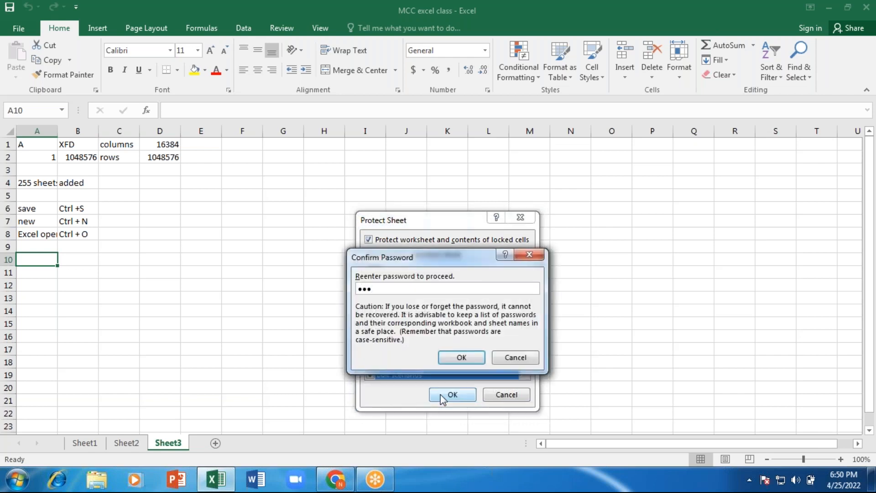
left_click(460, 360)
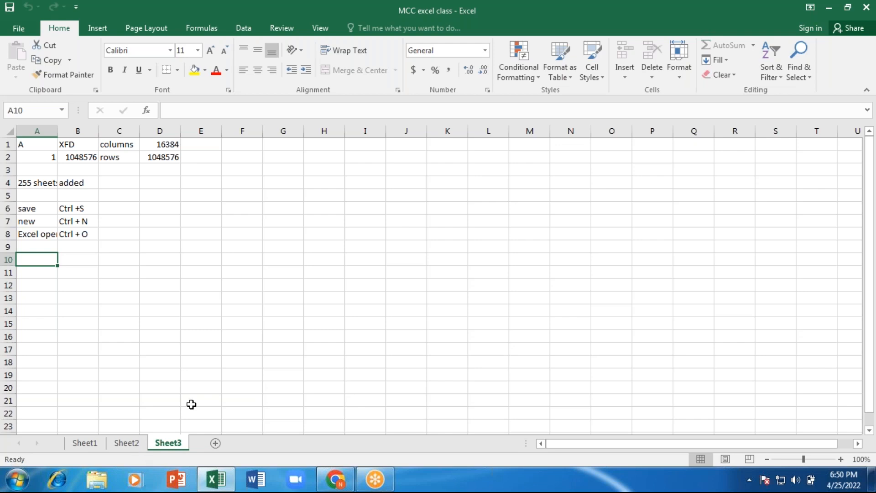
left_click(124, 443)
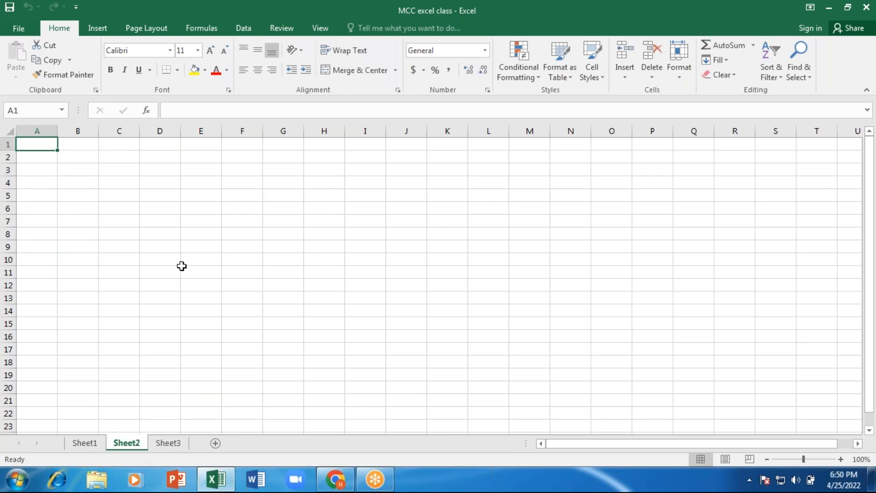
type("dfghh")
left_click(85, 441)
type("rfghj")
left_click(169, 443)
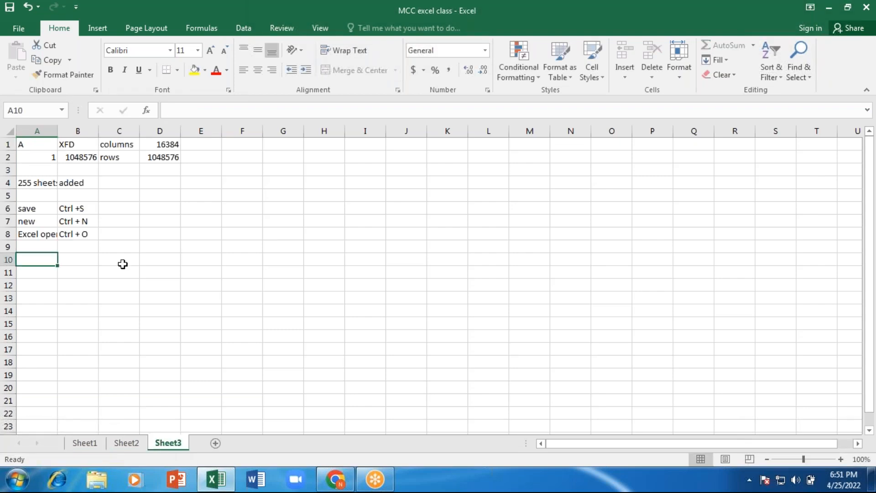
type("d")
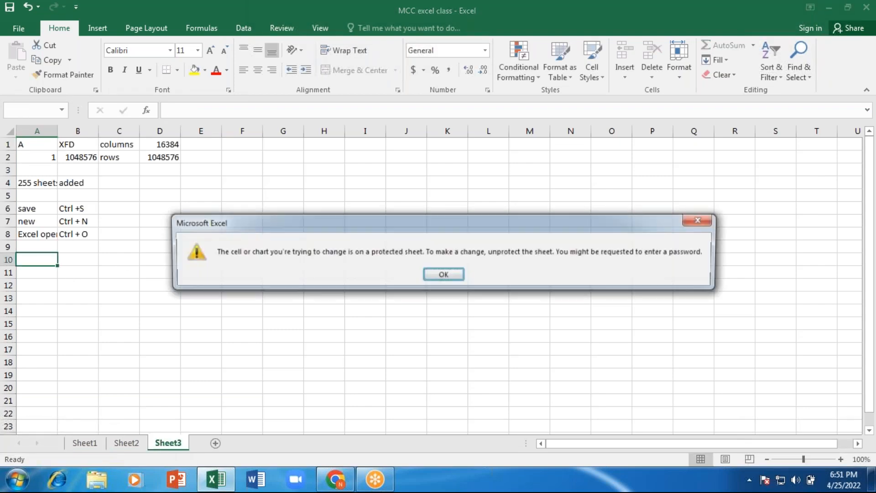
left_click(442, 278)
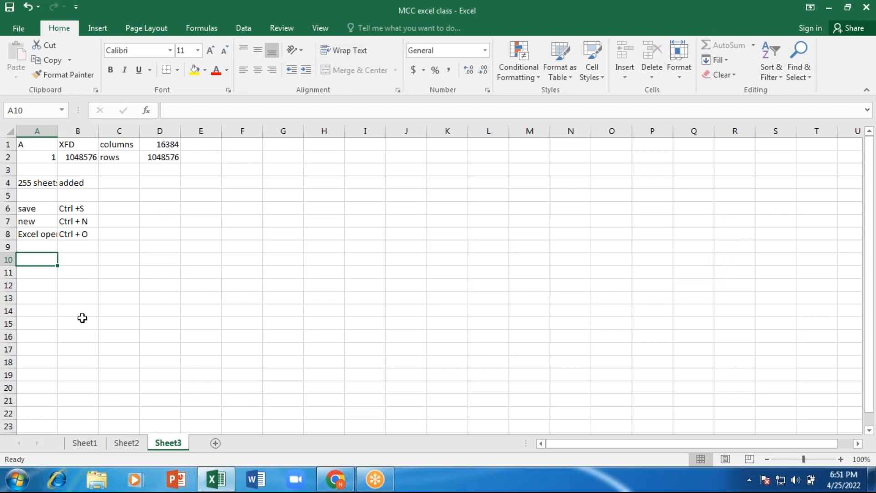
type("d")
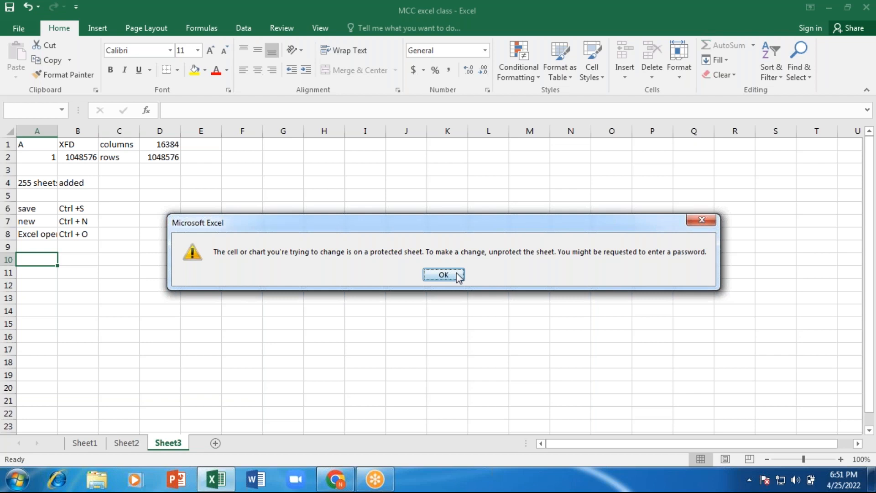
left_click(443, 275)
left_click(132, 446)
type("ccv")
left_click(94, 443)
left_click(78, 299)
type("bnn")
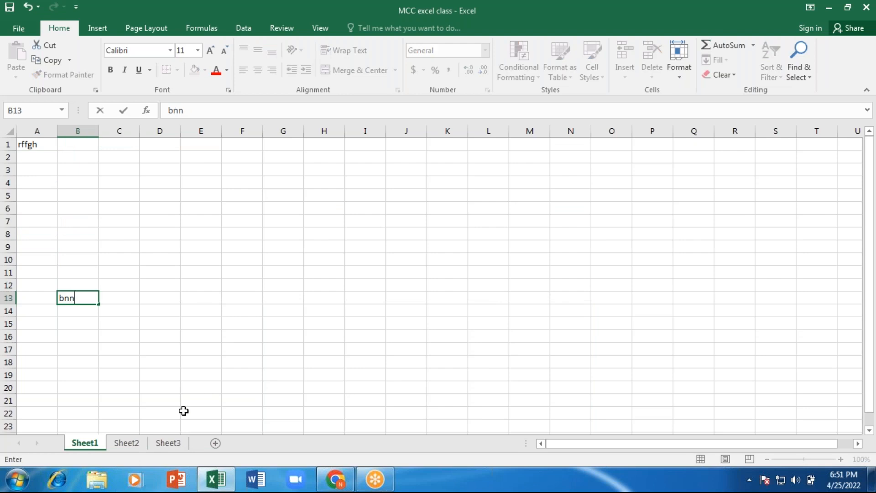
left_click(169, 445)
left_click(236, 295)
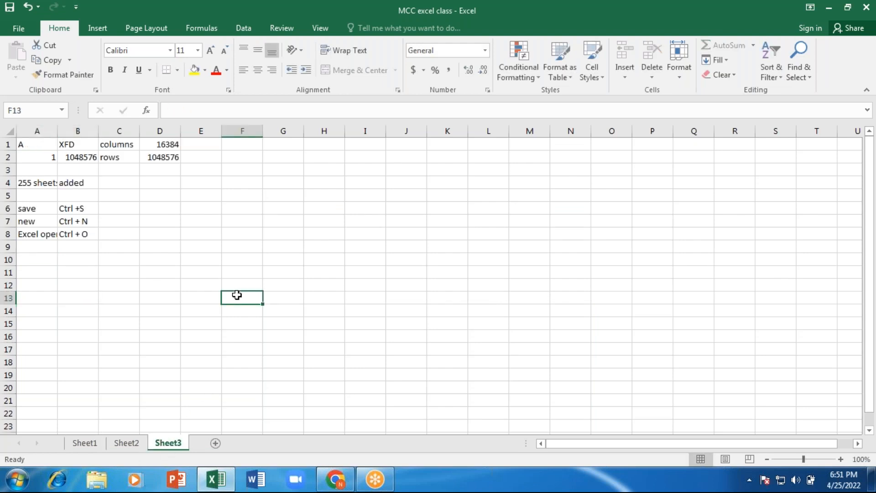
key("b")
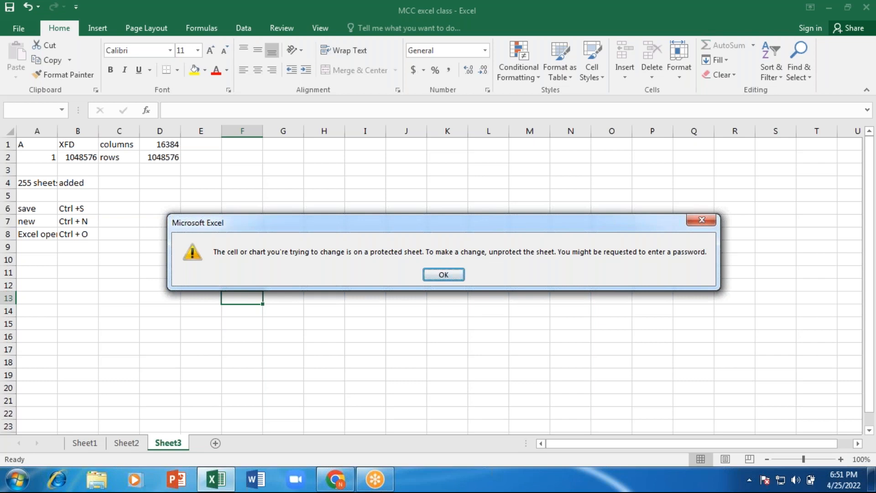
left_click(443, 275)
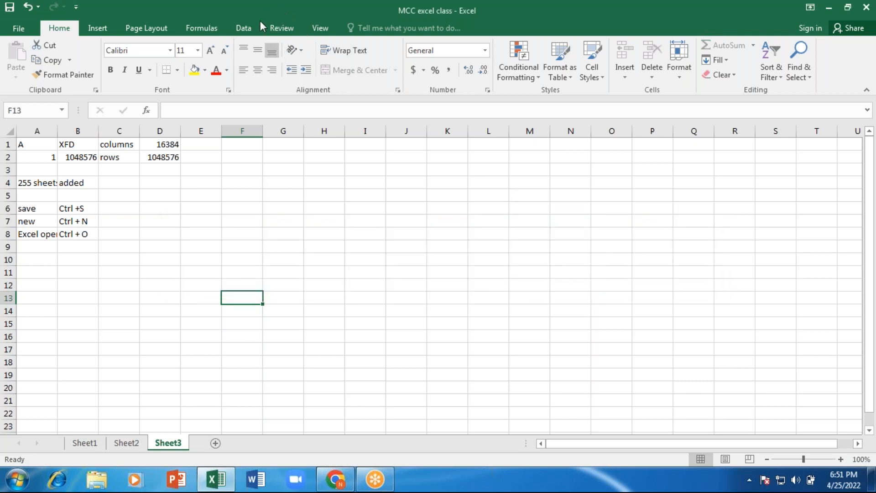
- Unprotect Sheet3 from the Review tab using its password
left_click(280, 33)
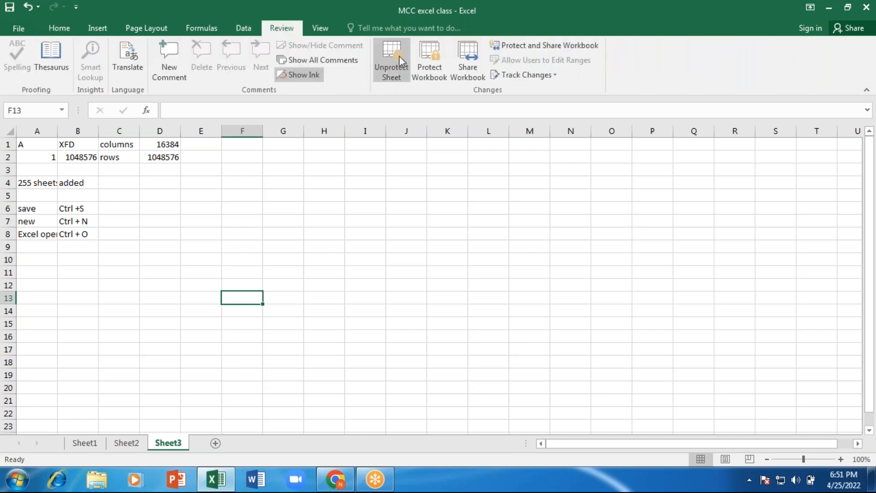
left_click(388, 53)
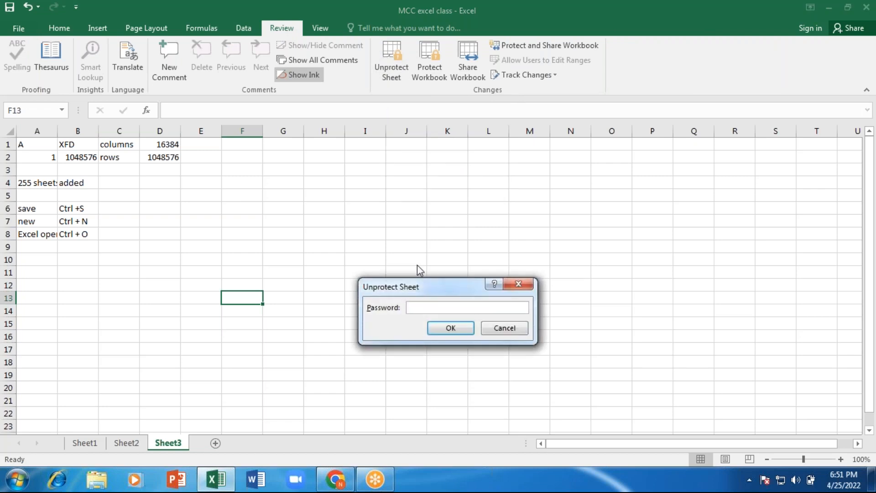
type("123")
left_click(451, 329)
- Enter jnh in J12 and hghf in J13
left_click(400, 288)
type("jnh")
key("Return")
type("hghf")
key("ctrl+Return")
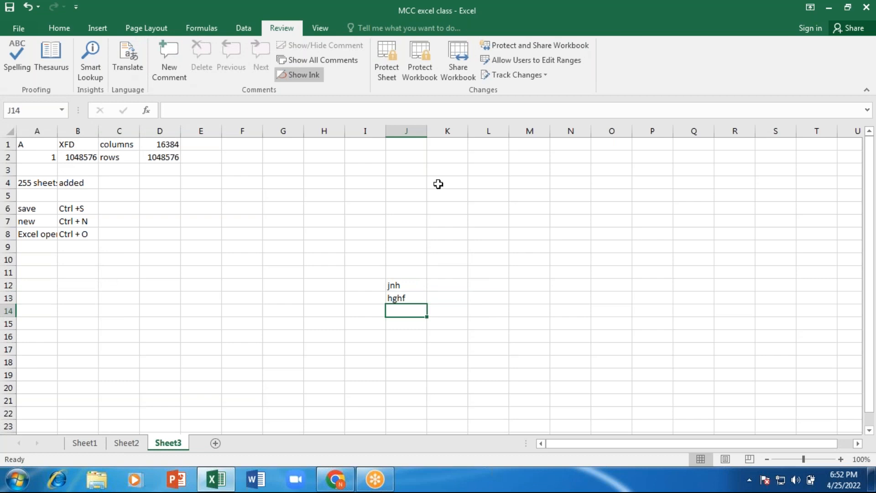
- Protect Sheet3 with a new password, retyping it in the Confirm Password prompt
left_click(387, 57)
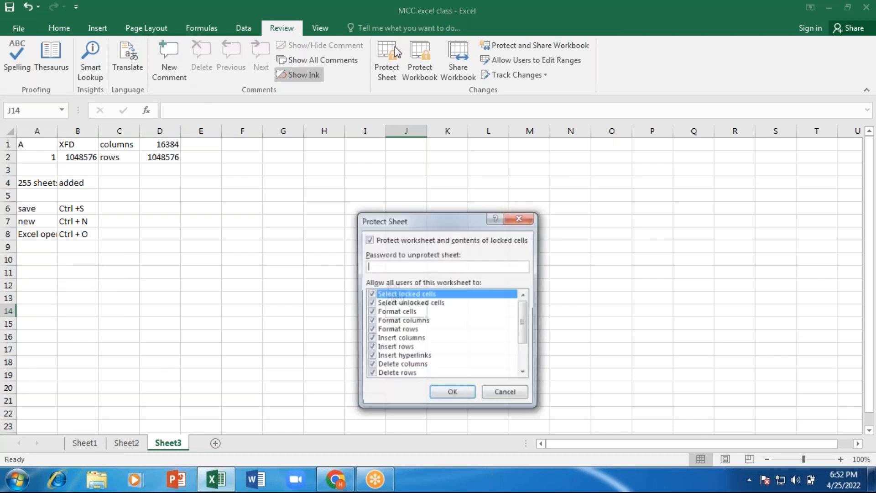
type("12345")
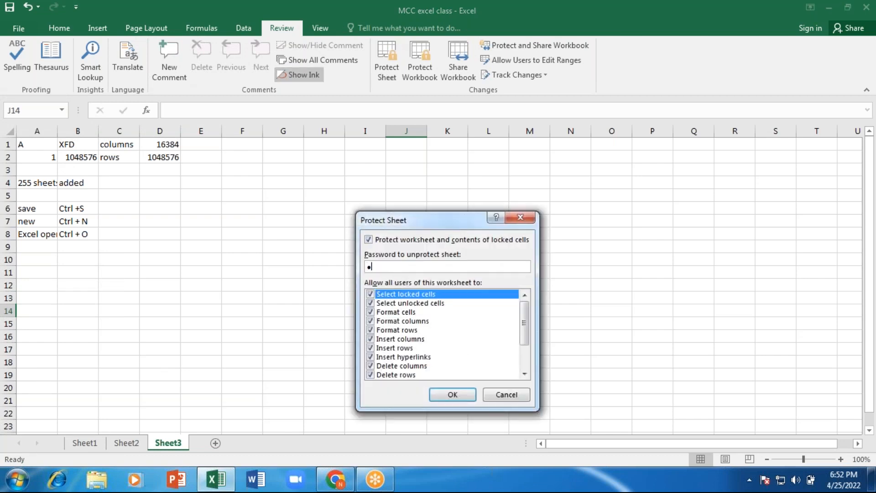
key("BackSpace")
key("BackSpace")
key("BackSpace")
key("BackSpace")
key("BackSpace")
type("123456")
left_click(447, 395)
type("12")
key("BackSpace")
key("BackSpace")
type("123")
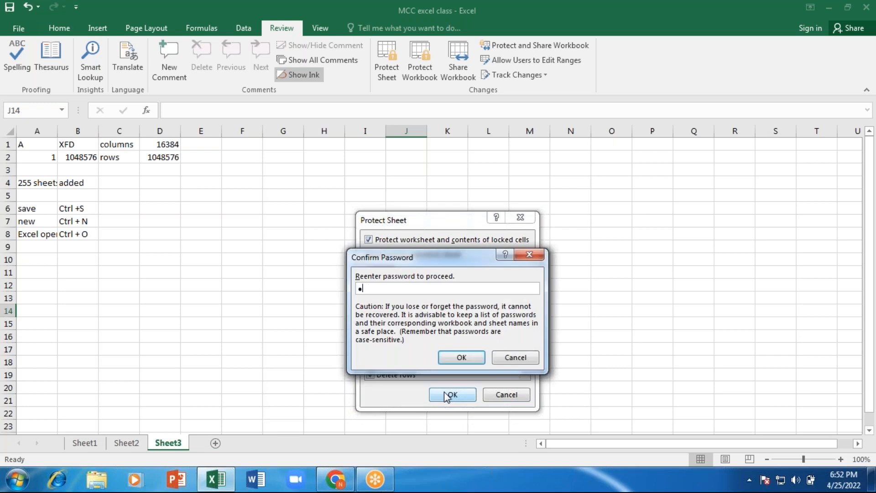
type("456")
left_click(460, 357)
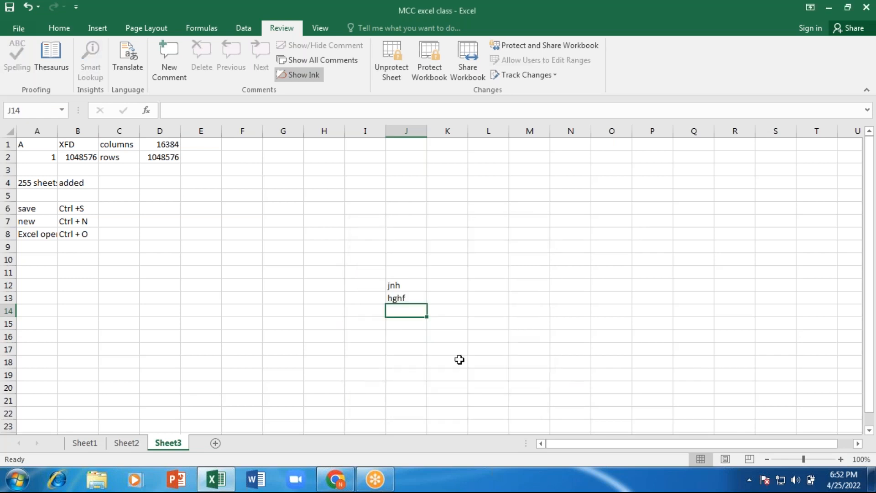
- Try typing into G17 and dismiss the protected-sheet warning
left_click(301, 352)
key("h")
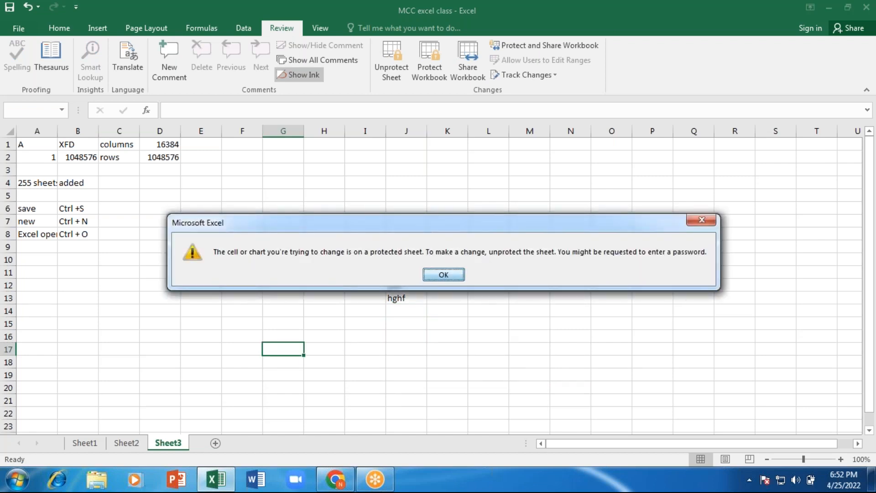
left_click(442, 275)
- Unprotect Sheet3 with its password and enter kkh in G17
left_click(391, 61)
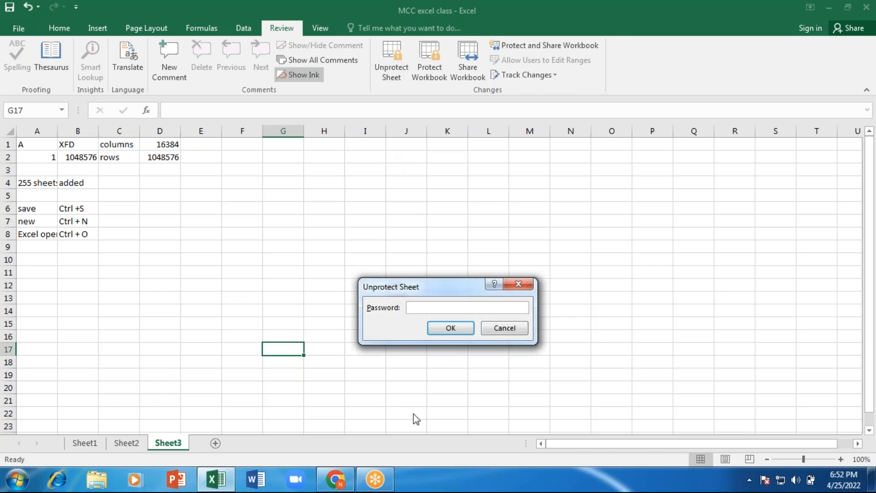
type("123456")
key("Return")
type("kkh")
key("Return")
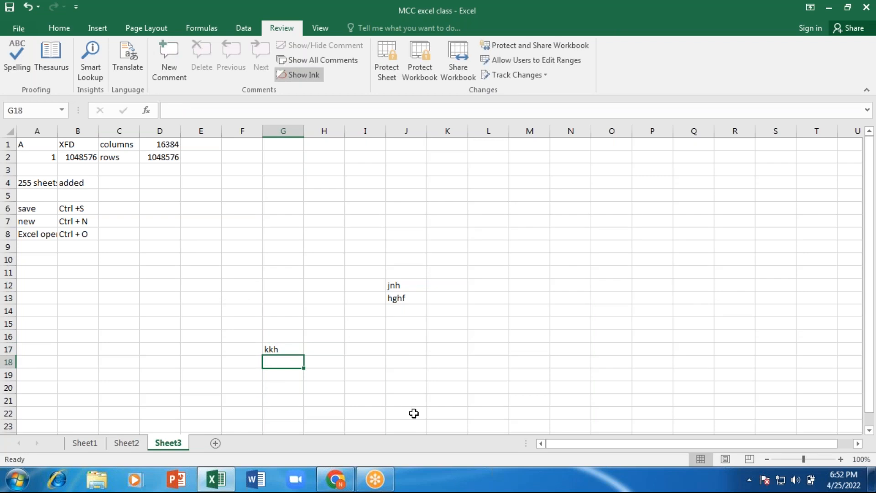
left_click_drag(34, 144, 430, 375)
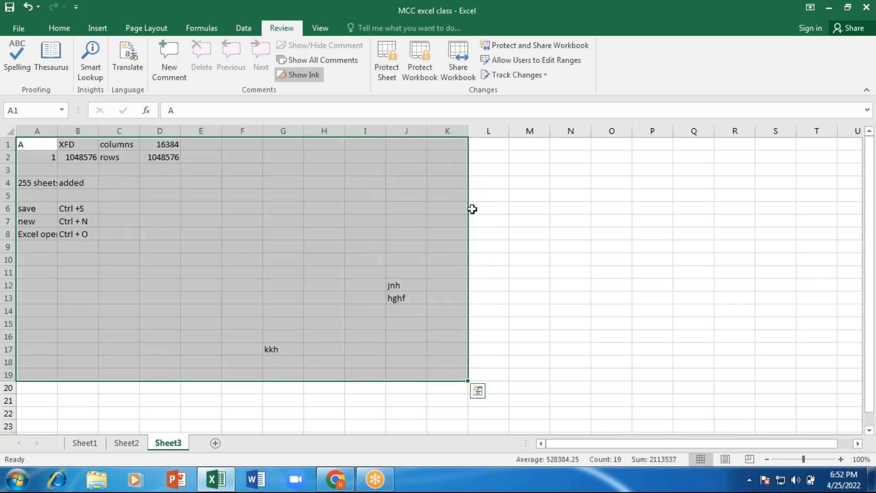
left_click(426, 53)
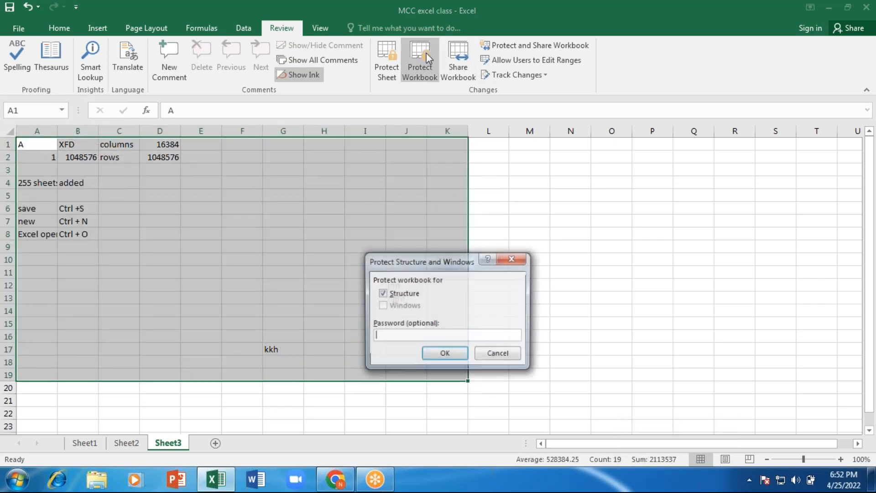
left_click(512, 259)
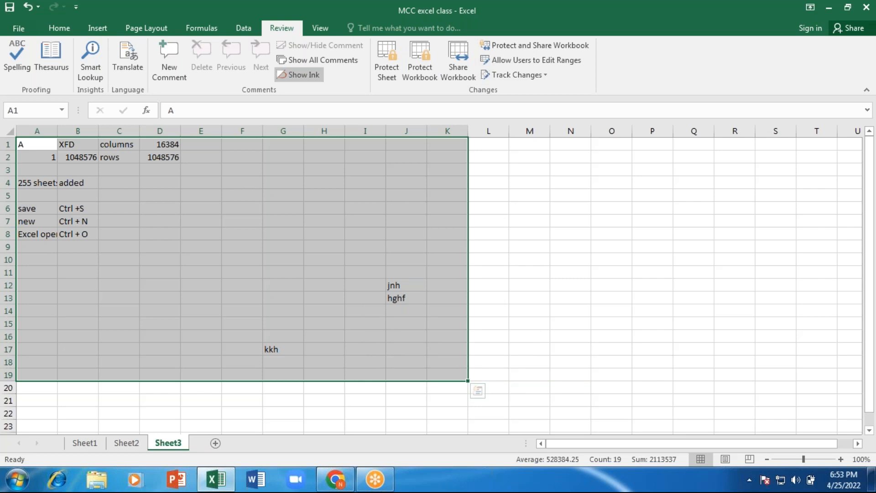
- Show the backstage Info page for MCC excel class with its protection options and properties
left_click(17, 29)
left_click(15, 31)
left_click(18, 29)
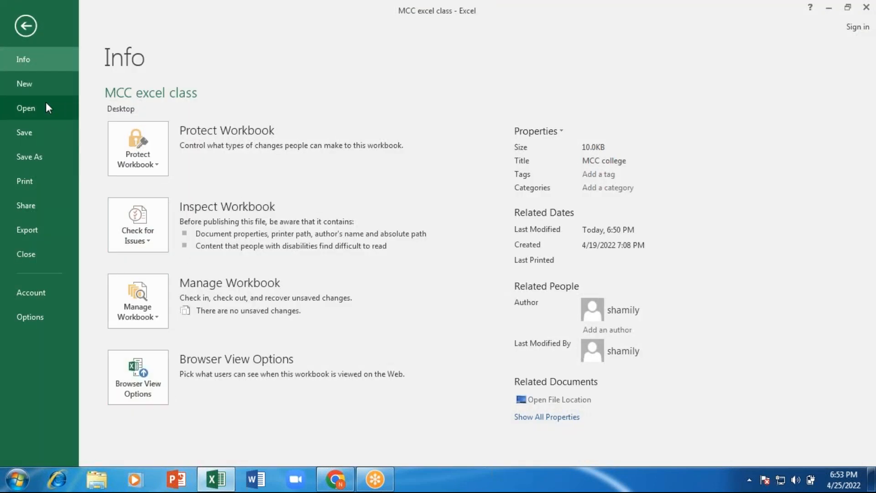
- Save MCC excel class, leave A10 as the active cell, and close Excel with Alt+F4
left_click(39, 132)
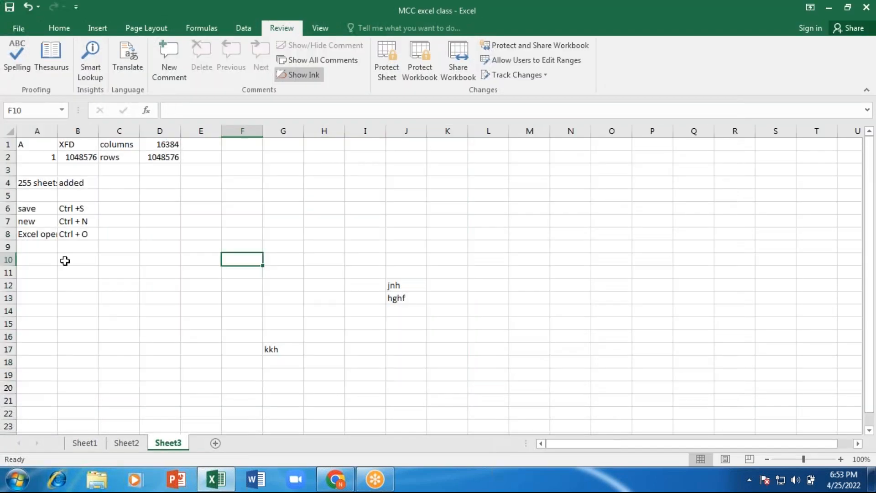
left_click_drag(253, 262, 438, 383)
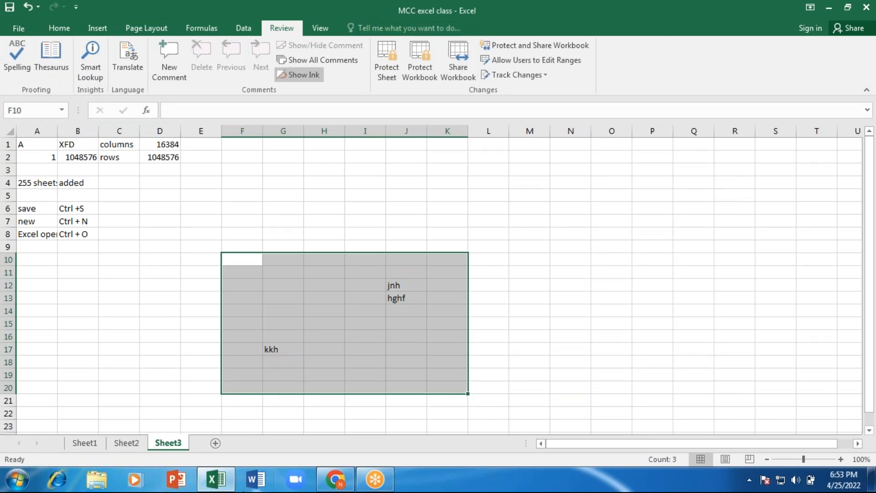
left_click(59, 27)
left_click(69, 282)
left_click(32, 261)
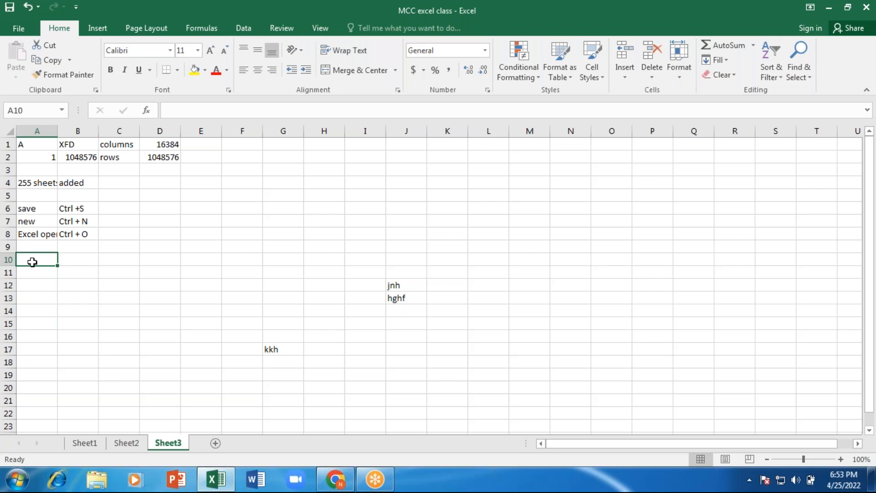
key("alt")
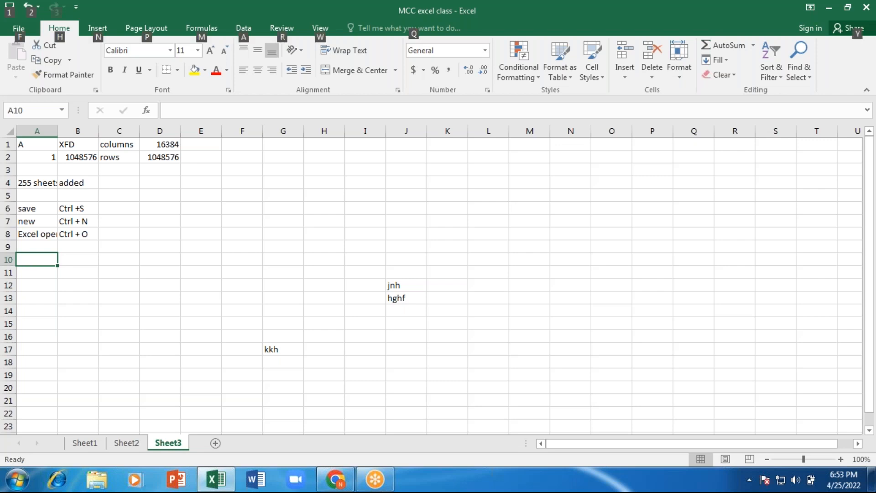
key("alt+F4")
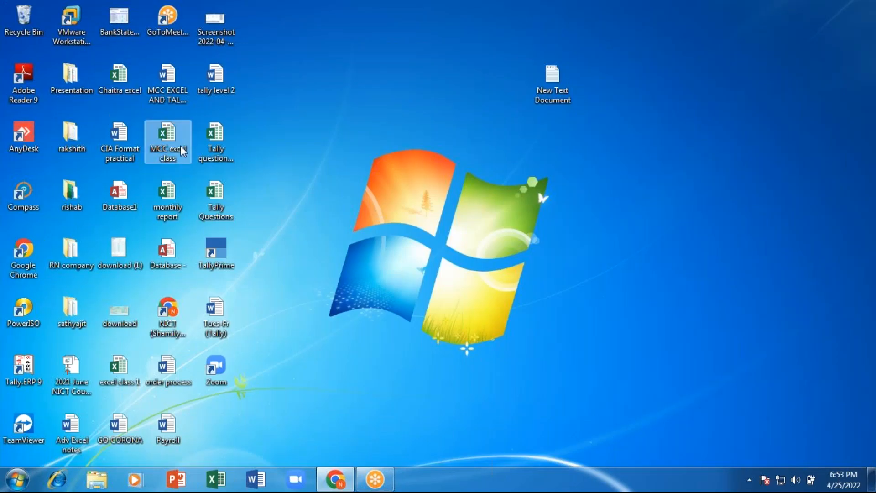
- Reopen MCC excel class from its desktop icon, close the Activation Wizard, and bring Excel forward
double_click(180, 146)
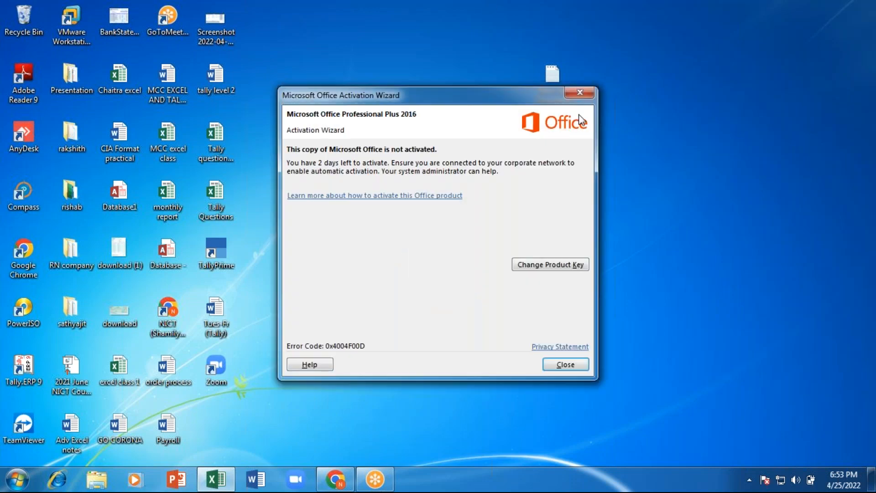
left_click(579, 92)
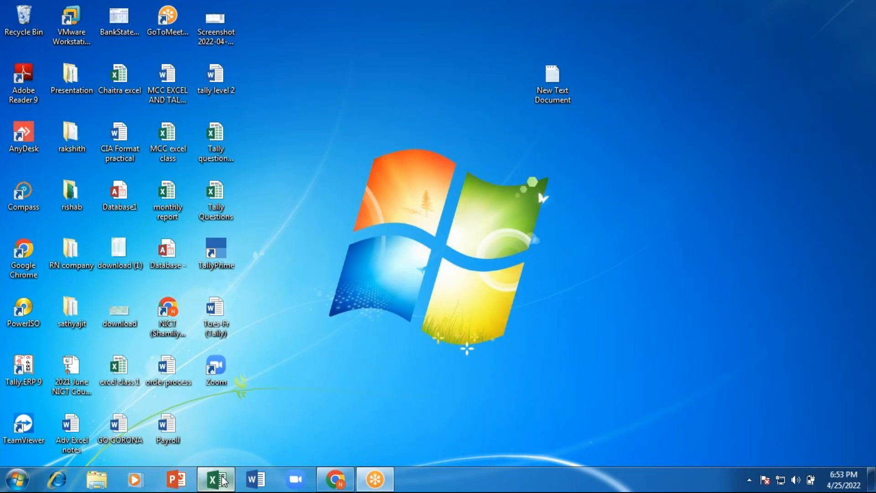
left_click(216, 479)
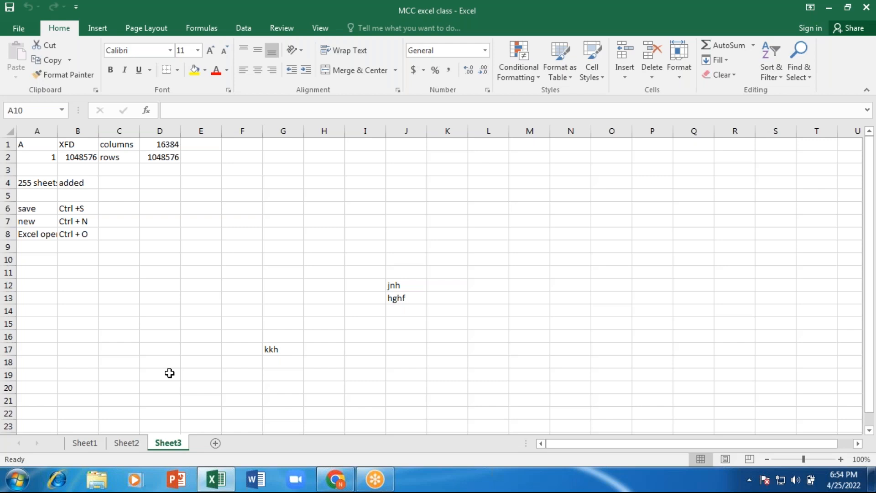
- Show the Backstage Info page for the MCC excel class workbook
left_click(19, 28)
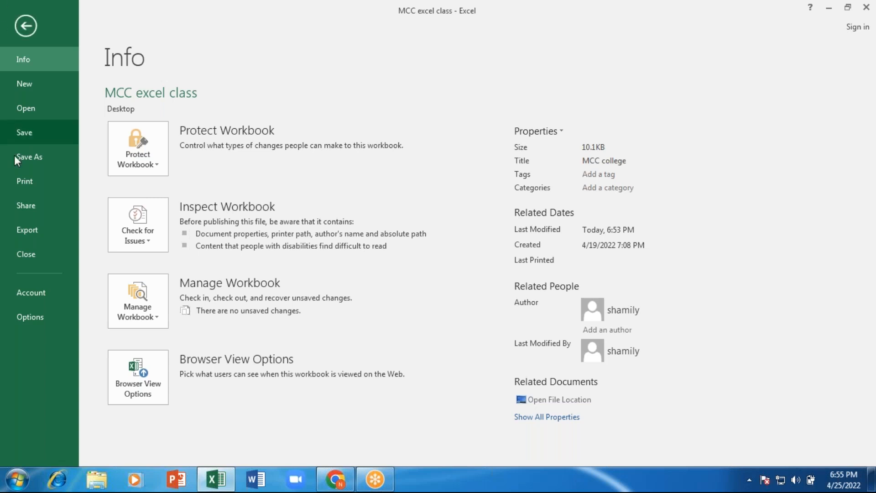
- Start Save As to the Desktop and name the copy 'dummy excel'
left_click(28, 165)
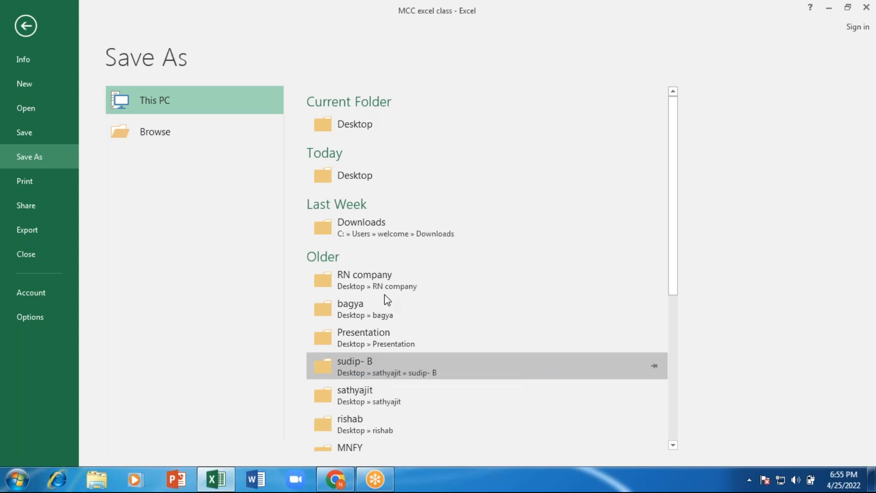
left_click(370, 118)
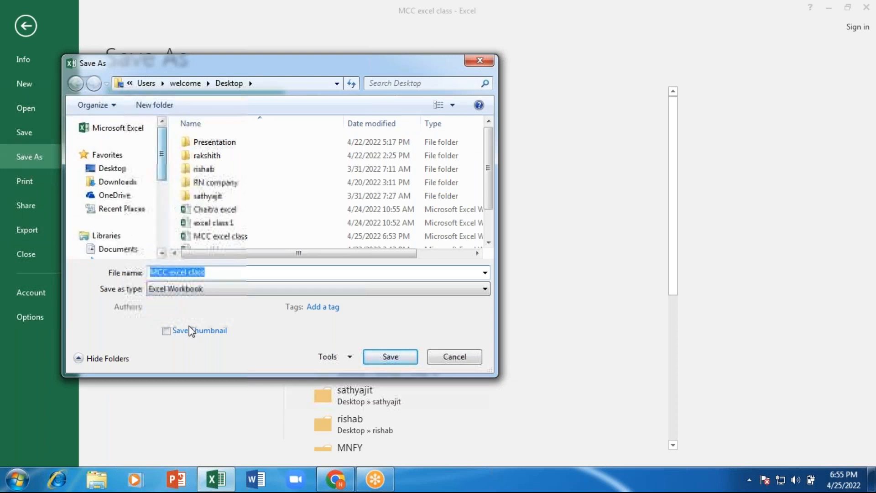
left_click(223, 271)
type("-")
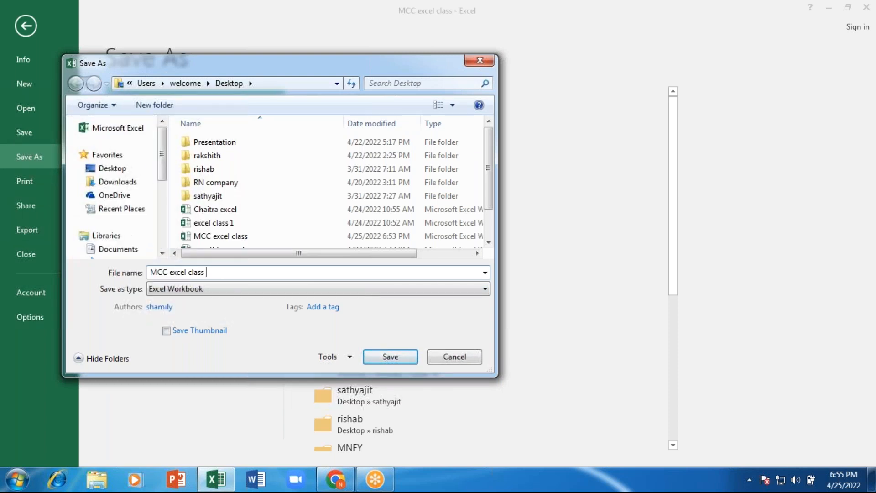
type(" cp")
key("BackSpace")
type("opy")
key("ctrl+a")
key("BackSpace")
type("de")
key("BackSpace")
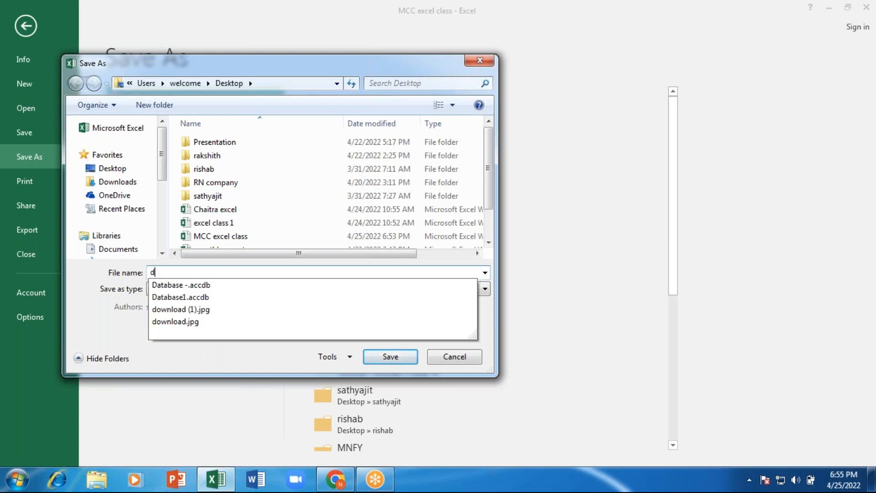
type("ummy excel")
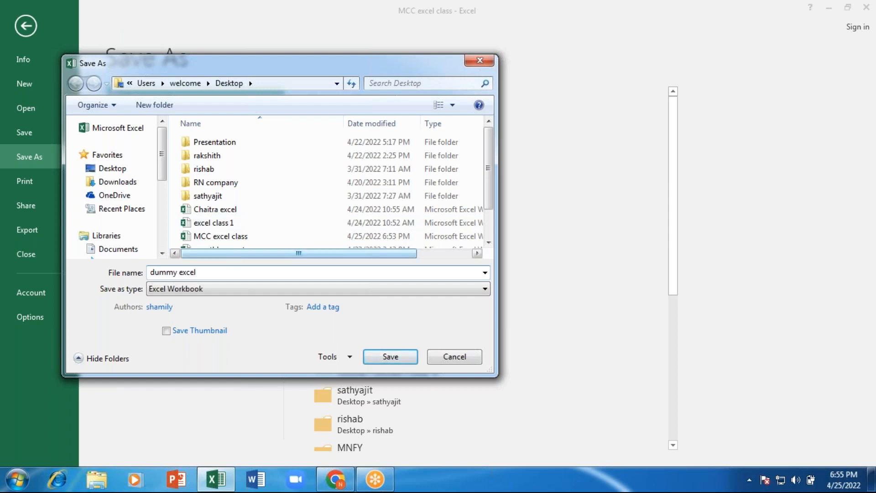
- Keep Excel Workbook as the file type and save the copy as dummy excel
left_click(201, 291)
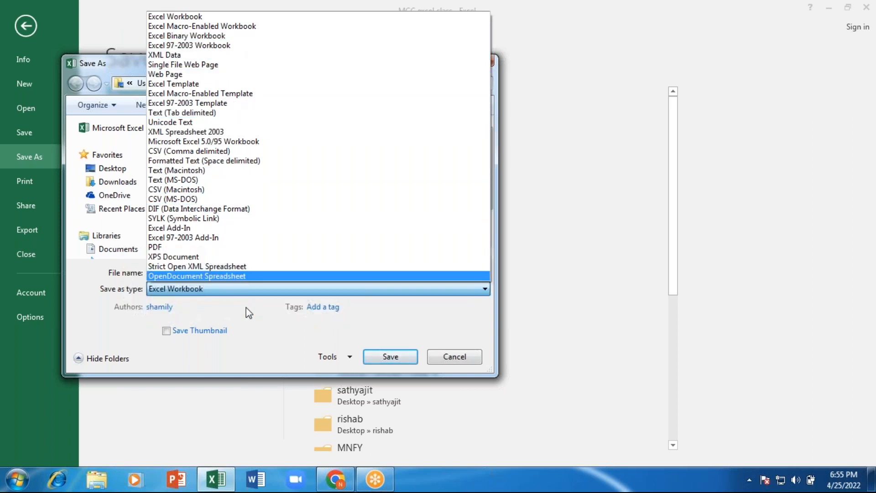
left_click(236, 290)
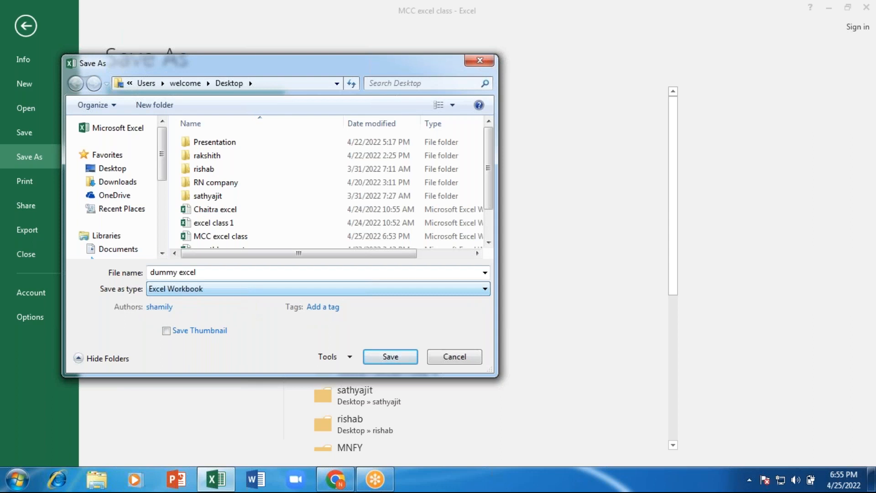
left_click(210, 273)
left_click(213, 272)
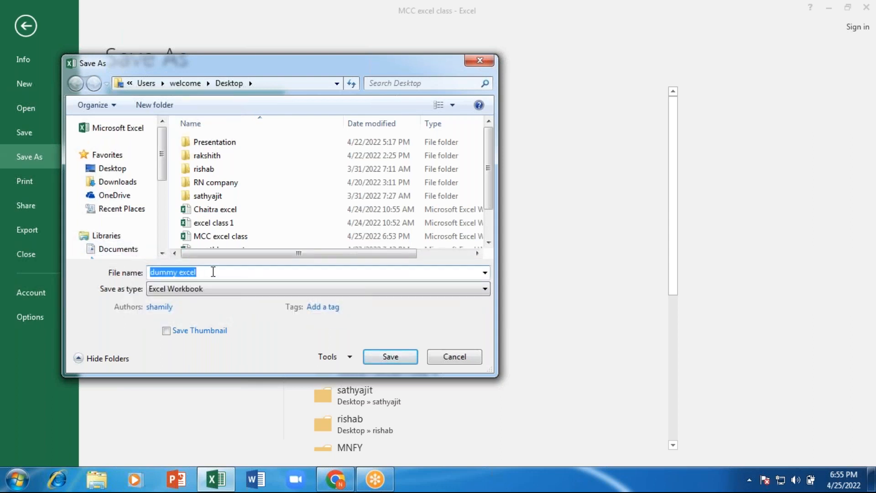
left_click(391, 357)
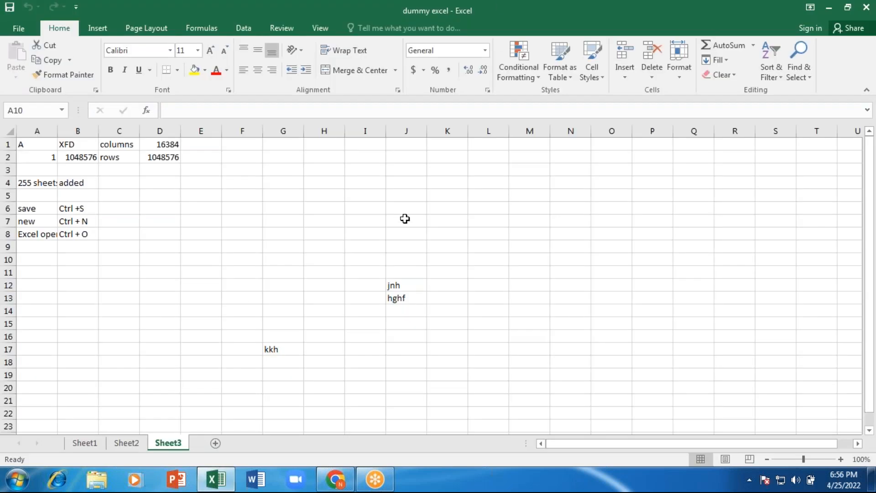
- Enter 1, 2 and 3 into cells G2 to G4
left_click(177, 276)
left_click(296, 159)
type("1")
key("Return")
type("2")
key("Return")
type("3")
key("Return")
- Fix G5 to hold 4, then enter 5 in G6
type("4")
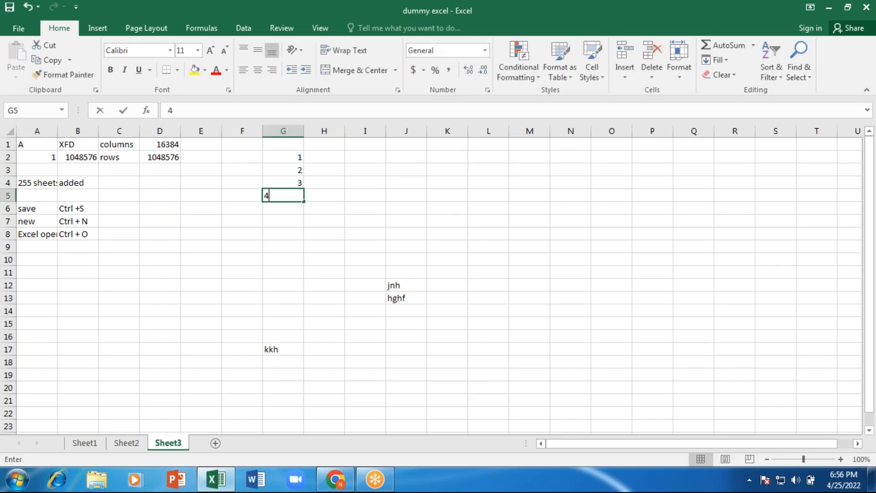
type("5")
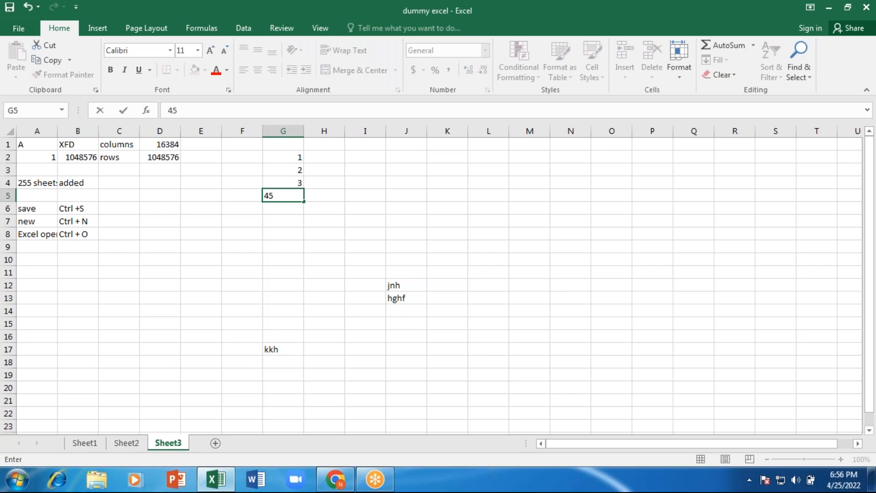
key("BackSpace")
type("5")
key("BackSpace")
key("ctrl+Return")
key("Return")
type("5")
key("Return")
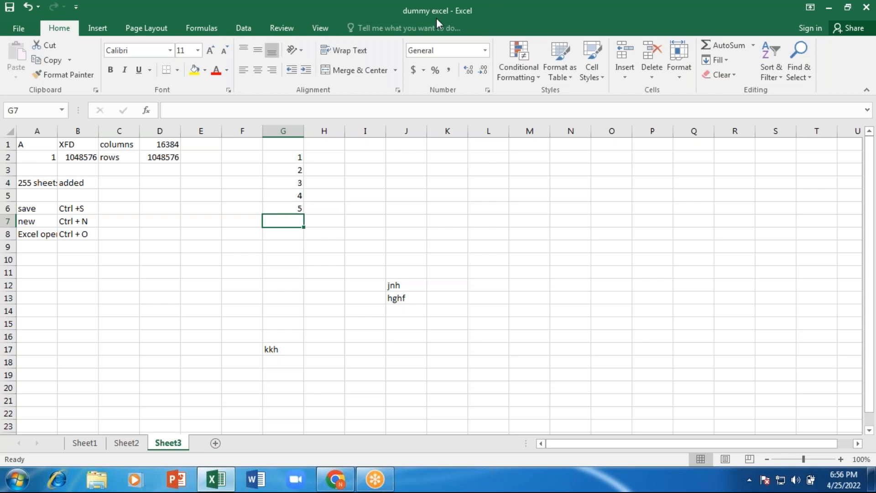
key("alt")
- Close dummy excel with Alt+F4, reopen MCC excel class, and dismiss the Activation Wizard
key("alt+F4")
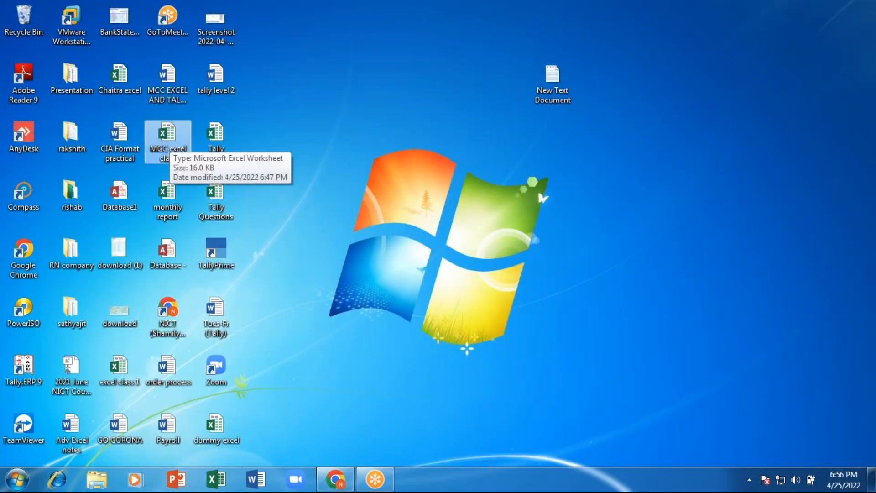
double_click(167, 136)
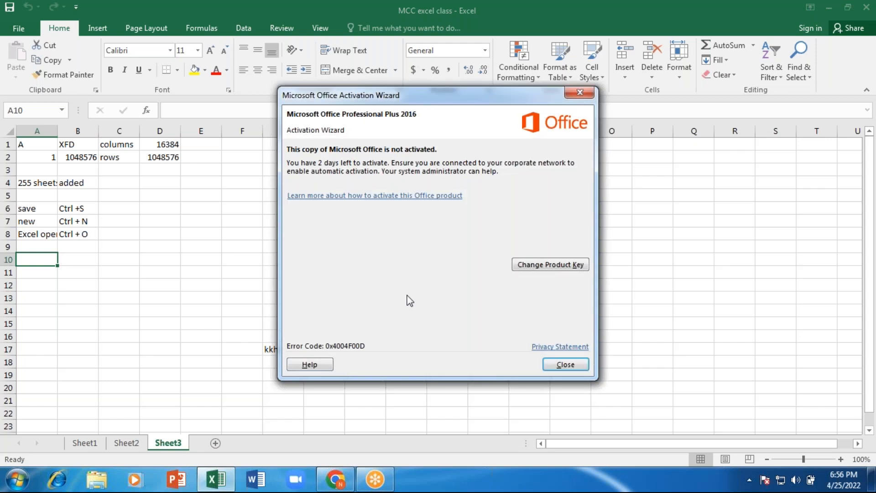
left_click(579, 92)
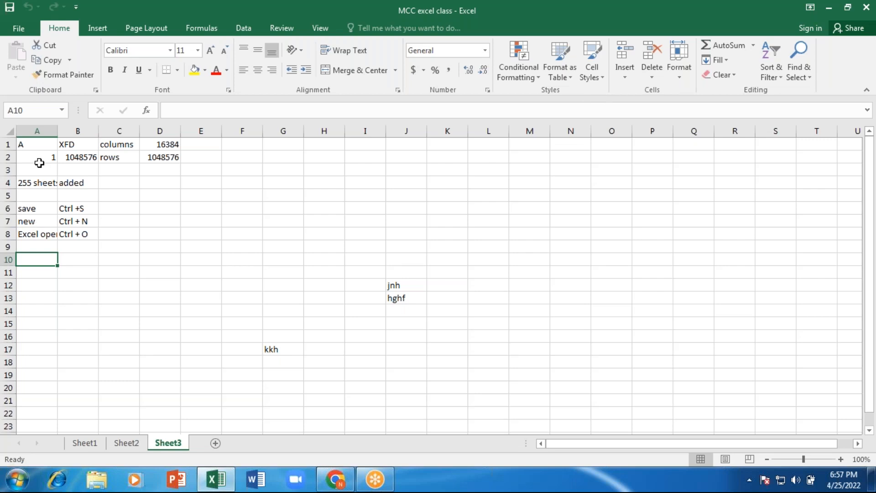
- Print Sheet3 with Copies set to 1 on the Send To OneNote 16 printer
left_click(12, 23)
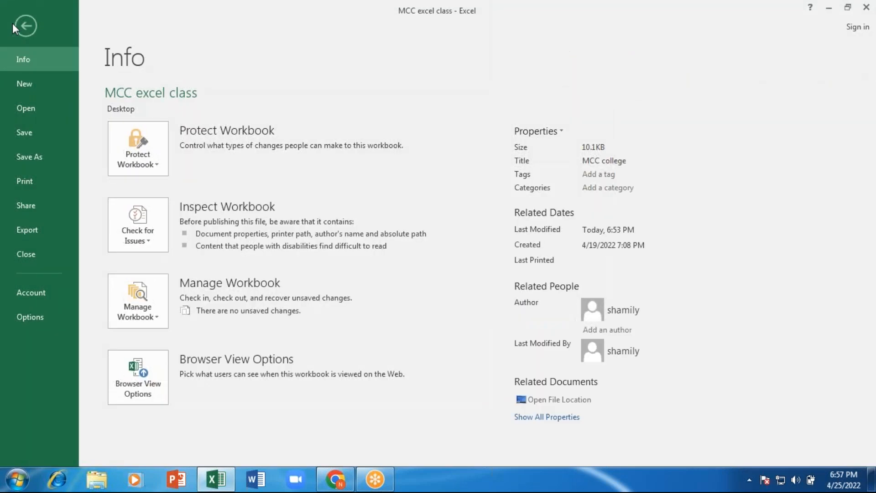
left_click(23, 181)
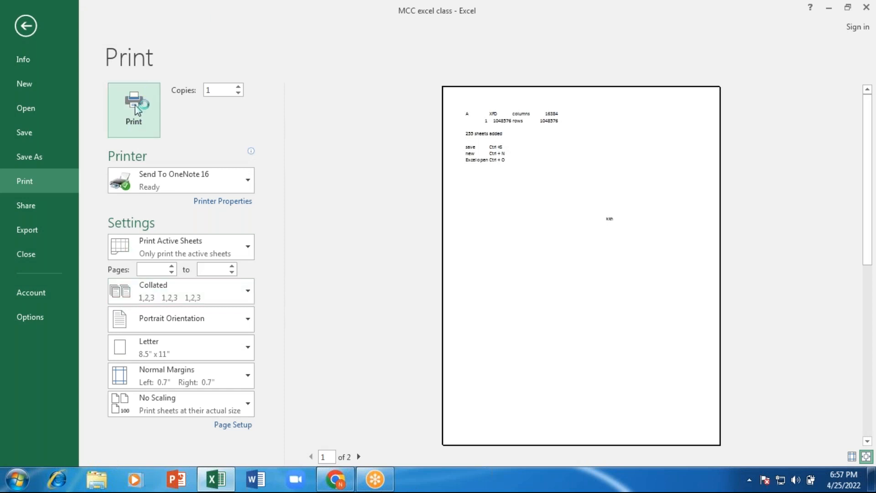
left_click(239, 86)
left_click(239, 94)
left_click(239, 94)
left_click(239, 94)
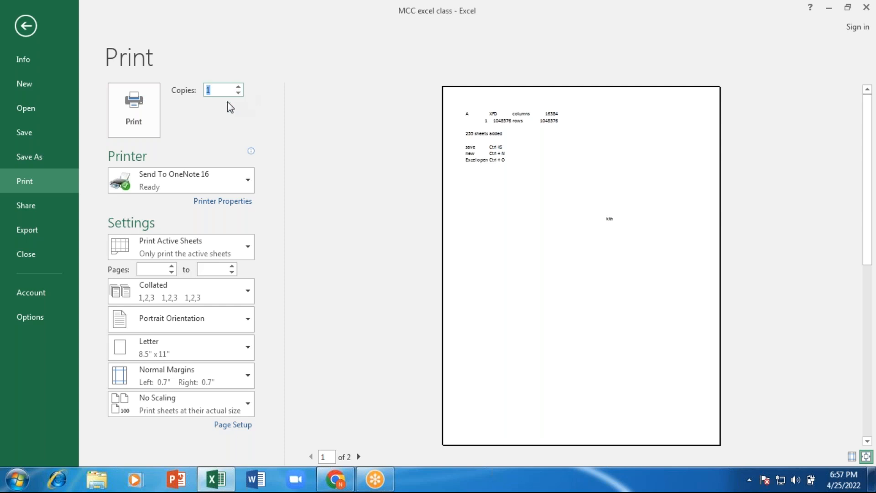
left_click(222, 91)
type("100")
key("BackSpace")
key("BackSpace")
key("BackSpace")
key("BackSpace")
type("100")
key("BackSpace")
key("BackSpace")
key("Return")
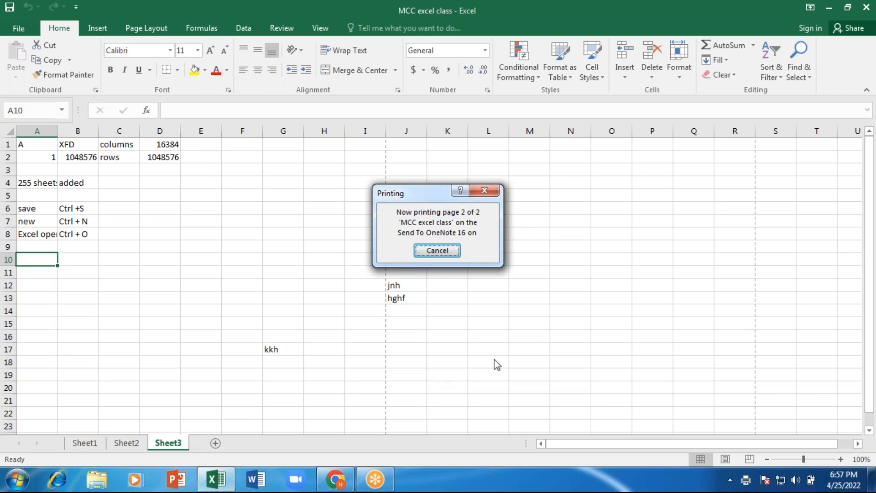
left_click(20, 29)
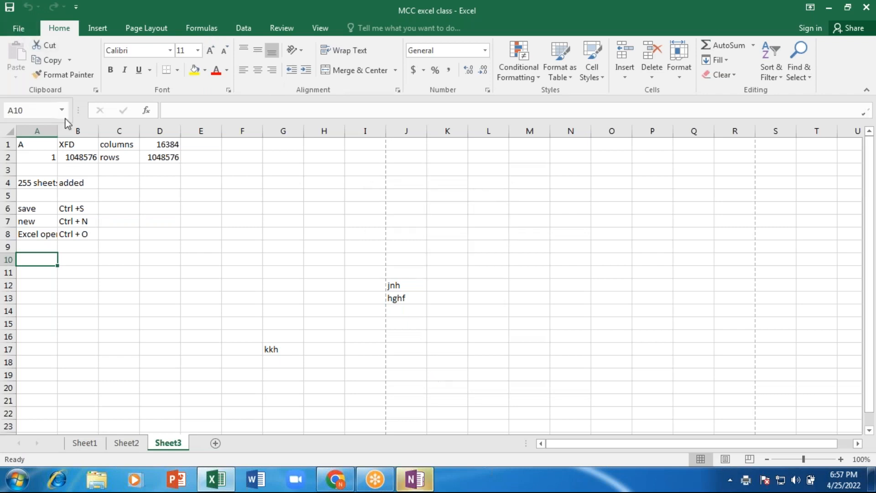
- Close OneNote's Select Location prompt and Activation Wizard, then close OneNote
key("Escape")
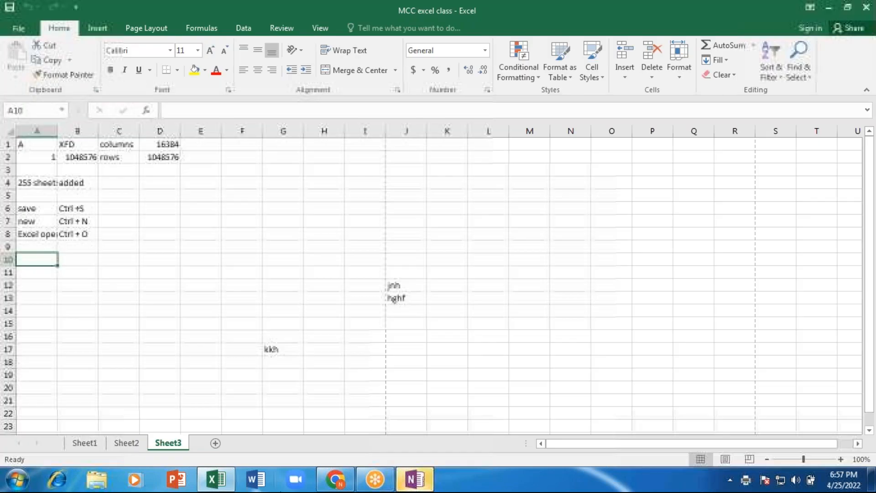
right_click(422, 485)
left_click(390, 445)
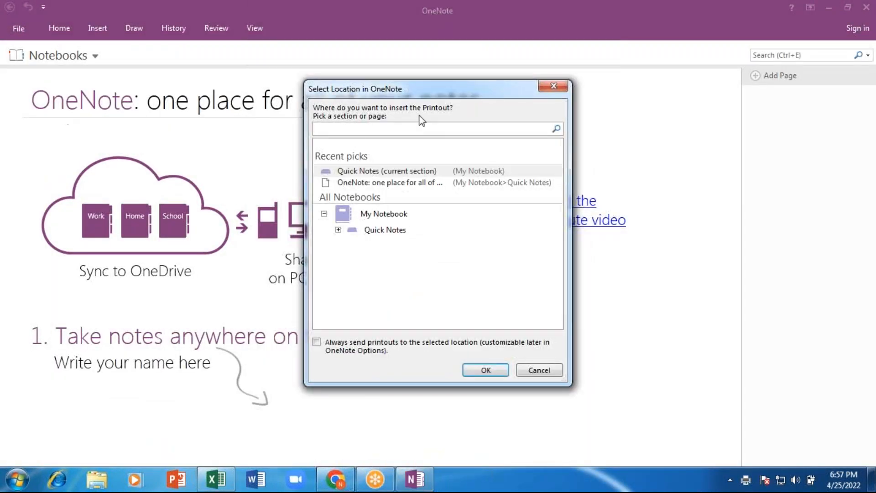
left_click(554, 87)
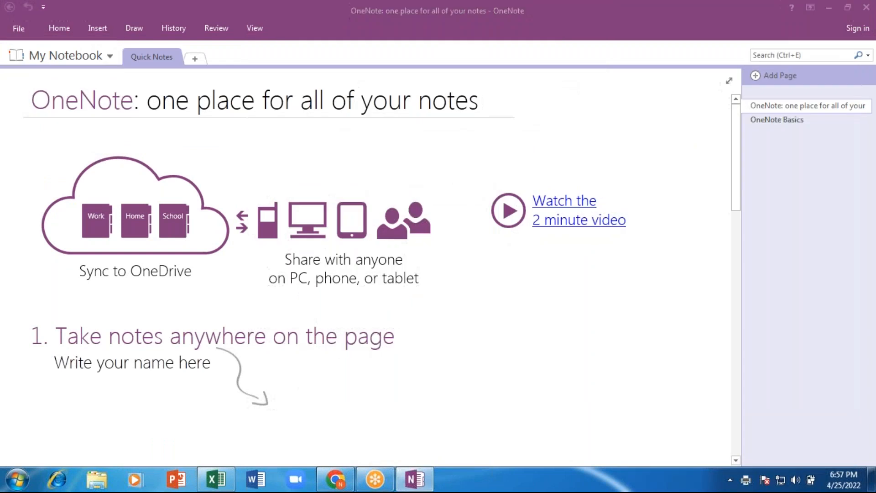
key("Escape")
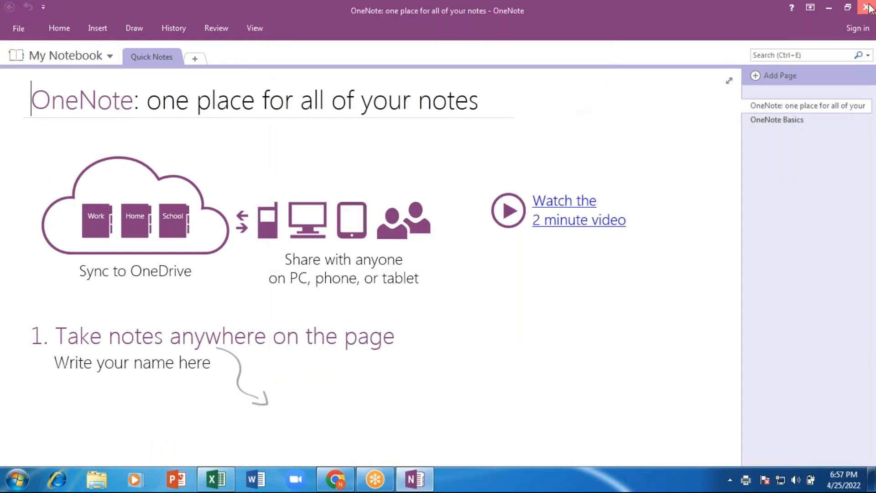
left_click(866, 7)
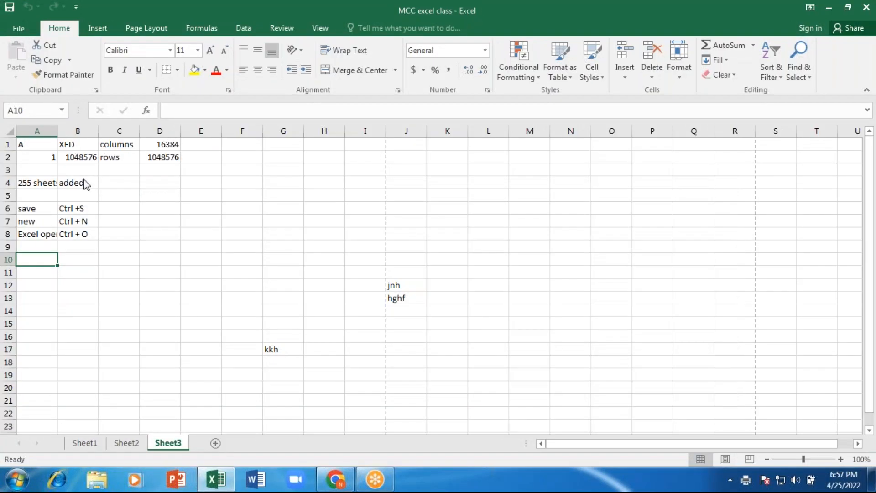
key("alt+f")
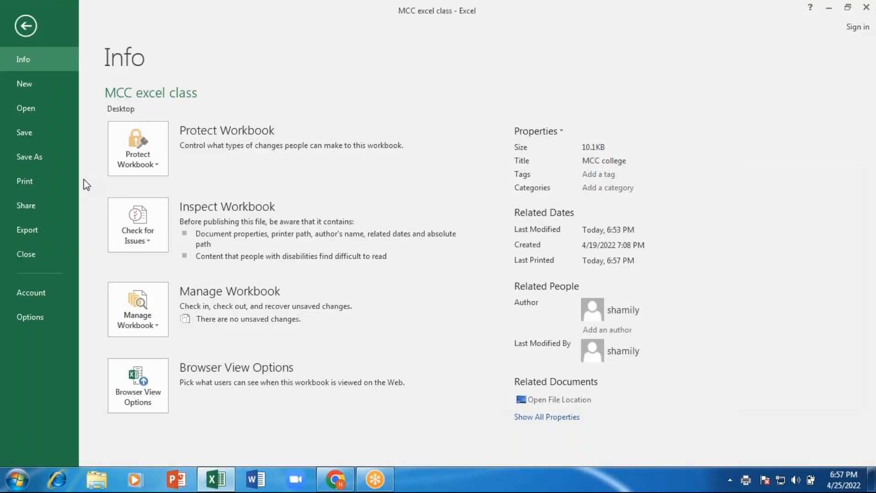
left_click(39, 185)
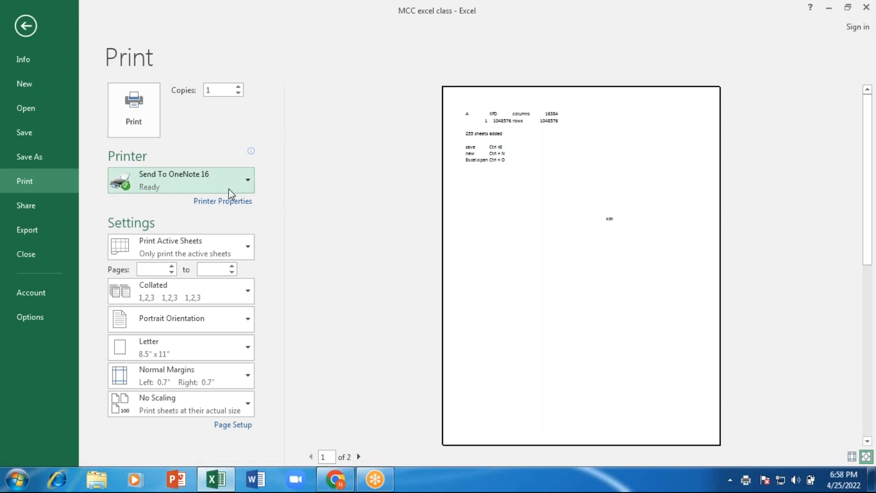
left_click(246, 179)
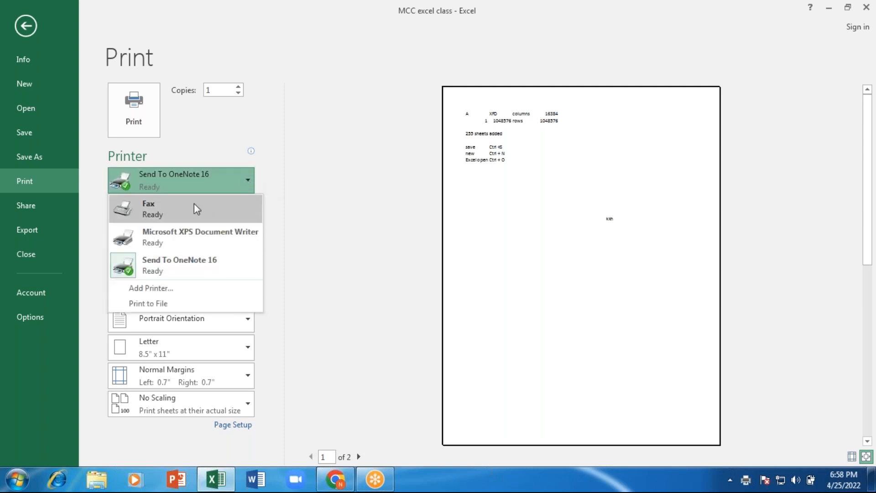
left_click(287, 208)
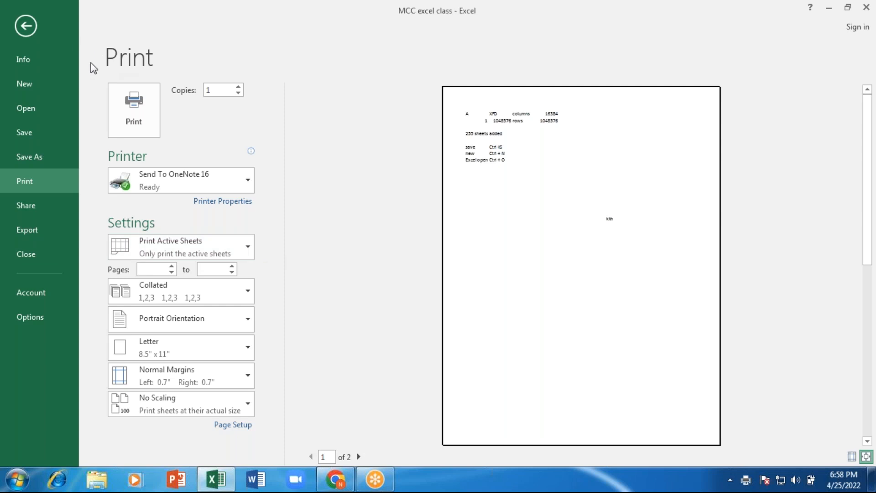
left_click(248, 248)
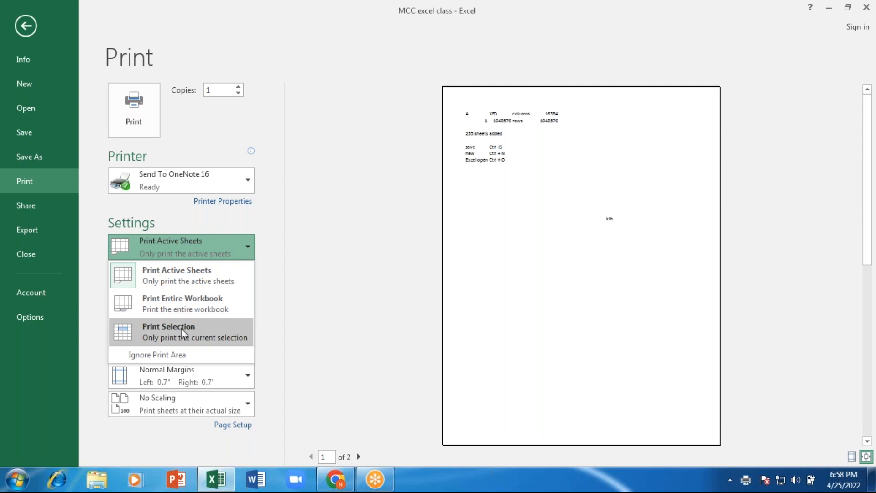
left_click(25, 26)
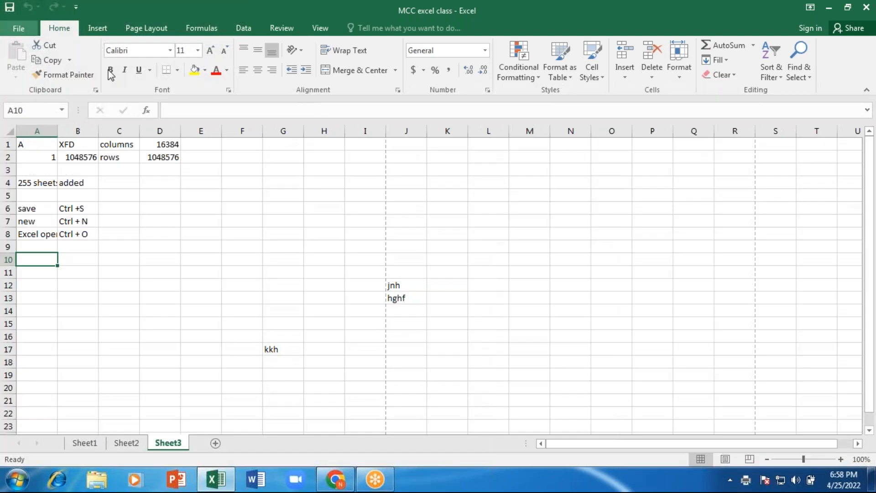
- Select the A6:B8 shortcut table and switch the print settings to Print Selection
left_click_drag(22, 207, 82, 232)
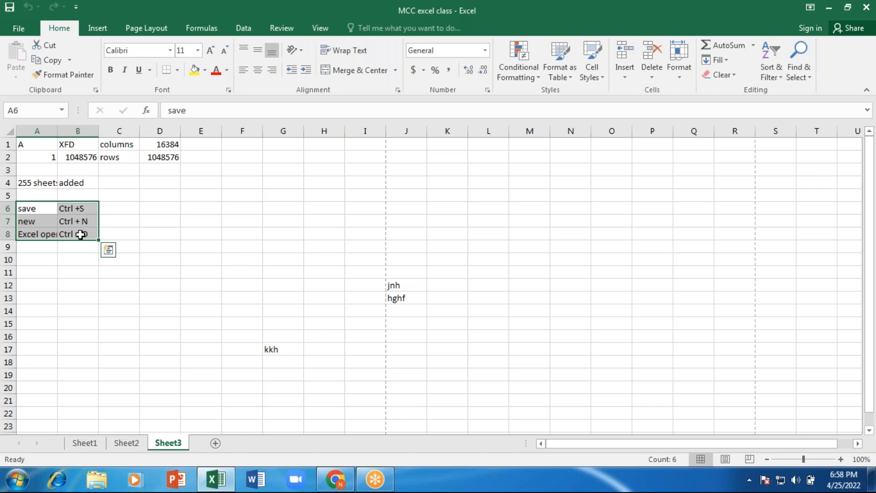
left_click(20, 29)
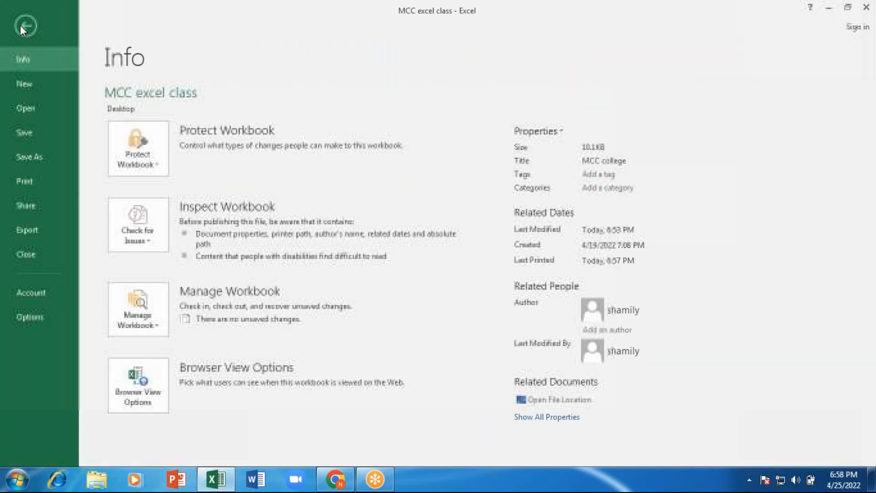
left_click(36, 182)
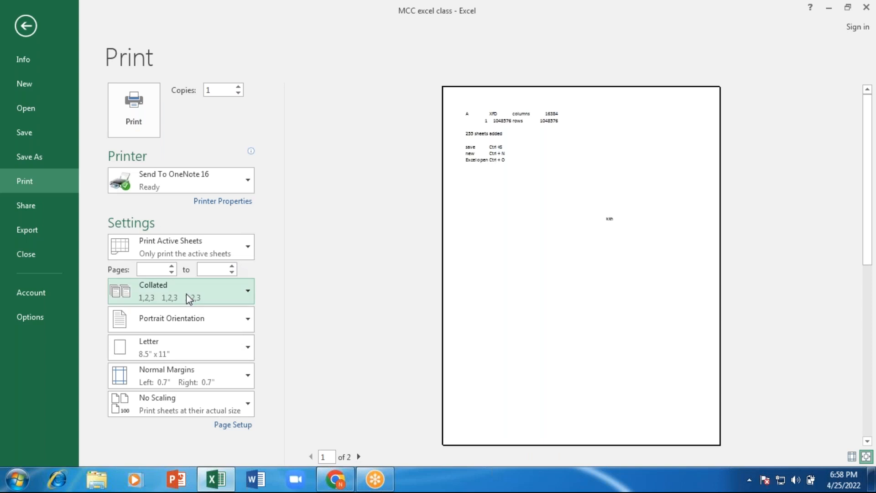
left_click(245, 245)
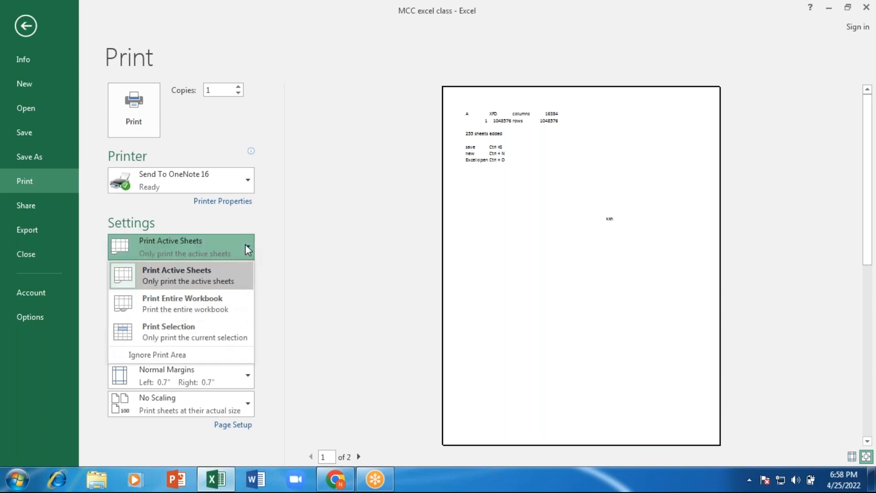
left_click(200, 332)
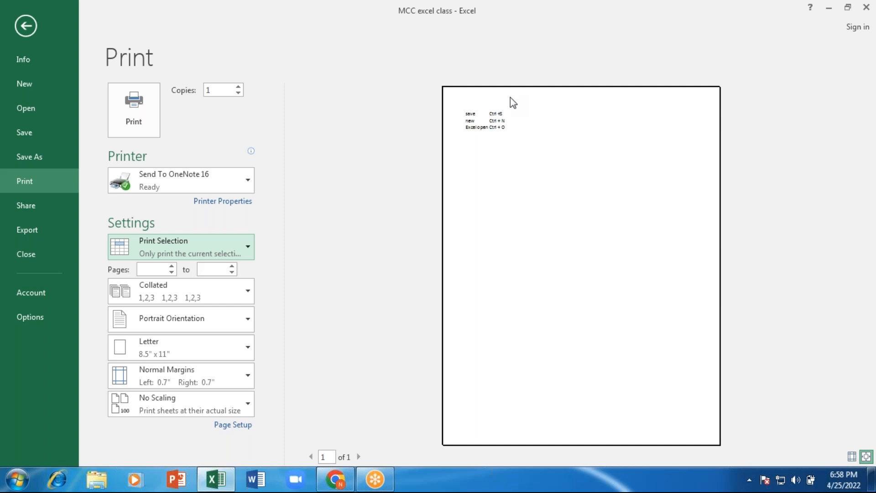
left_click(156, 269)
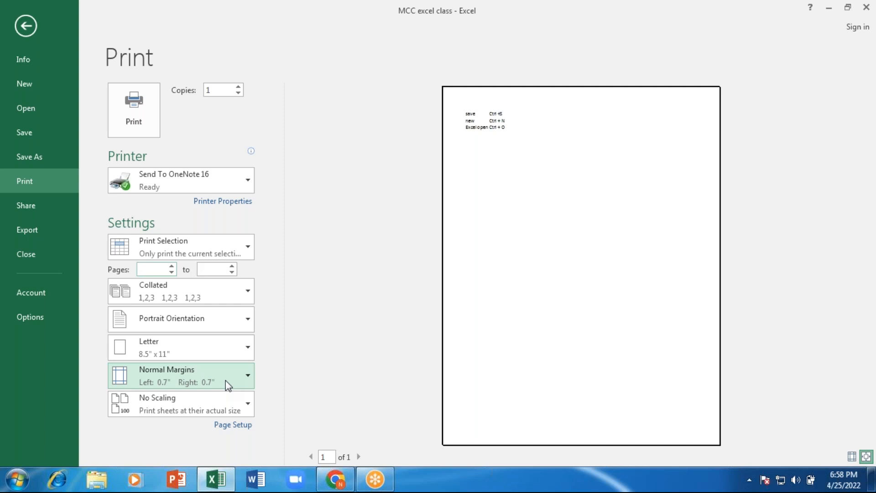
left_click(212, 269)
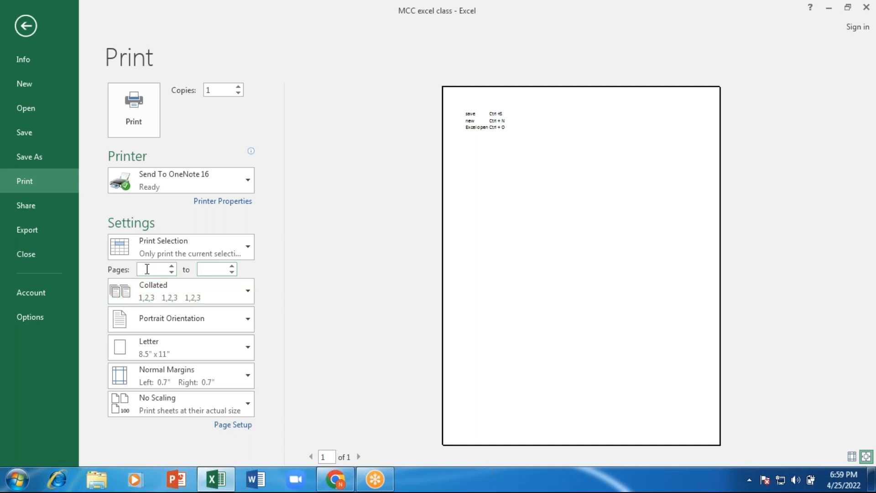
left_click(248, 292)
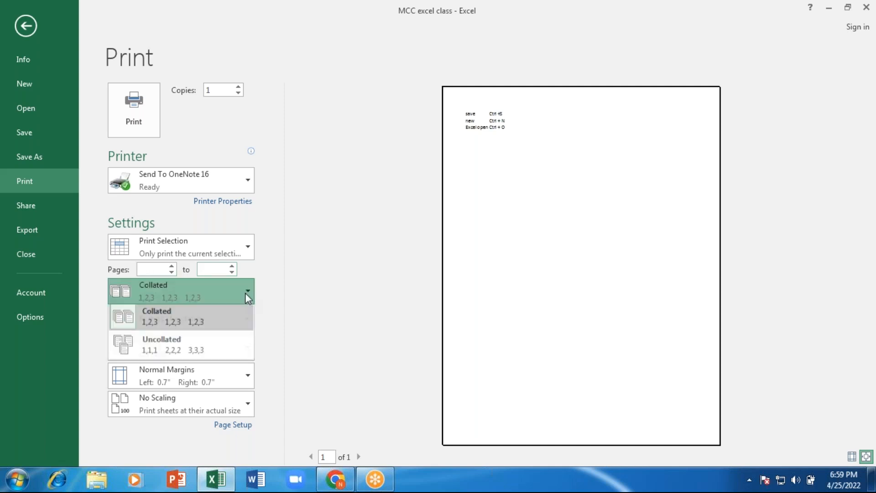
left_click(185, 355)
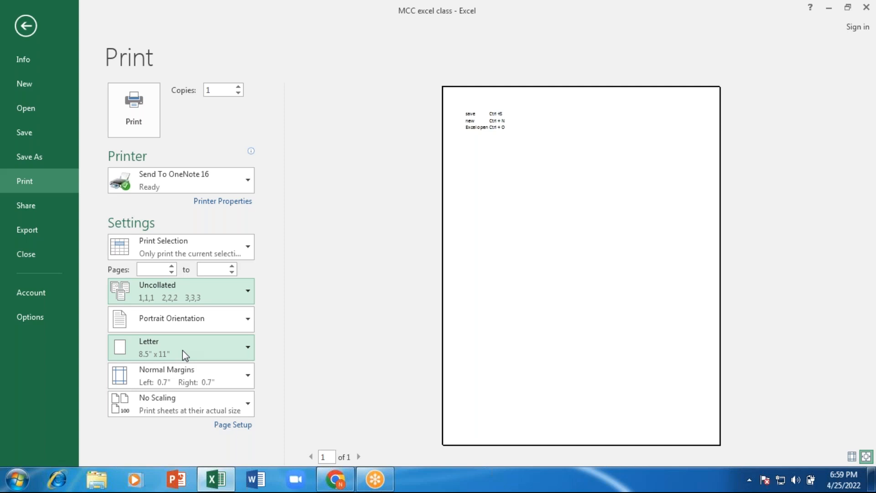
left_click(206, 296)
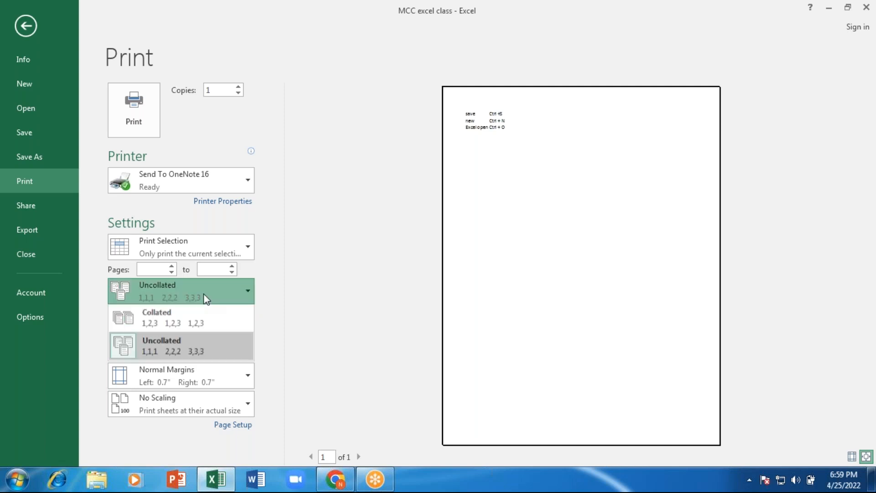
left_click(195, 325)
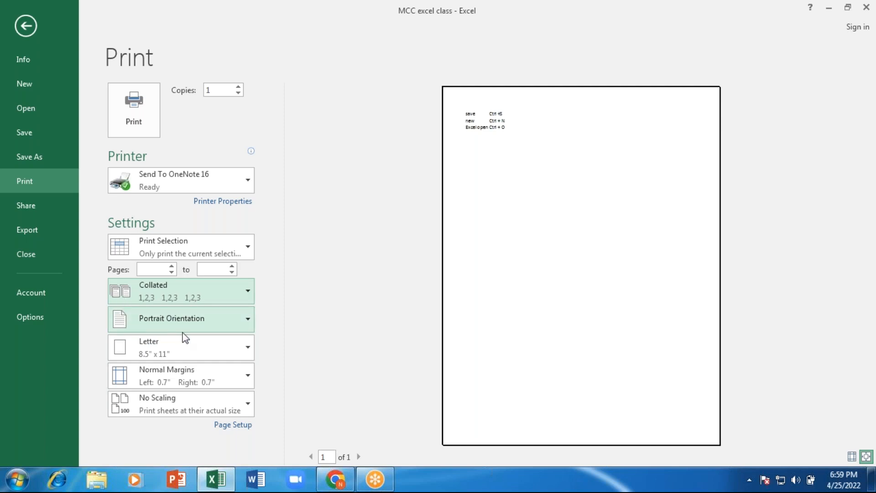
- Change the print orientation from Portrait Orientation to Landscape Orientation
left_click(248, 321)
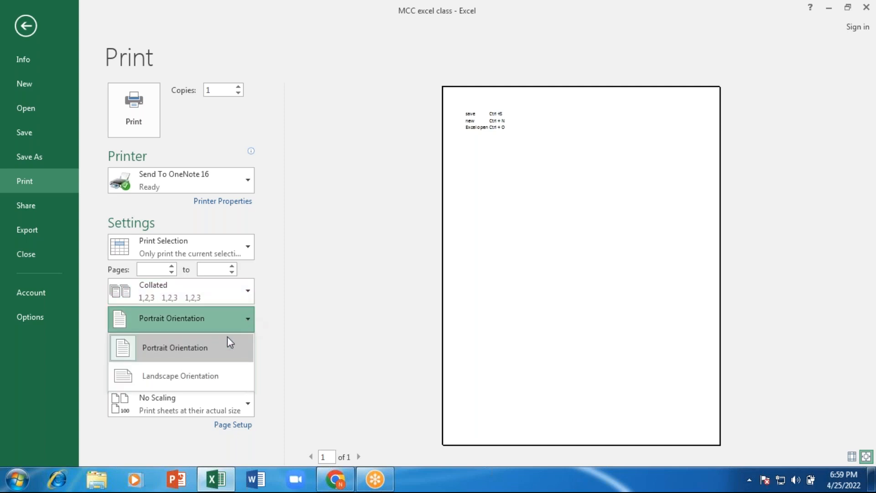
left_click(192, 352)
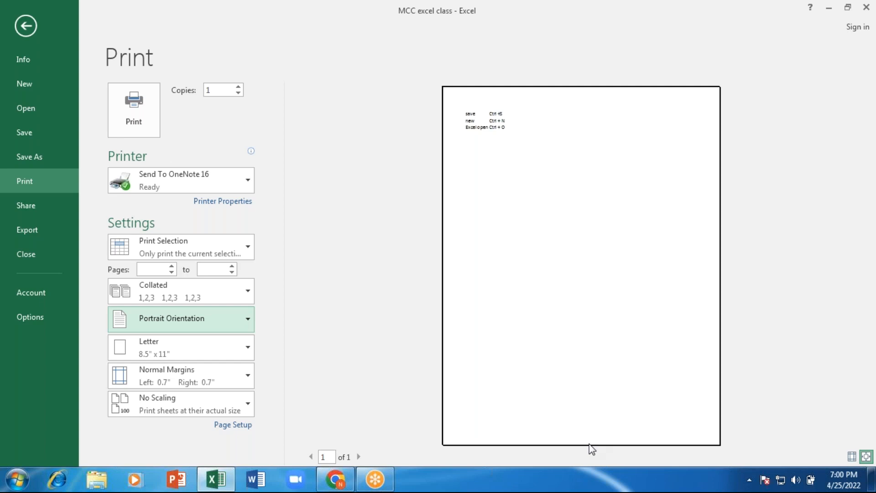
left_click(248, 319)
left_click(168, 374)
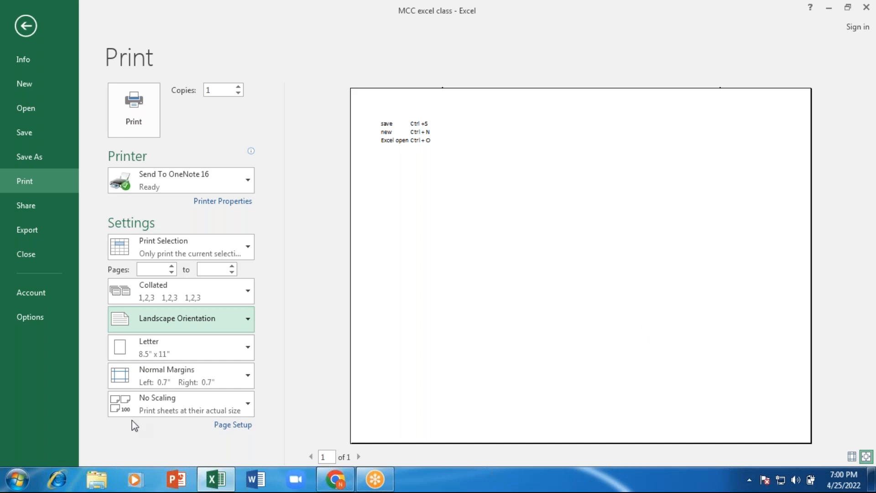
- Change the paper size from Letter to A4 (8.27" x 11.69"), briefly trying A3 first
left_click(251, 349)
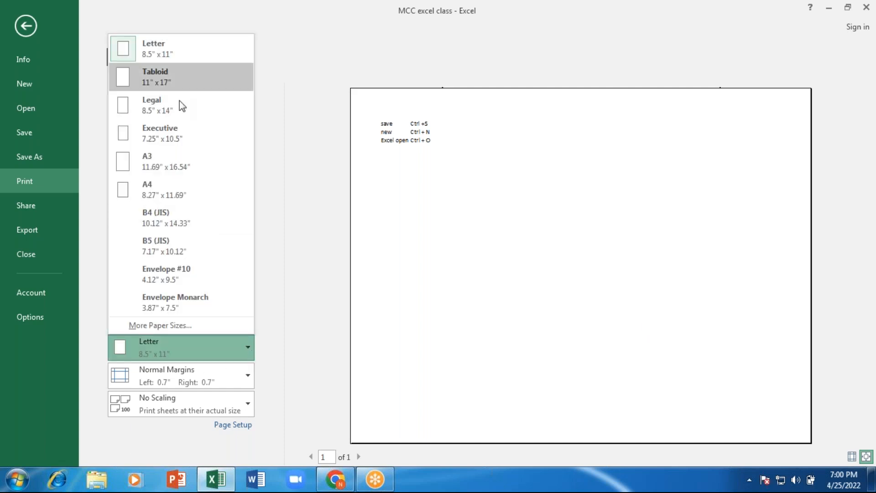
left_click(155, 161)
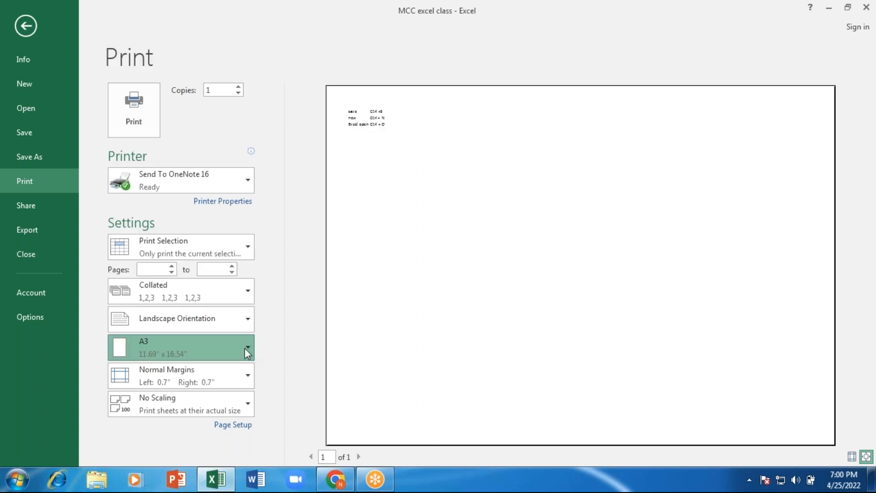
left_click(246, 348)
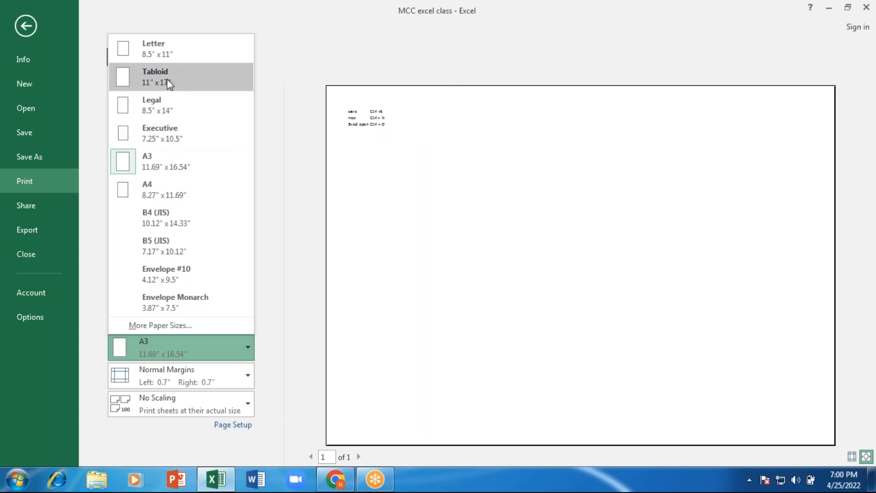
left_click(176, 190)
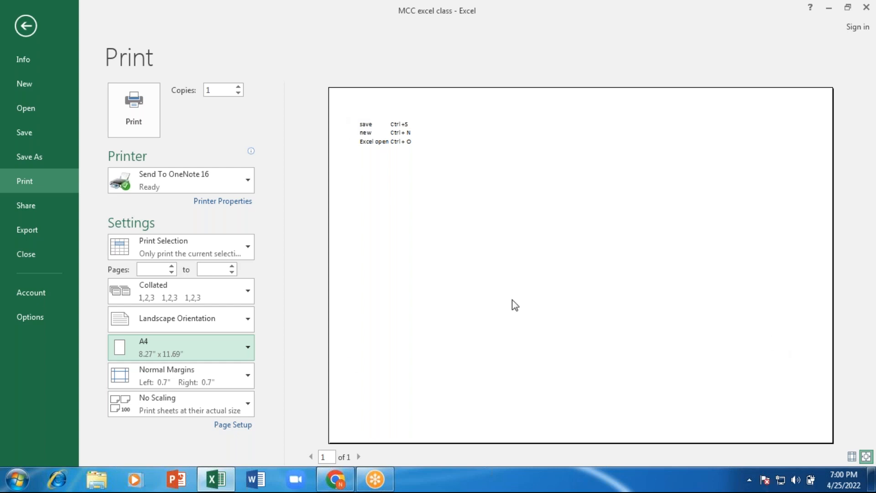
- Try Narrow and Wide margins, then apply the last custom margins (left 0", right 0.25")
left_click(251, 375)
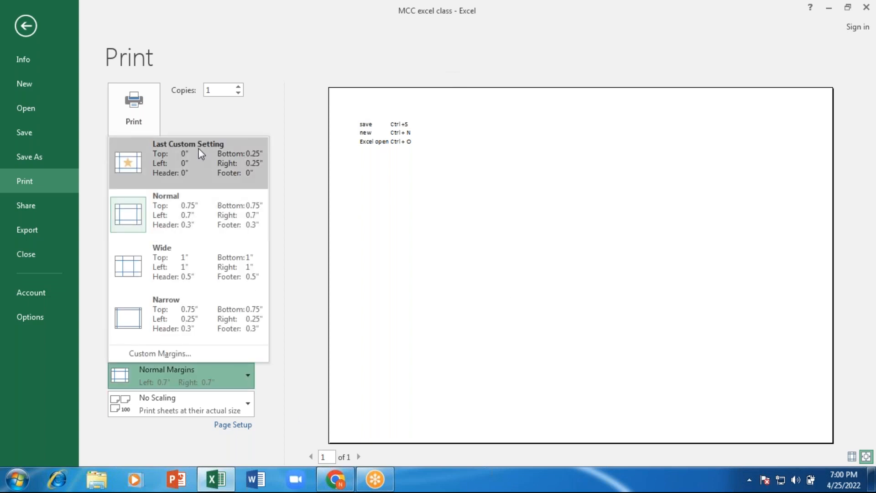
left_click(184, 320)
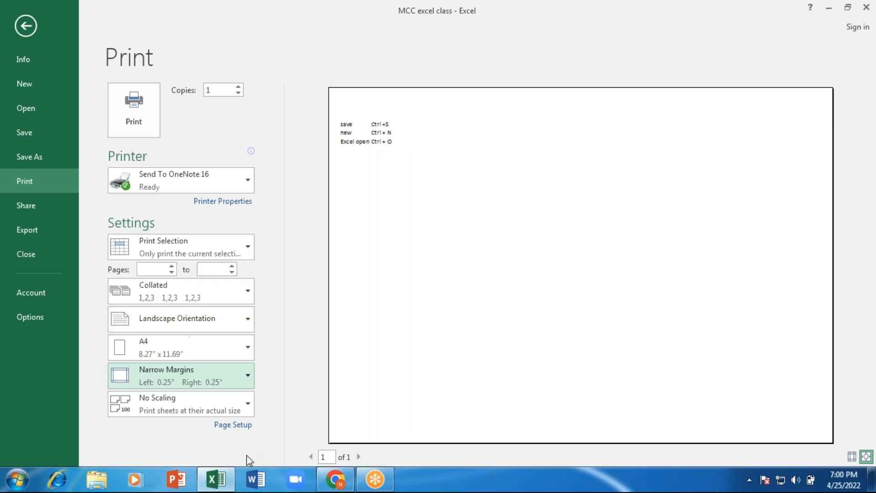
left_click(253, 377)
left_click(168, 278)
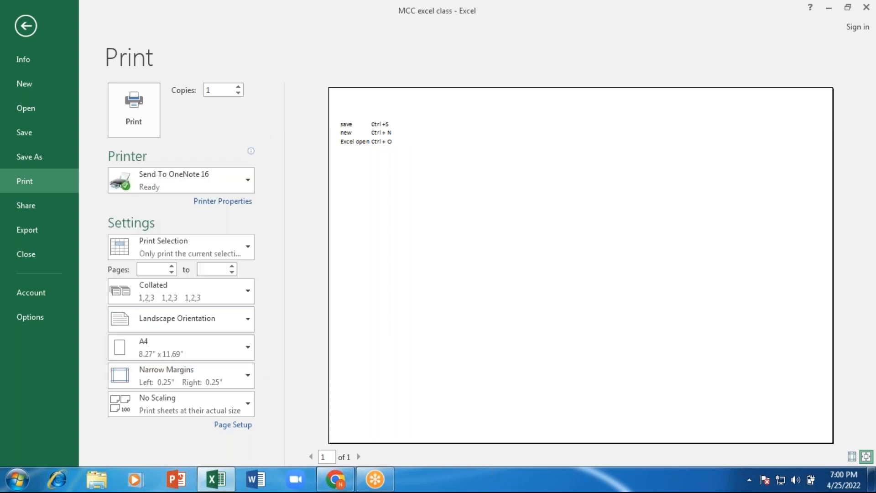
left_click(246, 376)
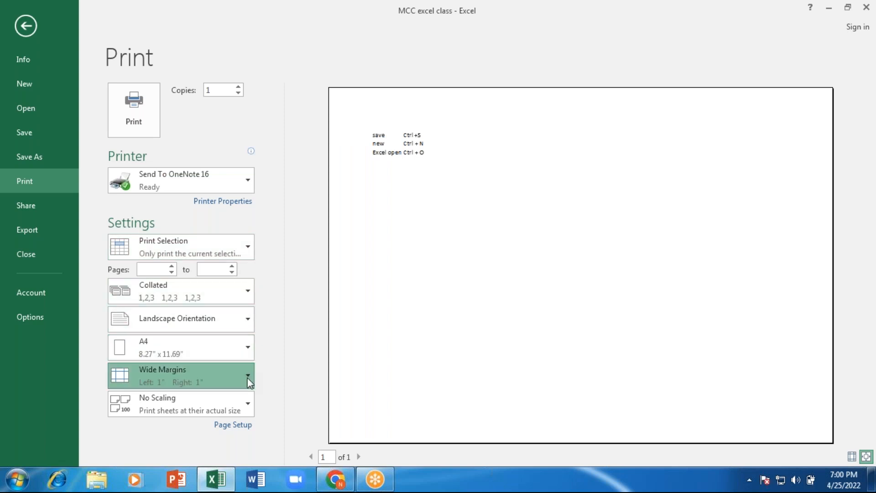
left_click(193, 166)
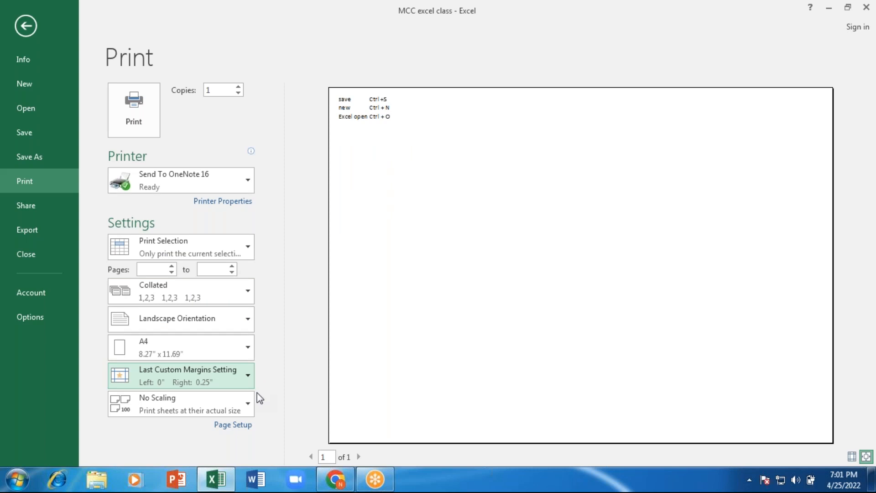
- Try Fit Sheet on One Page scaling, then return to No Scaling
left_click(240, 411)
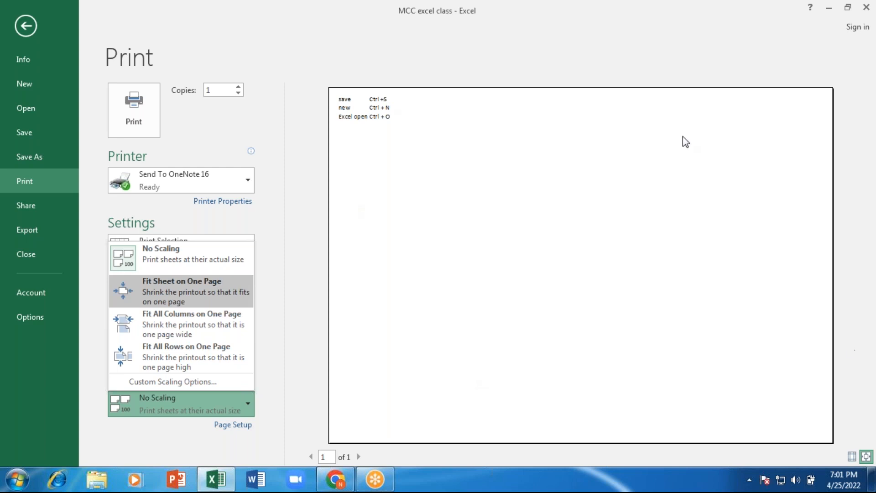
left_click(199, 289)
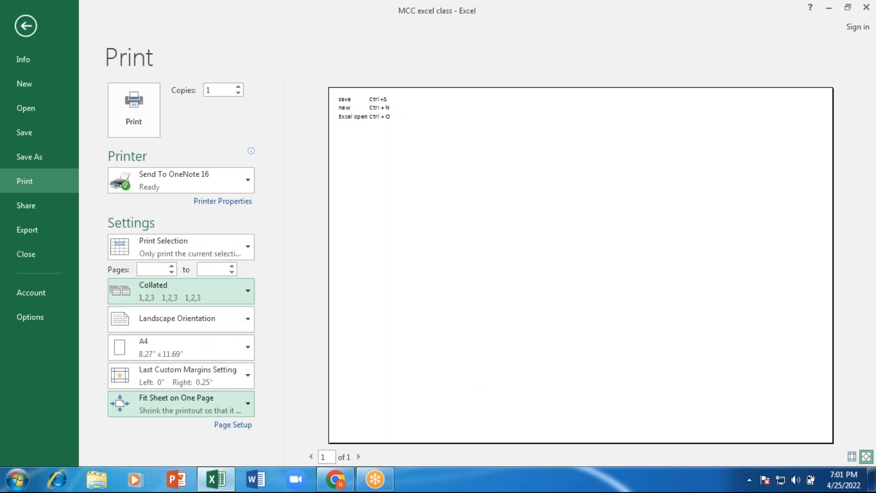
left_click(249, 407)
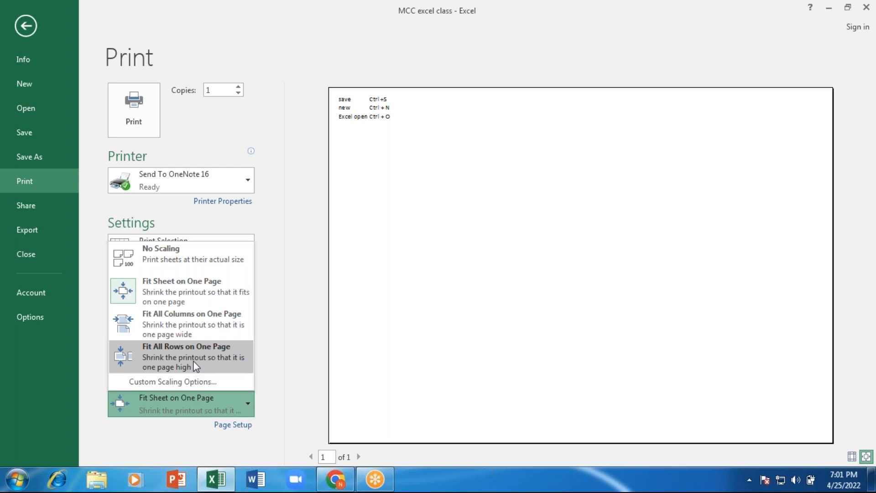
left_click(187, 266)
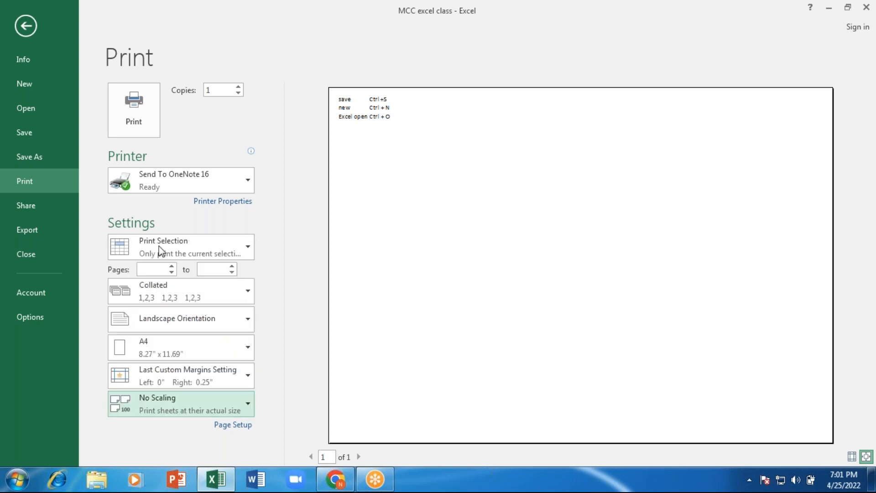
- Email the workbook as a PDF from File > Share, then dismiss the Outlook profile and mail failure errors
left_click(19, 26)
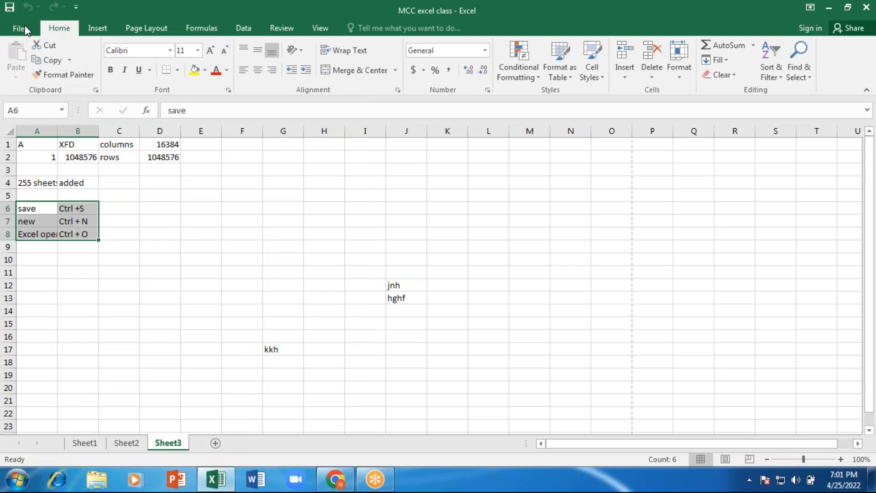
left_click(21, 28)
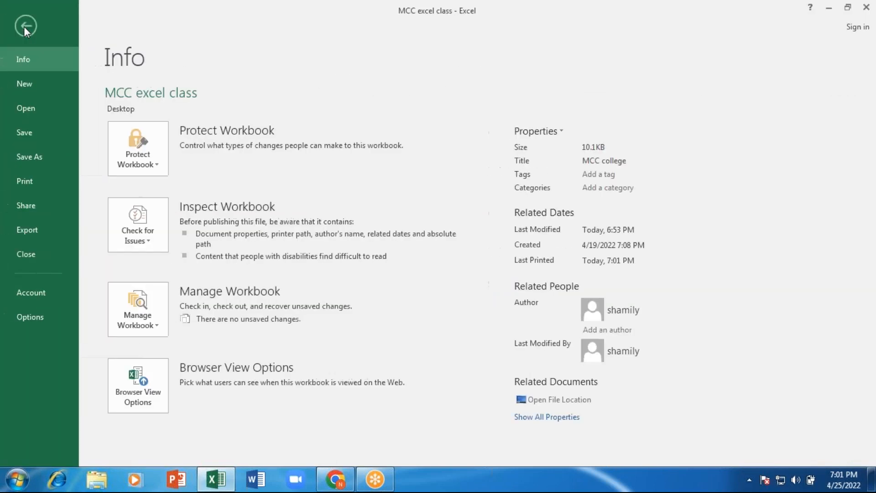
left_click(19, 207)
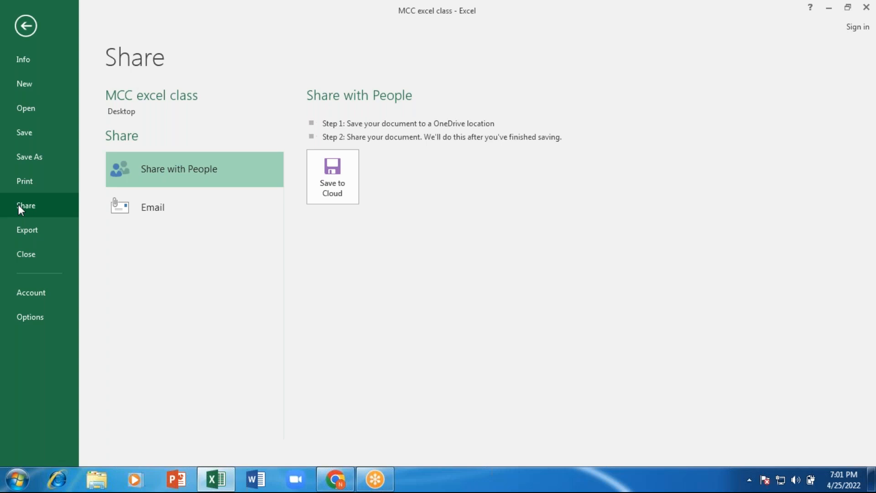
left_click(178, 218)
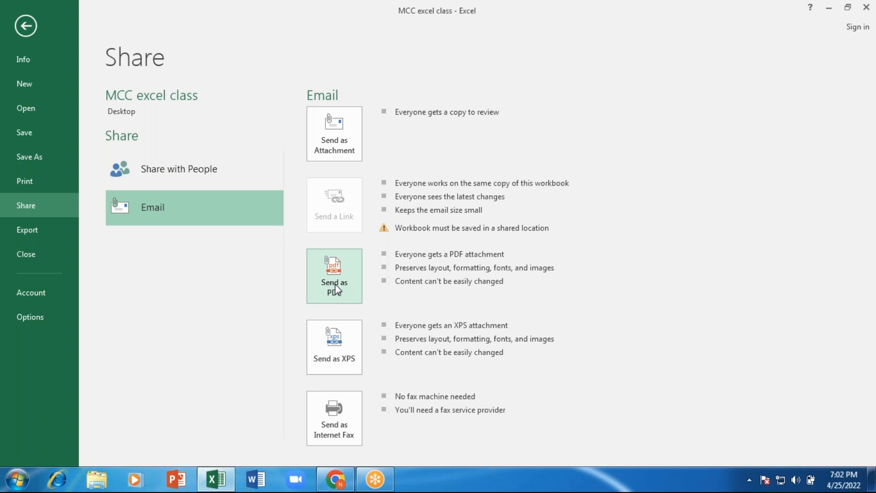
left_click(349, 135)
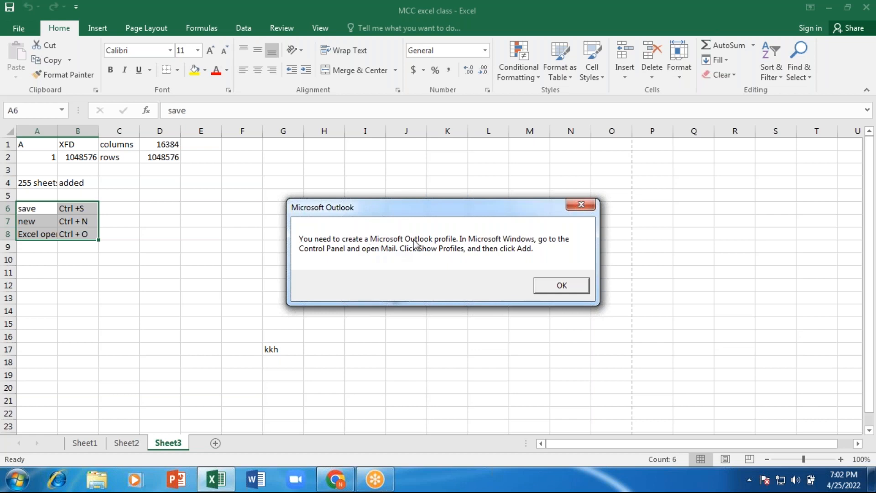
left_click(581, 206)
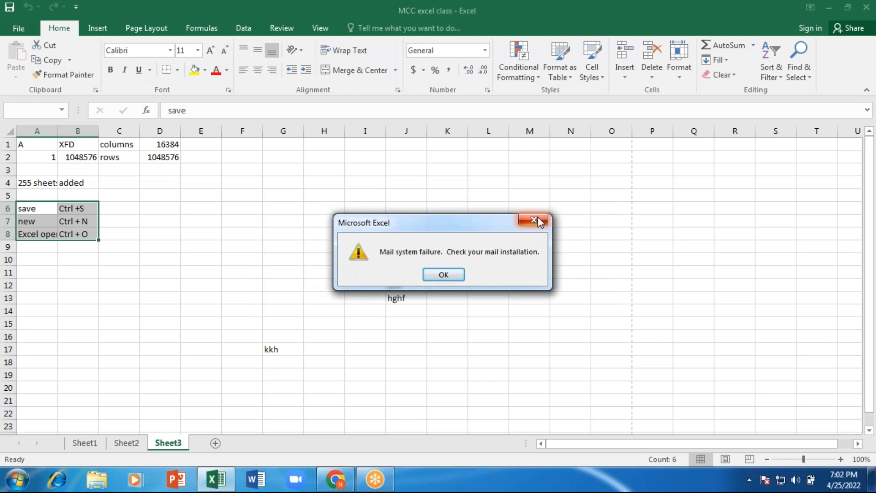
left_click(532, 219)
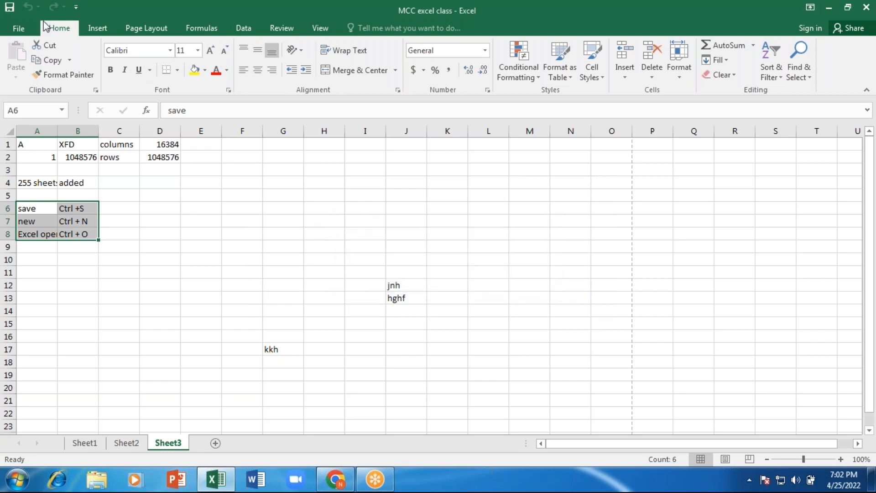
- Publish the workbook to the Desktop as the PDF 'MCC excel class' and minimize Excel
left_click(23, 35)
left_click(19, 28)
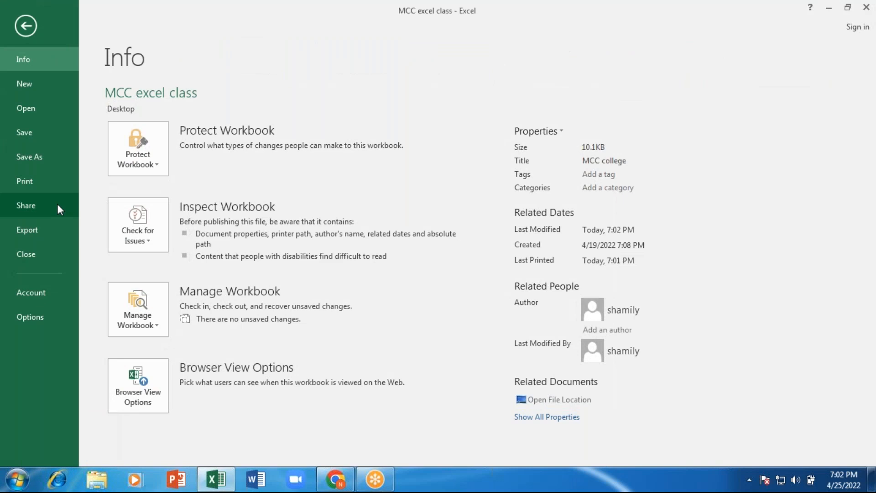
left_click(40, 234)
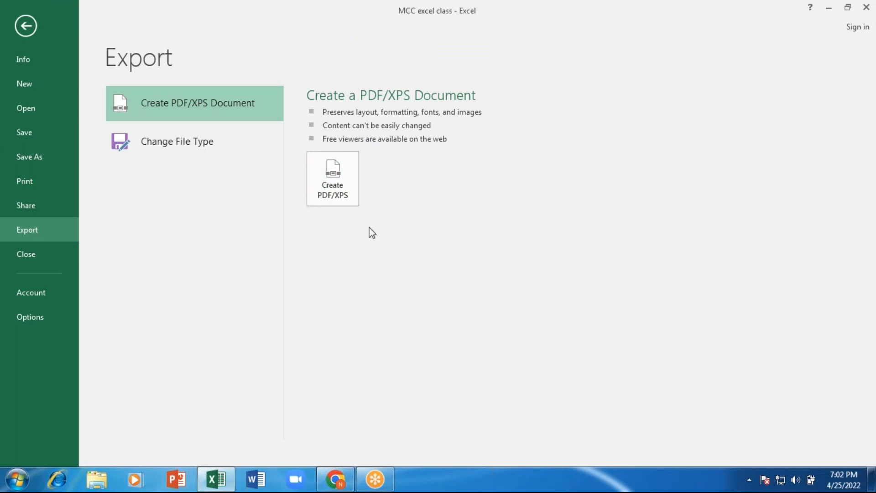
left_click(338, 180)
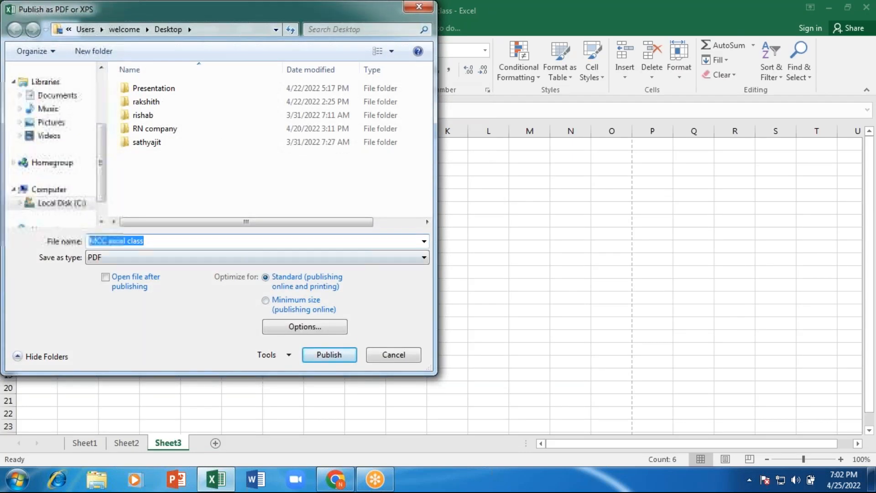
left_click_drag(100, 148, 109, 63)
left_click(44, 118)
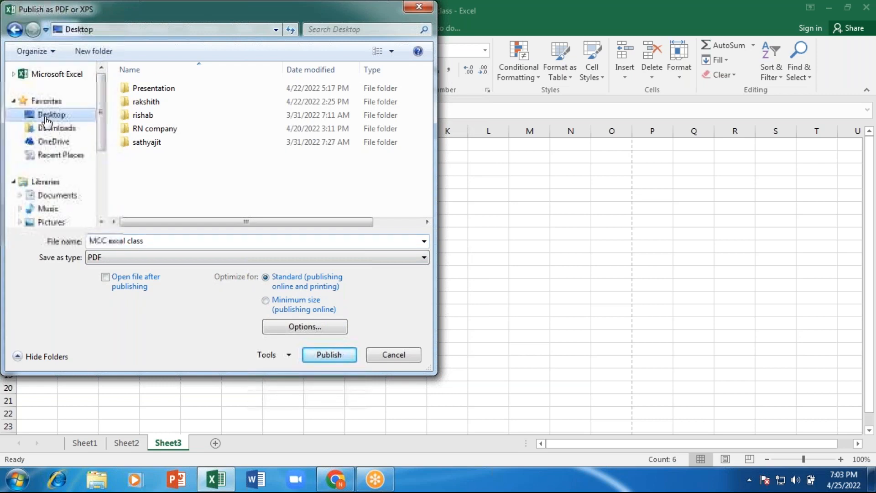
left_click(329, 355)
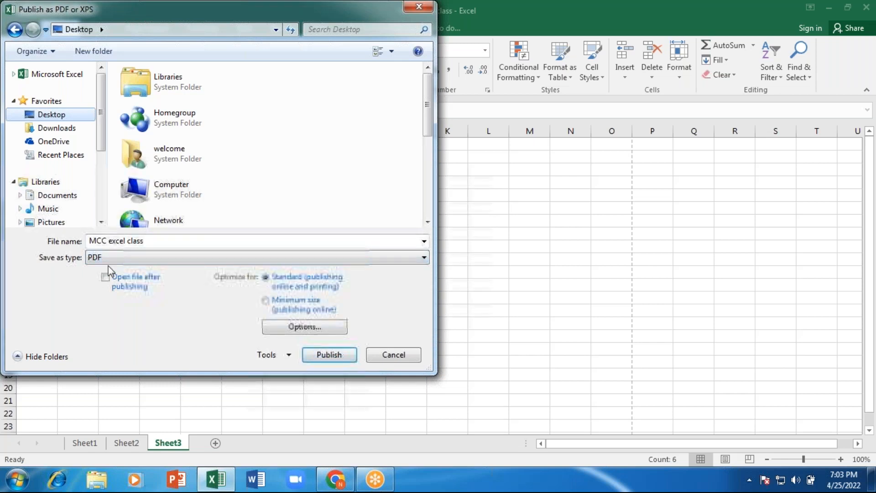
left_click(336, 359)
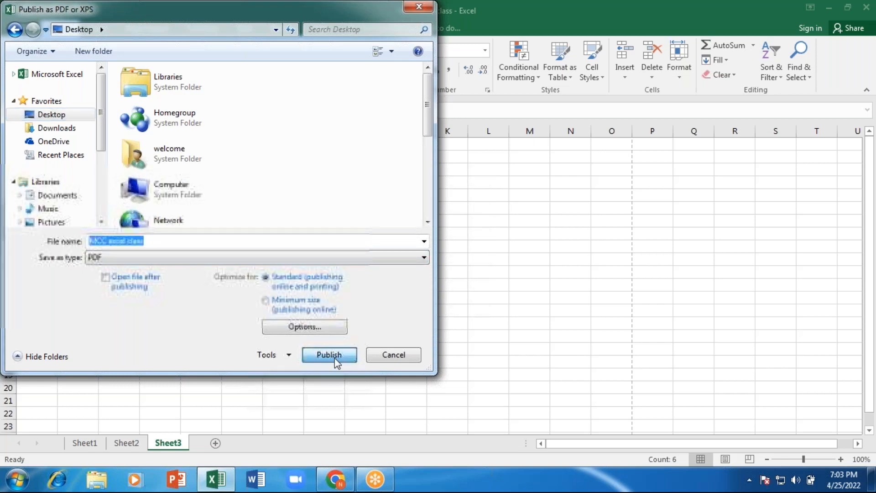
left_click(830, 7)
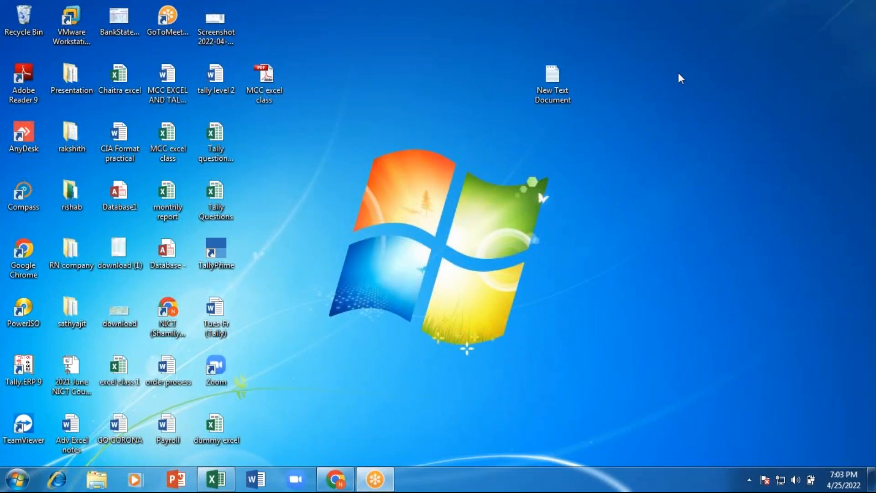
left_click(268, 81)
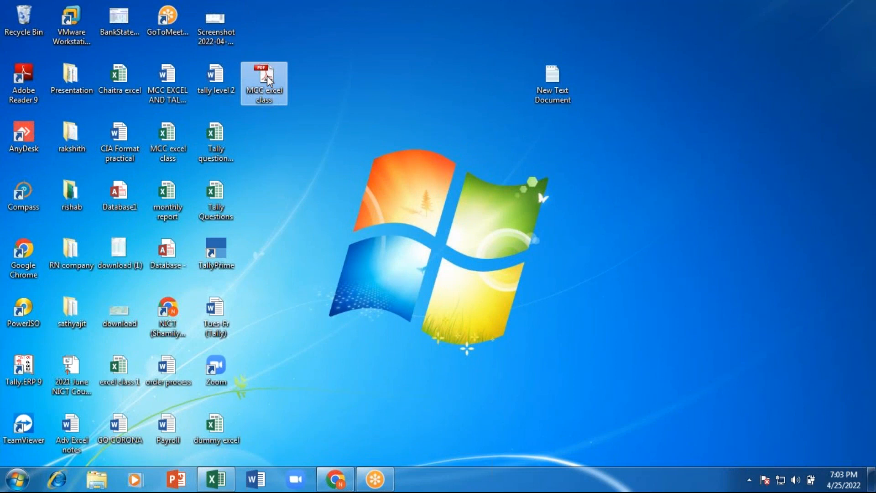
double_click(268, 82)
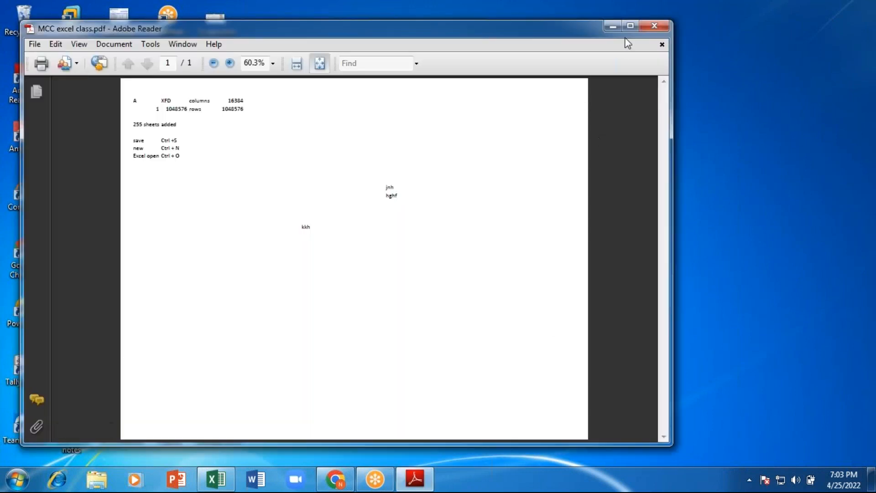
left_click(654, 25)
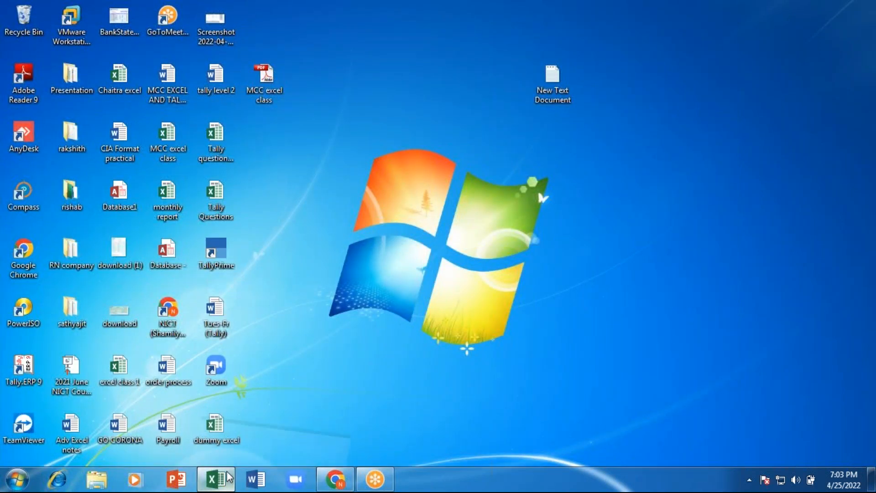
- Restore Excel from the taskbar and view the File > Account page for Office Professional Plus 2016
left_click(227, 477)
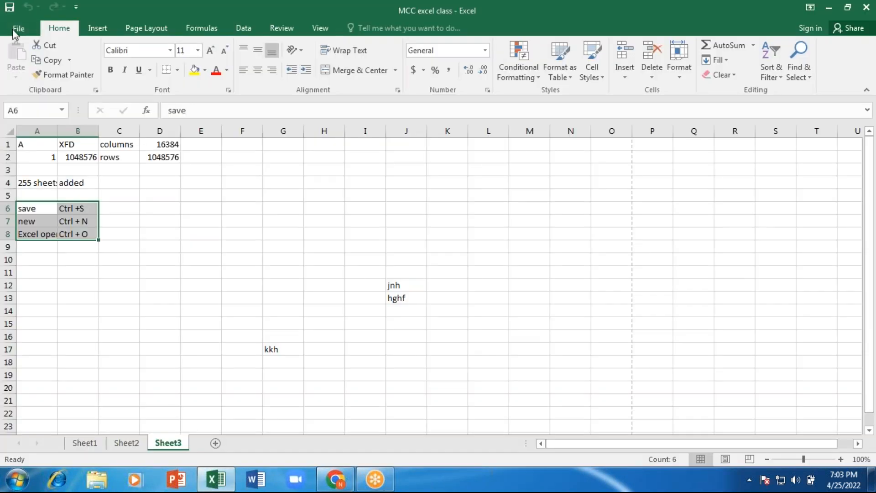
left_click(17, 29)
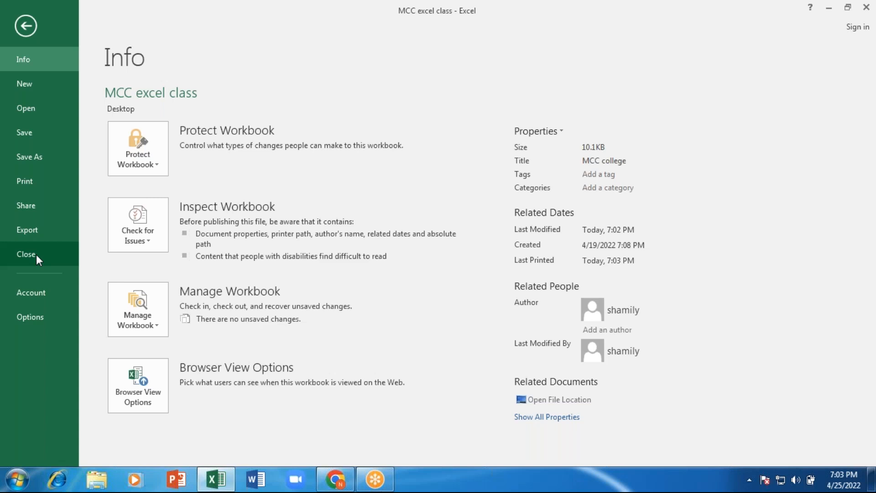
left_click(28, 292)
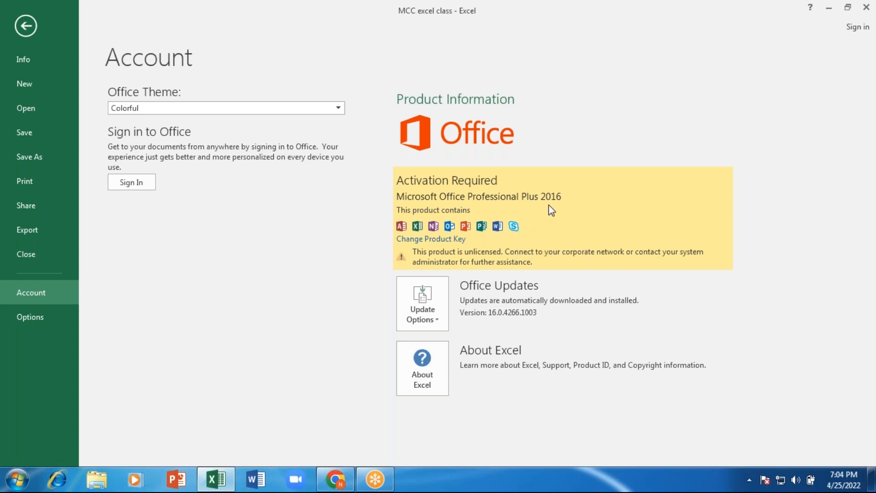
- Look at the Save category of Excel Options, then close the dialog
left_click(43, 316)
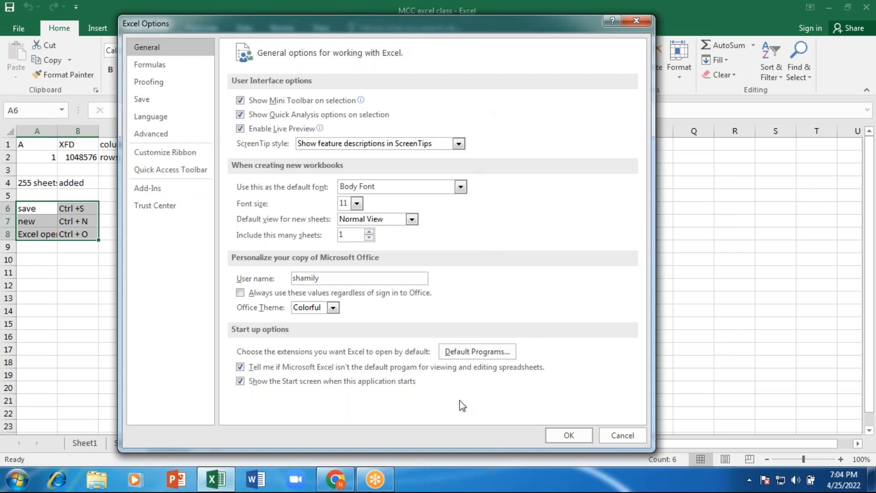
left_click(147, 99)
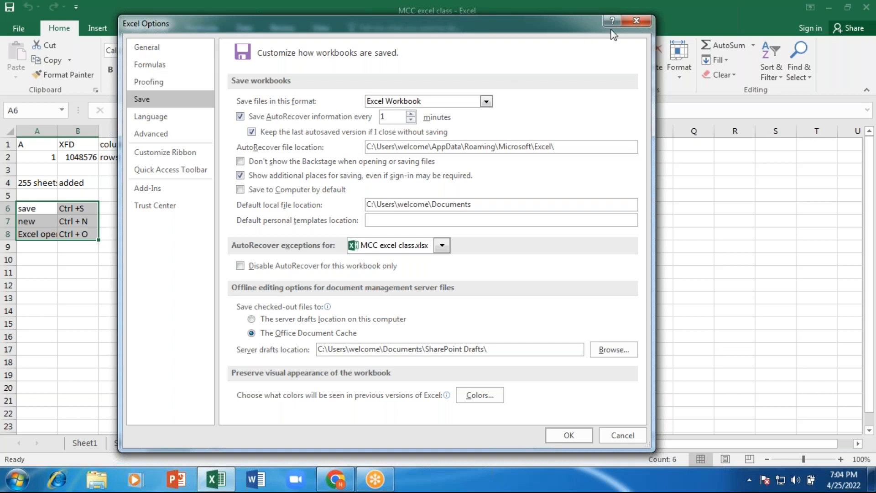
left_click(636, 20)
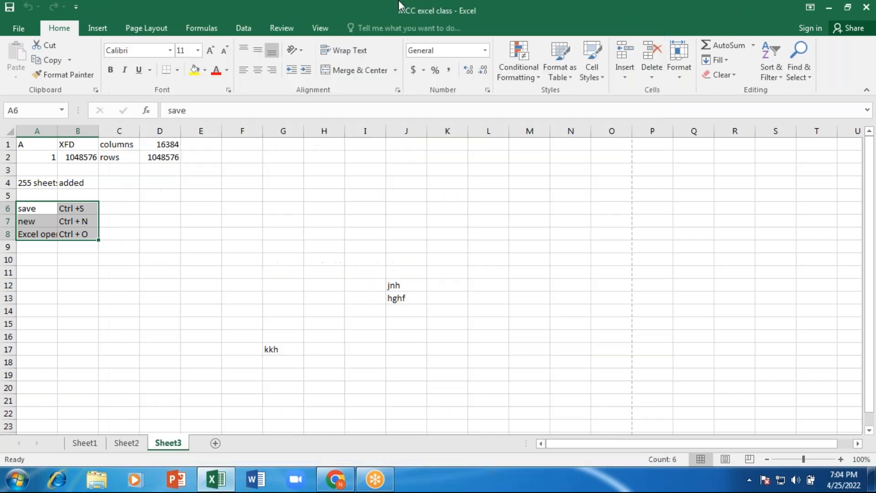
- Reopen Excel Options at the Save page, showing AutoRecover every 1 minute and Excel Workbook format
left_click(22, 28)
left_click(23, 26)
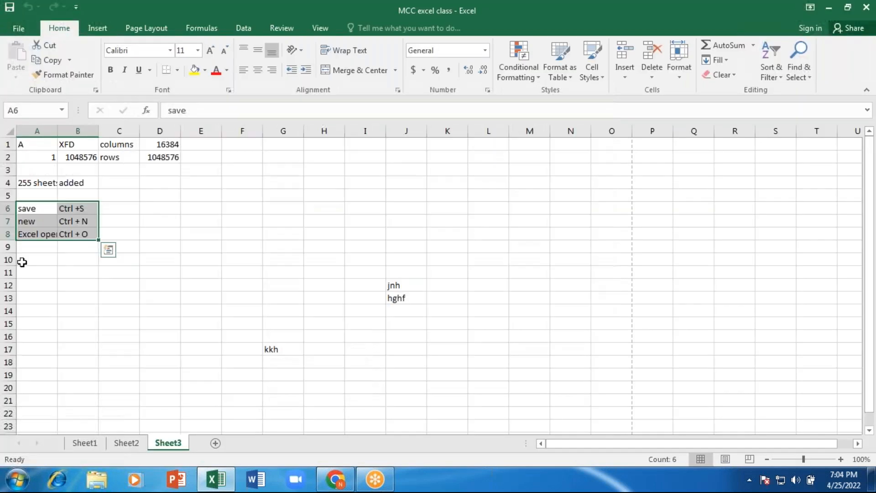
left_click(18, 29)
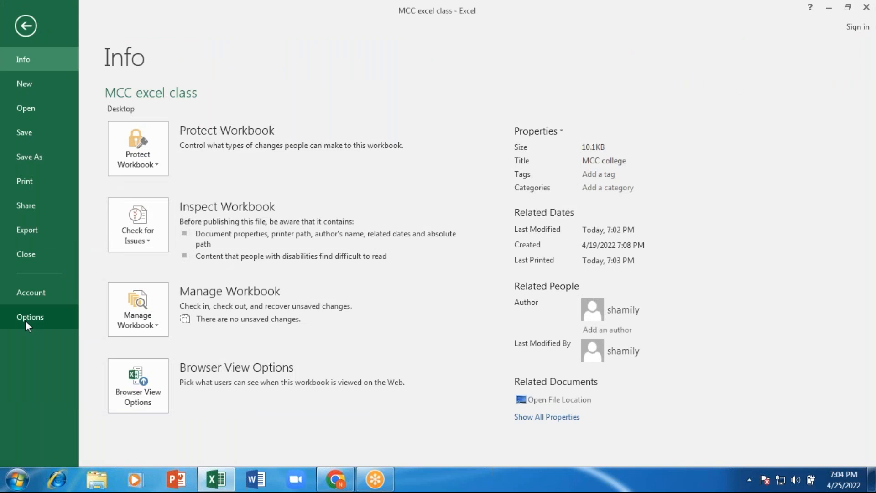
left_click(25, 317)
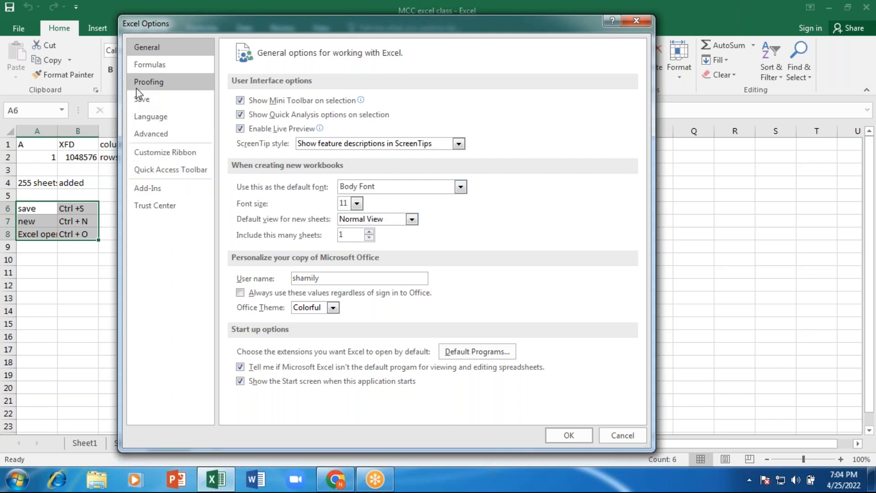
left_click(146, 101)
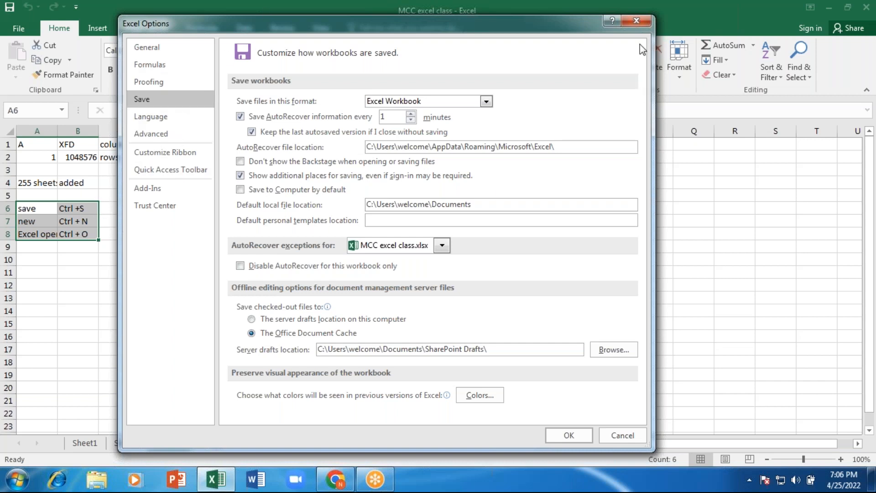
- Close Excel Options and go back from the File view to the Sheet3 worksheet
left_click(634, 20)
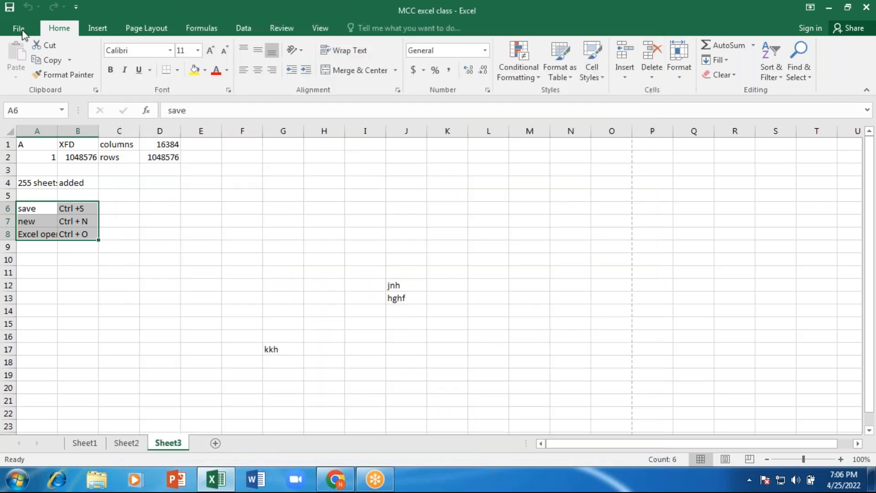
left_click(23, 31)
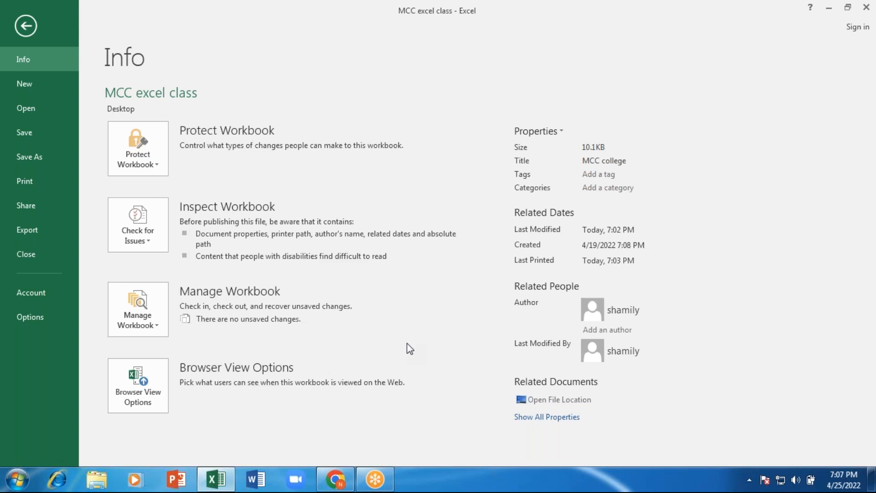
left_click(26, 25)
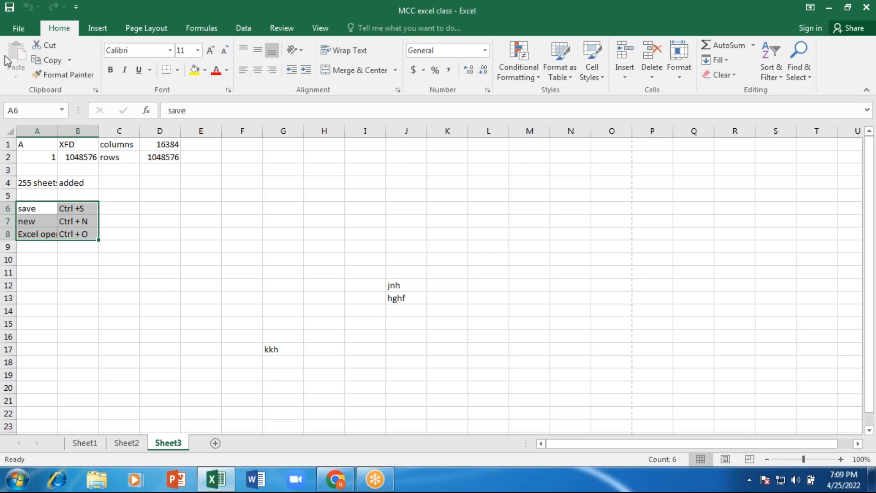
- Widen column A to fit its shortcut entries
left_click(225, 247)
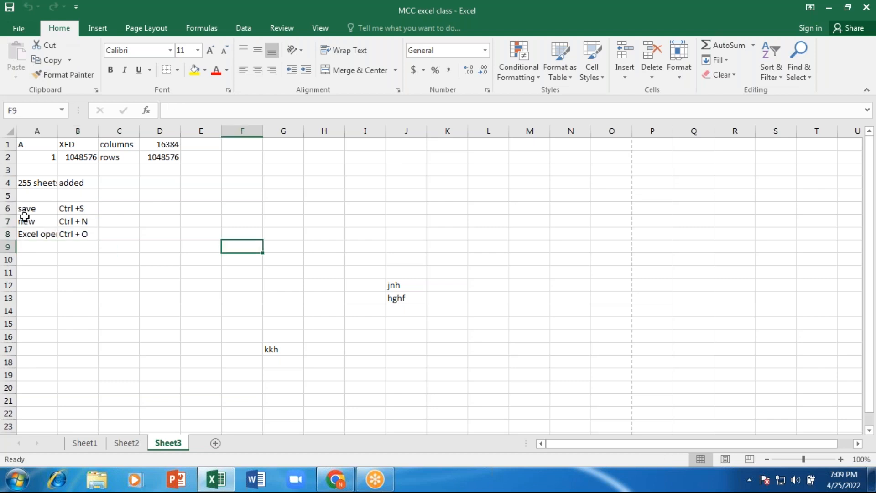
mouse_move(59, 131)
left_mouse_down()
mouse_move(86, 126)
mouse_move(74, 123)
left_mouse_up()
left_click_drag(28, 209, 94, 230)
- Copy the shortcut list in A6:B8 and paste copies into D6:E8 and G6:H8
left_click(166, 224)
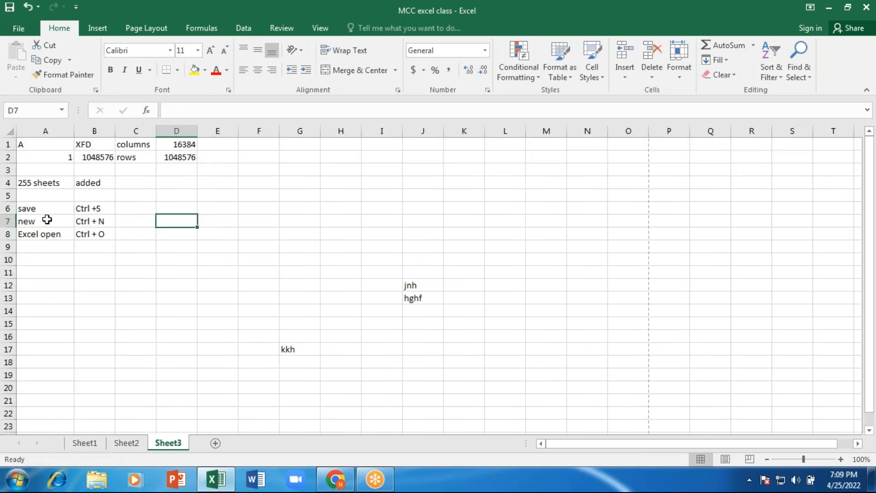
left_click(37, 208)
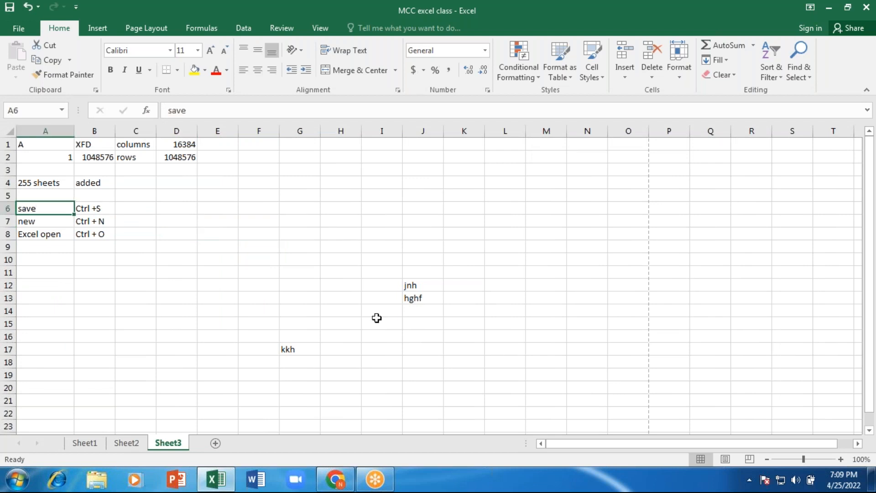
key("shift+Down")
key("shift+Down")
key("shift+Right")
key("ctrl+c")
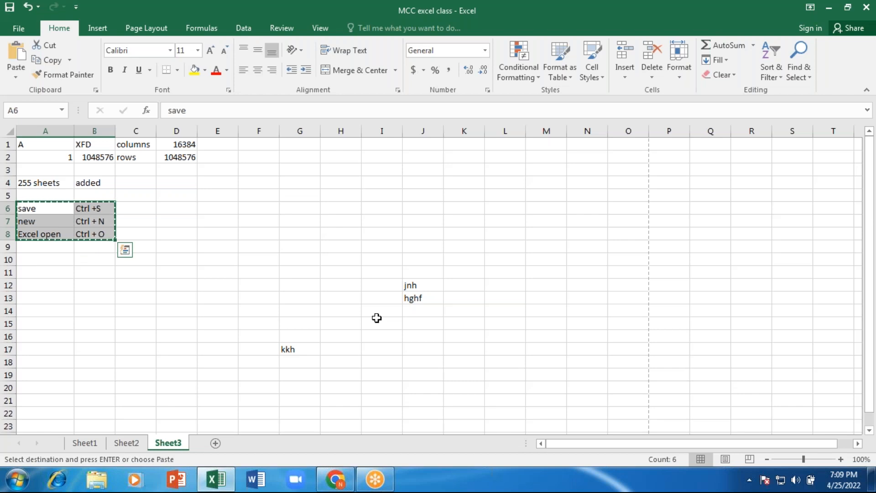
key("Right")
key("Right")
key("Right")
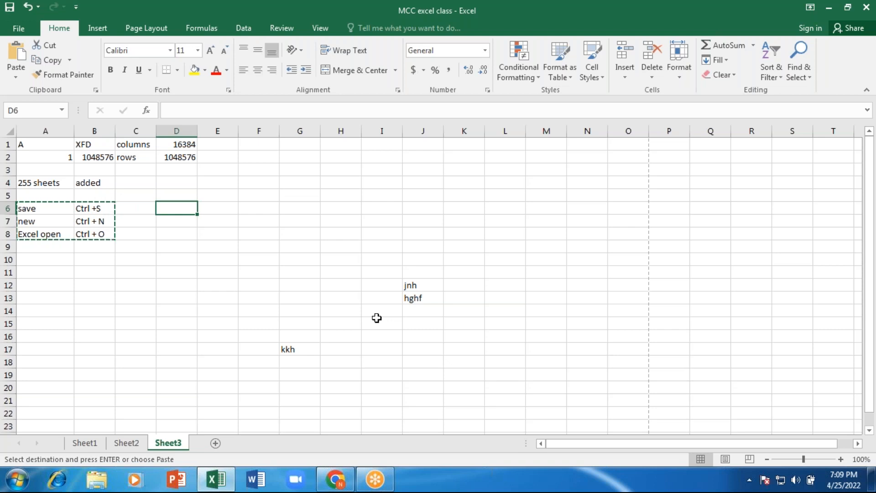
key("ctrl+v")
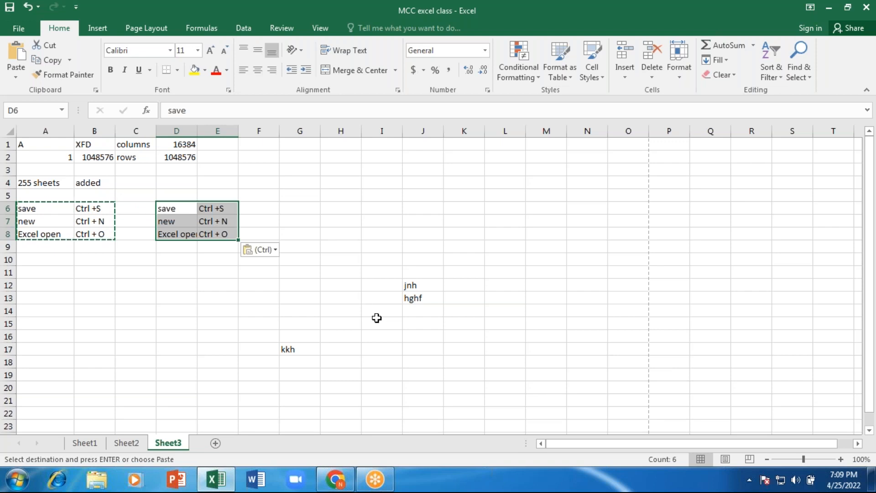
key("Right")
key("Right")
key("Right")
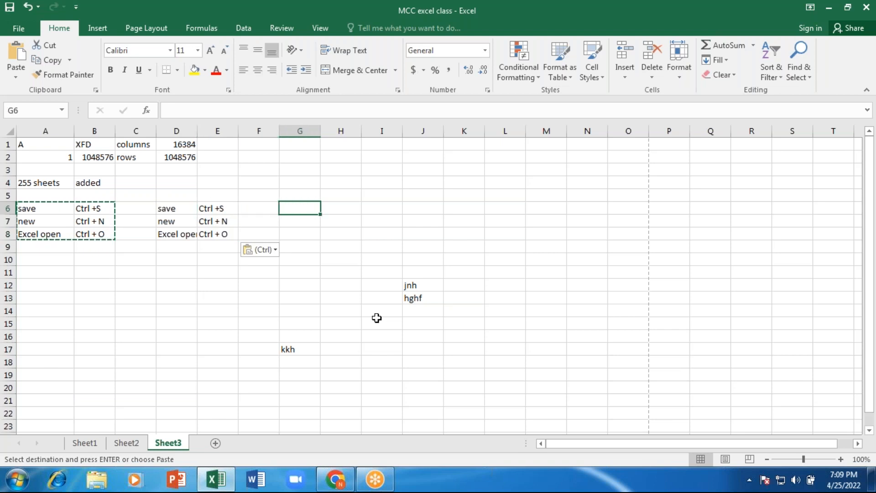
key("ctrl+v")
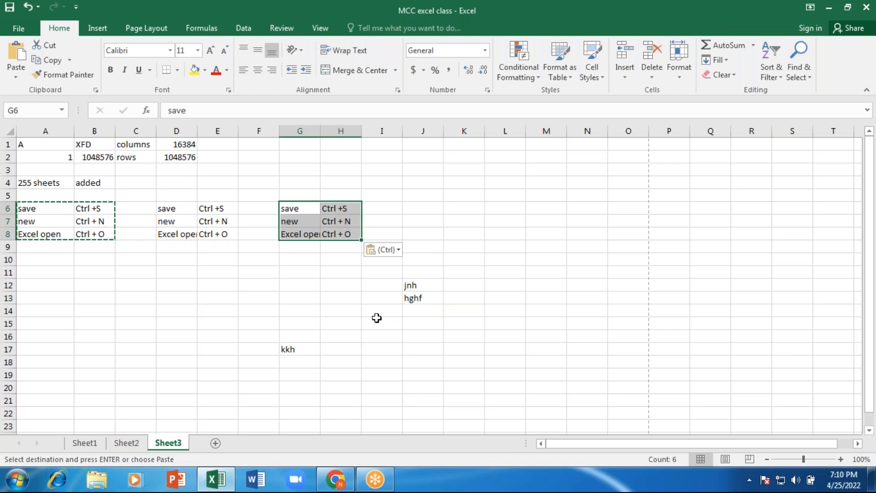
key("Left")
key("Left")
key("Left")
key("Left")
key("Left")
key("Left")
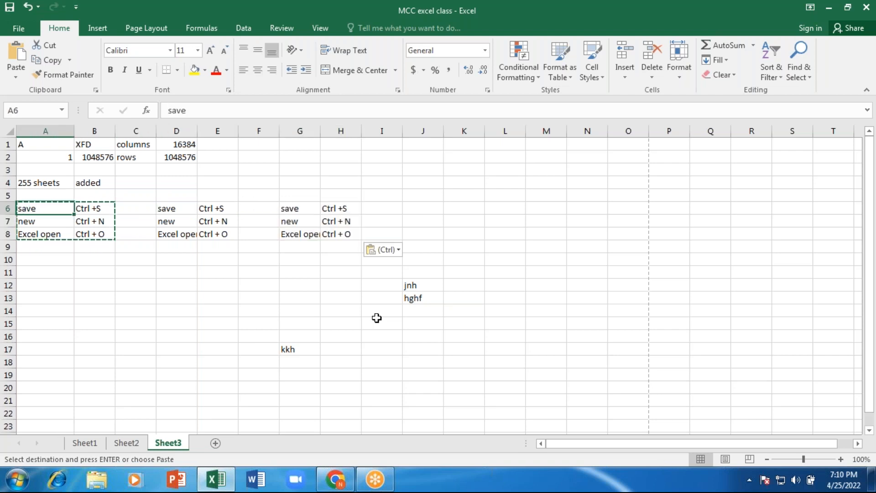
key("Return")
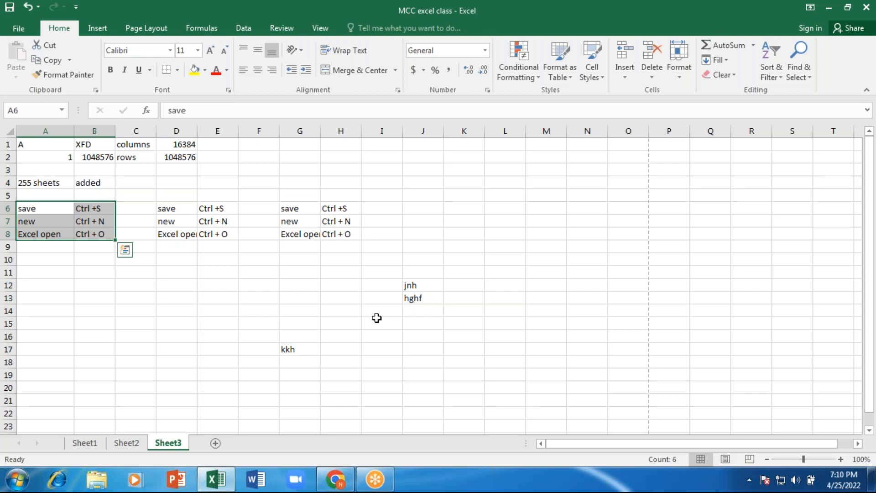
- Select the G6:H8 copy of the shortcut list
key("Right")
key("Right")
key("Right")
key("Right")
key("Right")
key("Right")
key("Right")
key("Right")
key("Right")
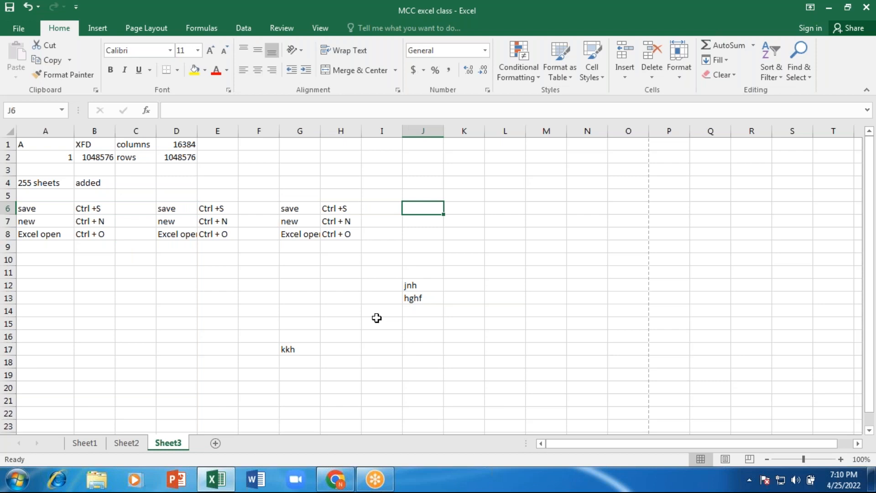
key("Left")
key("Left")
key("Left")
key("Left")
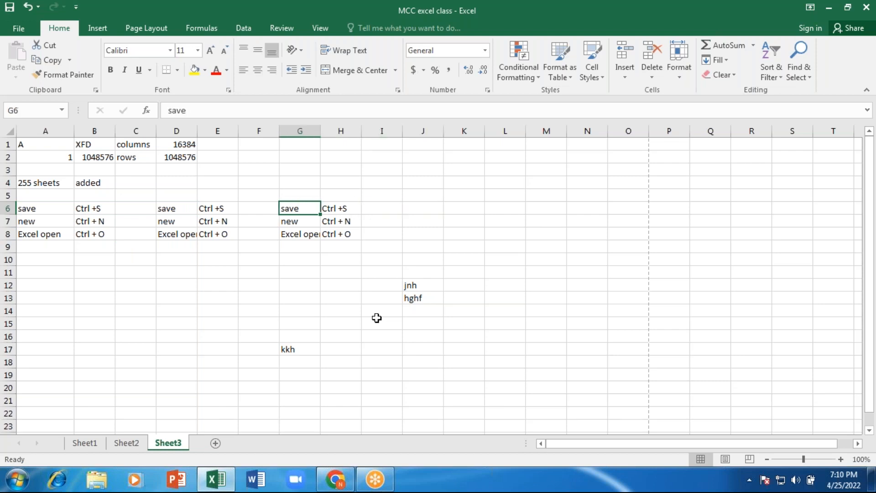
key("Right")
key("shift+Down")
key("shift+Down")
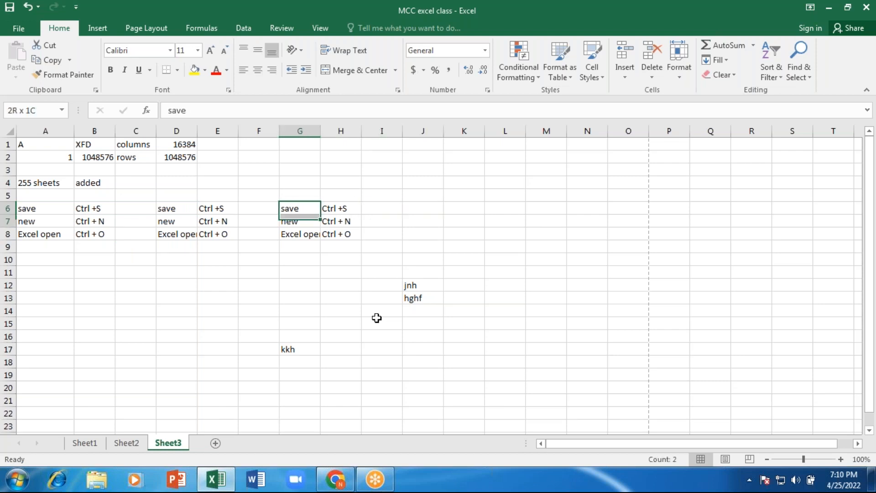
key("shift+Right")
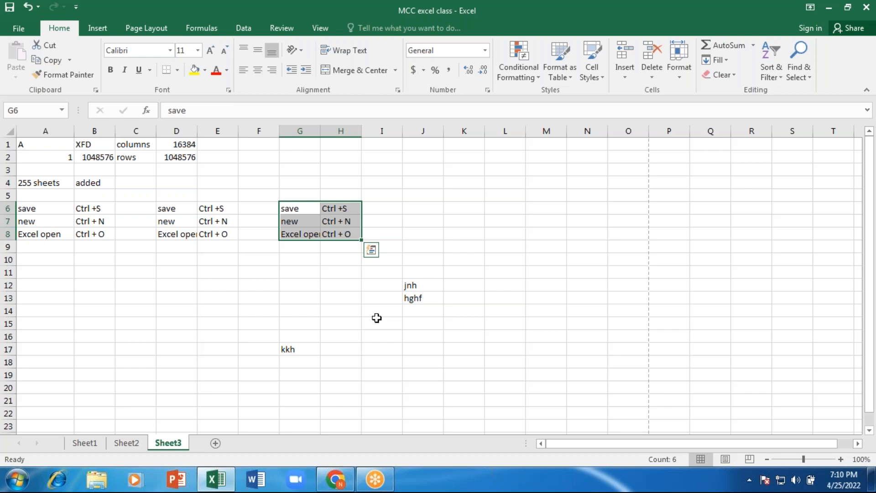
- Copy the G6:H8 shortcut block and paste it into A11:B13
key("ctrl+c")
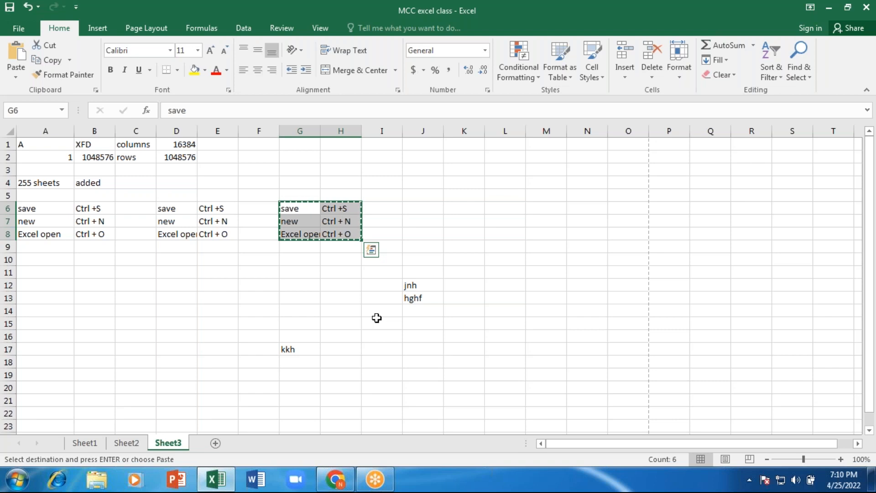
key("Left")
key("Left")
key("Down")
key("Down")
key("Down")
key("Down")
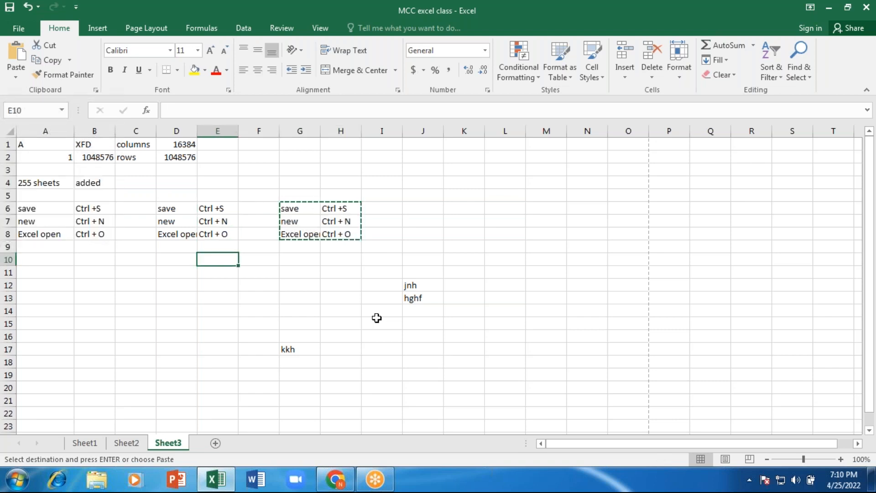
key("Left")
key("Left")
key("Left")
key("Left")
key("Down")
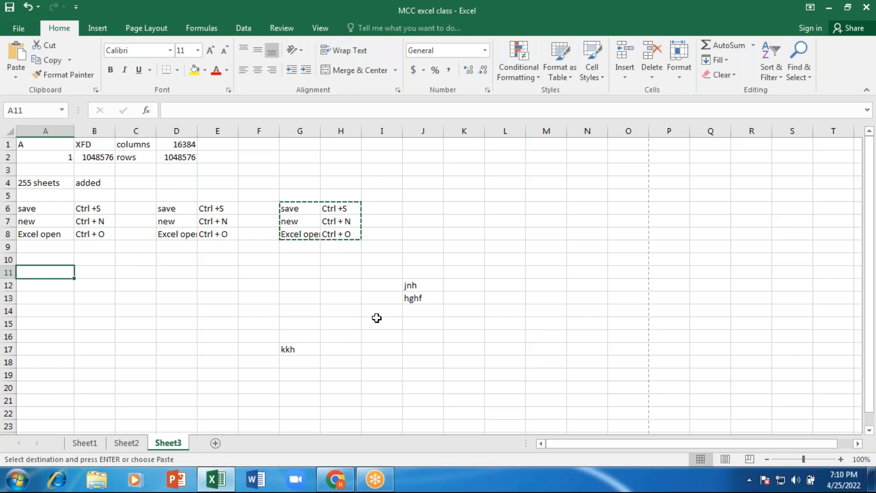
key("Return")
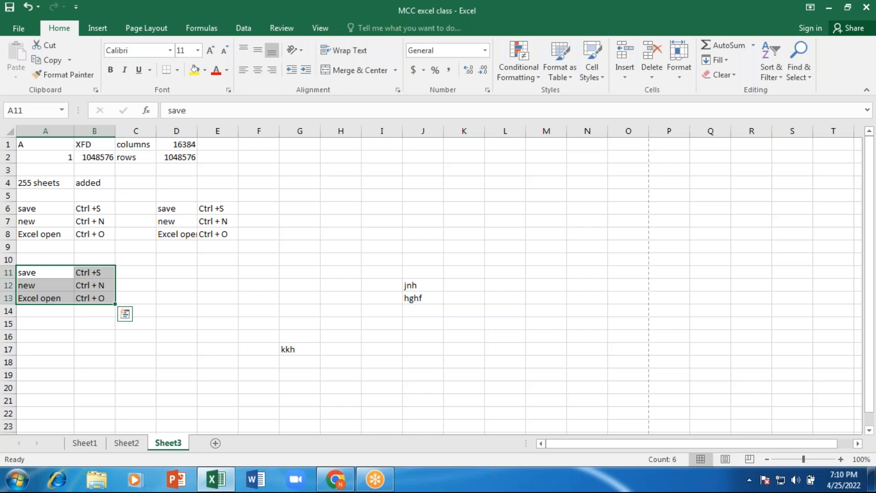
left_click(299, 323)
left_click(379, 322)
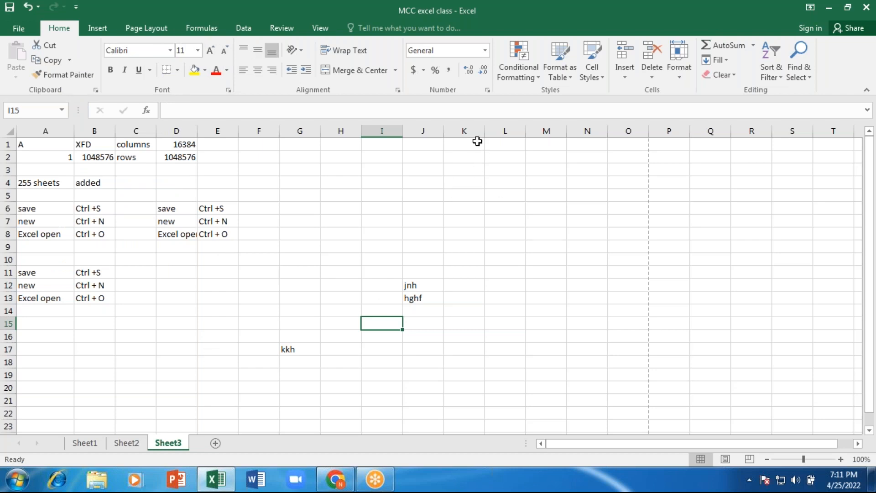
- Widen column K to about 220 pixels
mouse_move(483, 129)
left_mouse_down()
mouse_move(622, 129)
mouse_move(480, 131)
left_mouse_up()
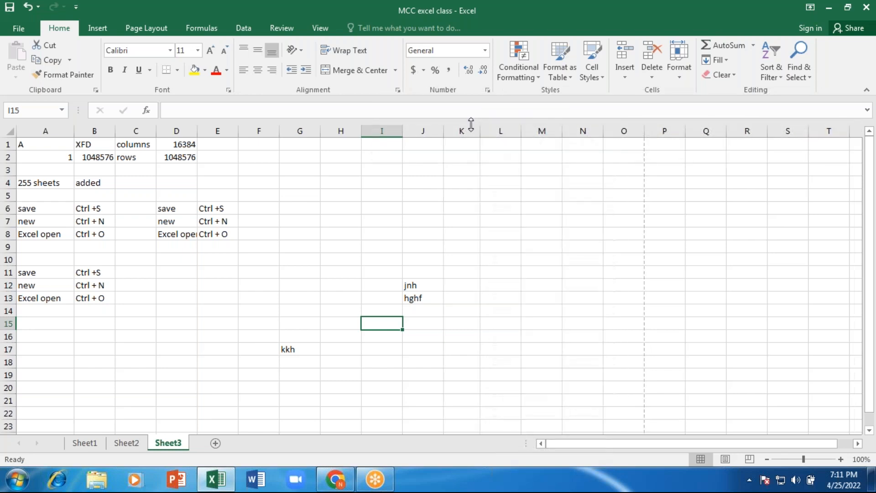
left_click(456, 159)
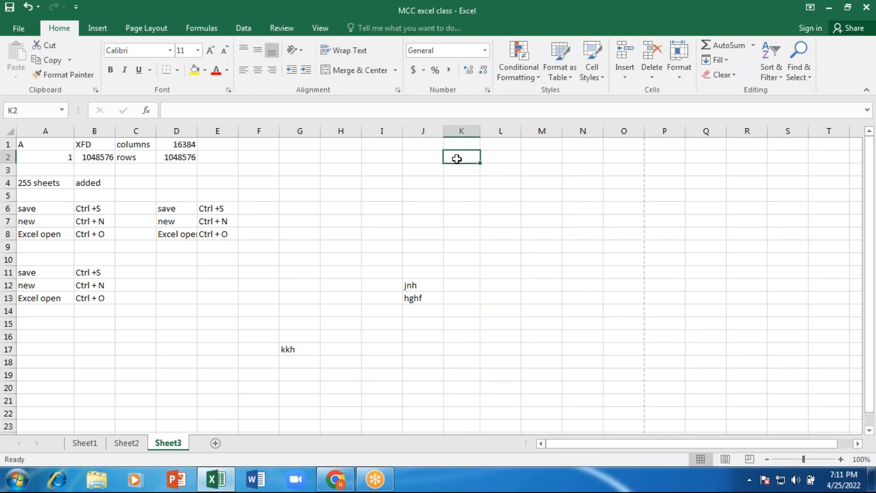
left_click_drag(480, 129, 480, 129)
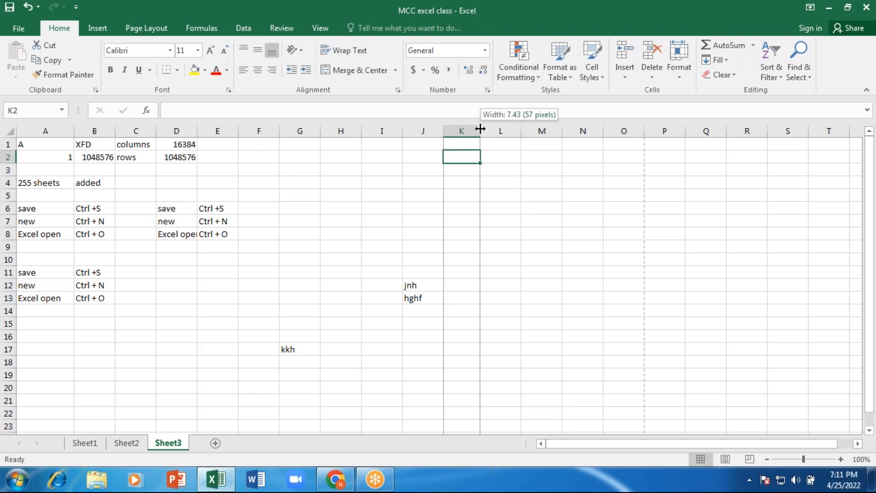
left_click_drag(480, 129, 643, 130)
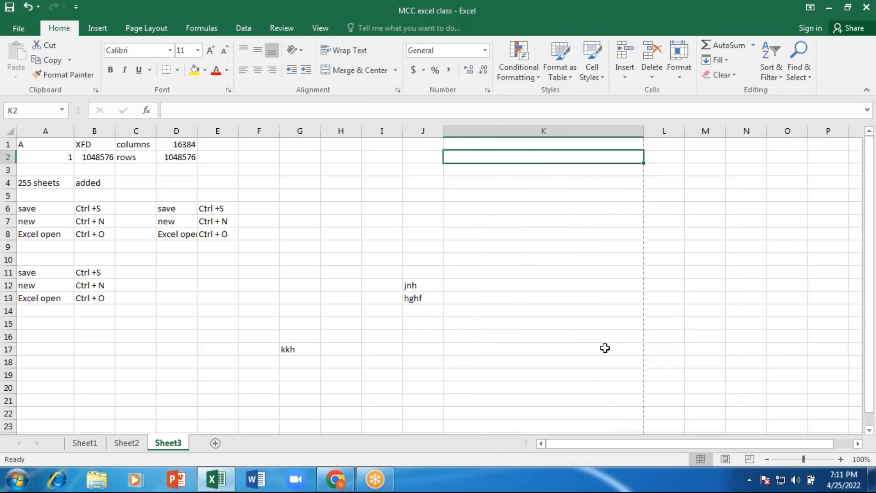
- Enter 'this is a good day' in cell K3
left_click(490, 195)
left_click(485, 171)
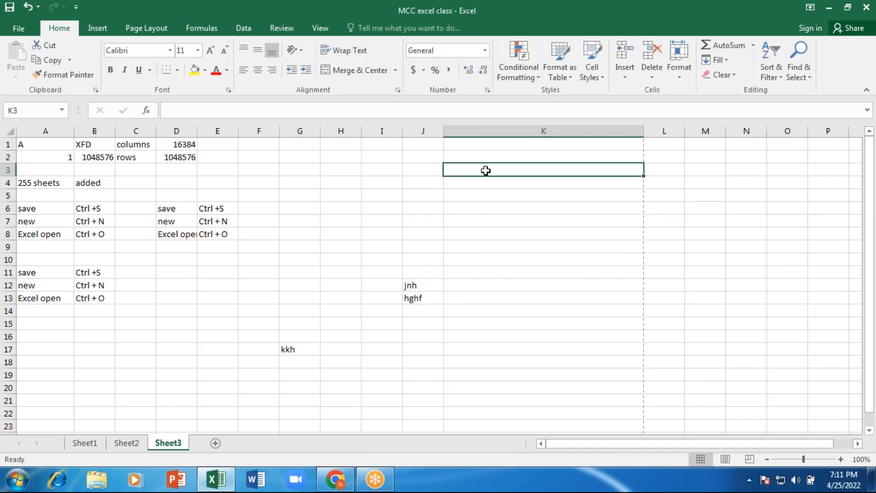
type("this is a good da")
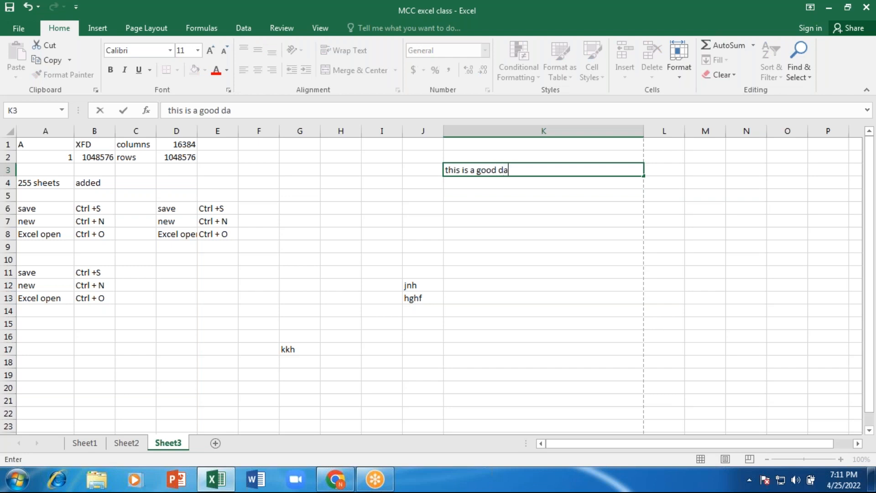
type("y")
key("Return")
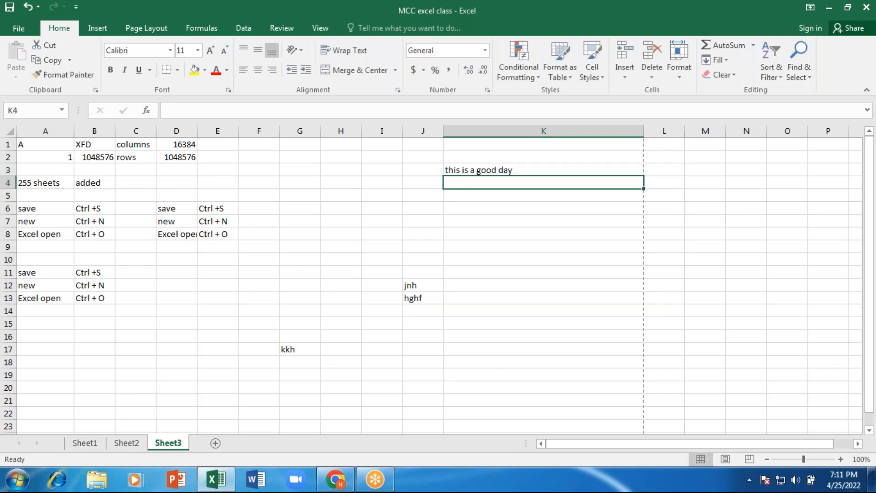
left_click(542, 169)
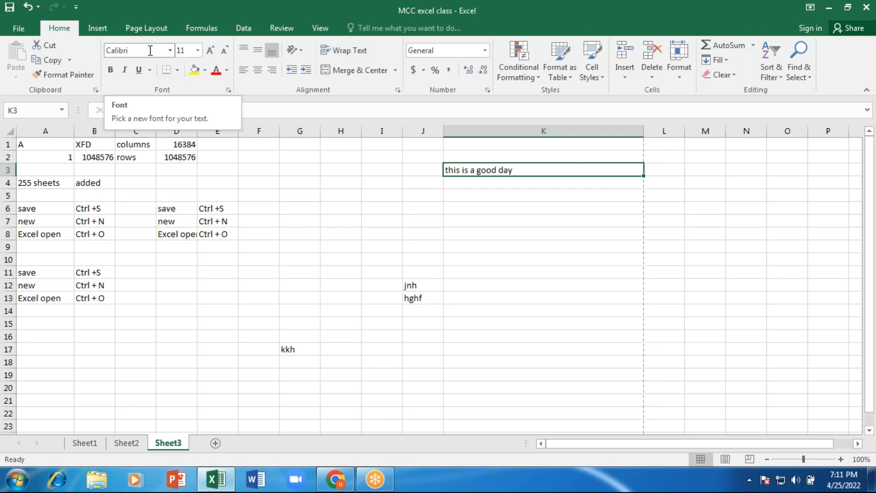
- Set K3's sentence to size 16, trying Arial Black and then Andalus as the font
left_click(198, 51)
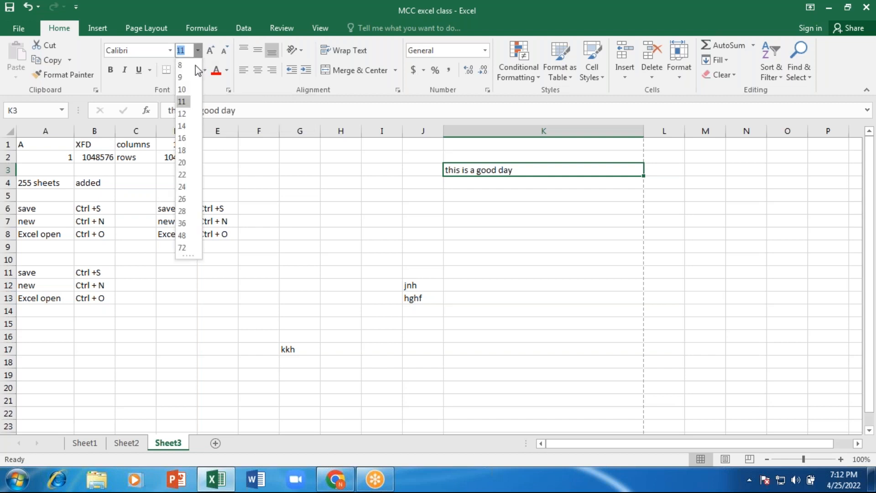
left_click(183, 66)
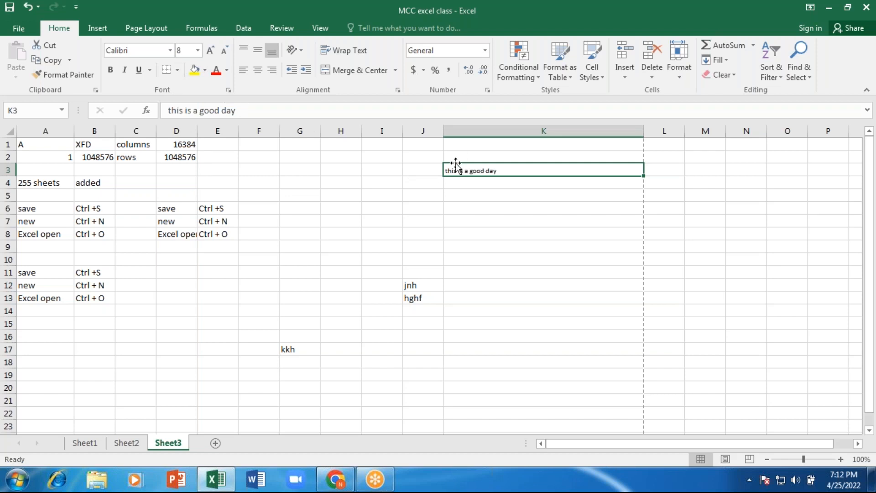
left_click(198, 50)
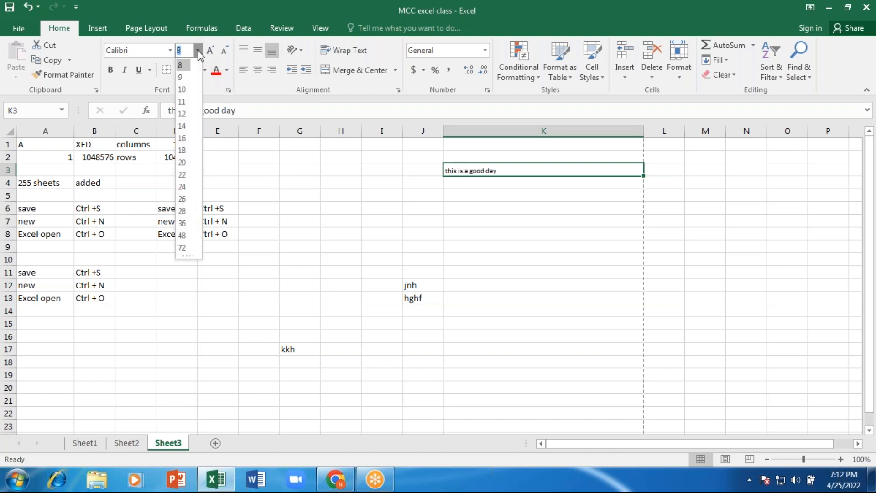
left_click(182, 138)
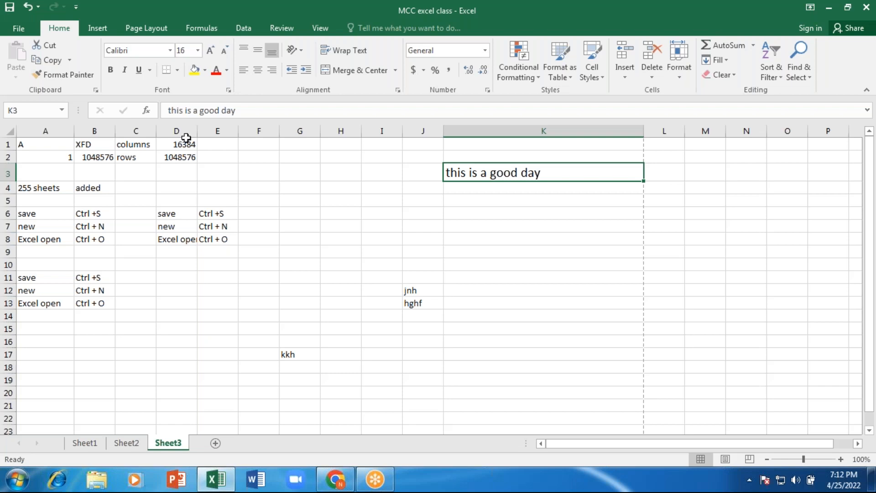
left_click(170, 51)
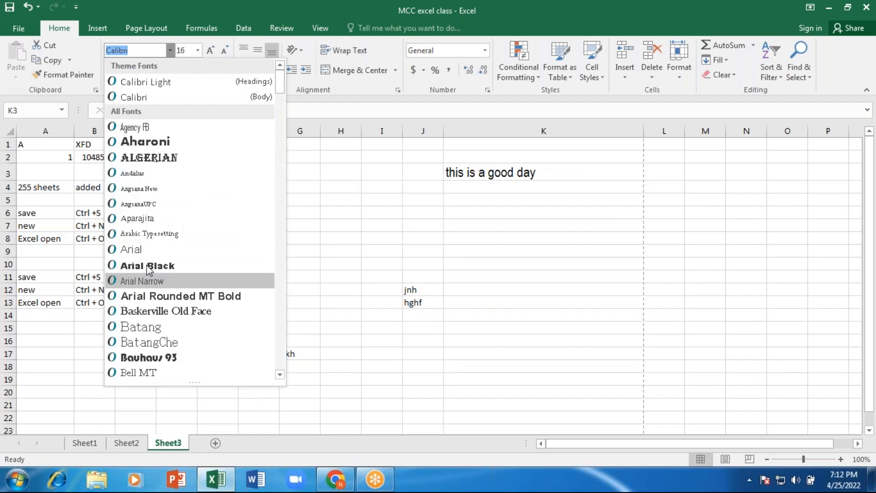
left_click(146, 265)
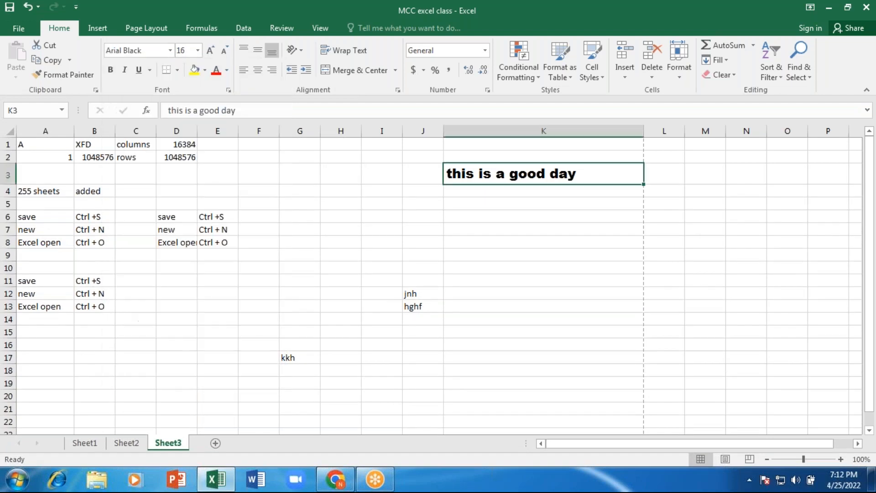
left_click(170, 50)
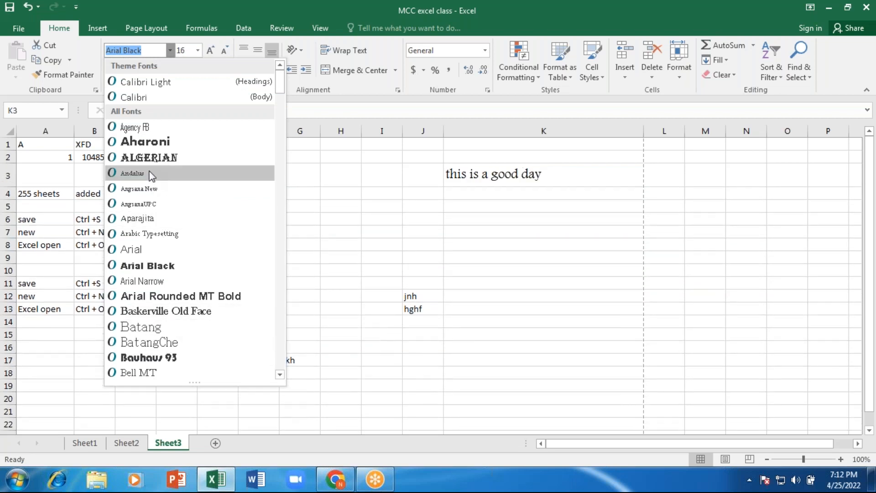
left_click(149, 173)
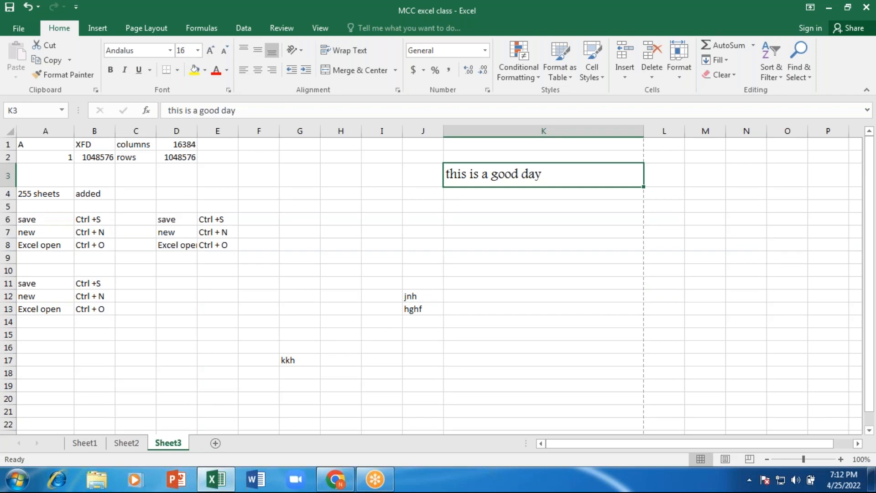
- Enlarge K3's text to 26 point with the Increase and Decrease Font Size buttons
key("Down")
key("Up")
left_click(210, 52)
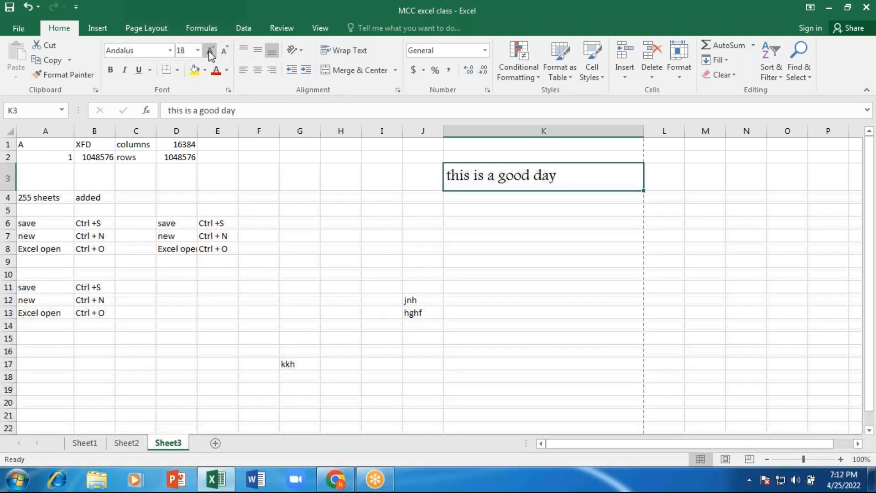
left_click(210, 51)
left_click(210, 52)
left_click(210, 52)
left_click(210, 52)
left_click(210, 52)
left_click(209, 52)
left_click(210, 52)
left_click(224, 51)
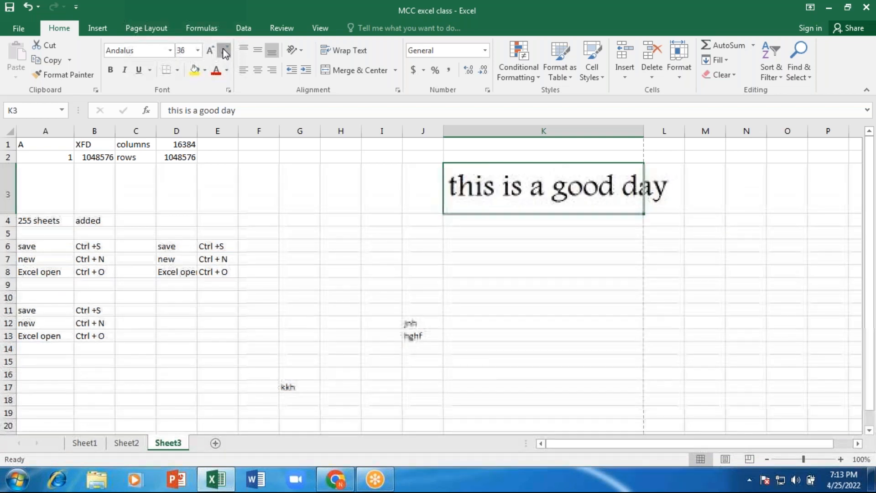
left_click(223, 51)
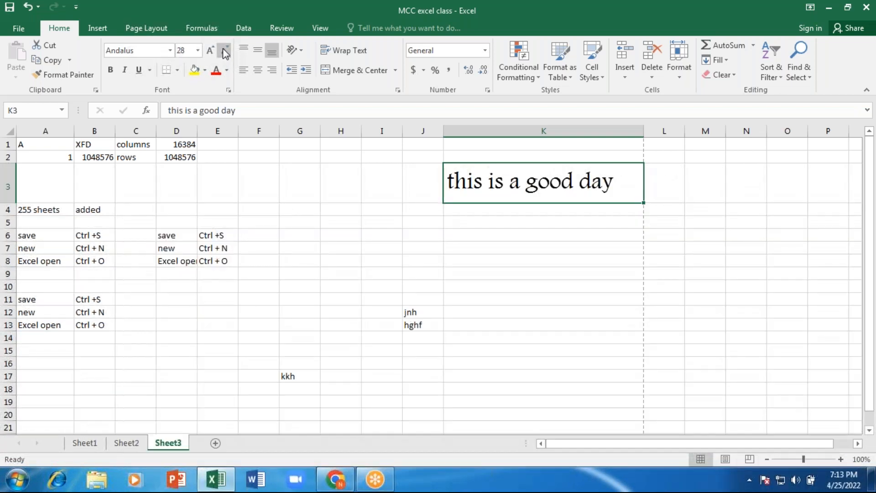
left_click(224, 51)
left_click(225, 51)
left_click(224, 51)
left_click(225, 51)
left_click(225, 51)
left_click(225, 51)
left_click(225, 51)
left_click(225, 52)
left_click(225, 51)
left_click(224, 51)
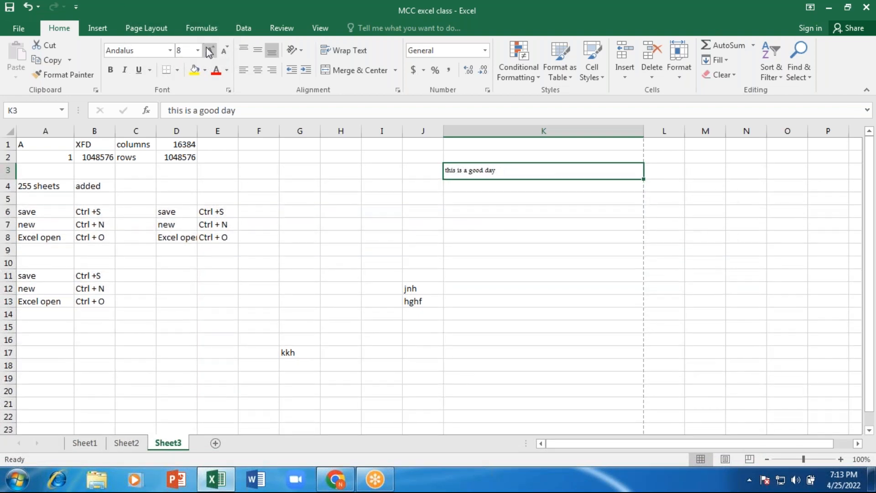
left_click(209, 51)
left_click(209, 51)
left_click(209, 51)
left_click(209, 51)
left_click(209, 51)
left_click(209, 51)
left_click(209, 51)
left_click(209, 51)
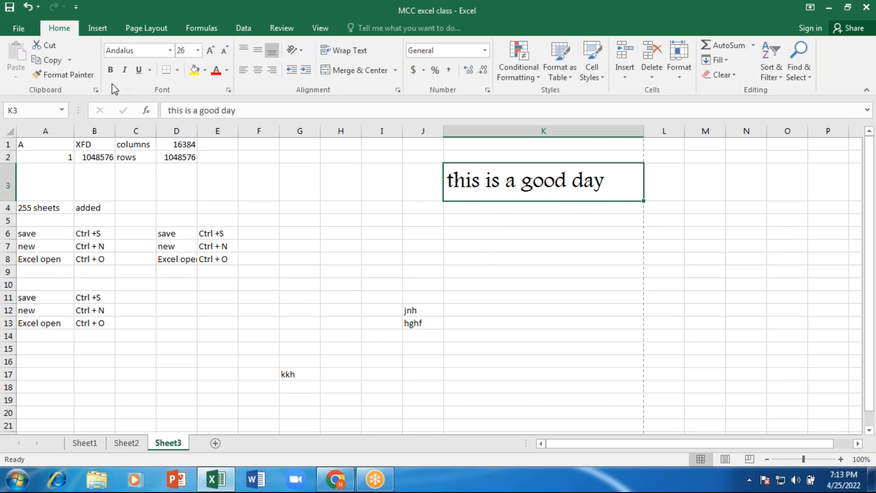
- Try bold on K3's text, leaving it unbolded
mouse_move(336, 481)
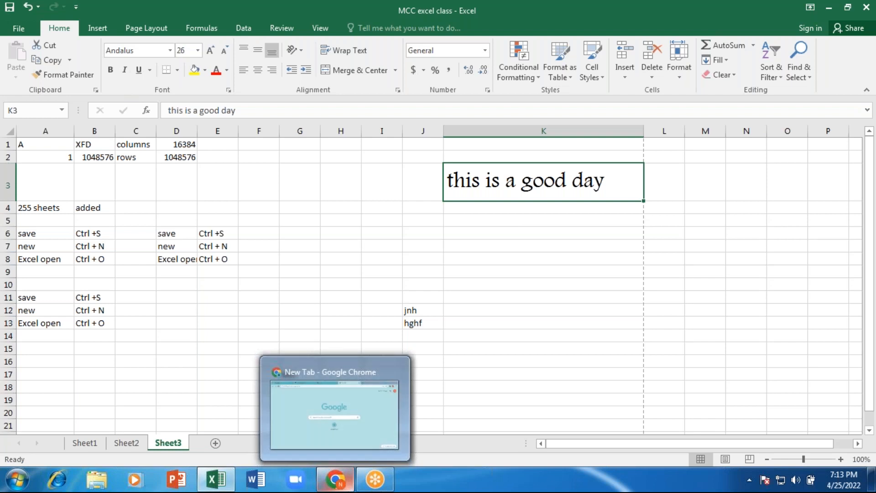
key("ctrl+b")
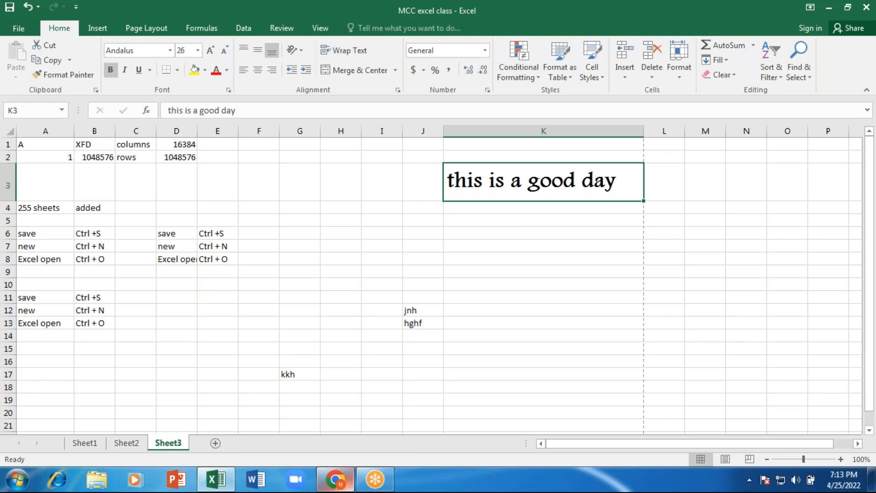
key("ctrl+b")
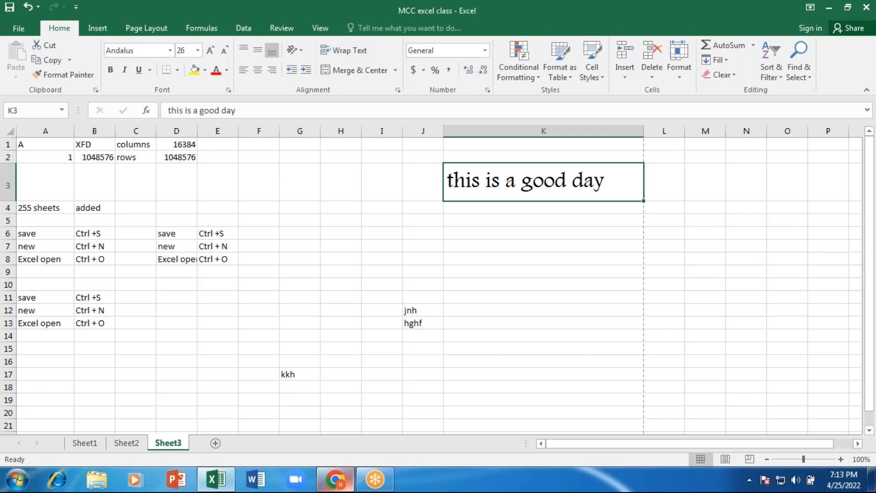
key("ctrl+b")
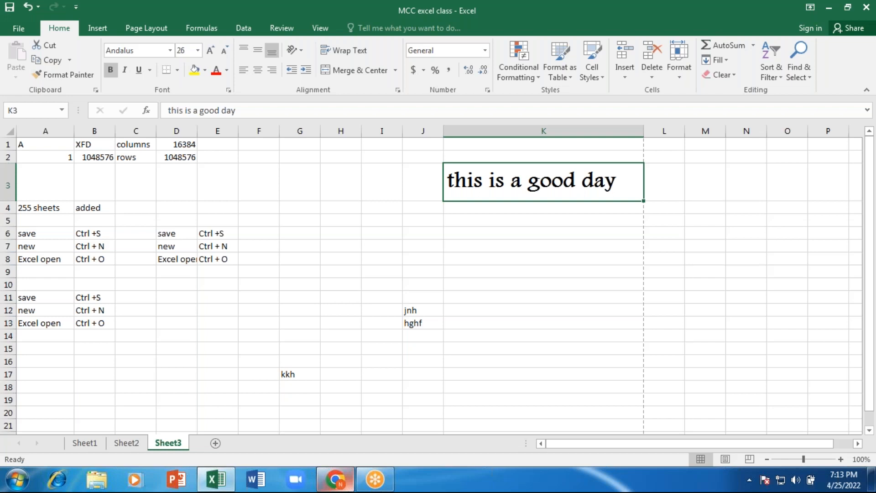
key("ctrl+b")
- Copy K3's sentence into K5, K7 and K9, then make K3 bold
key("ctrl+c")
key("Down")
key("Down")
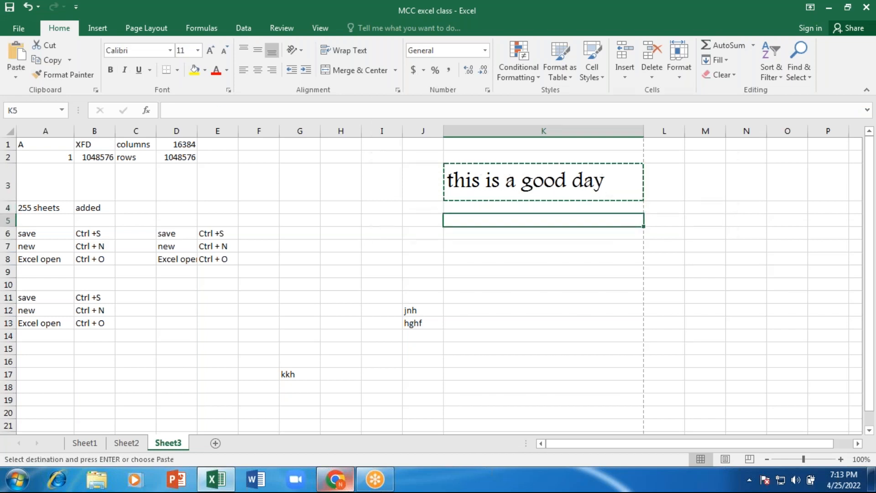
key("ctrl+v")
key("Down")
key("Down")
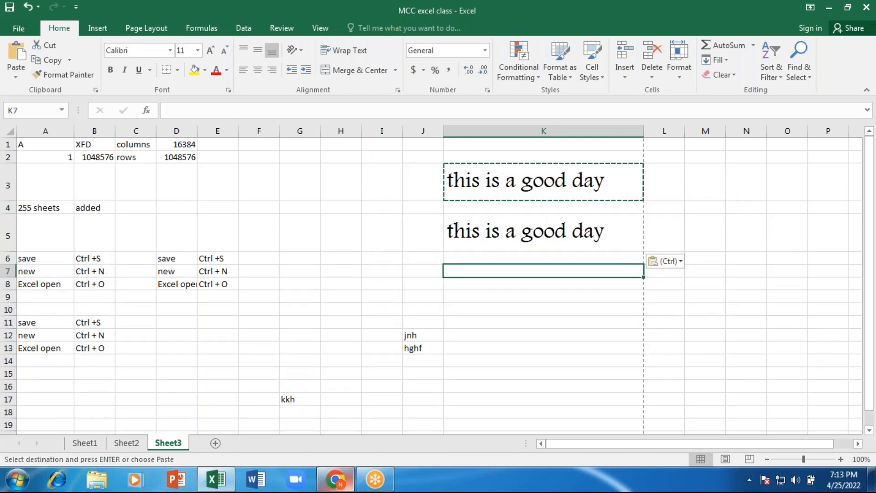
key("ctrl+v")
key("Down")
key("Down")
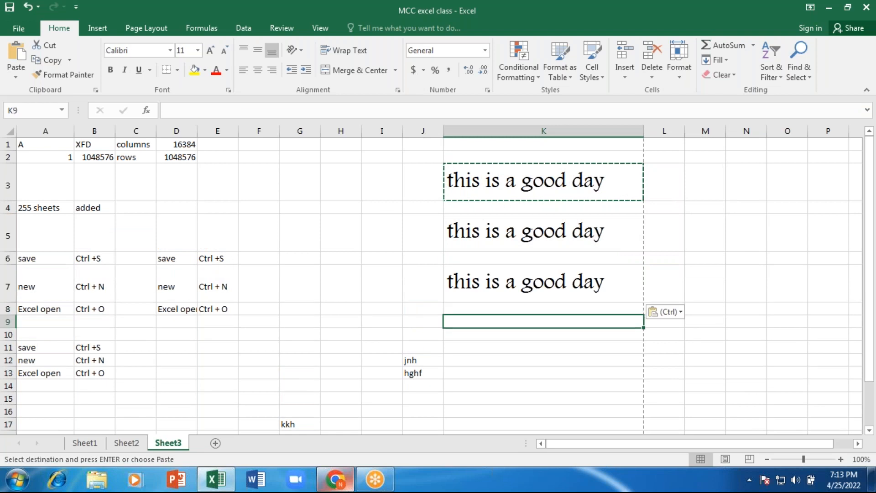
key("ctrl+v")
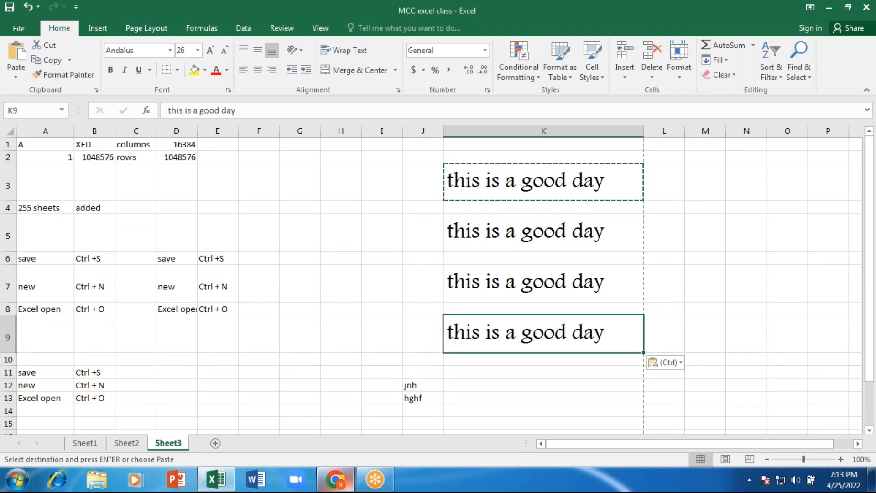
key("Up")
key("Up")
key("Up")
key("Up")
key("Up")
key("Up")
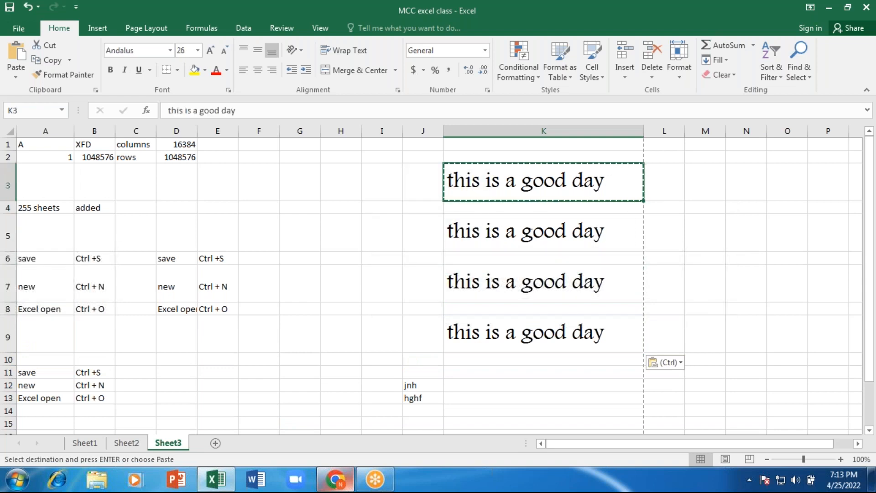
key("ctrl+b")
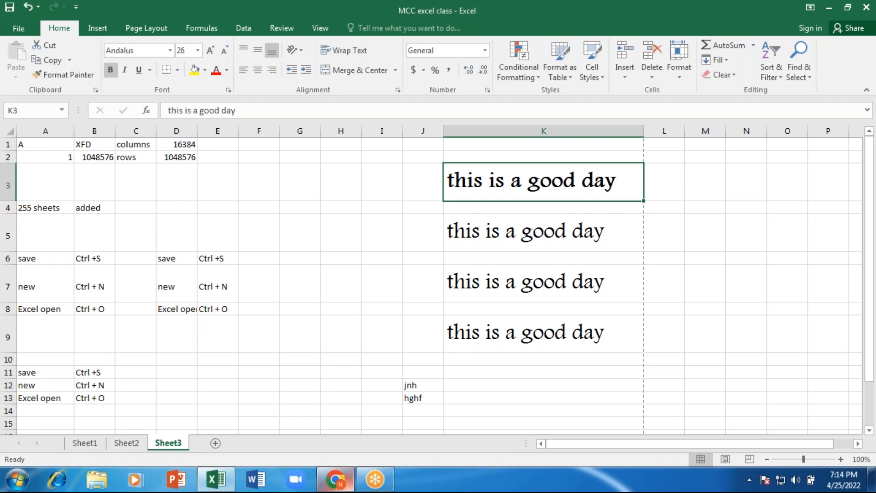
- Italicize K5's text and give K7's text a single underline
key("Down")
key("Down")
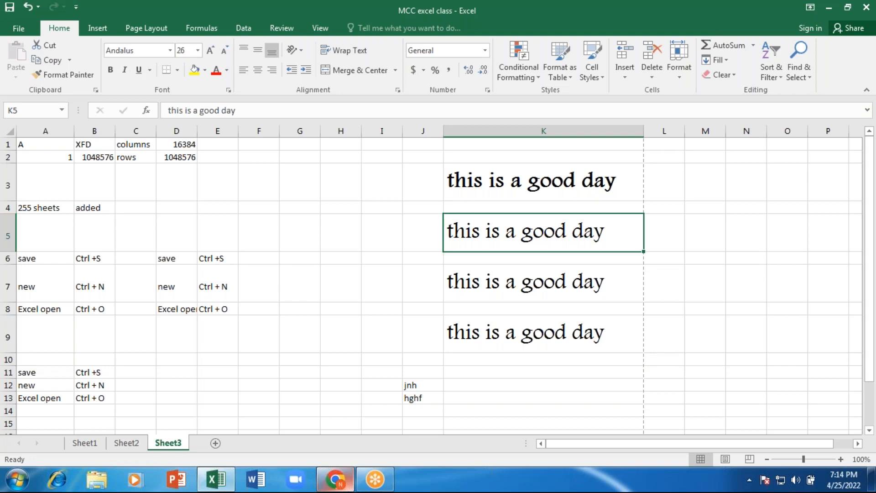
key("ctrl+i")
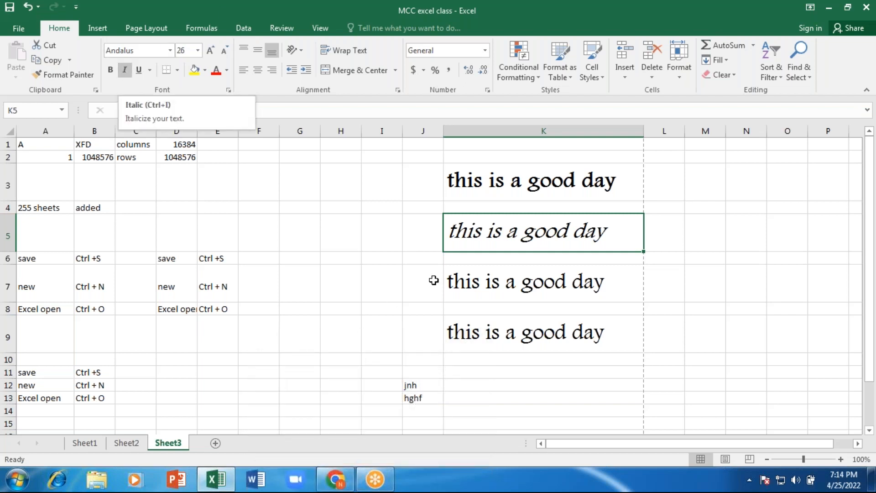
left_click(485, 280)
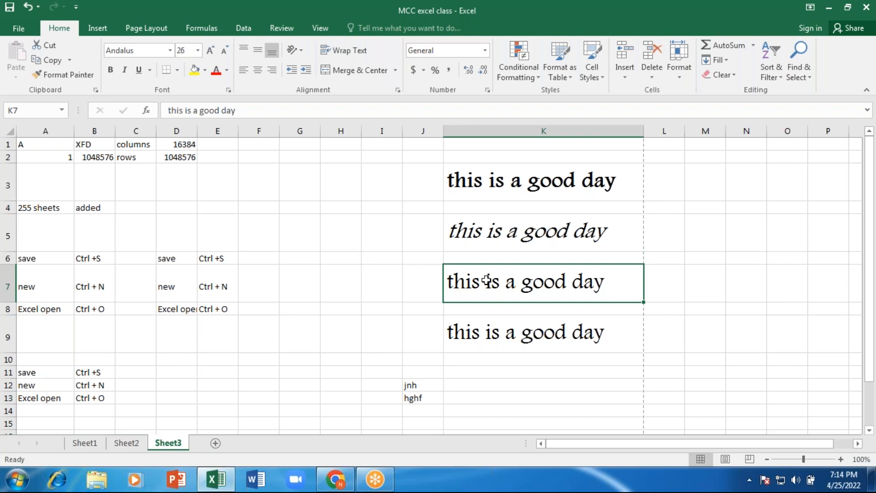
key("ctrl+u")
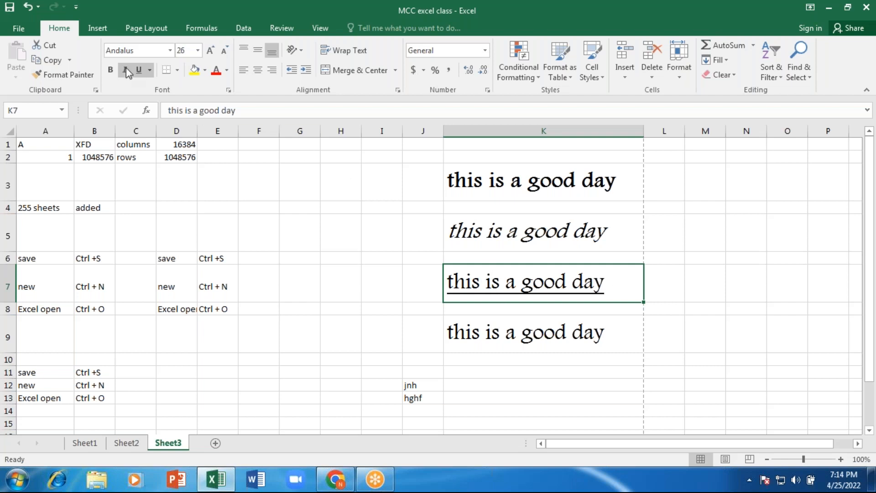
left_click(150, 69)
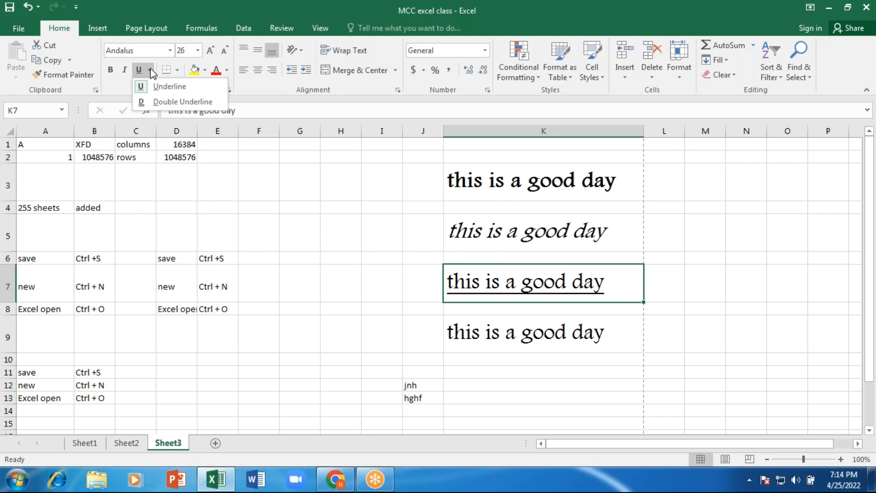
left_click(162, 102)
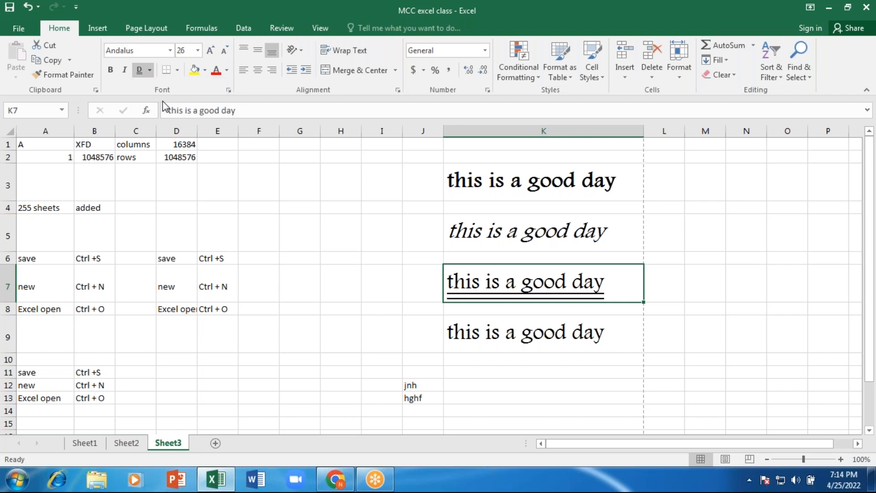
left_click(151, 69)
left_click(161, 87)
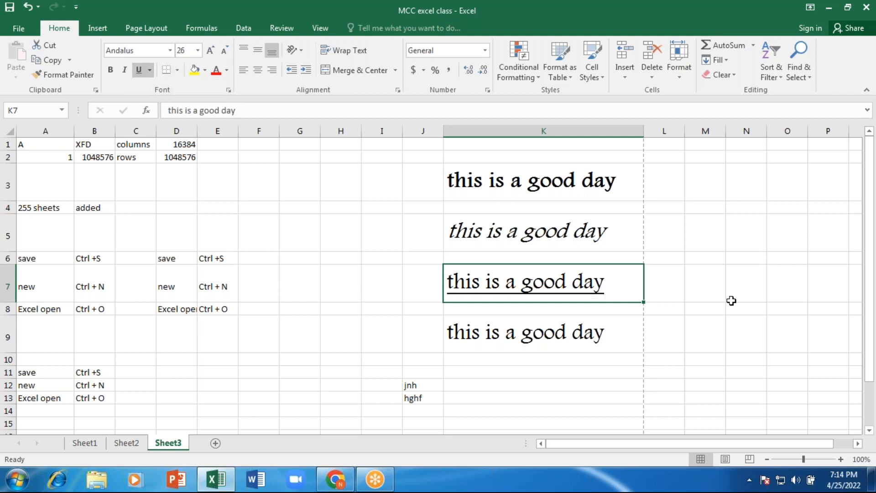
- Make K9's text bold, italic and underlined
left_click(503, 330)
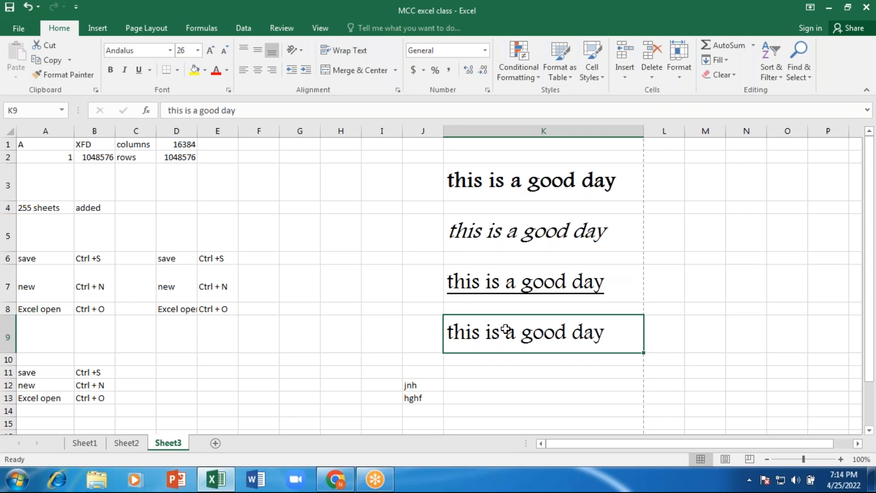
key("ctrl+b")
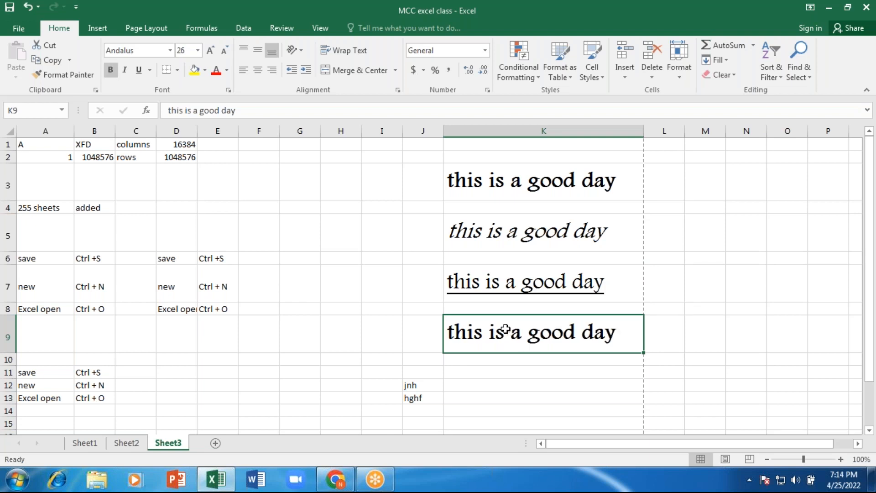
key("ctrl+i")
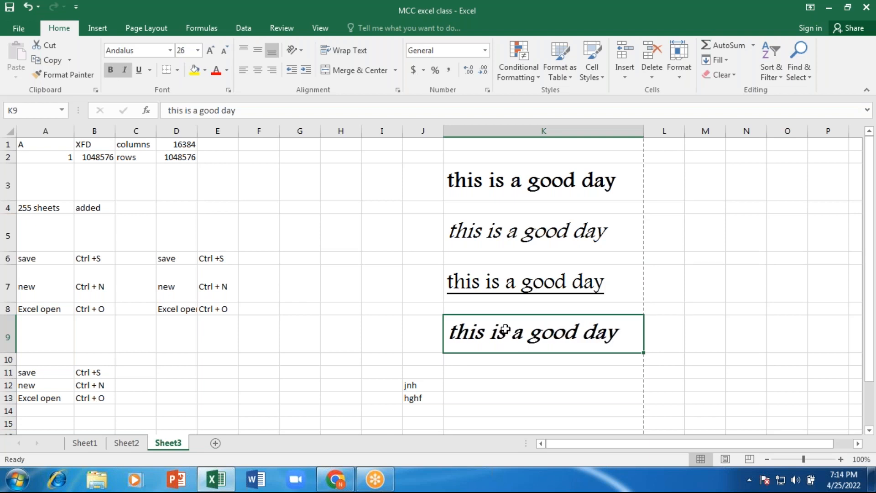
key("ctrl+u")
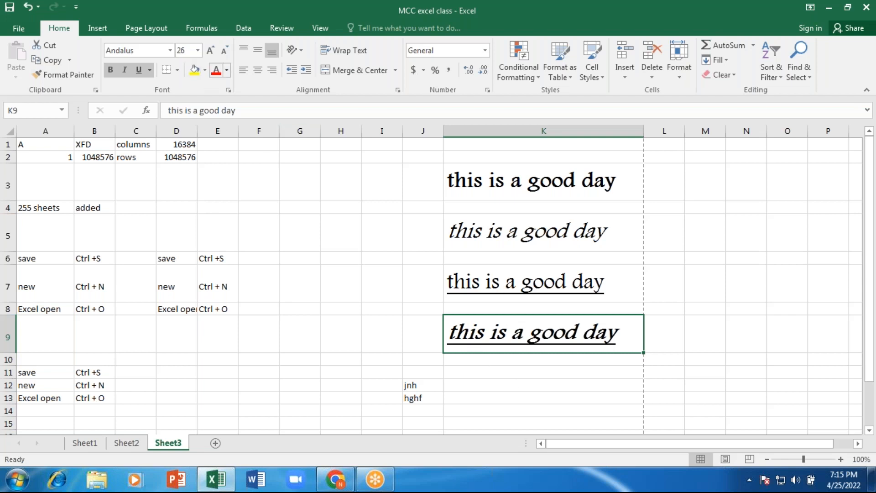
- Fill cell K9 green and change its text colour to blue
left_click(195, 71)
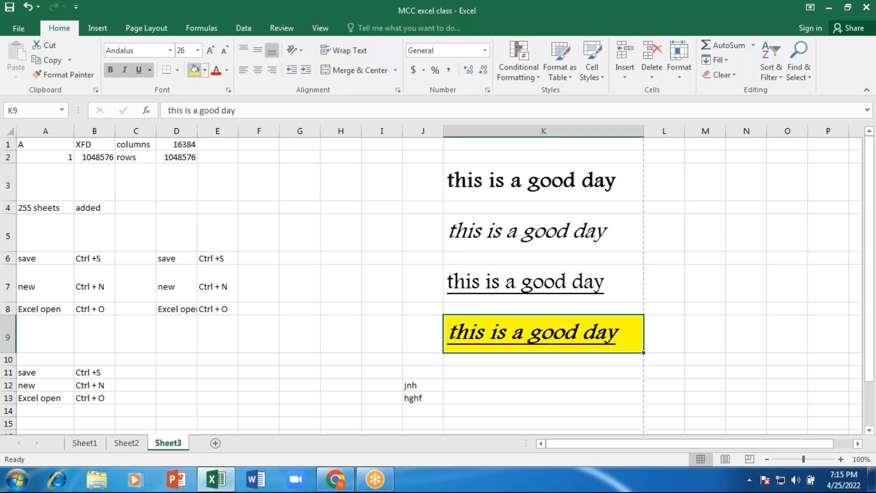
left_click(205, 71)
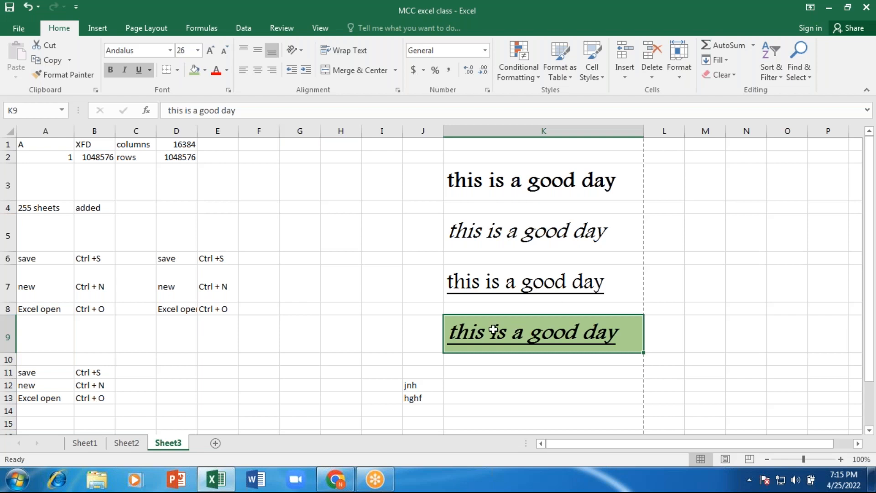
left_click(217, 72)
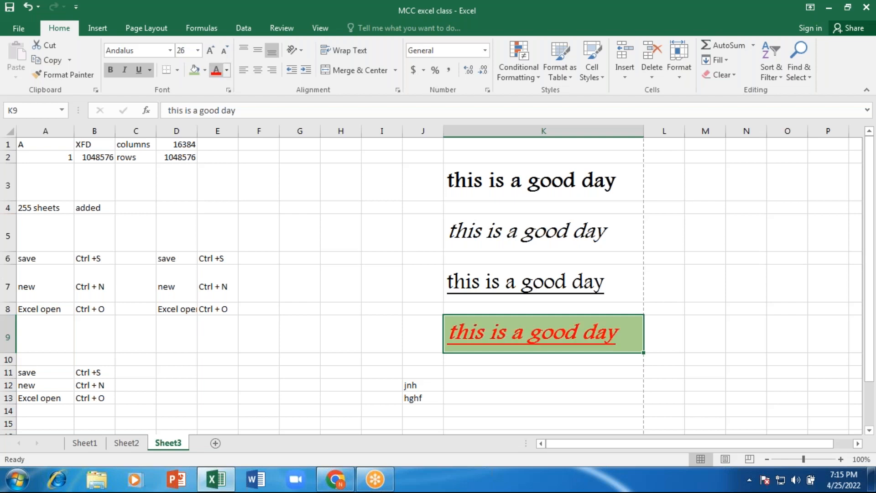
left_click(227, 66)
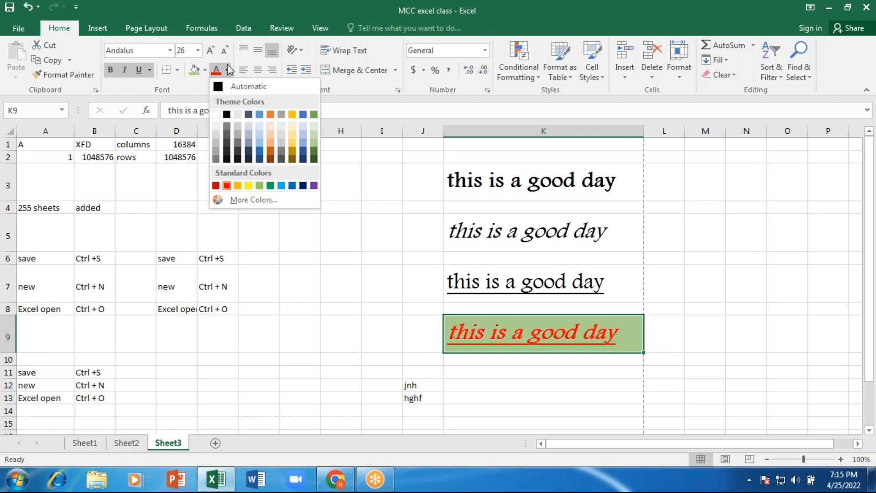
left_click(292, 185)
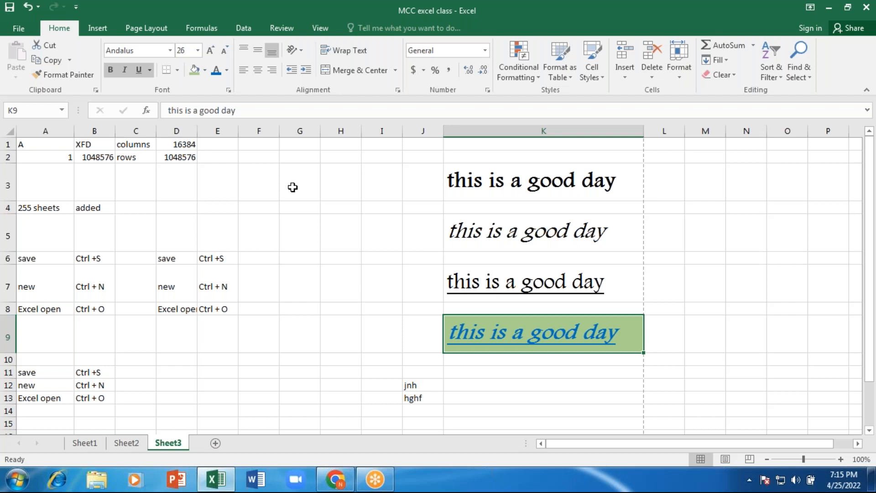
left_click(276, 224)
left_click(45, 207)
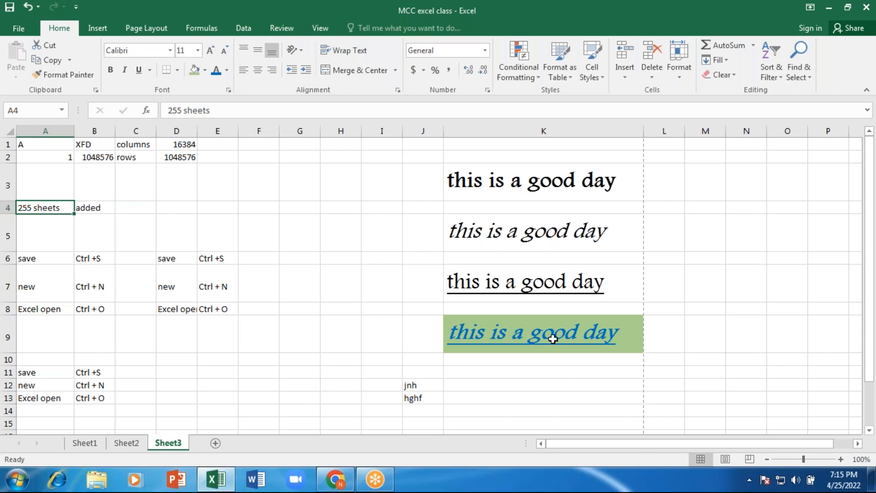
left_click(548, 328)
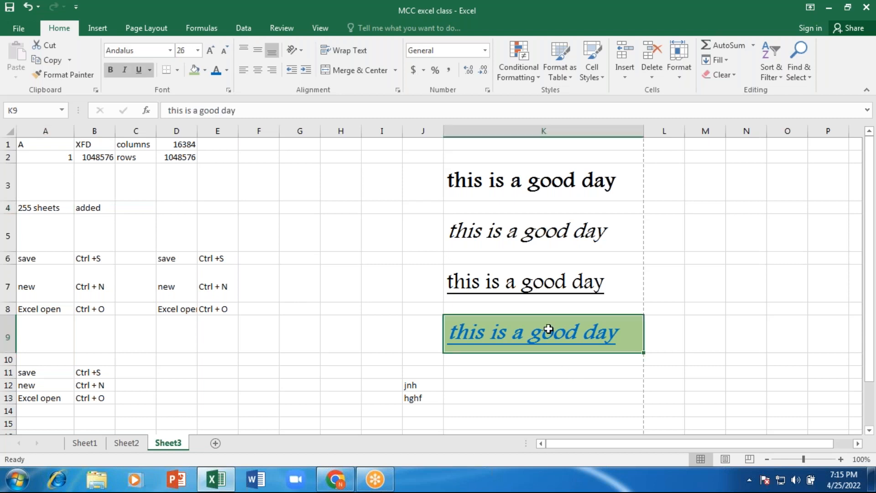
key("ctrl+c")
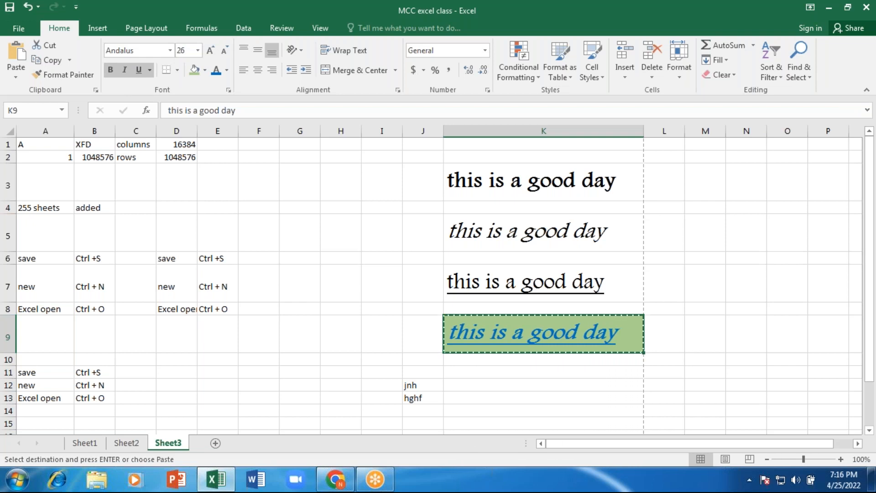
left_click(78, 73)
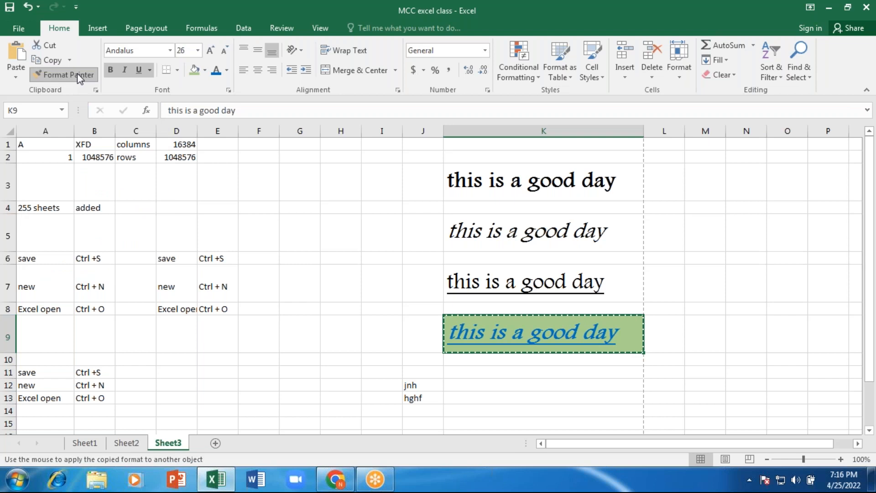
left_click(41, 207)
double_click(45, 219)
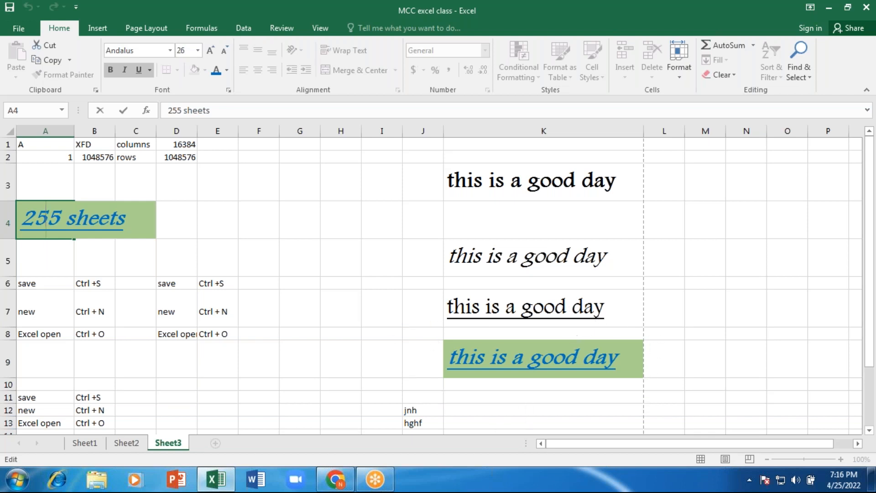
left_click_drag(69, 131, 118, 191)
left_click(59, 229)
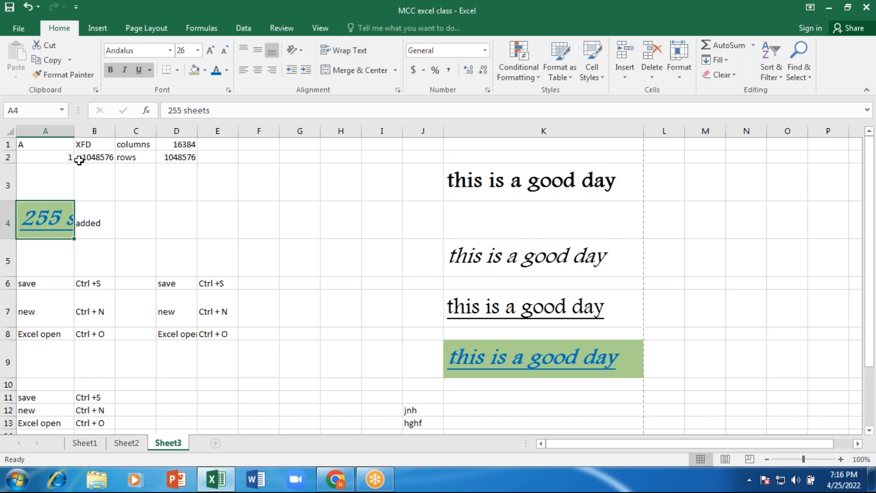
left_click_drag(73, 132, 141, 132)
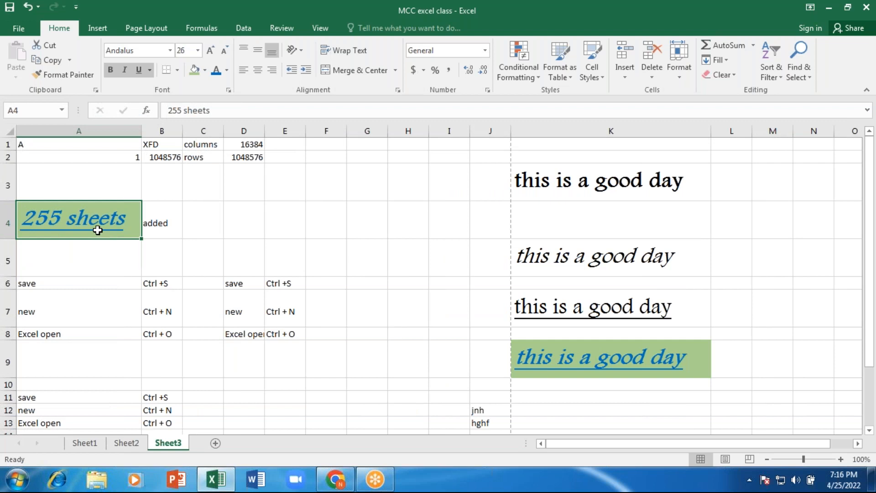
key("ctrl+z")
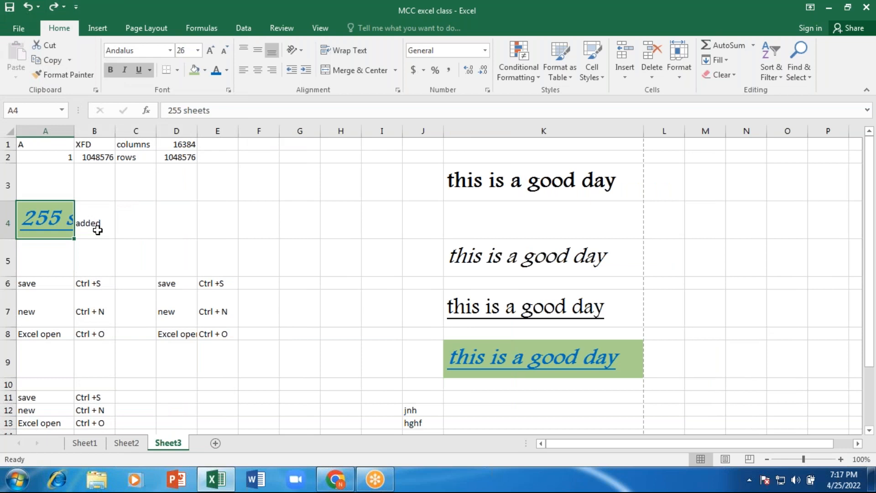
key("ctrl+z")
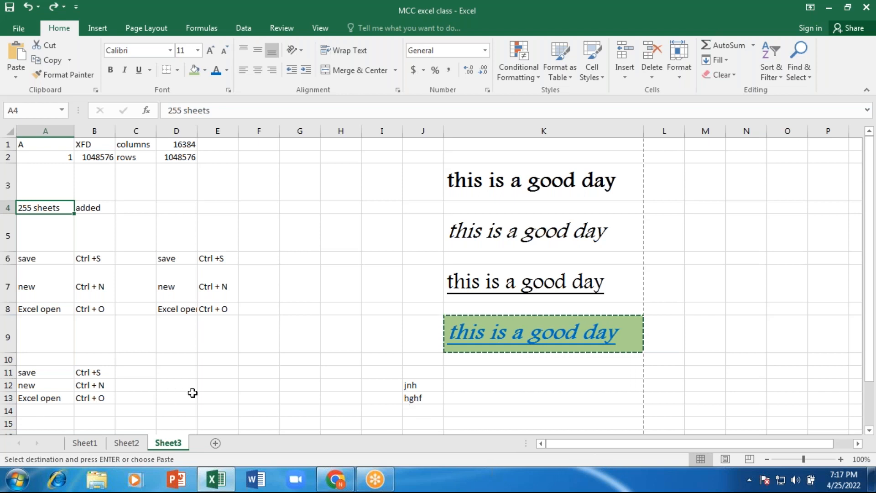
- Enter MCC in cell E13
left_click(228, 397)
mouse_move(336, 480)
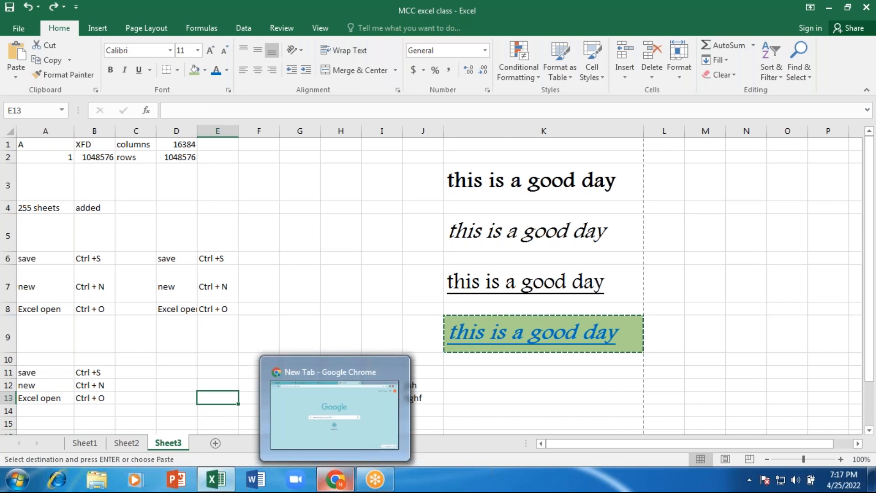
key("Escape")
type("MCC")
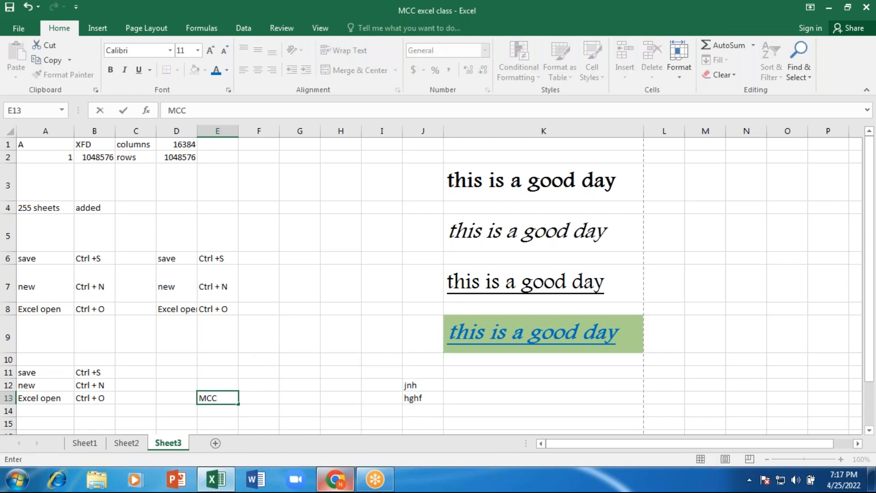
key("Return")
key("Up")
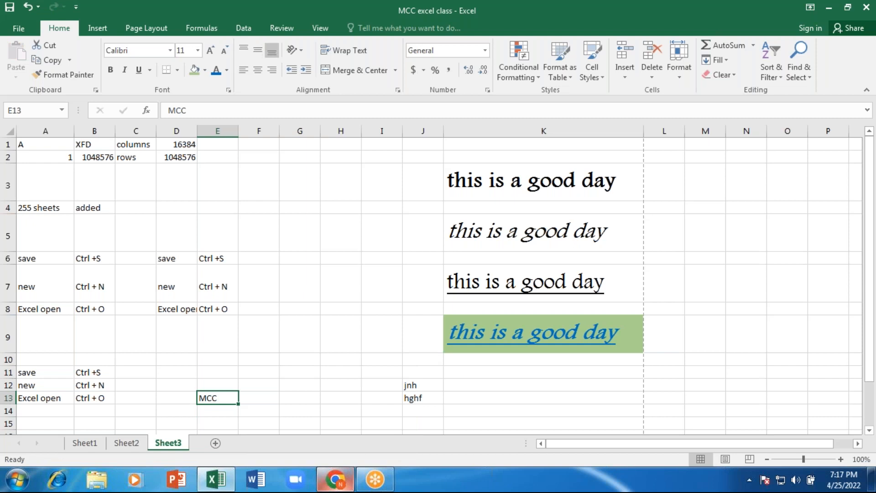
- Apply K9's formatting to E13 with Format Painter and widen column E
left_click(562, 331)
key("ctrl+c")
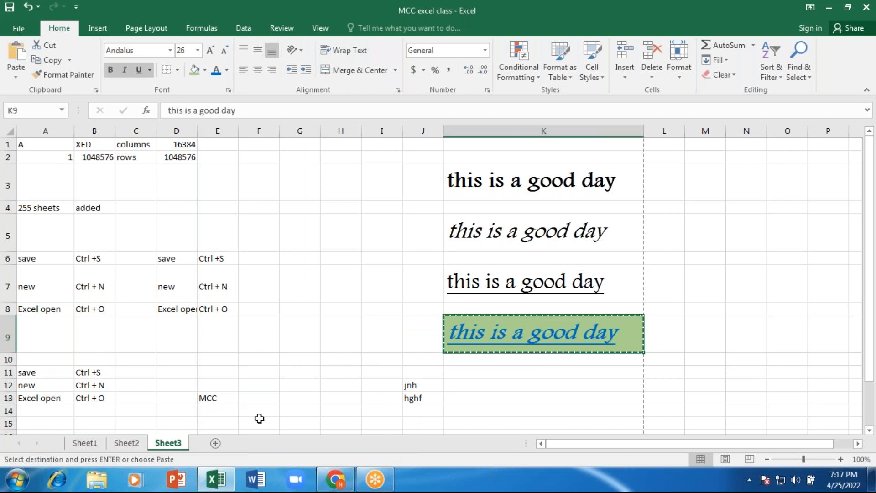
left_click(224, 395)
left_click(78, 76)
left_click(545, 335)
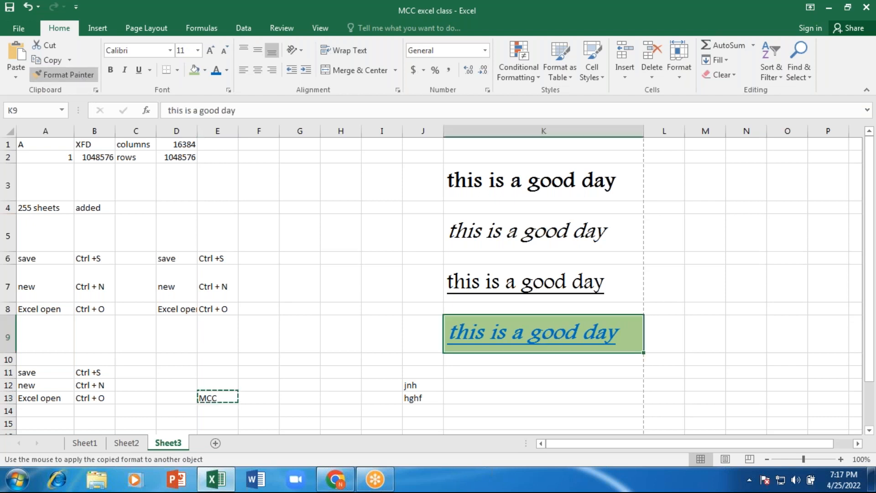
key("ctrl+z")
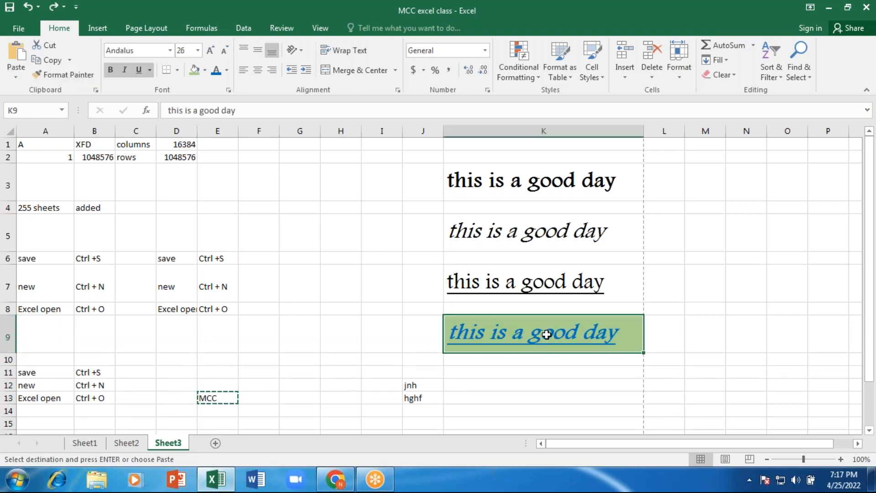
right_click(547, 331)
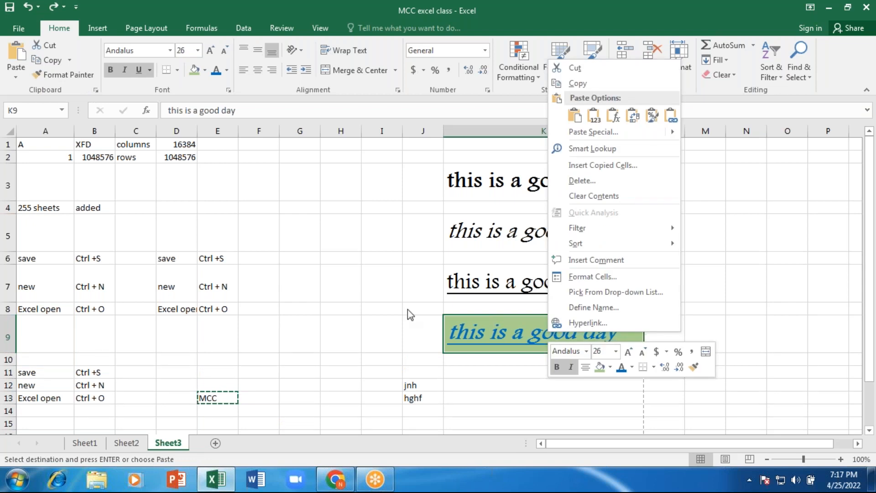
left_click(482, 332)
key("ctrl+c")
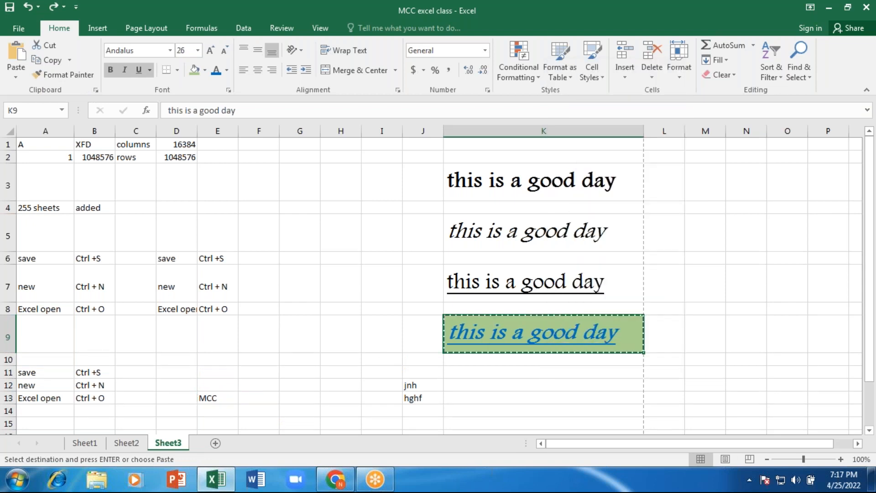
left_click(81, 79)
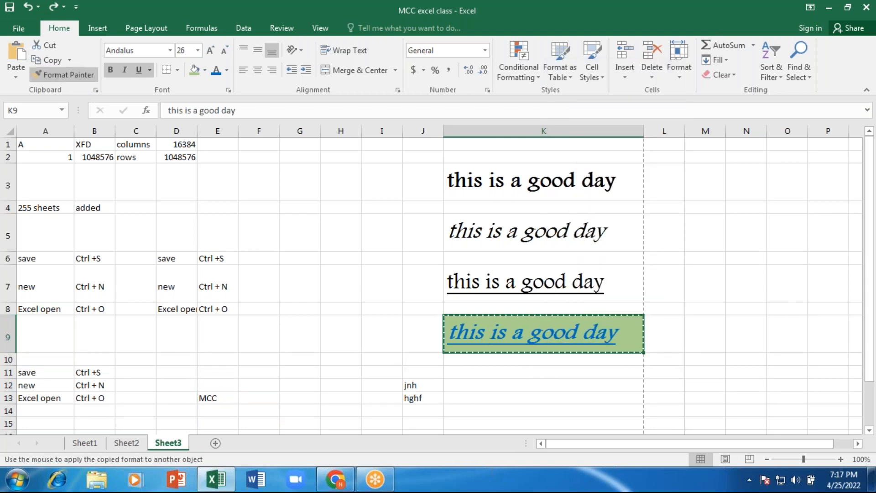
left_click(213, 393)
left_click(216, 333)
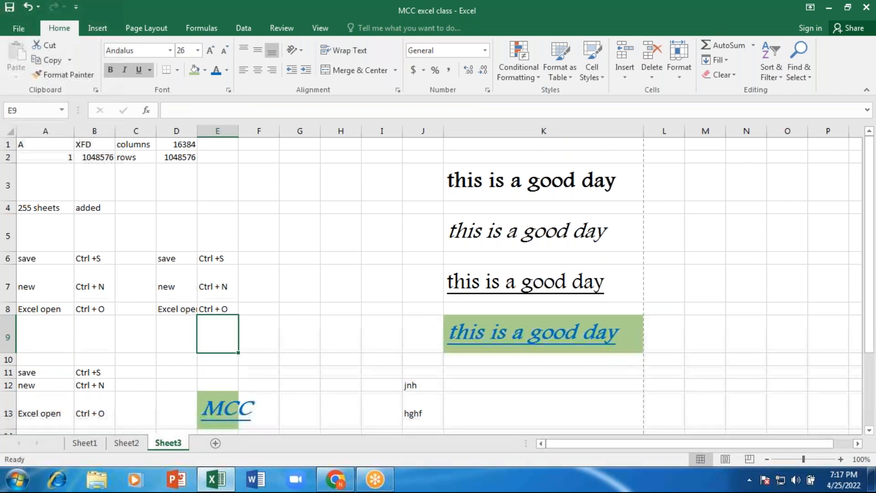
left_click_drag(239, 131, 258, 131)
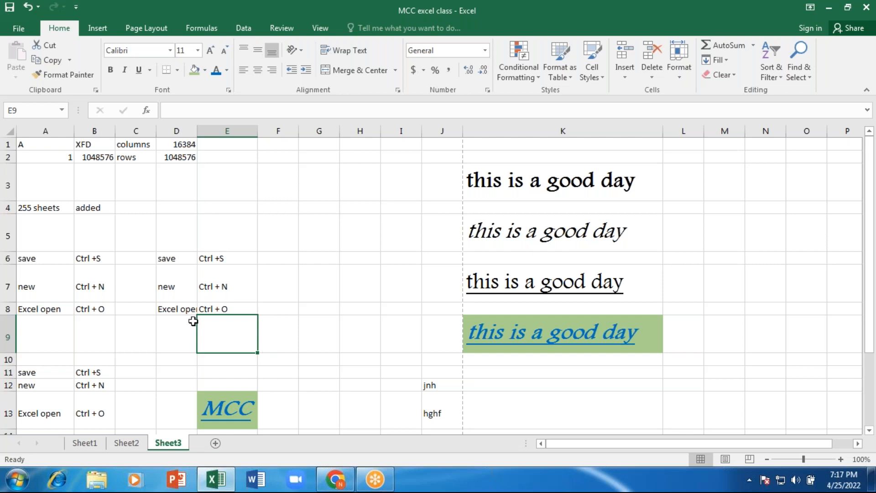
- Put an outside border around the shortcut block A6:B8
left_click(37, 258)
left_click_drag(37, 258, 93, 264)
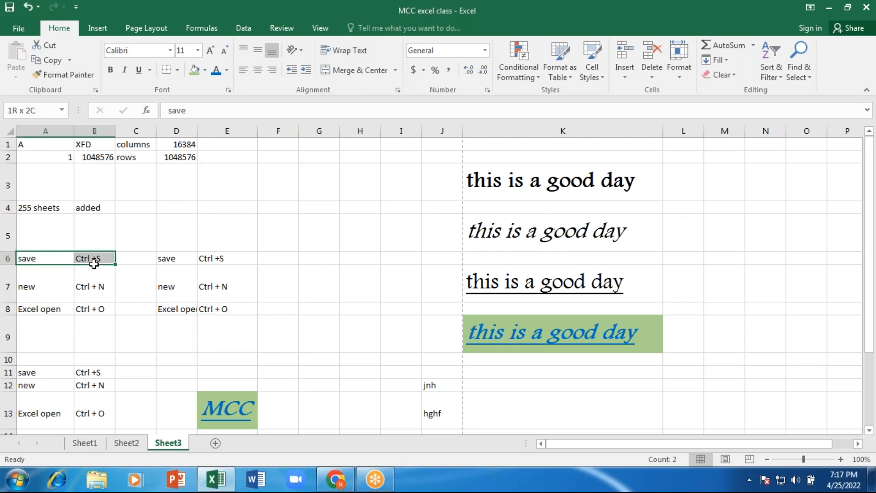
left_click(25, 288)
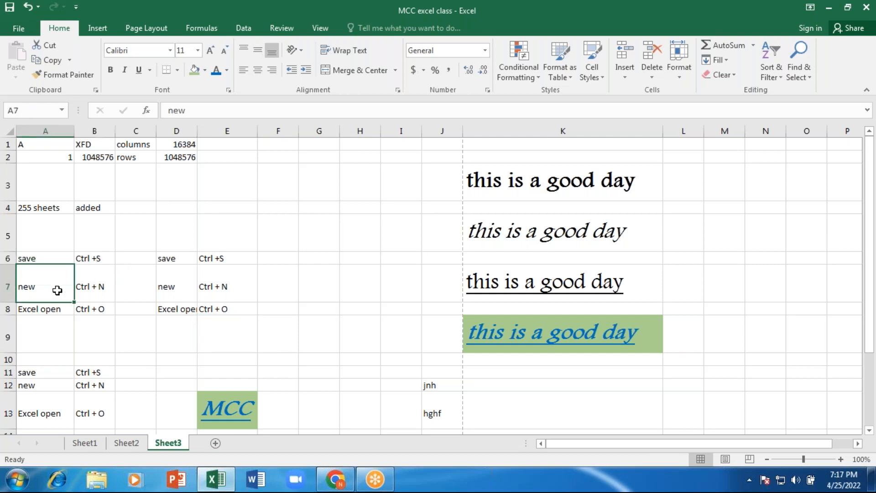
left_click(104, 283)
left_click(53, 310)
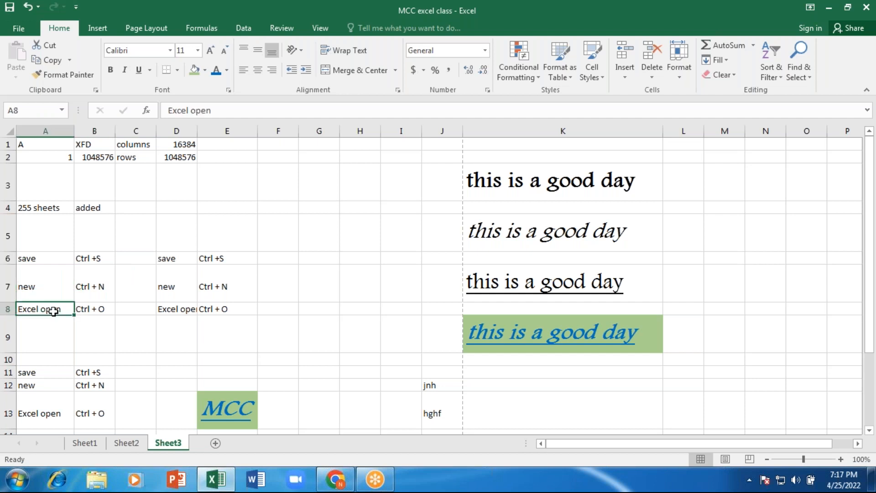
left_click(83, 309)
left_click_drag(37, 259, 101, 309)
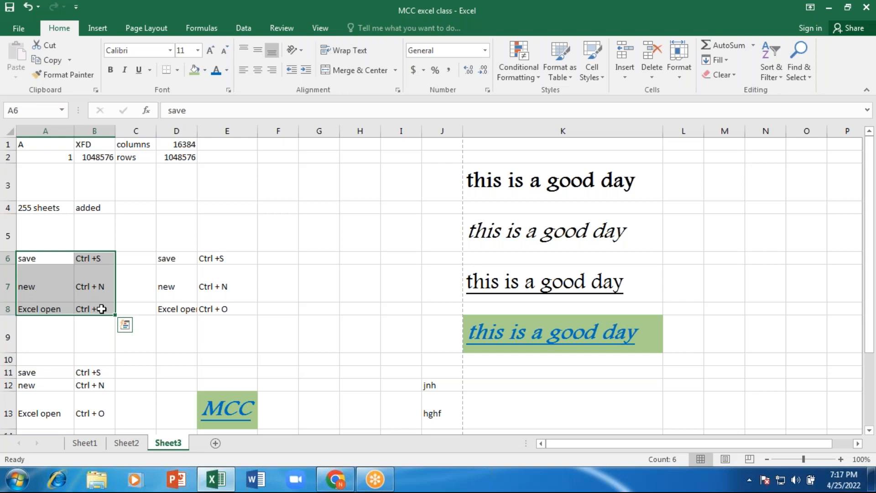
left_click(177, 70)
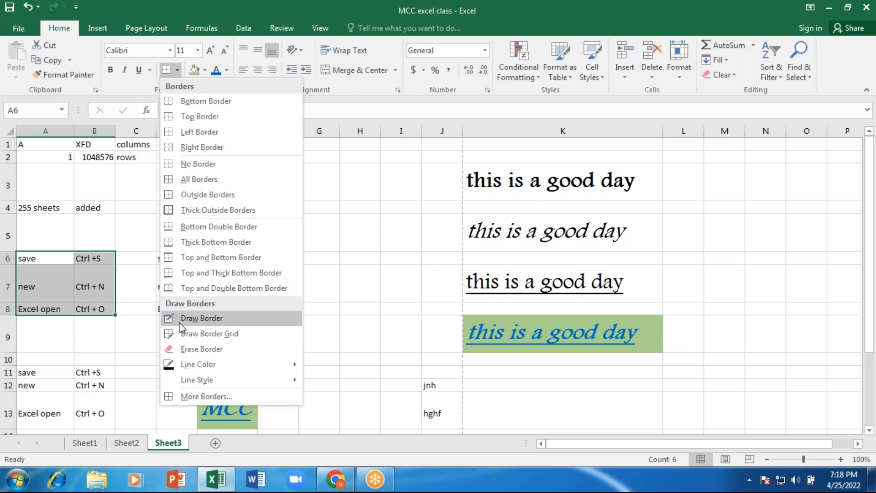
left_click(216, 211)
left_click(173, 279)
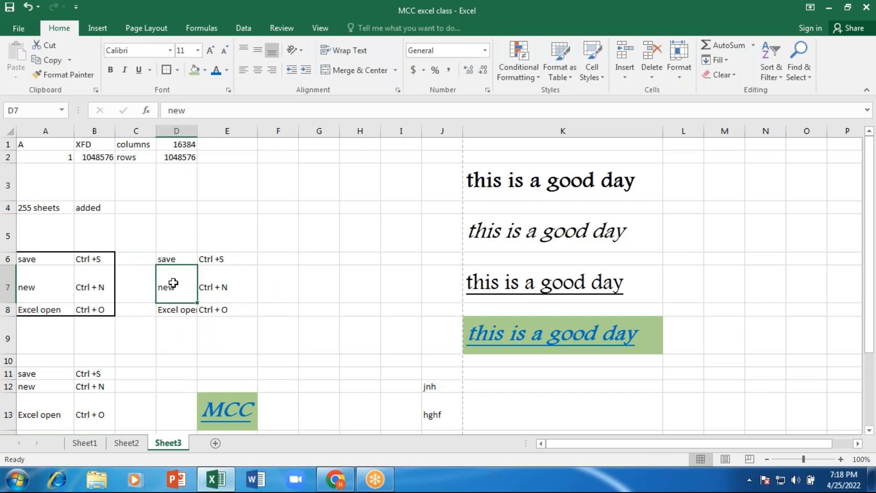
- Apply All Borders to A6:B8 so every cell is outlined
left_click_drag(25, 258, 104, 312)
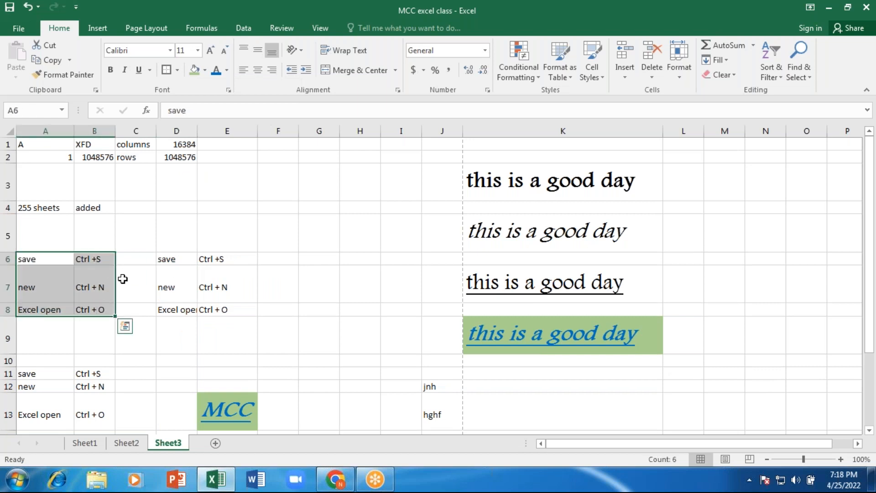
left_click(177, 70)
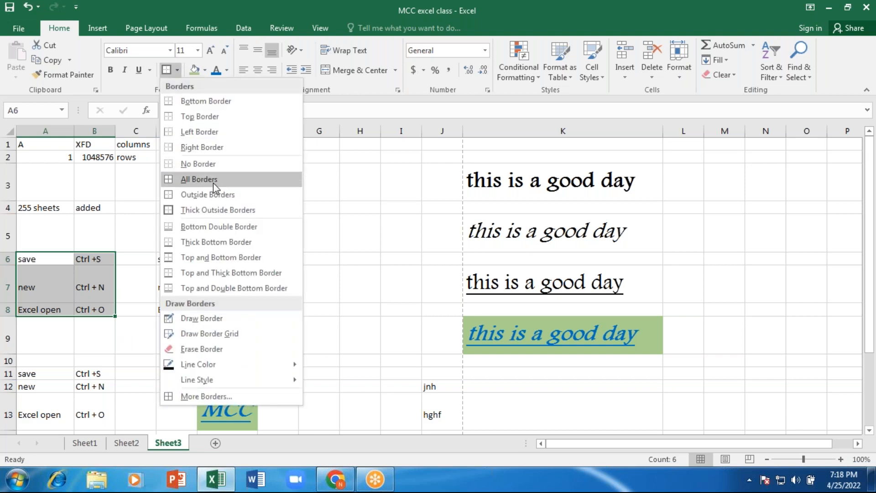
left_click(212, 179)
left_click(59, 296)
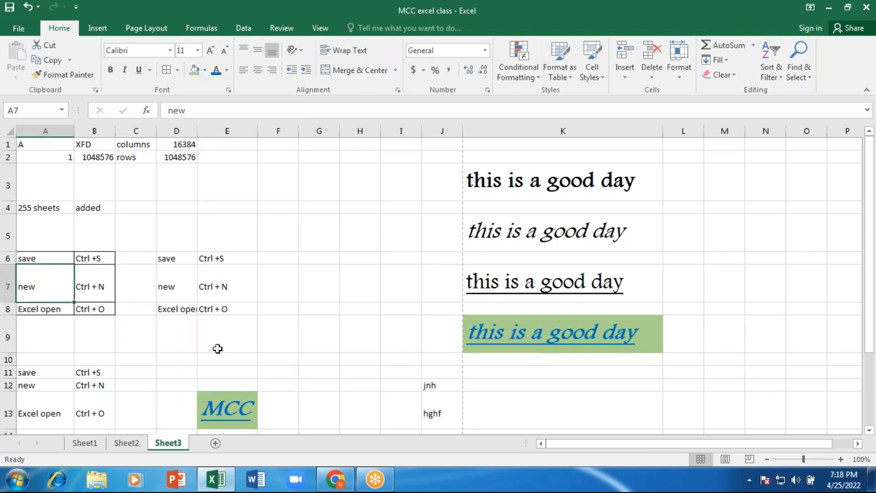
left_click(210, 329)
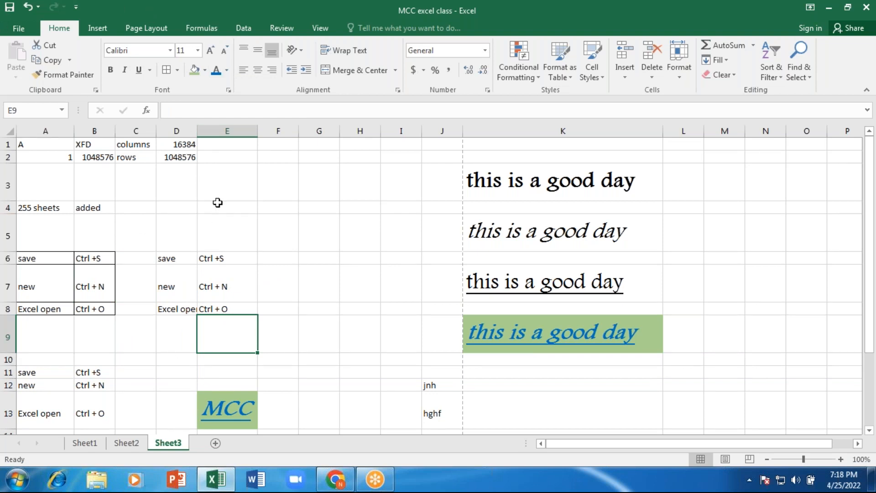
- Widen column K and try top and middle vertical alignment on the K3 text
left_click_drag(666, 134, 736, 134)
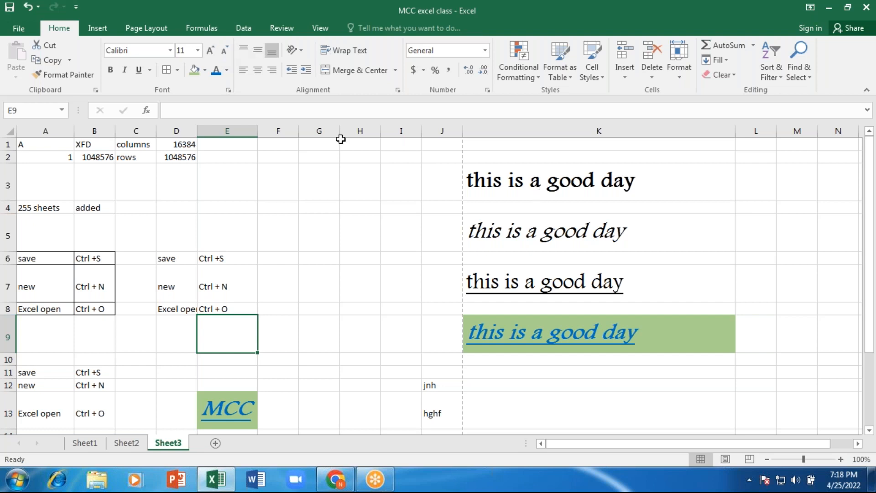
left_click(243, 50)
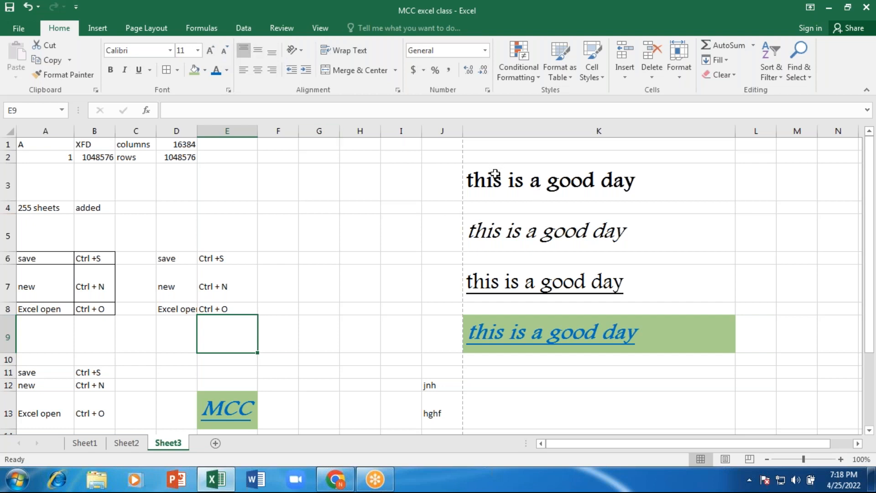
left_click(495, 171)
left_click(247, 51)
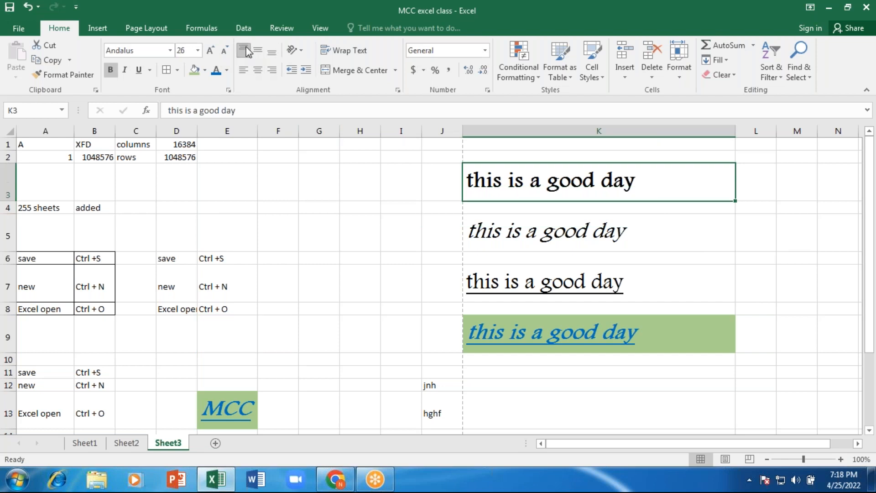
left_click(258, 50)
- Bottom-align K3, drag row 3 to about 141 pixels tall, then top-align the text
left_click(271, 54)
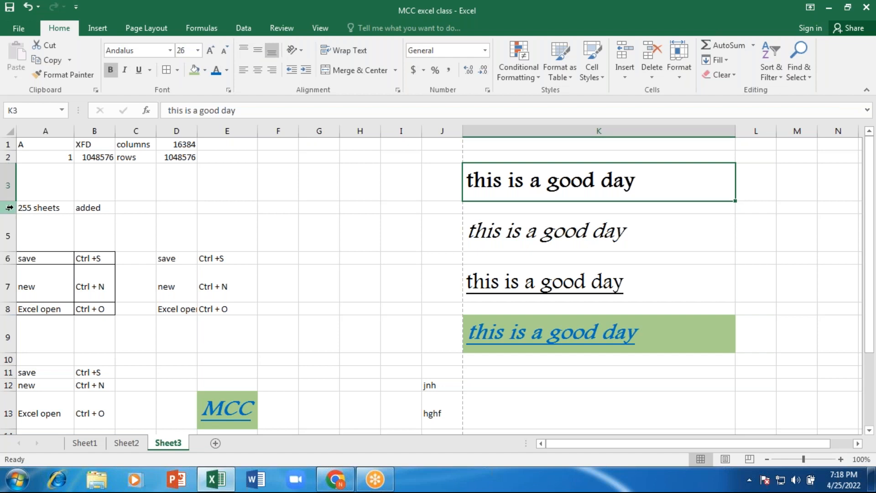
left_click_drag(12, 201, 13, 253)
left_click(244, 49)
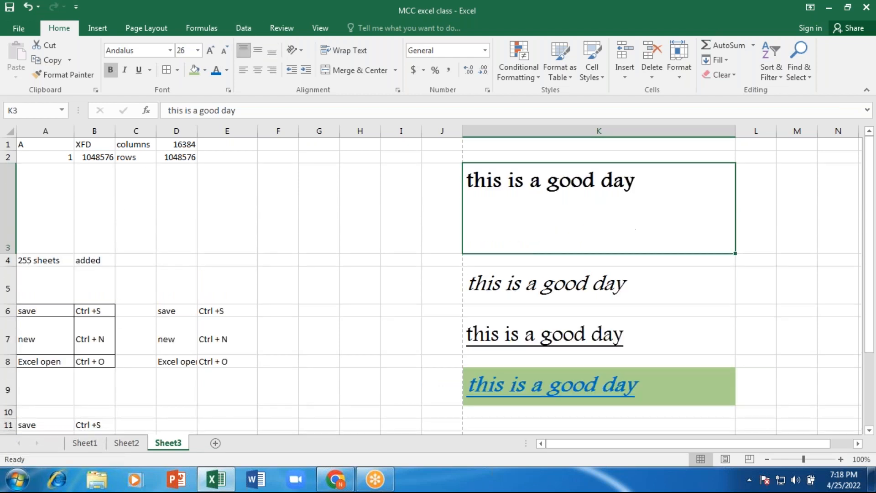
- Bottom-align and right-align the K3 text, dismissing the accidental Create Table dialog
left_click(273, 51)
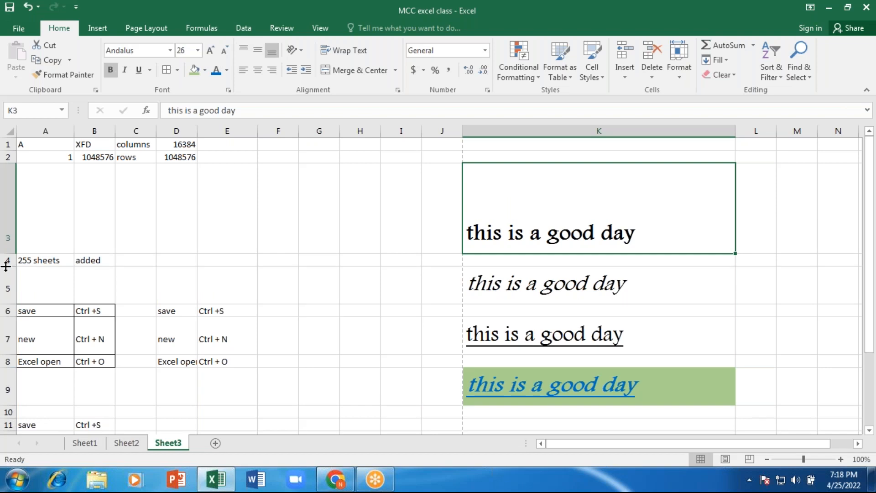
left_click(275, 69)
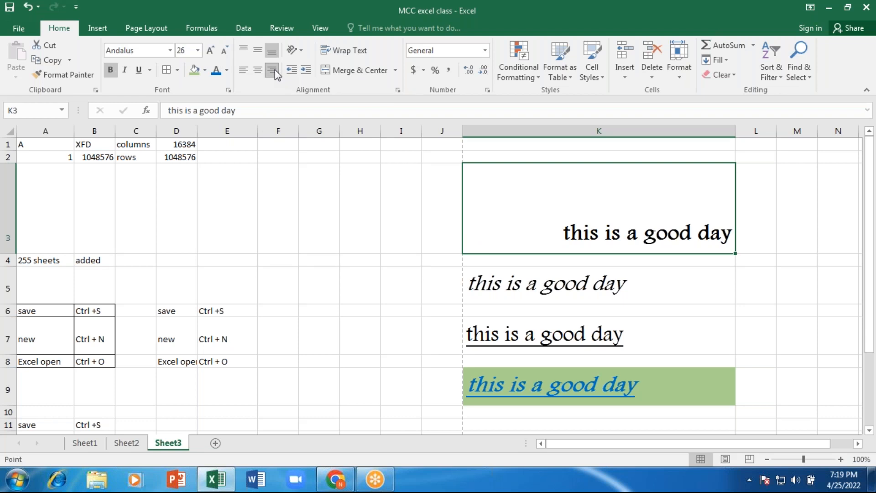
key("ctrl+t")
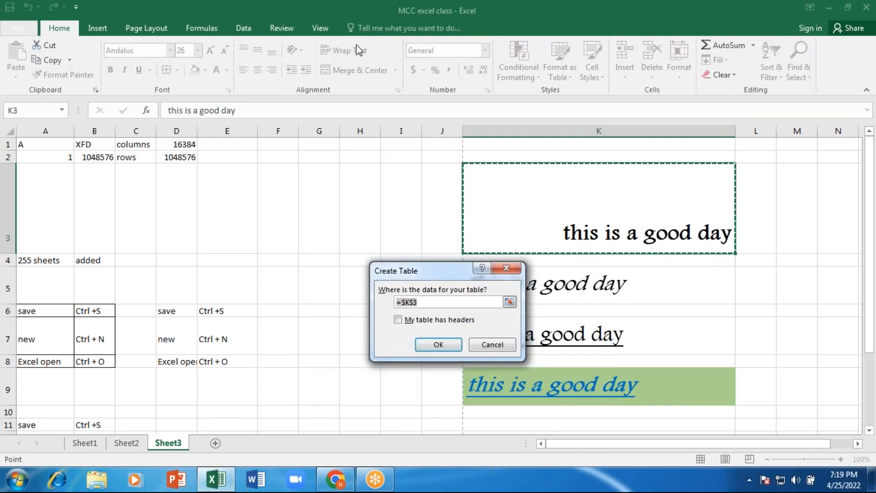
key("Down")
left_click(506, 269)
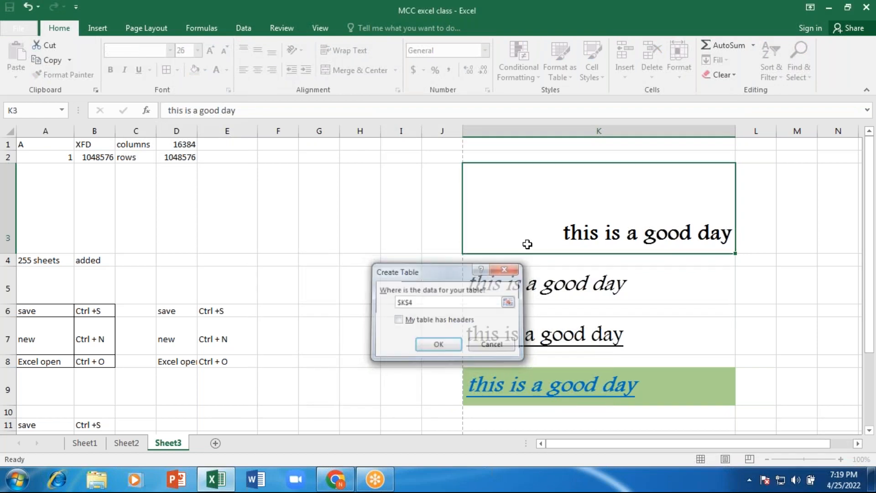
- Try right and left alignment, finally centring the K3 text horizontally
left_click(273, 69)
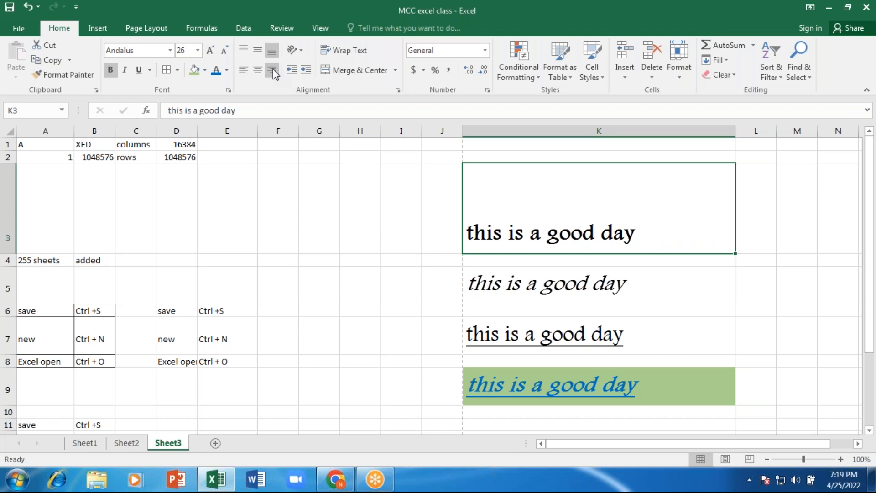
left_click(273, 70)
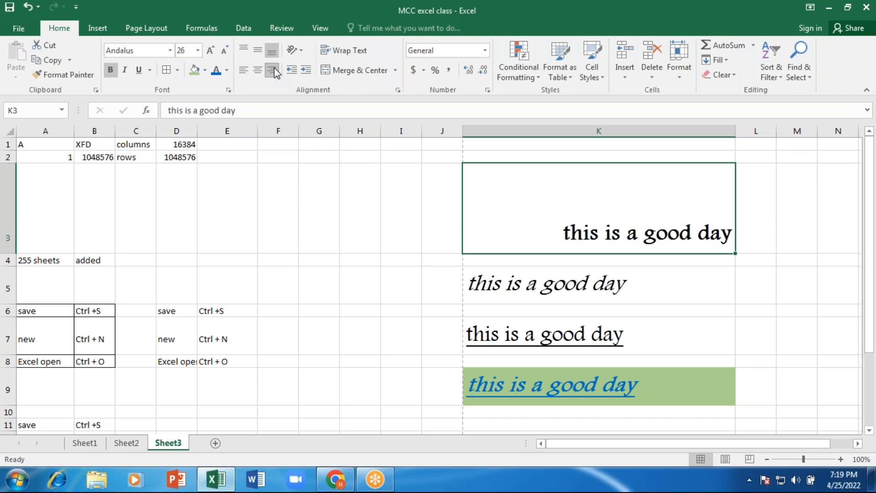
left_click(243, 70)
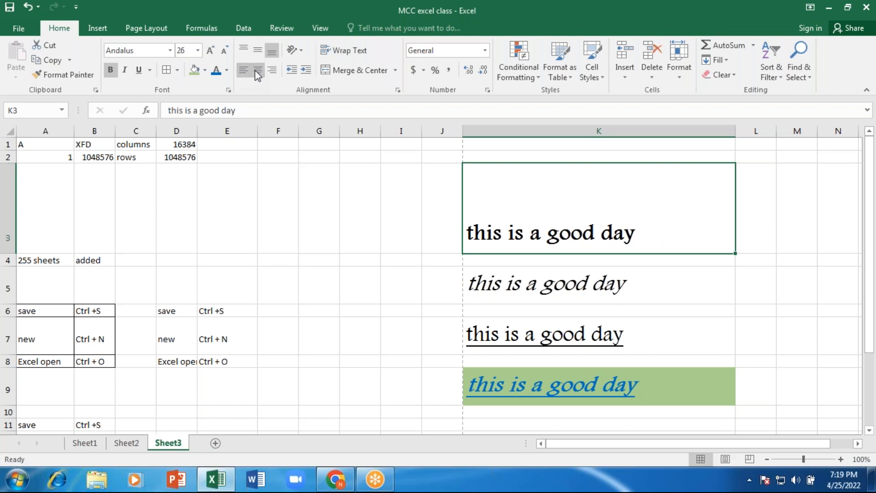
left_click(257, 70)
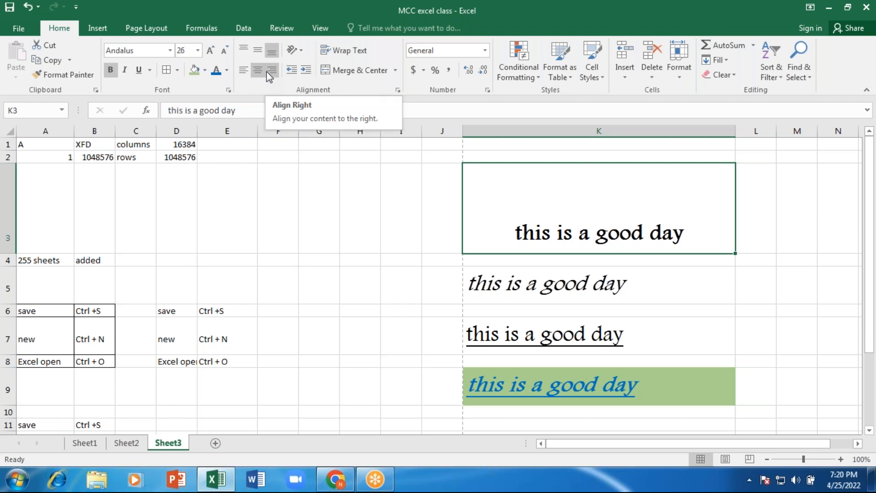
- Left-align the K3 text and increase its indent seven times
left_click(306, 72)
left_click(306, 72)
left_click(306, 72)
left_click(305, 72)
left_click(305, 72)
left_click(305, 71)
left_click(305, 72)
left_click(305, 72)
left_click(306, 71)
left_click(306, 72)
left_click(305, 72)
- Decrease the K3 indent until the text sits flush against the left edge
left_click(291, 71)
left_click(291, 71)
left_click(291, 71)
left_click(295, 70)
left_click(295, 70)
left_click(294, 71)
left_click(295, 71)
left_click(294, 70)
left_click(294, 71)
left_click(294, 71)
left_click(294, 71)
left_click(294, 71)
left_click(294, 71)
left_click(294, 70)
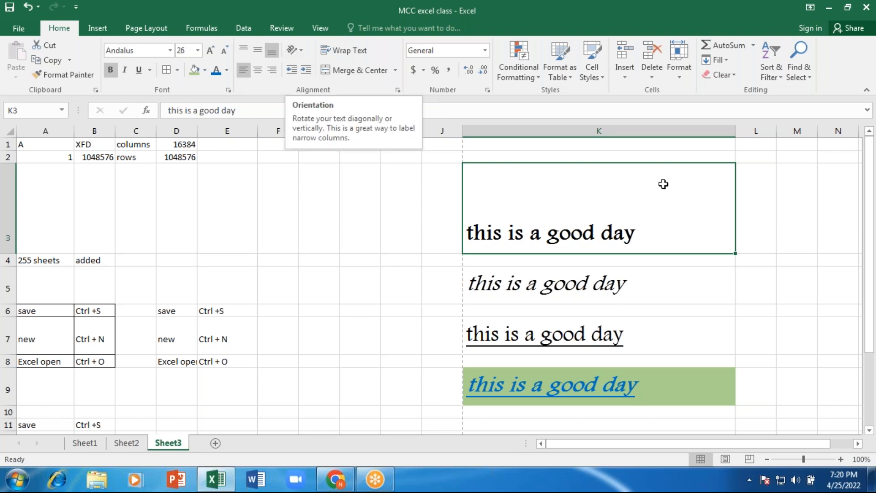
left_click(294, 51)
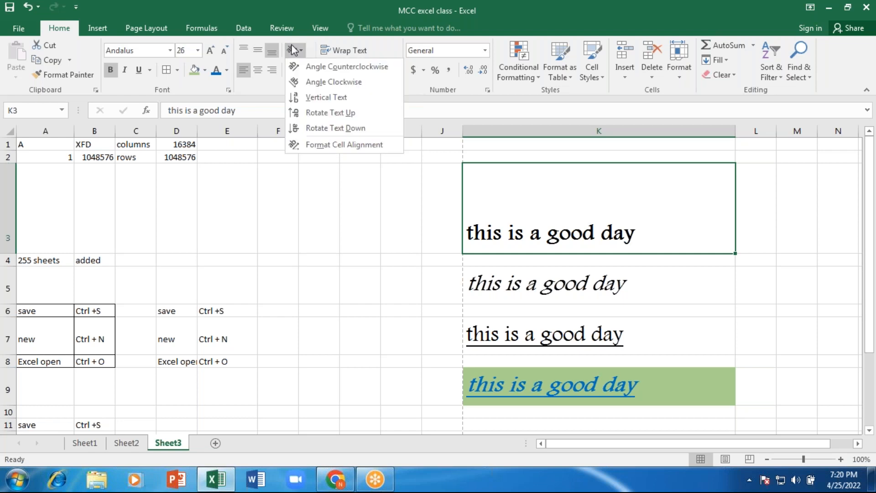
left_click(315, 82)
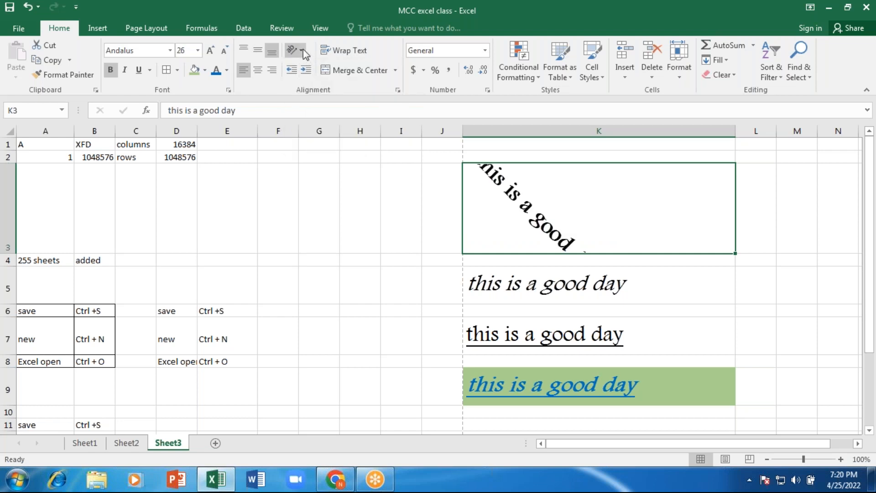
left_click(303, 48)
left_click(325, 98)
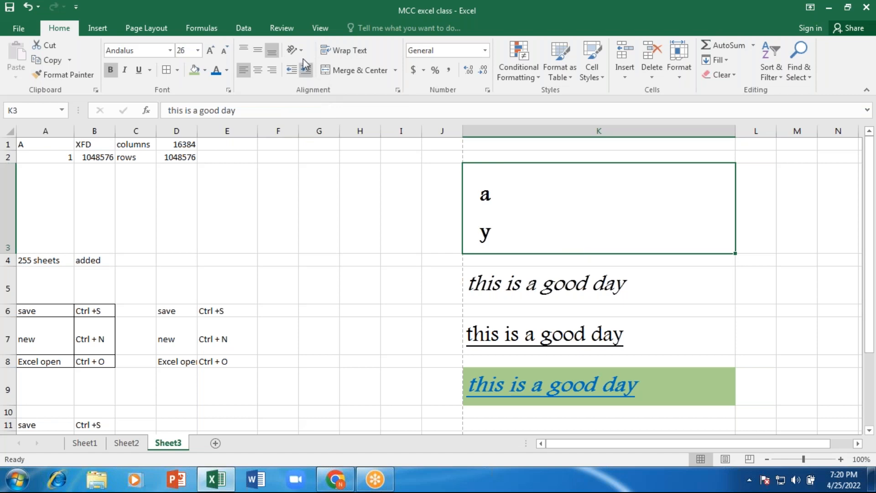
left_click(302, 52)
left_click(322, 112)
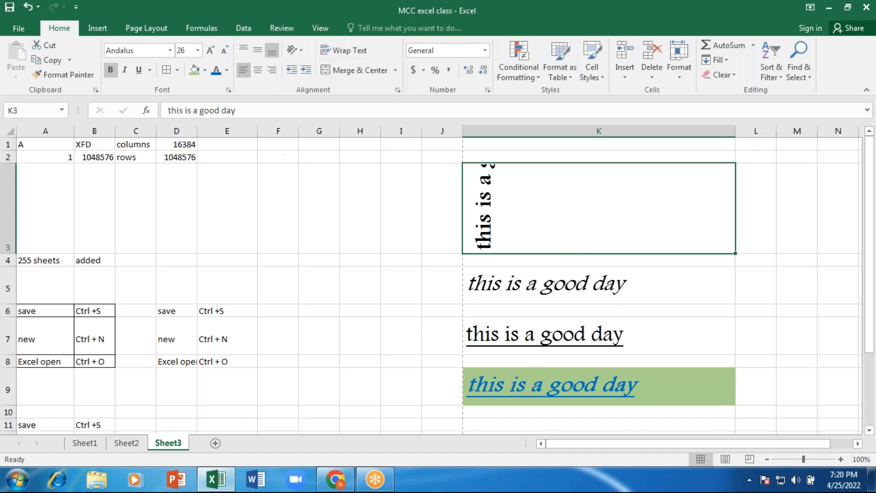
left_click(305, 52)
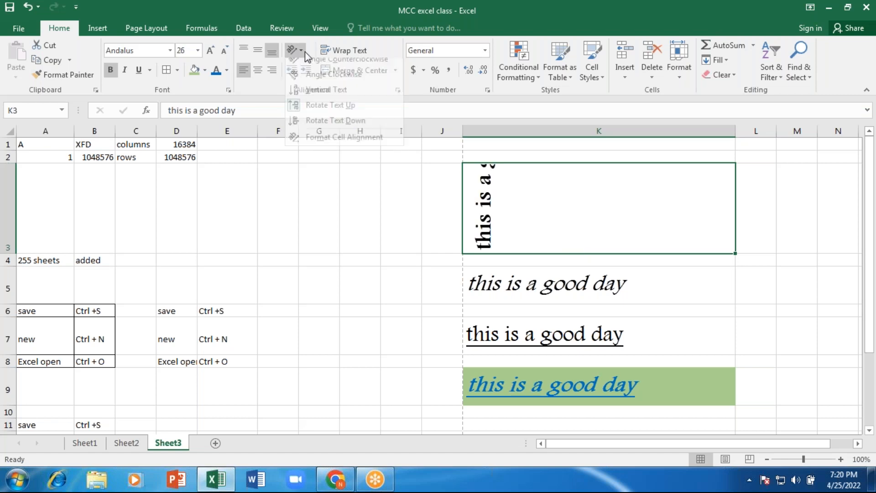
left_click(330, 128)
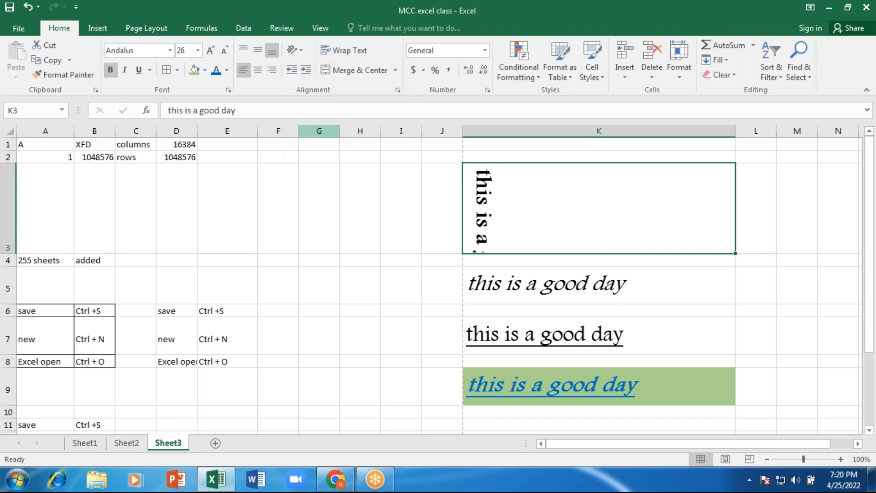
left_click(294, 49)
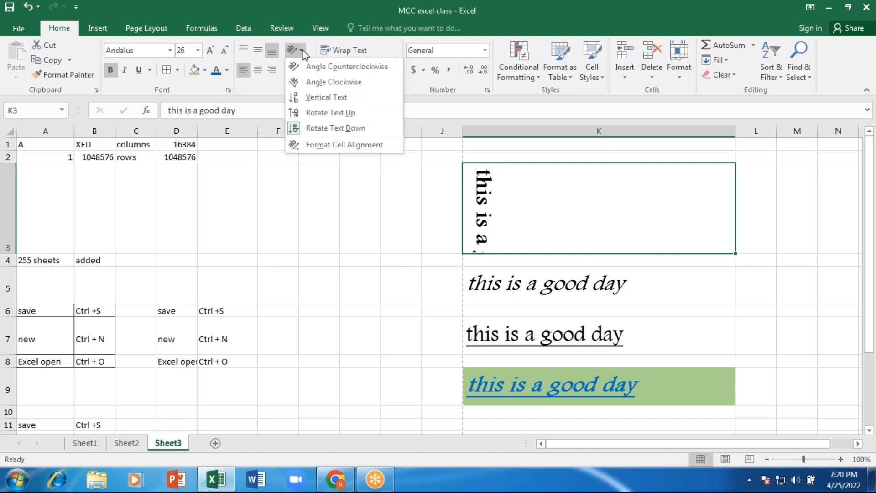
left_click(332, 147)
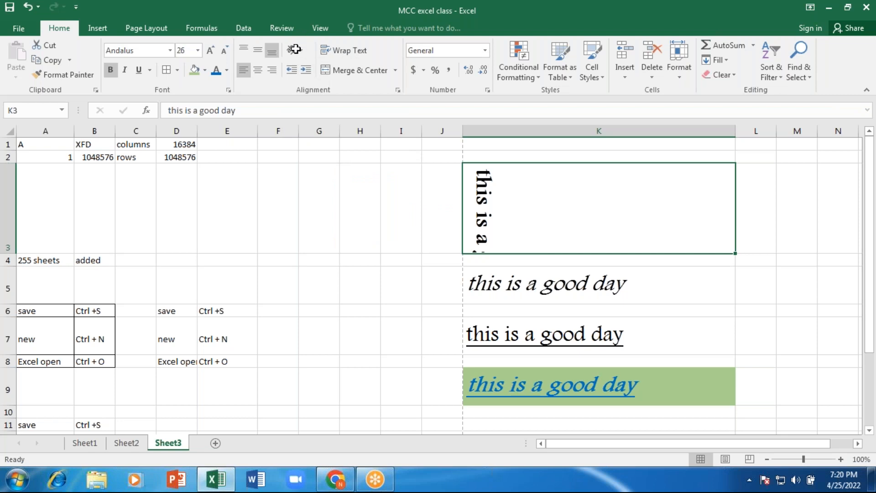
- Set K3's text orientation to -15 degrees in Format Cells and confirm with OK
left_click(569, 283)
left_click_drag(569, 283, 586, 269)
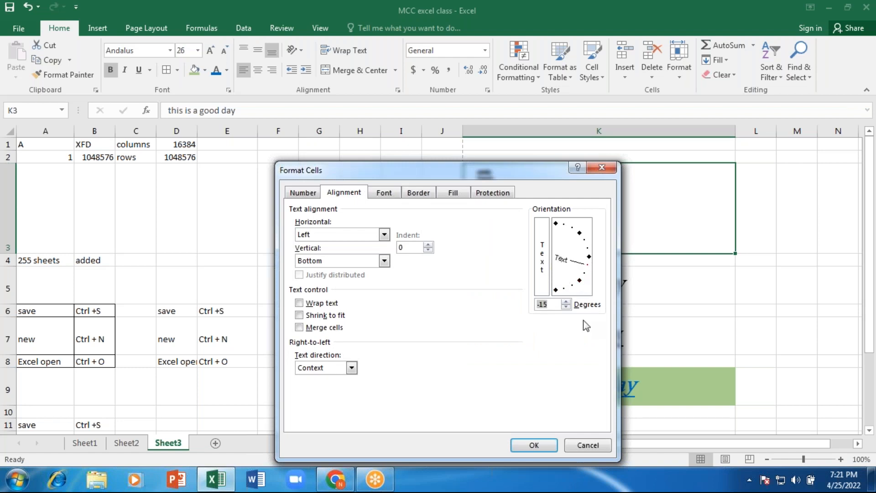
left_click(534, 445)
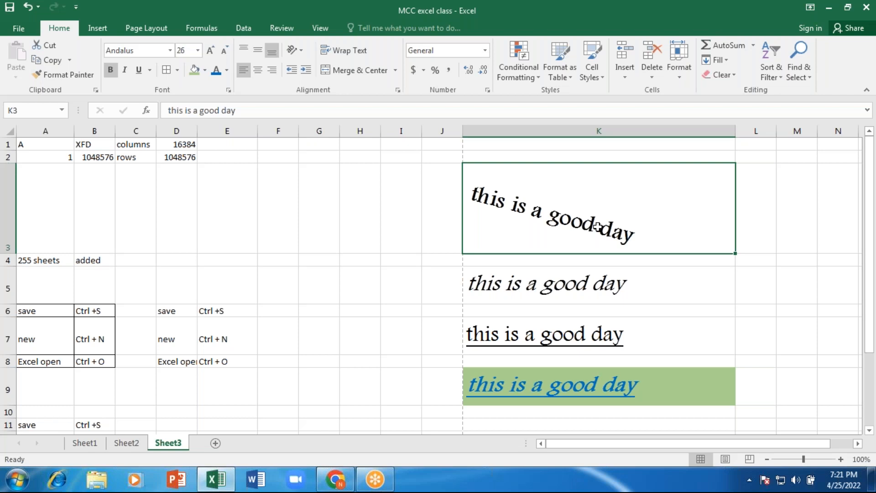
scroll(570, 255, "down", 3)
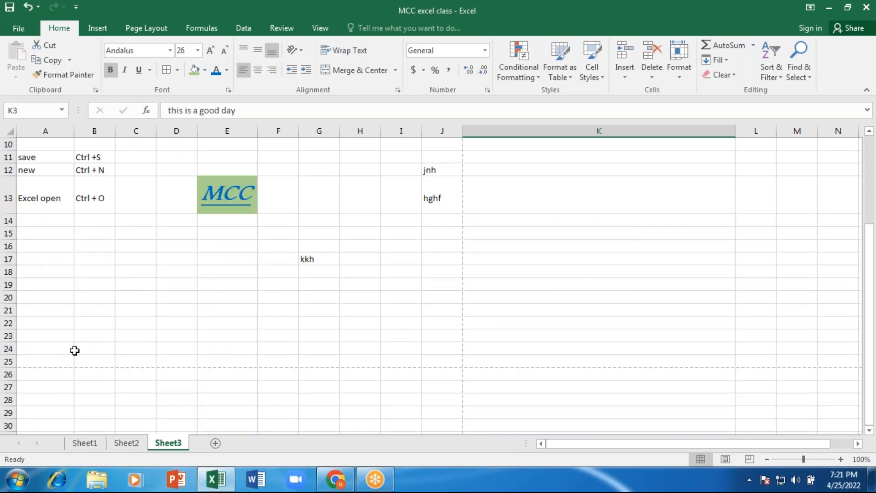
- Select cell B22 in the lower part of Sheet3
left_click(90, 320)
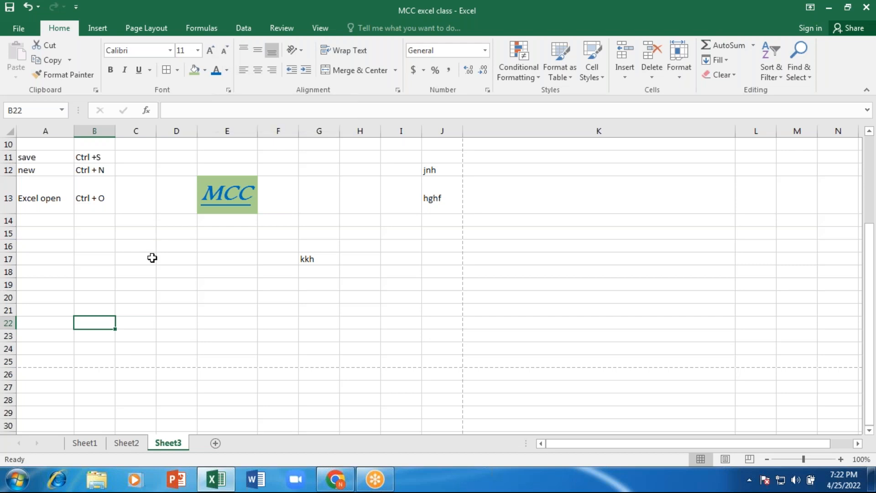
- Type the increase font size note in K13 and 'Ctrl + Shift +>' in K14
left_click(529, 196)
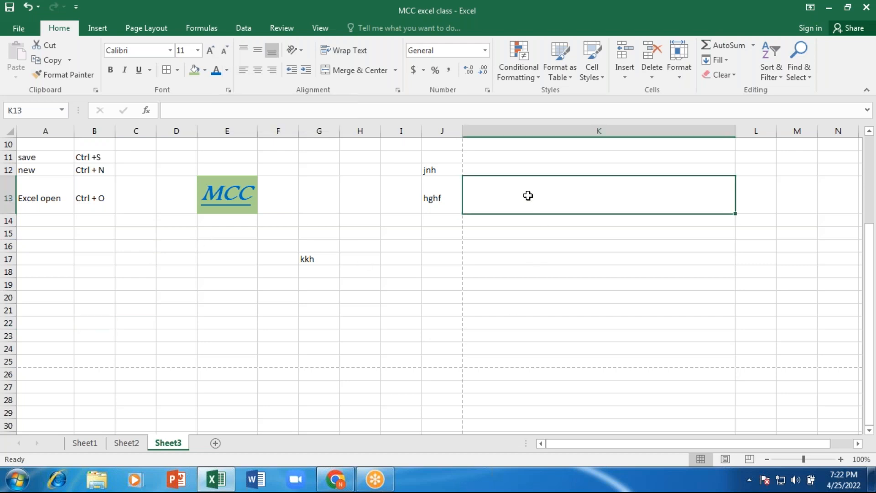
type("increat")
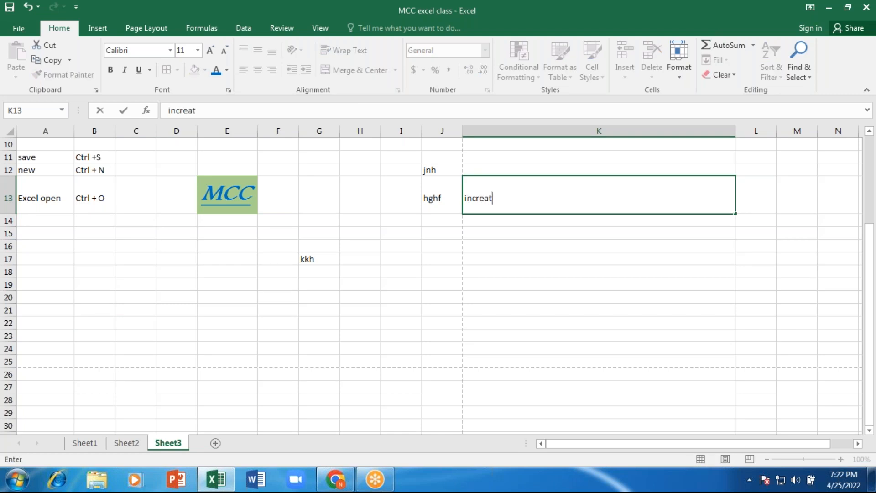
key("BackSpace")
type("se font sixe")
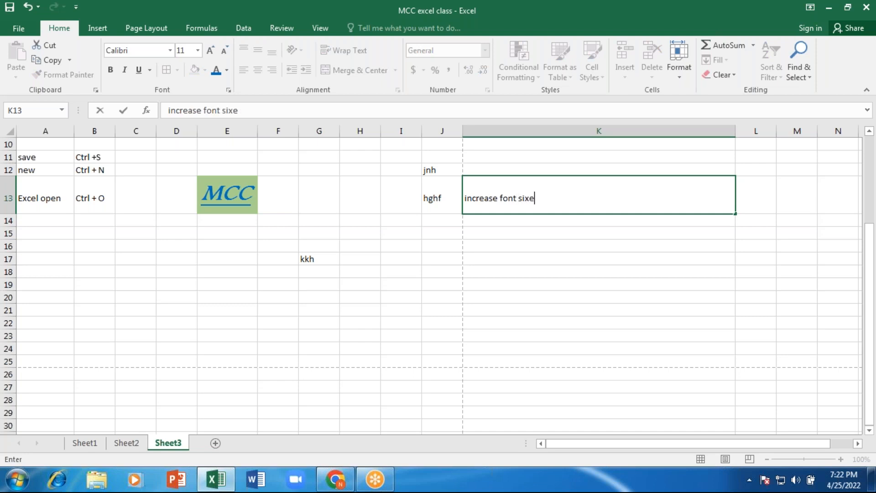
key("Return")
type("Ct")
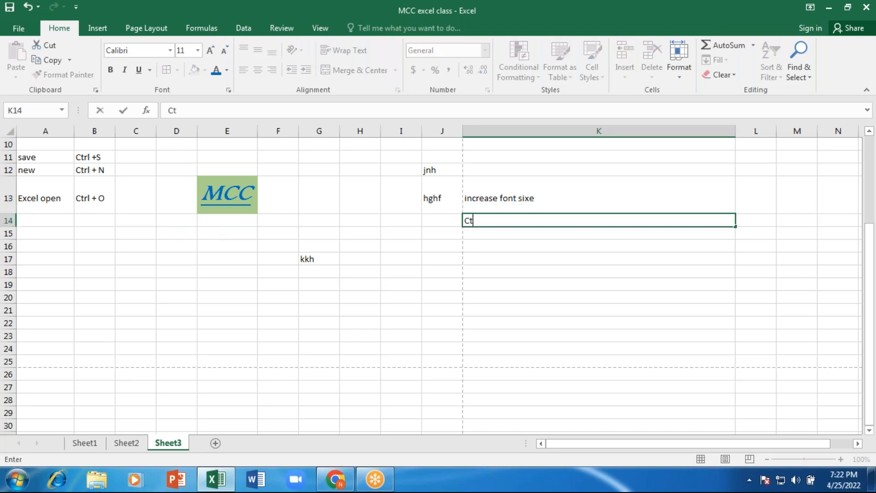
type("rl + Shift +>")
key("Return")
- Type the decrease font size note in K15
type("d")
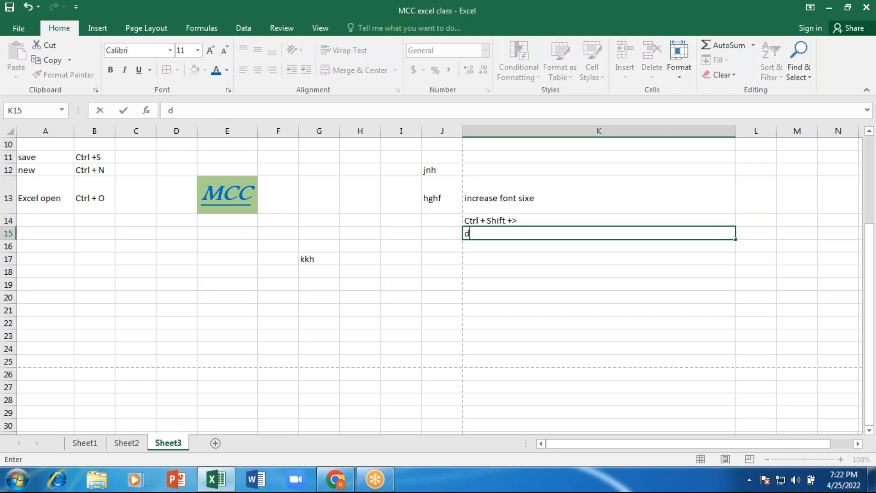
type("ecrease font si")
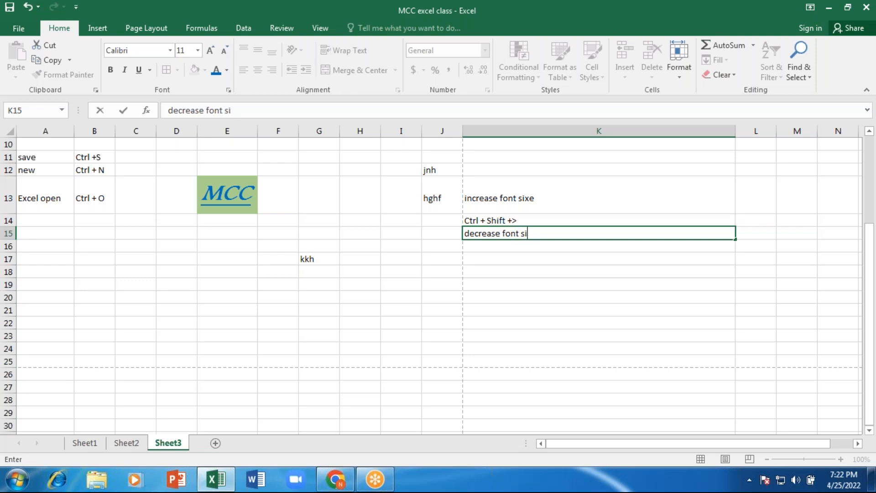
type("ze")
key("Return")
- Copy the K14 shortcut into K16 and change it to 'Ctrl + Shift + <'
key("Up")
key("Up")
key("ctrl+c")
key("Down")
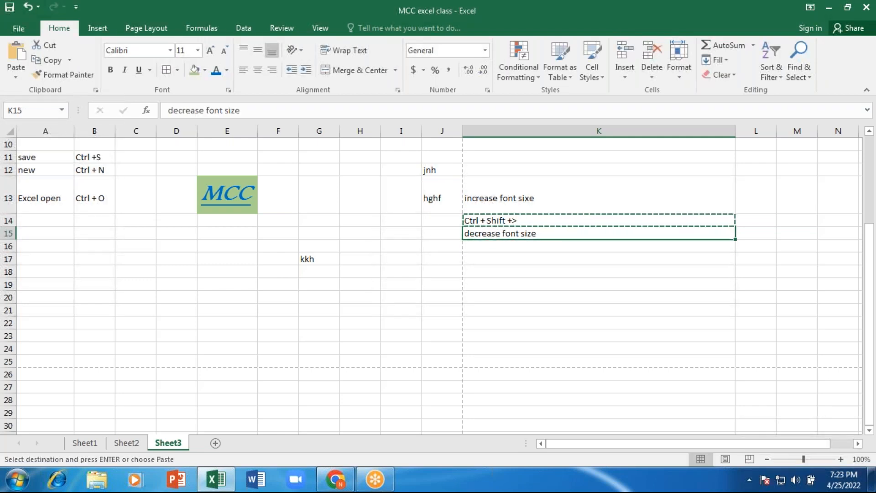
key("Down")
key("ctrl+v")
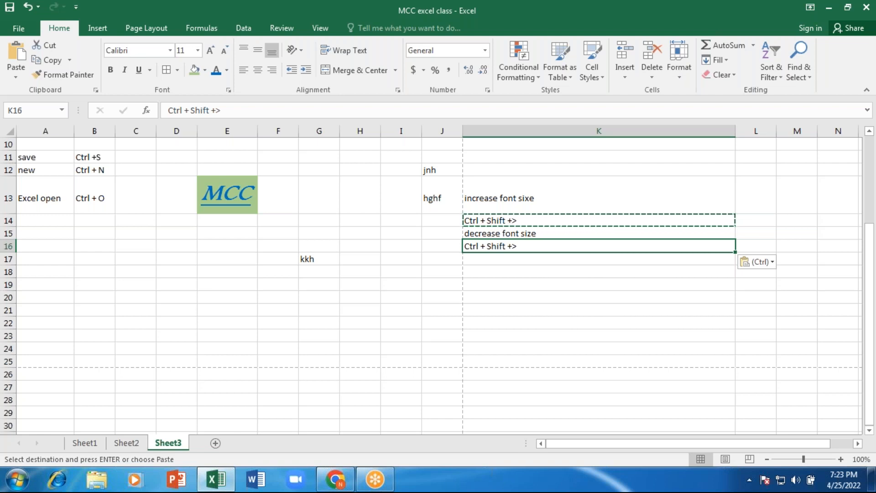
key("F2")
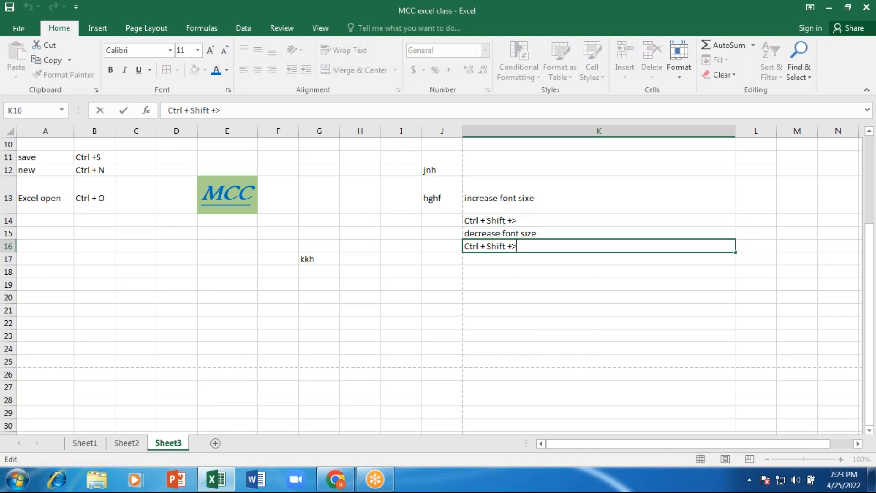
key("BackSpace")
type("<")
key("Return")
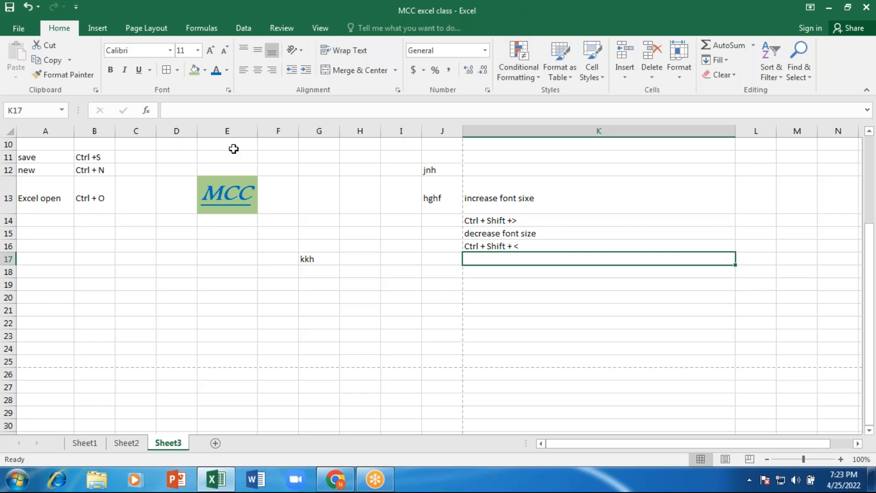
- Type 'roses are red, voilets are blue' into B18, letting it spill across neighbouring columns
left_click(78, 337)
left_click(76, 276)
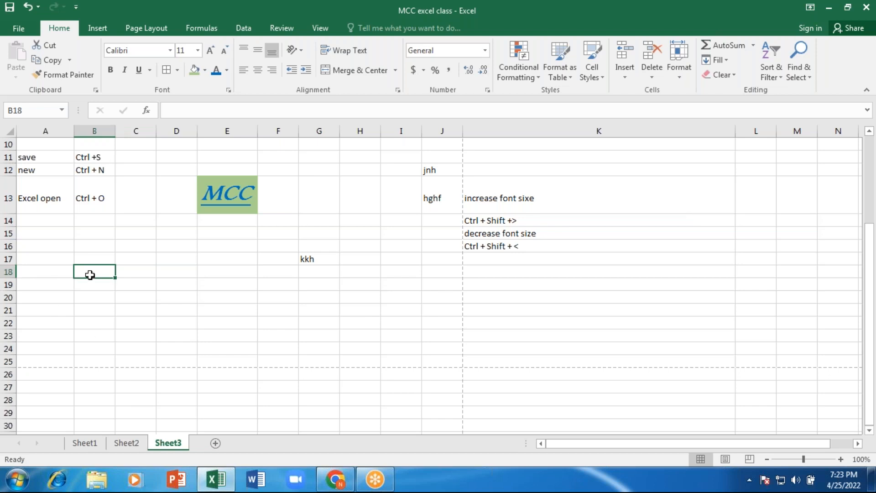
type("roses ar")
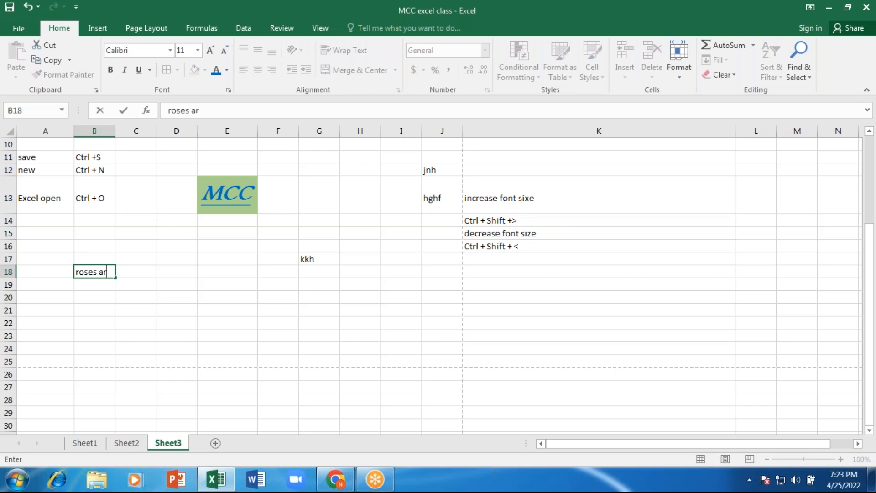
type("e red")
key("BackSpace")
type(", vo")
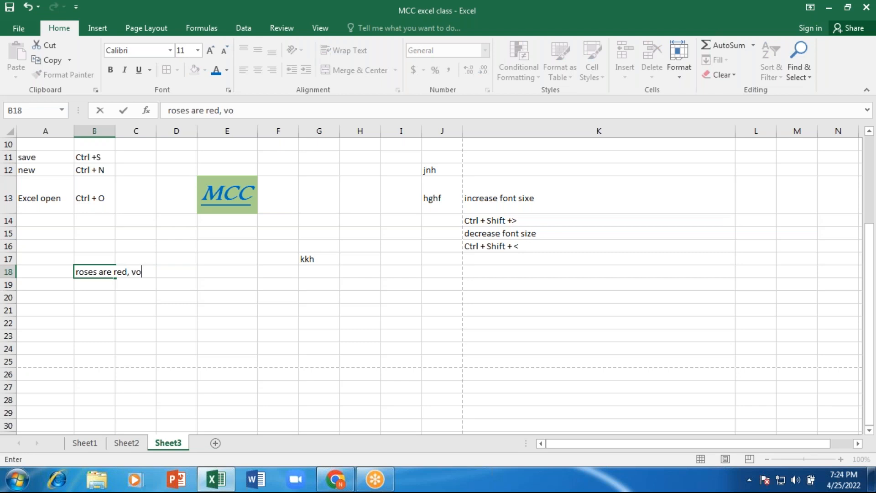
type("ilets are b")
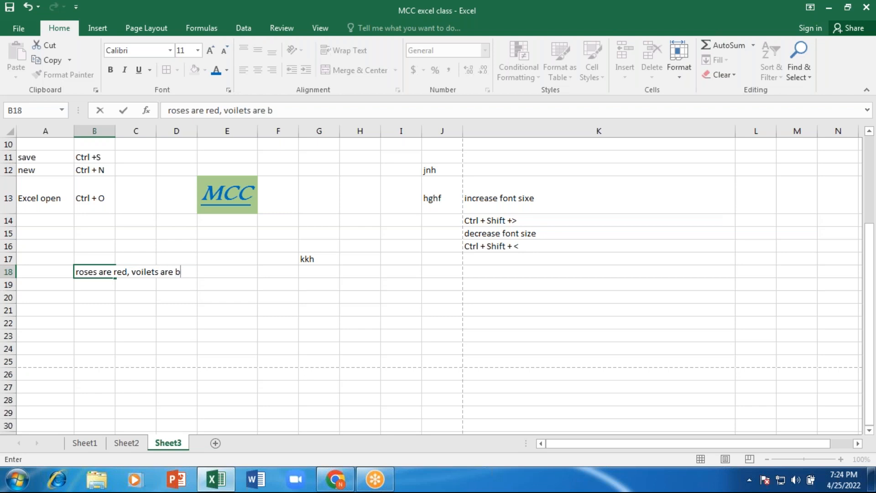
type("lue")
key("Return")
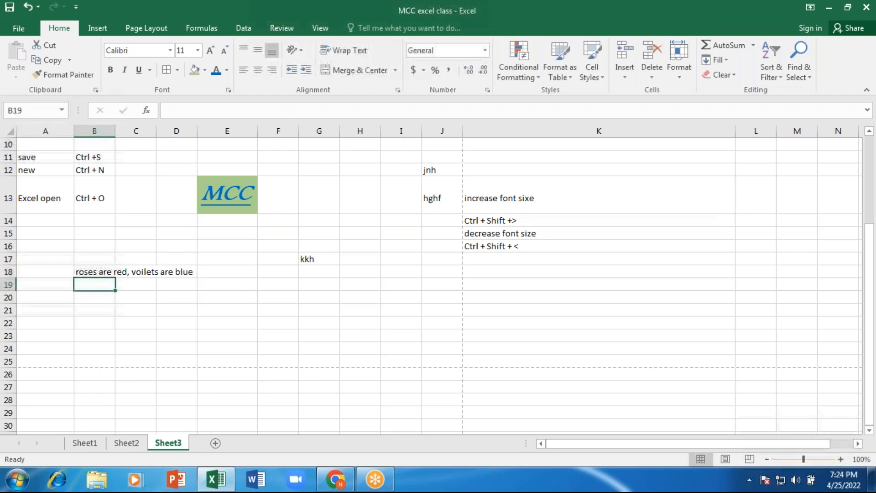
left_click(95, 272)
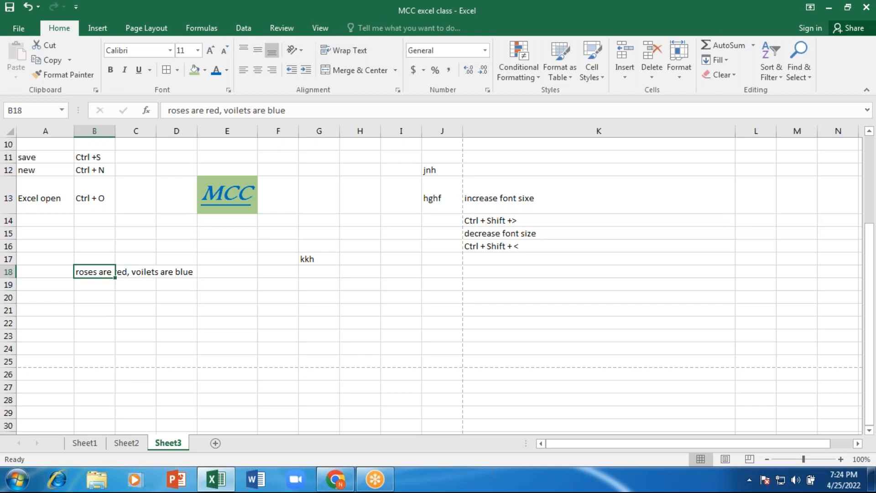
left_click(115, 272)
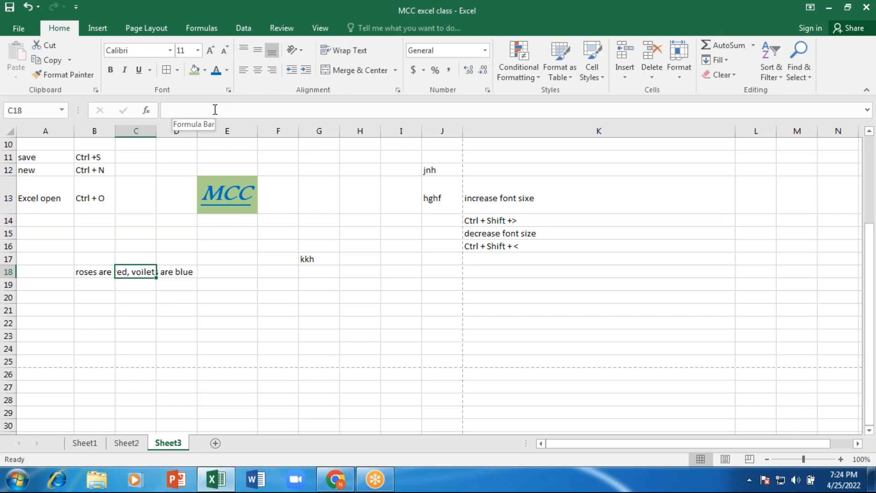
key("Right")
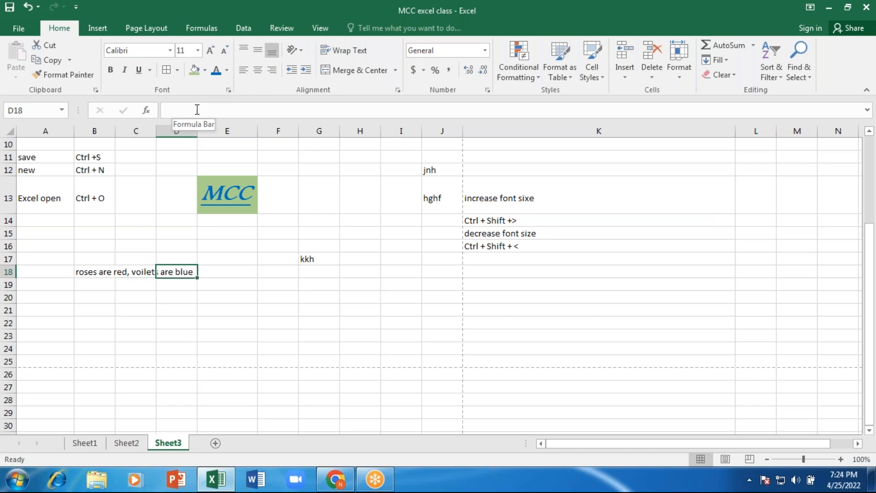
key("Left")
key("Left")
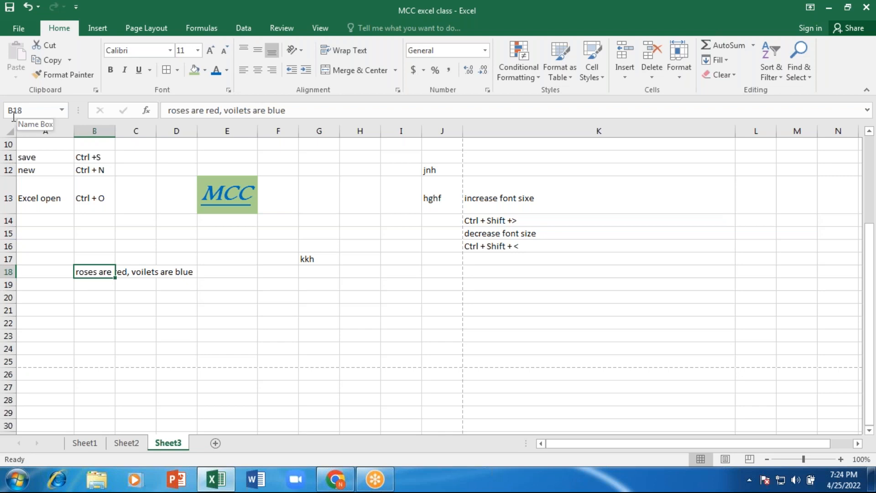
left_click(136, 270)
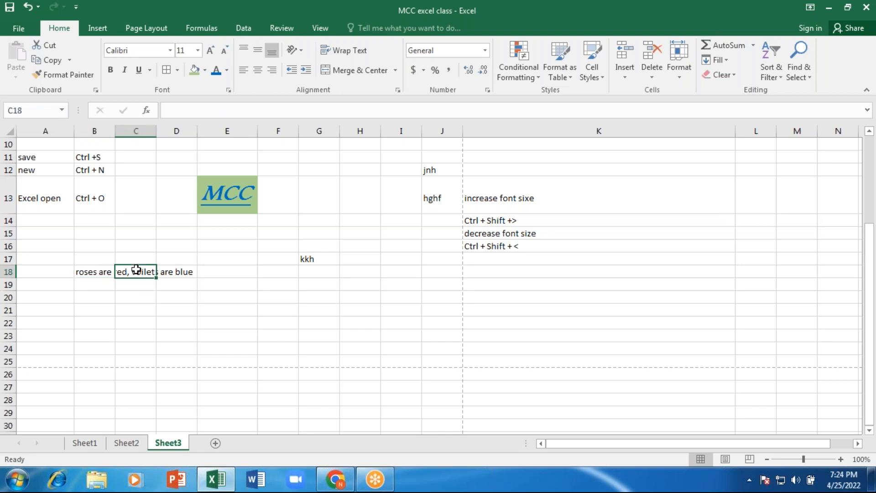
left_click(180, 272)
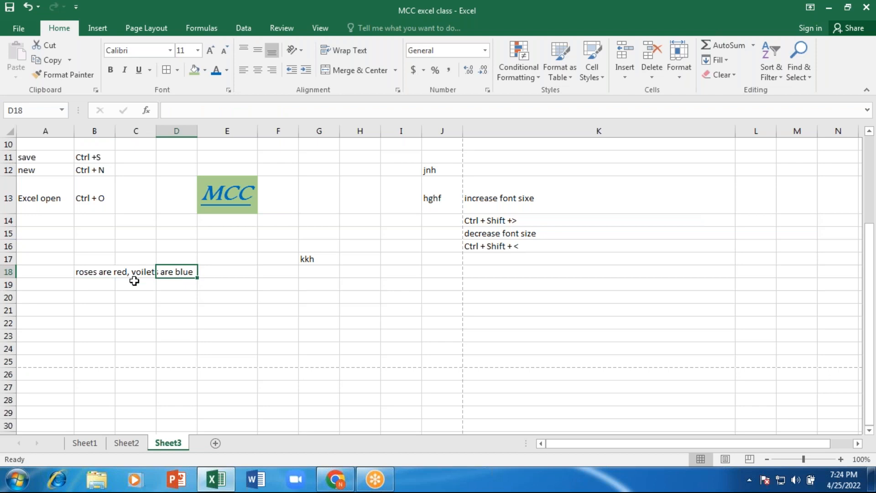
left_click(98, 274)
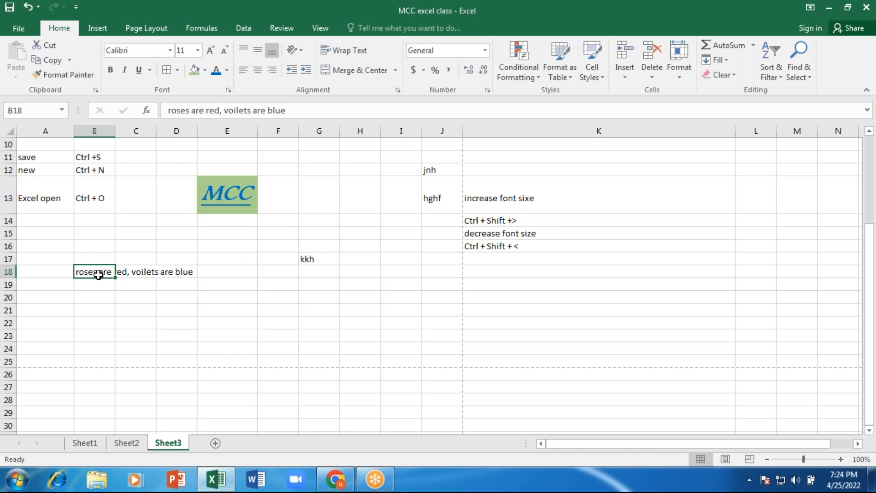
- Paste B18's sentence into B21, then turn on Wrap Text for B18
key("ctrl+c")
key("Down")
key("Down")
key("Down")
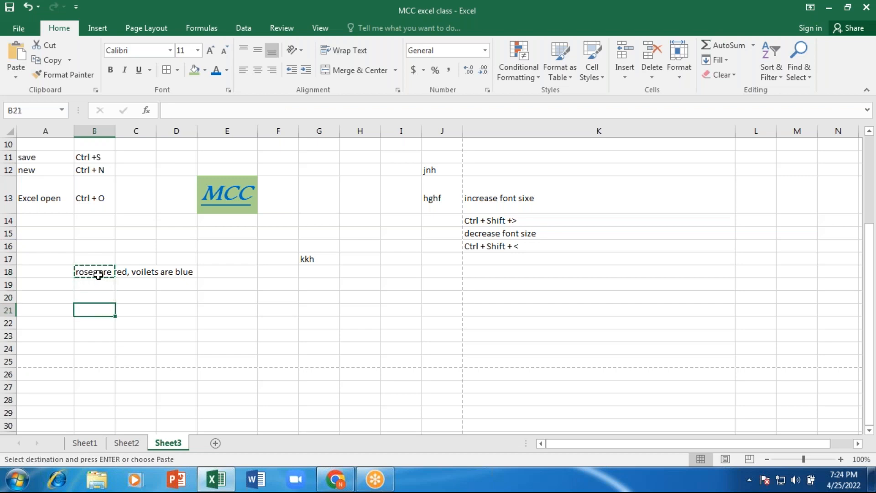
key("ctrl+v")
key("Up")
key("Up")
key("Up")
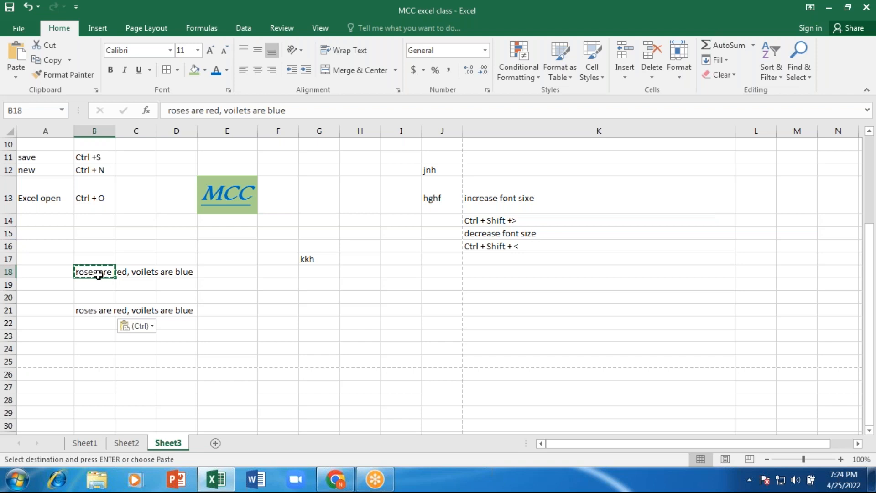
left_click(350, 53)
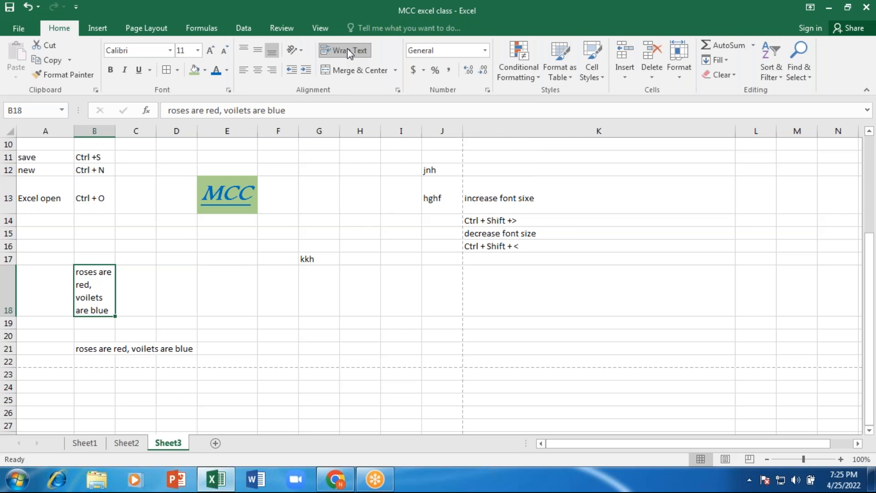
- Select B21:D21 and apply Merge & Center to the roses sentence
left_click(87, 349)
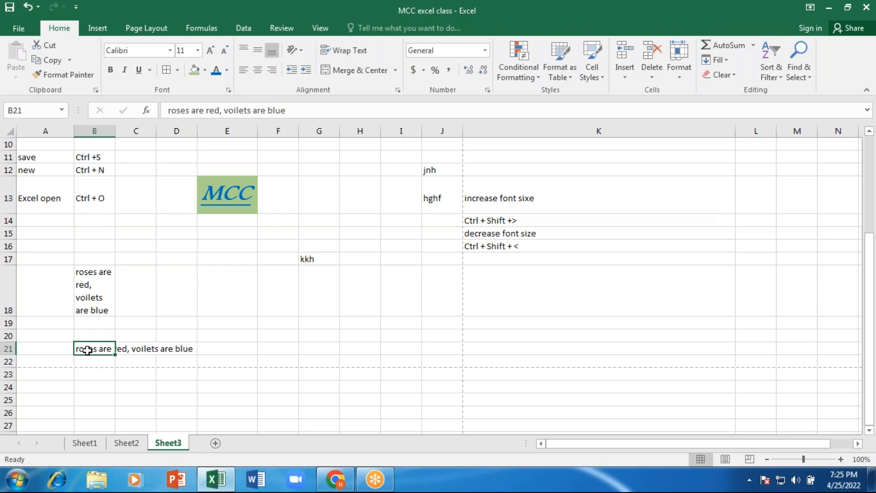
key("Right")
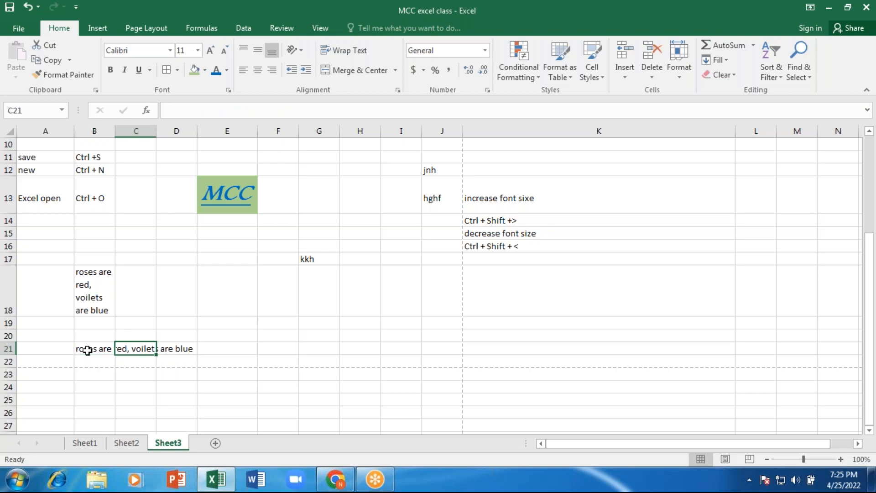
key("Right")
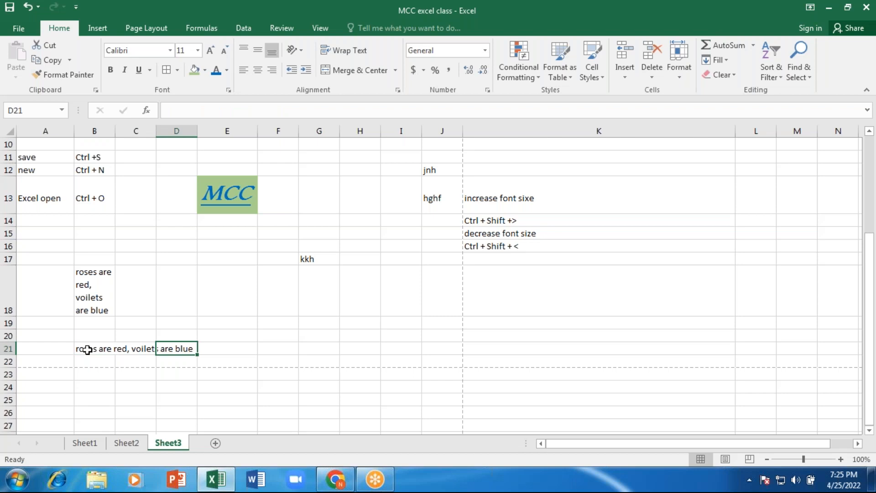
key("Left")
key("Left")
key("Left")
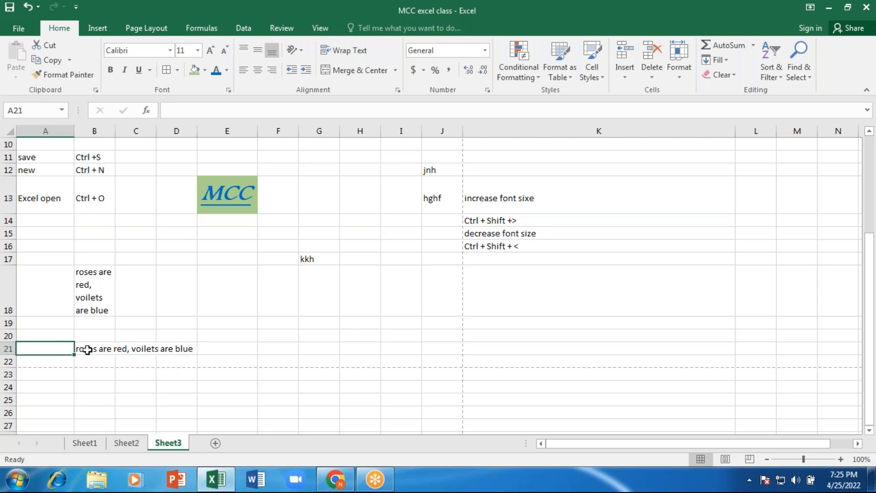
key("Right")
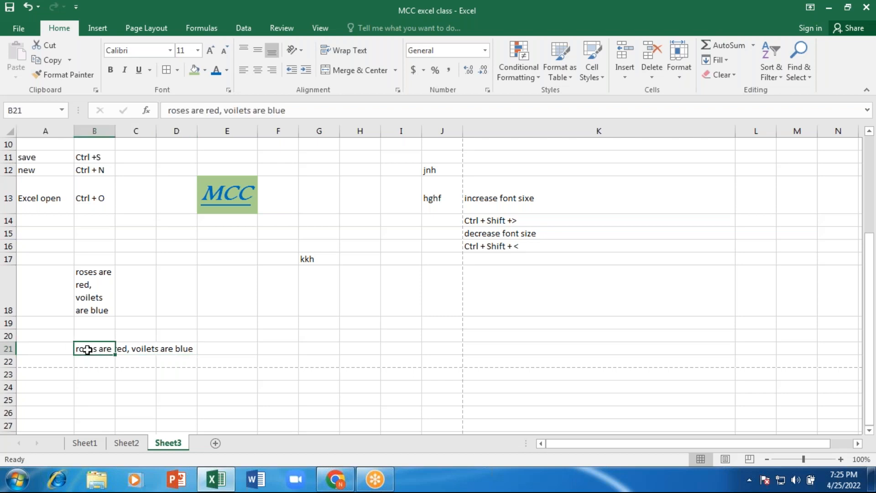
key("Right")
key("Right")
key("Left")
key("Left")
key("shift+Right")
key("shift+Right")
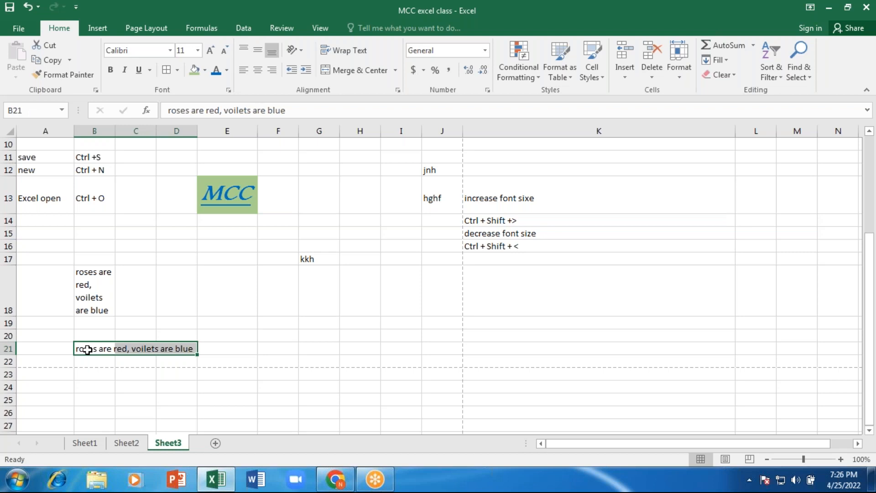
left_click(374, 74)
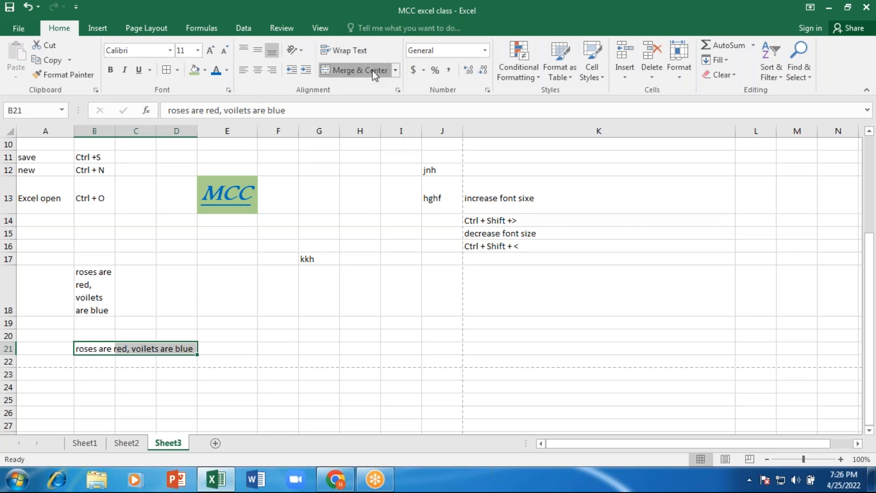
left_click(194, 399)
left_click(113, 350)
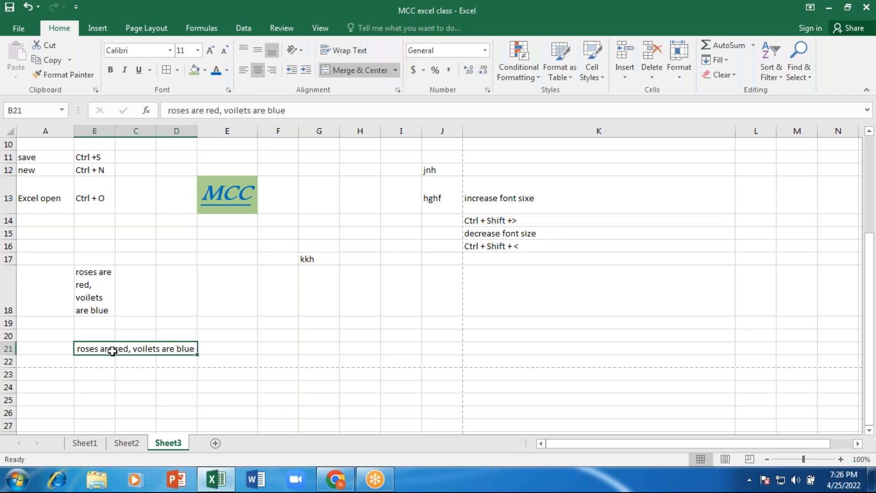
- Type the headings Names, total marks, percentage and result into B26:E26
scroll(113, 351, "down", 4)
scroll(137, 231, "up", 1)
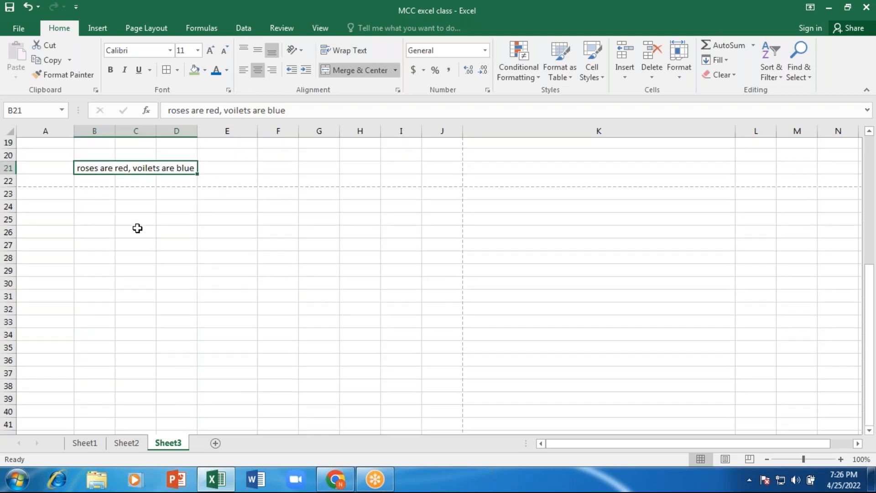
left_click(92, 224)
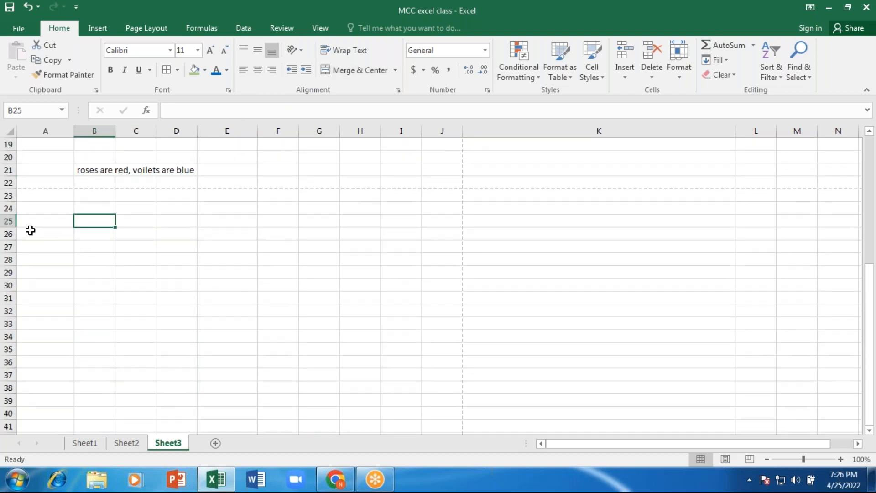
left_click(99, 237)
type("Names")
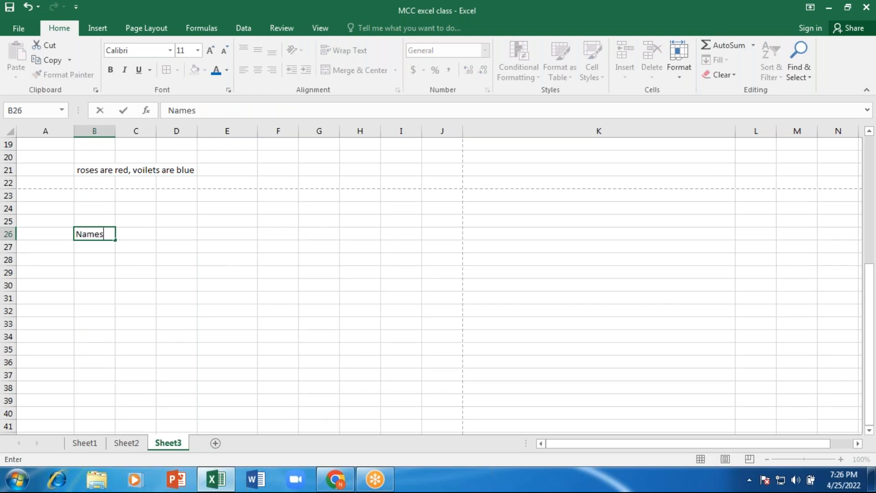
key("Tab")
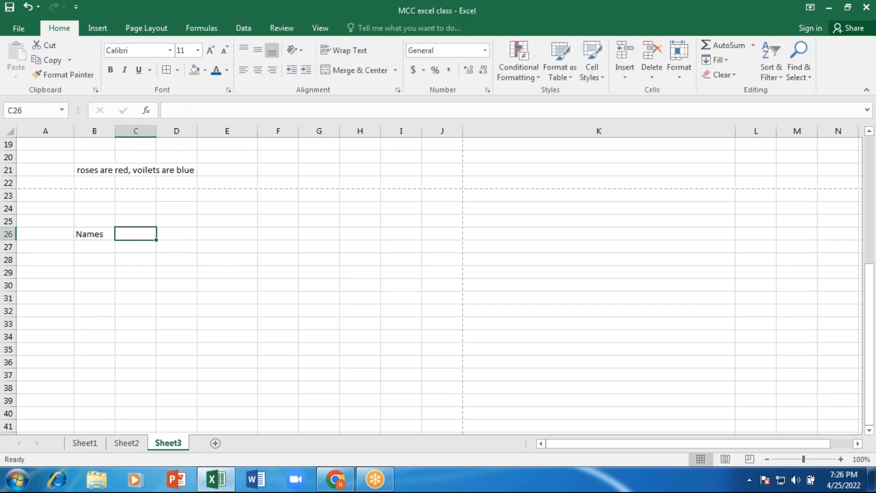
type("tot")
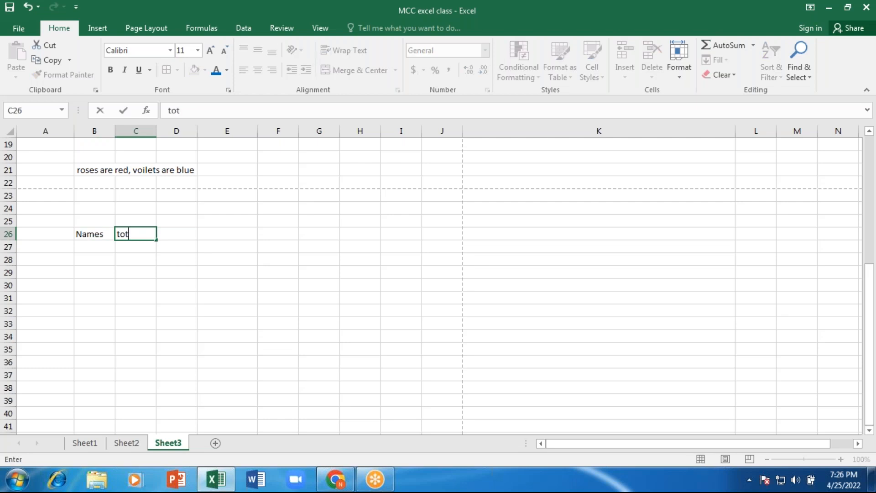
type("al marks")
key("Tab")
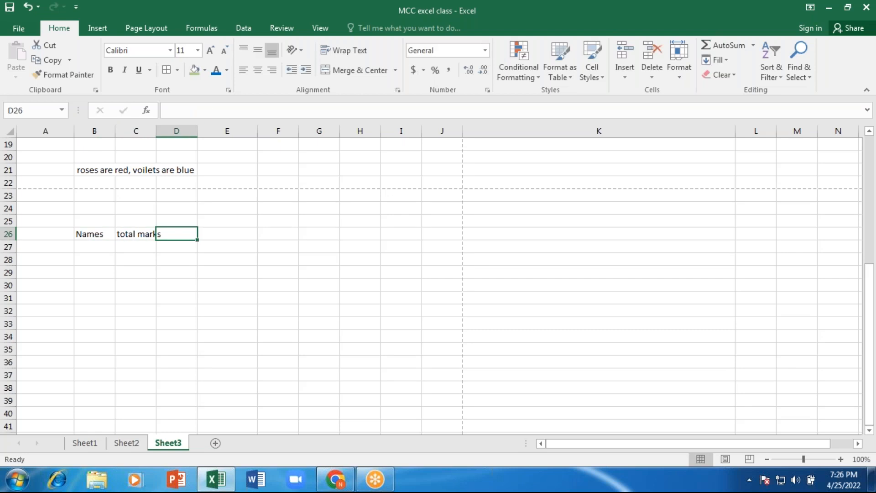
type("per")
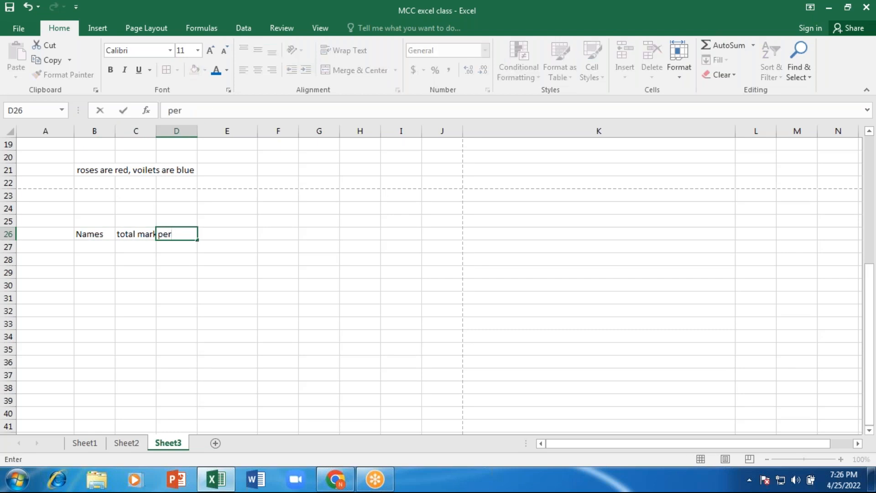
type("centage")
key("Tab")
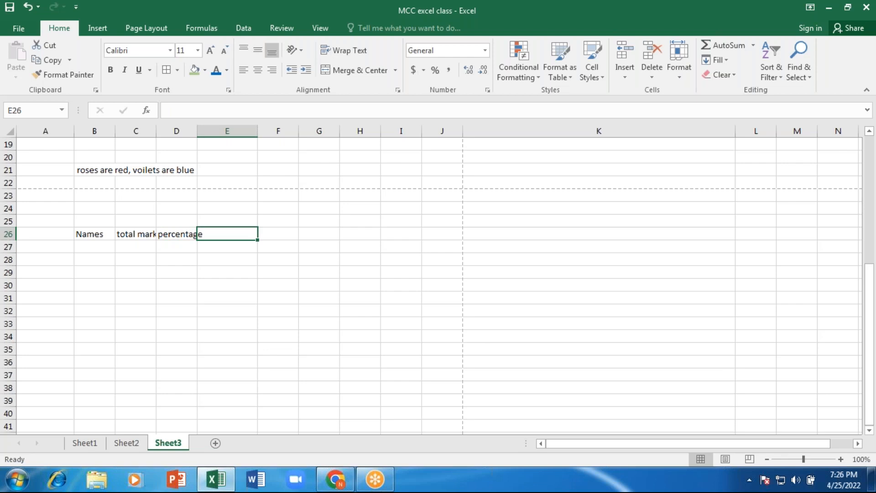
type("result")
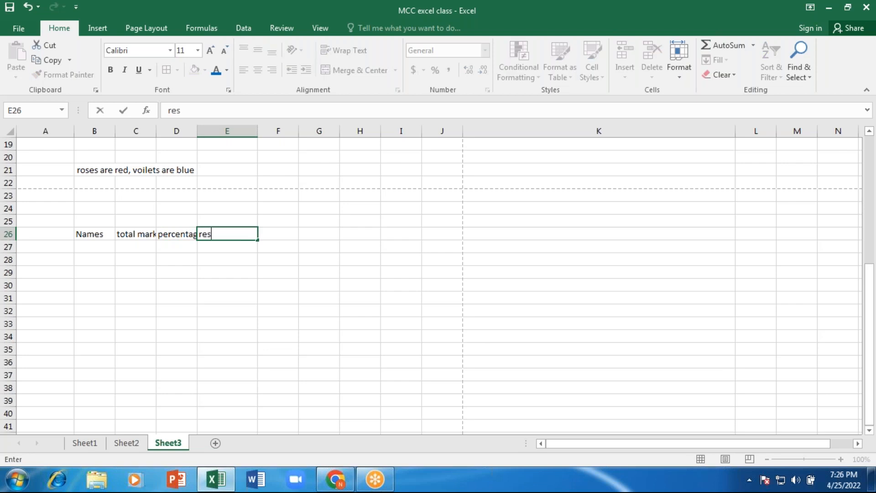
key("ctrl+Return")
key("Left")
key("Left")
key("Left")
key("Down")
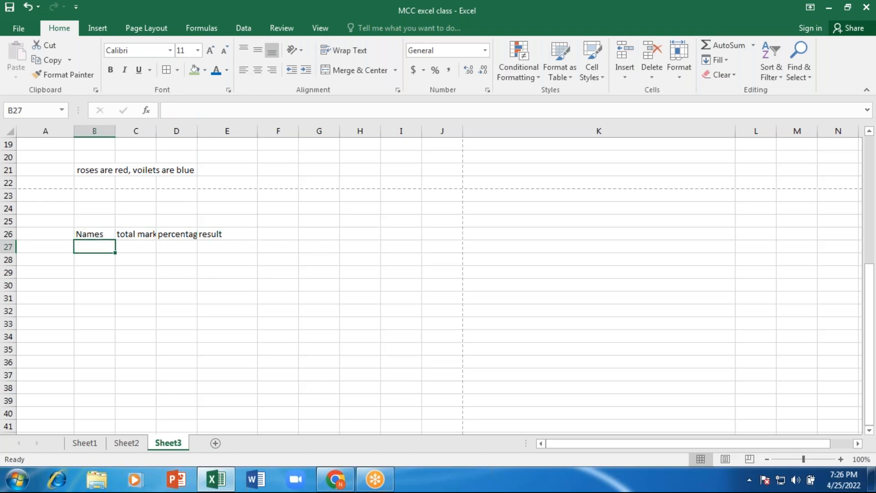
- Enter the student names A, B, C and D down the Names column
type("A")
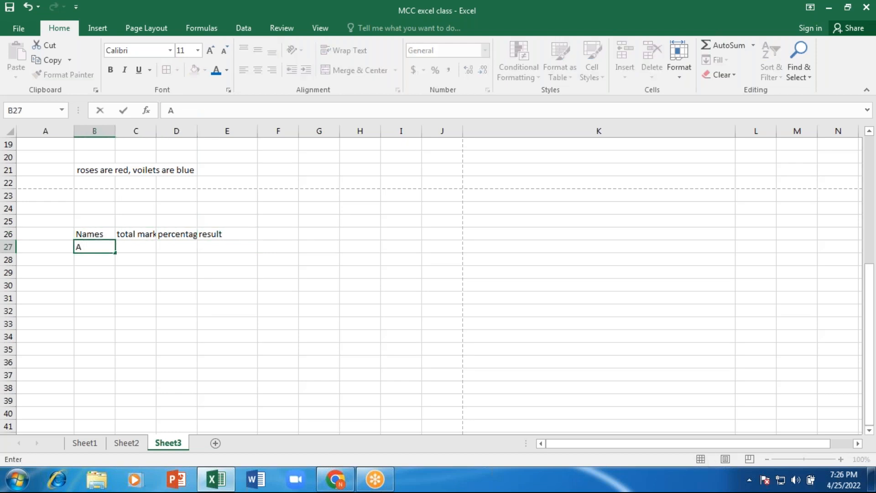
key("Return")
type("B")
key("Return")
type("C")
key("Return")
type("D")
key("Return")
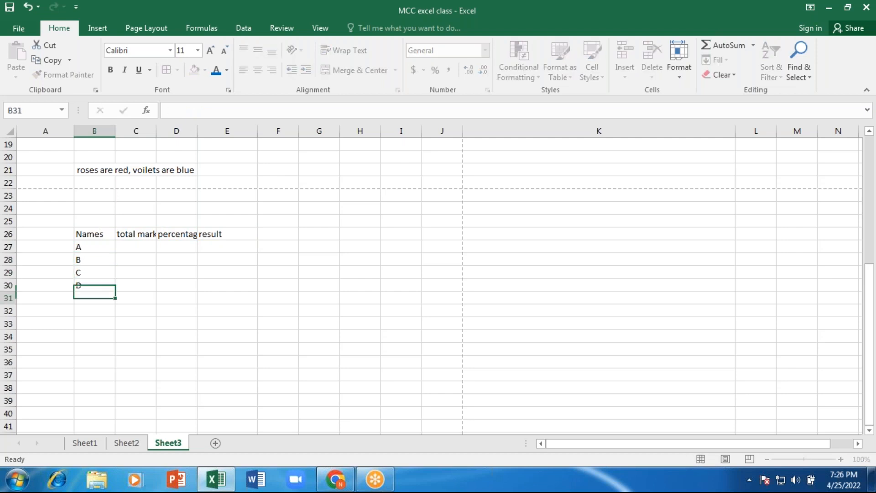
- Enter total marks 344, 455, 236 and 456 in C27:C30
key("Up")
key("Up")
key("Up")
key("Up")
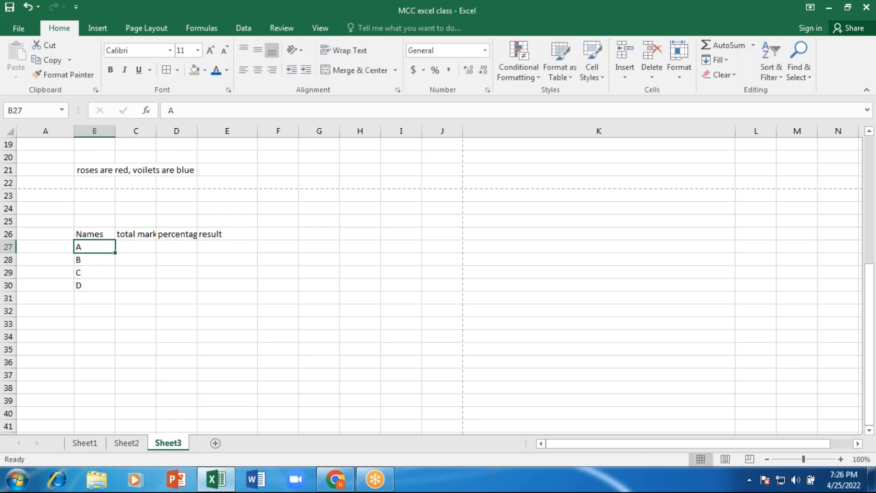
key("Right")
type("3")
key("BackSpace")
type("344")
key("Return")
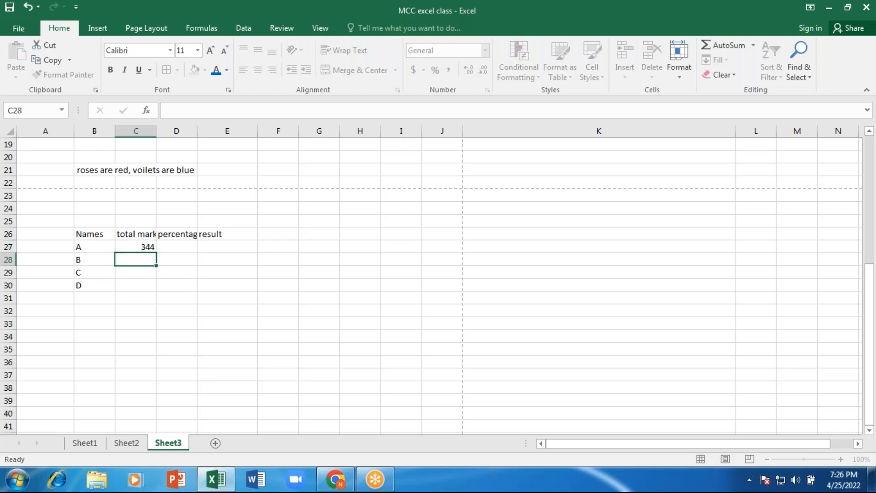
type("455")
key("Return")
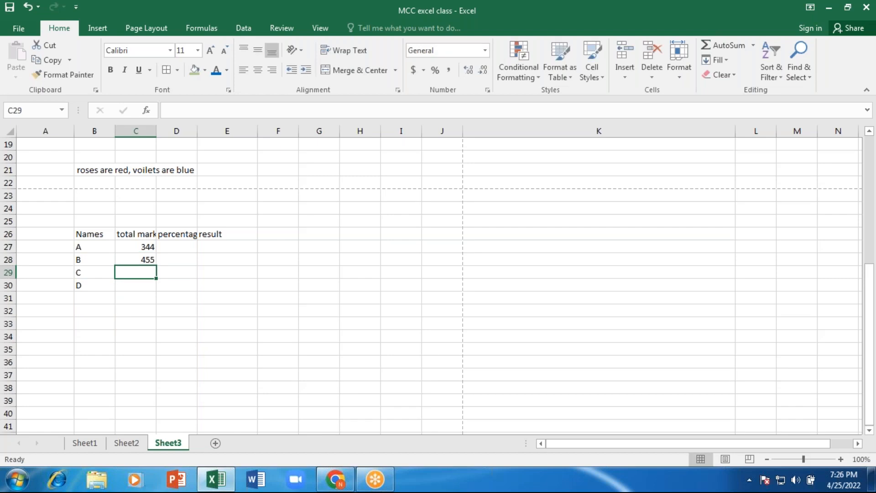
type("236")
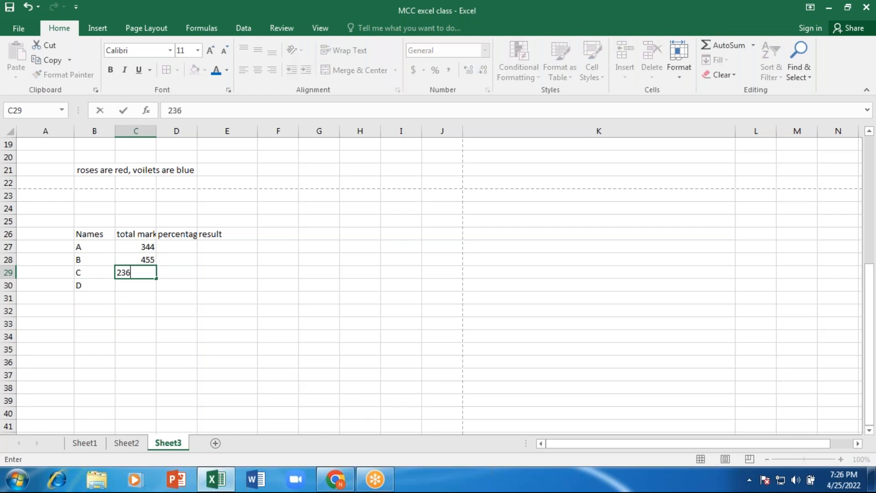
key("Return")
type("456")
key("Return")
key("Up")
key("Up")
key("Up")
key("Up")
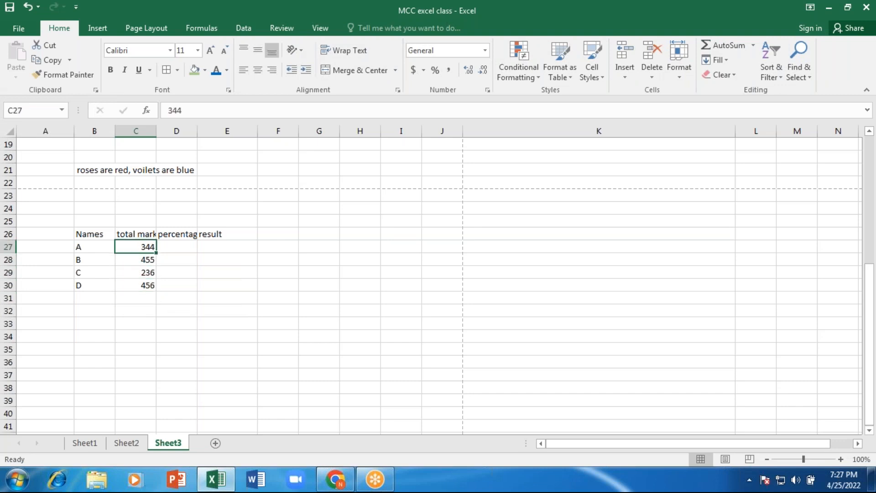
- Enter percentages 40, 50, 60 and 36 in D27:D30
key("Right")
type("40")
key("Return")
type("50")
key("Return")
type("60")
key("Return")
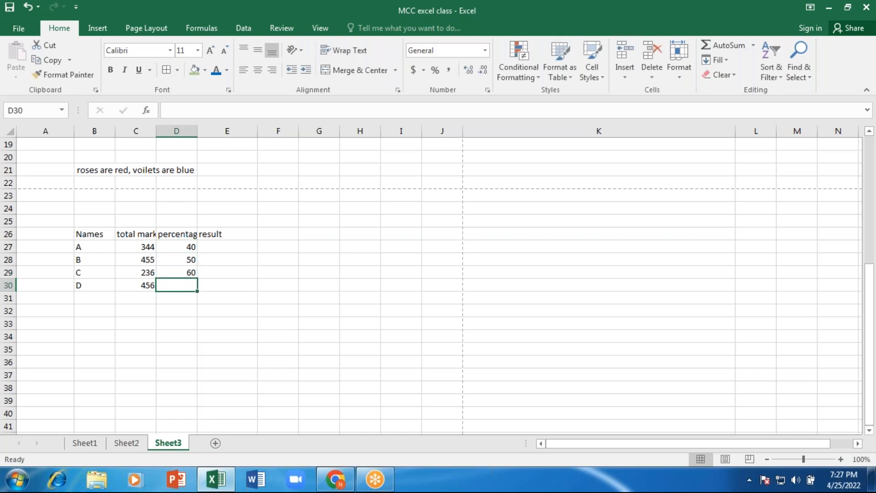
key("BackSpace")
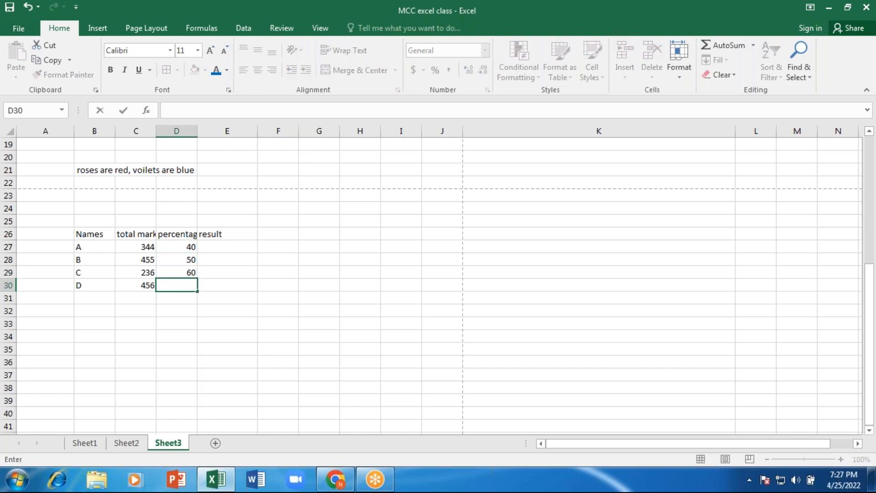
type("36")
key("Return")
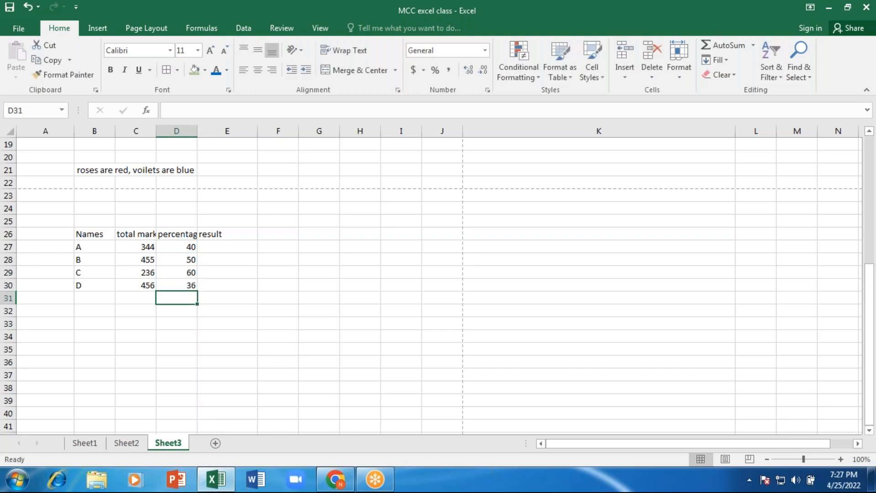
- Enter the results Pass, Pass, Pass and Fail in E27:E30
key("Up")
key("Up")
key("Up")
key("Right")
key("Up")
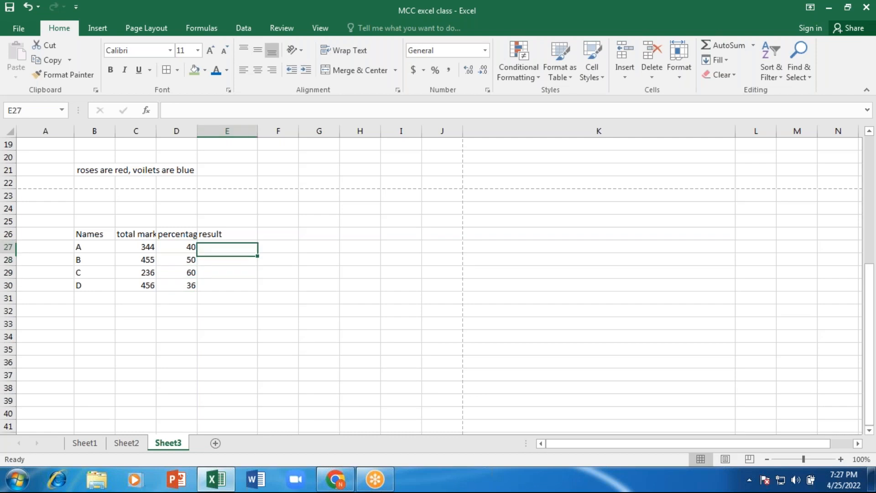
type("Pass")
key("Return")
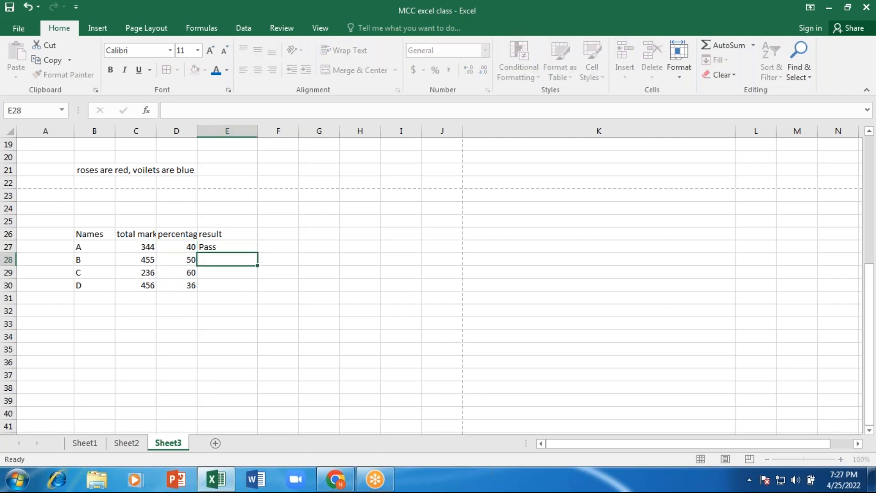
type("Pass")
key("Return")
type("Pa")
key("Return")
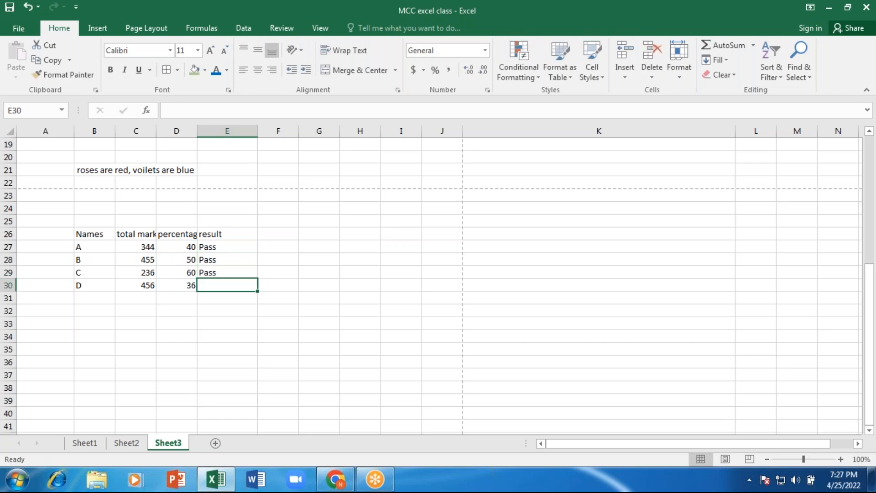
type("Fail")
key("Return")
key("Up")
key("Up")
key("Up")
key("Left")
key("Left")
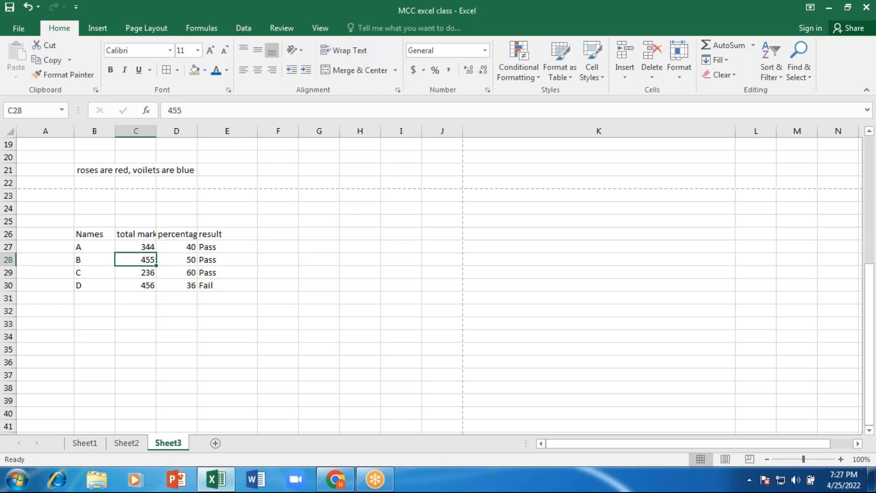
key("Up")
key("Up")
key("Up")
- Type the title 'MCC college report' in B25 above the table
key("Left")
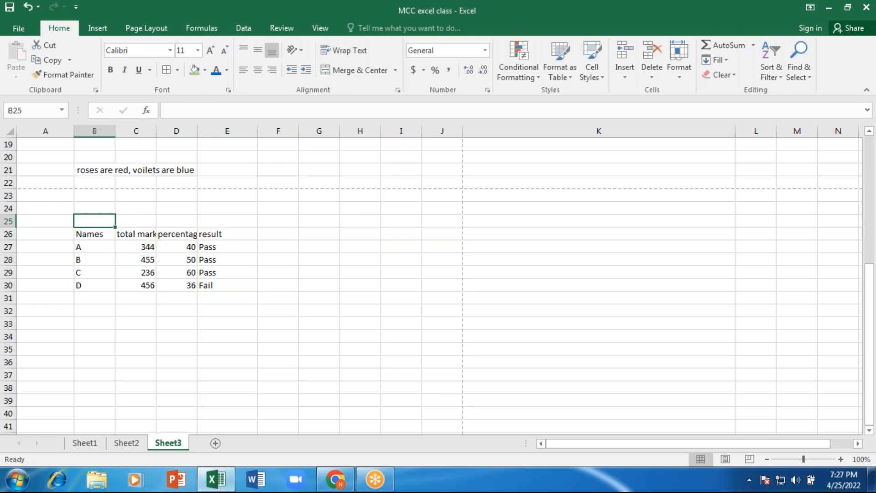
type("MMC")
key("BackSpace")
key("BackSpace")
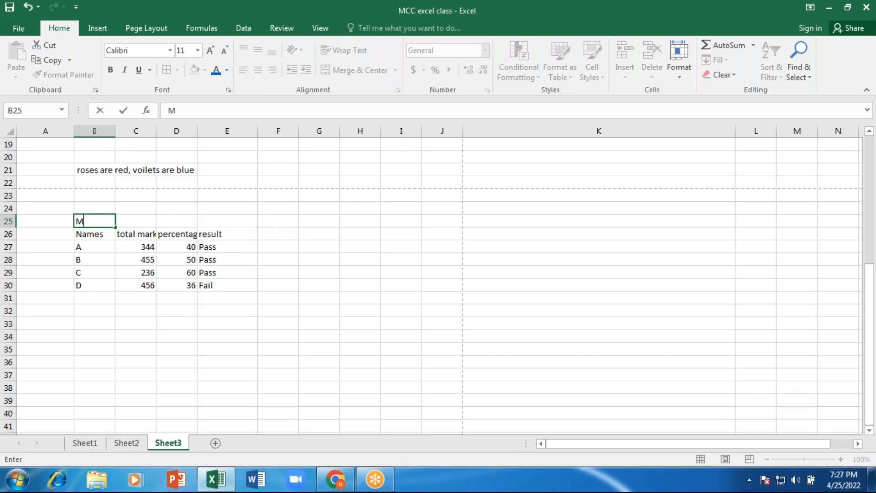
type("CC college report")
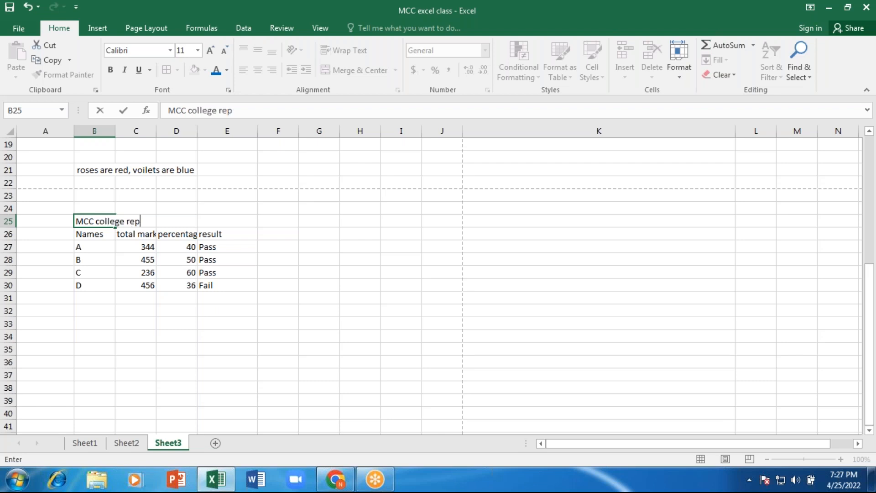
key("Return")
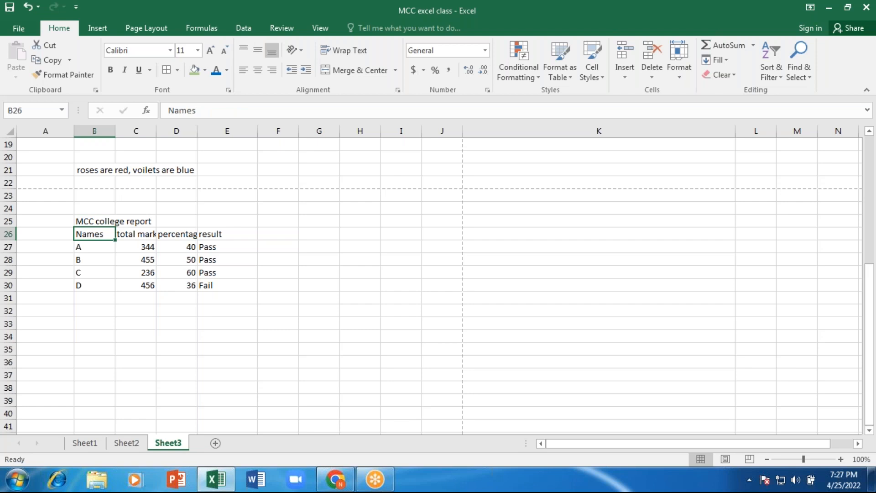
- Apply All Borders to the whole table B25:E30
left_click_drag(98, 223, 205, 284)
left_click(167, 72)
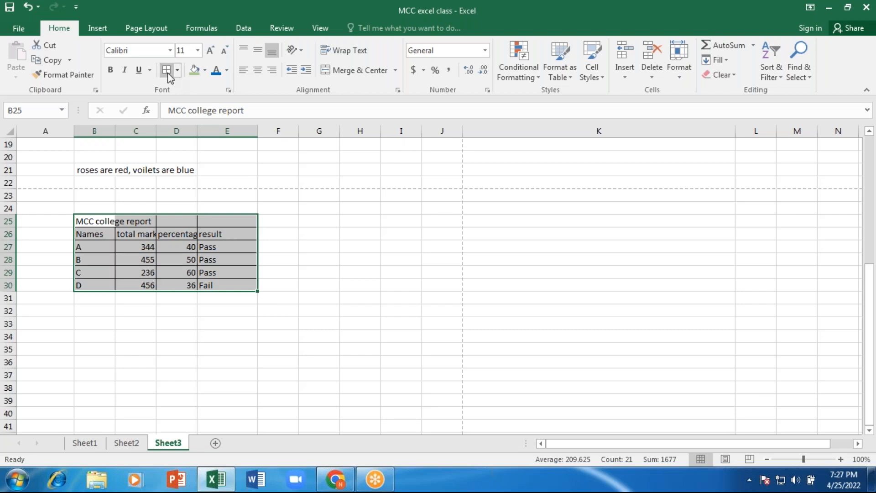
left_click(167, 285)
- Widen the Names column and merge & centre the title across B25:E25
left_click(128, 222)
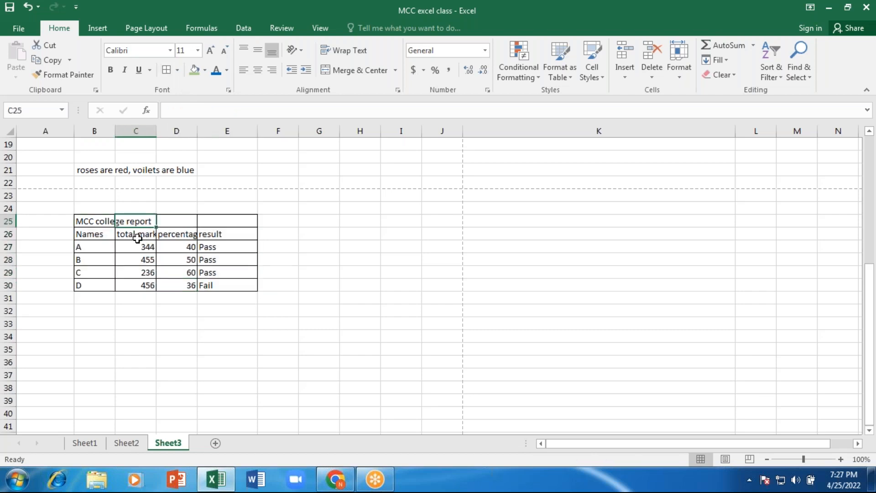
left_click_drag(115, 131, 178, 131)
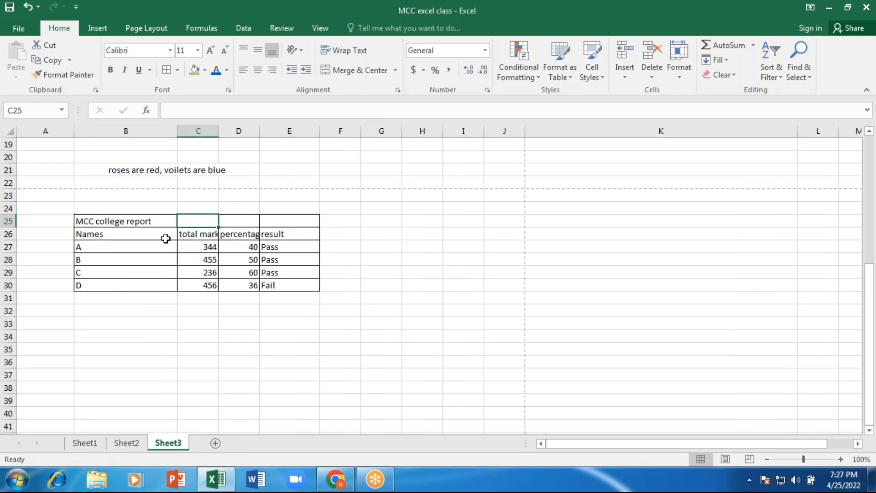
left_click(152, 224)
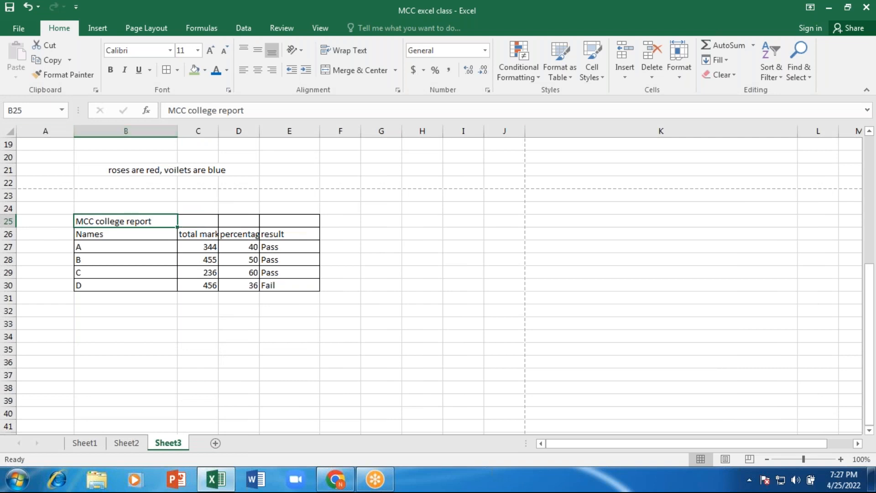
left_click(115, 270)
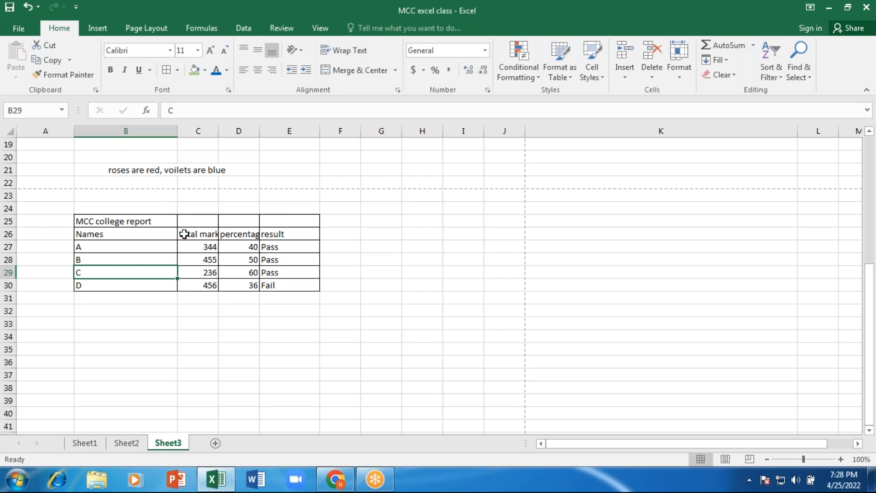
left_click(119, 223)
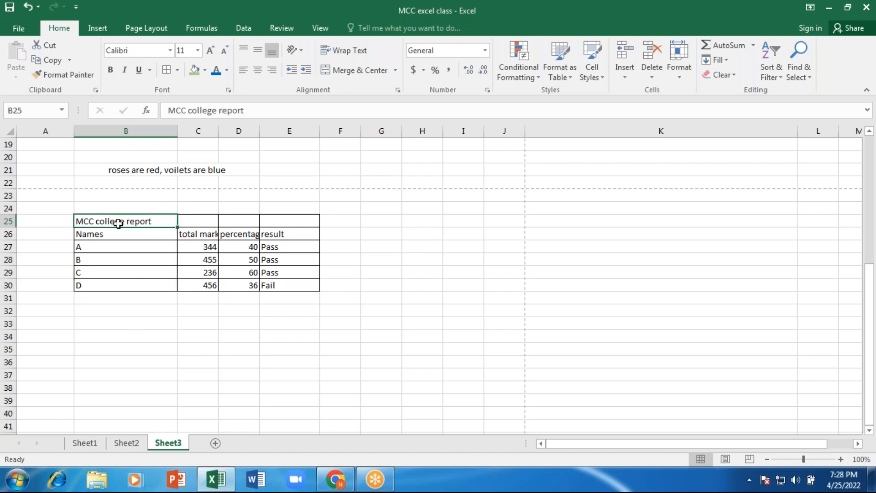
key("shift+Right")
key("shift+Right")
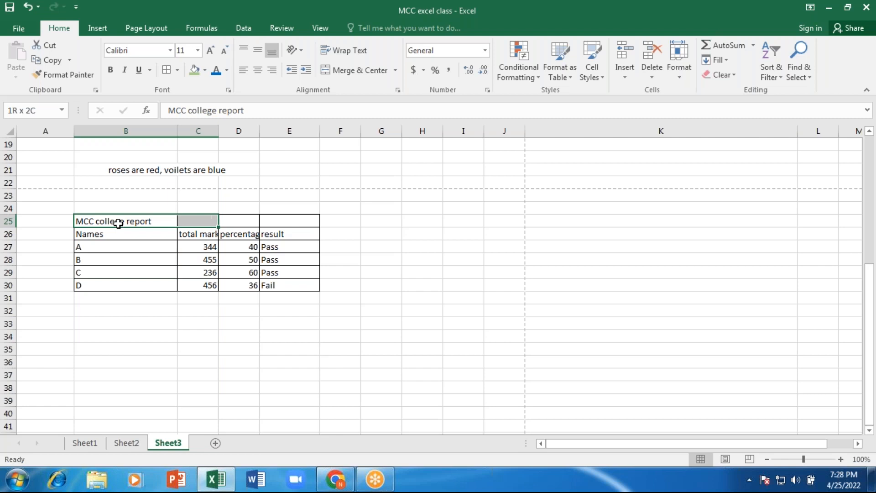
key("shift+Right")
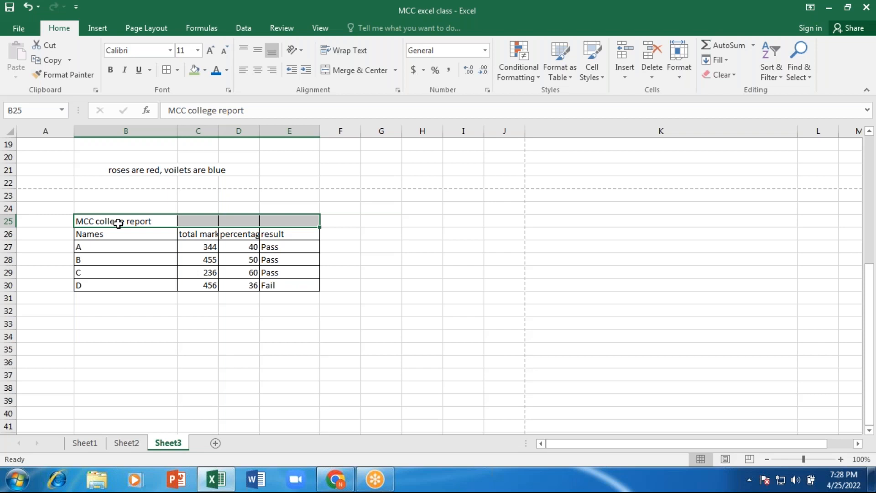
left_click(360, 70)
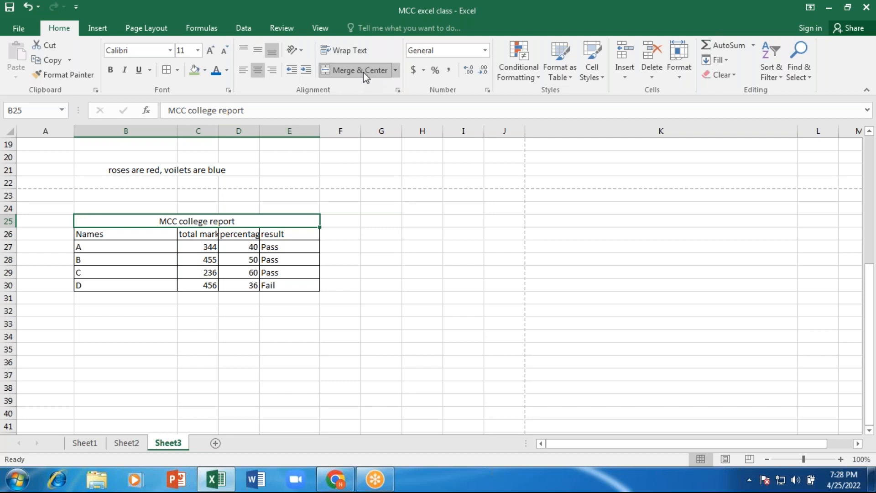
- Give the merged MCC college report title cell a green fill
left_click(251, 327)
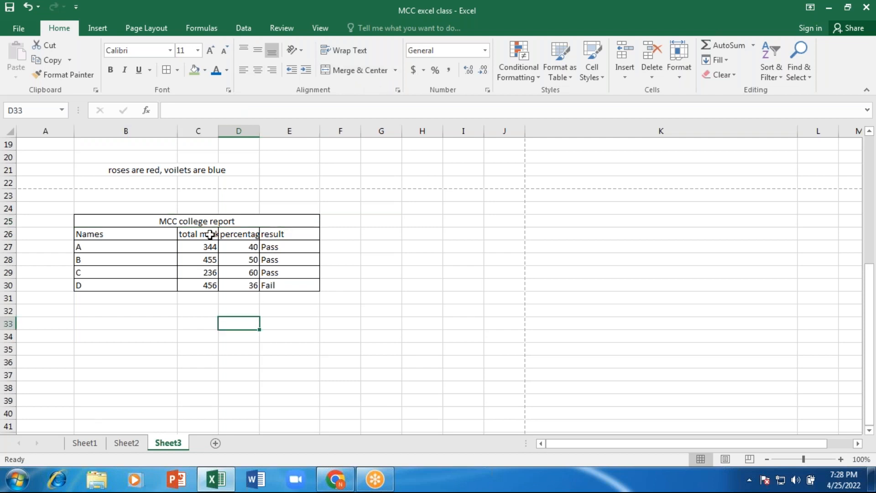
left_click(202, 222)
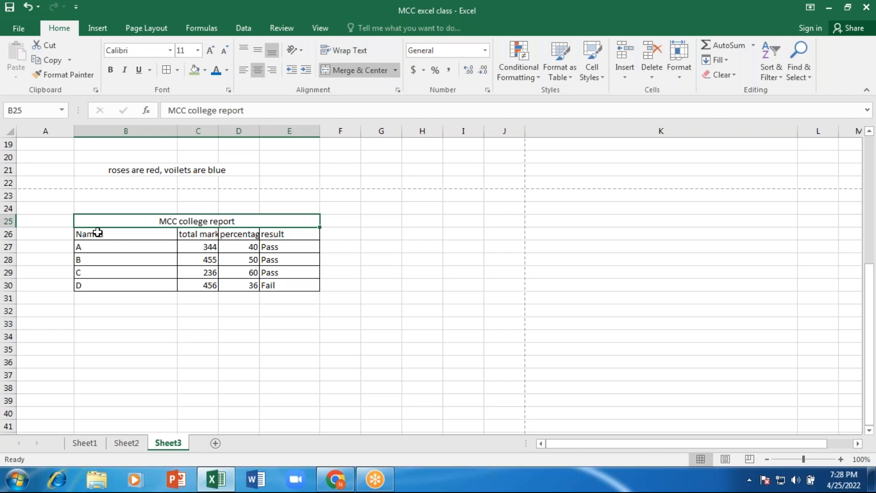
left_click(97, 232)
left_click(94, 221)
left_click(194, 71)
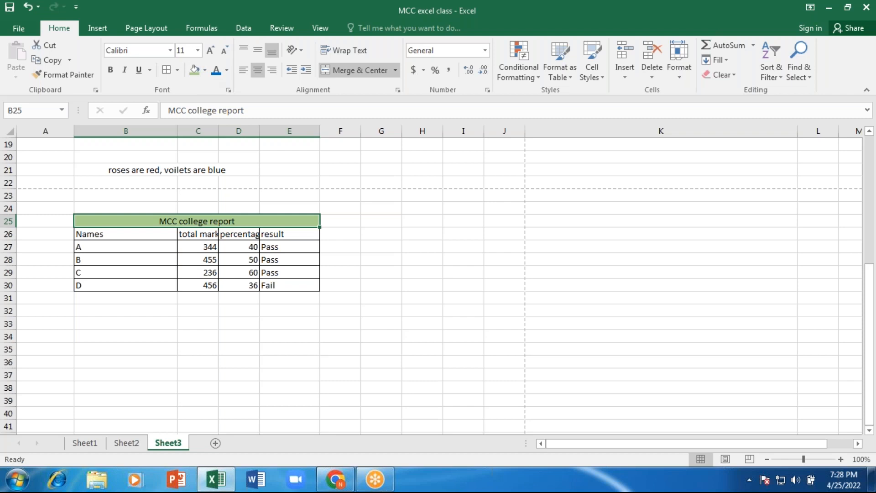
- Fill the heading row B26:E26 with a pale green tint
left_click(94, 232)
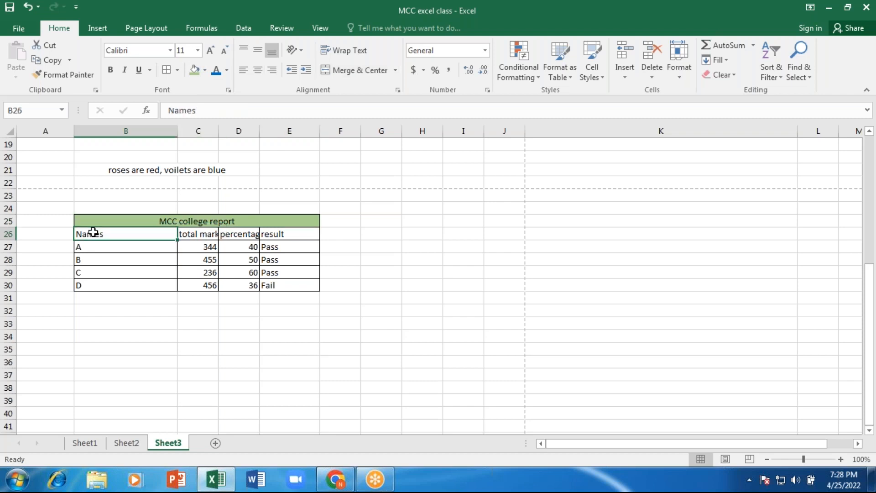
key("shift+Right")
key("shift+Right")
key("shift+Right")
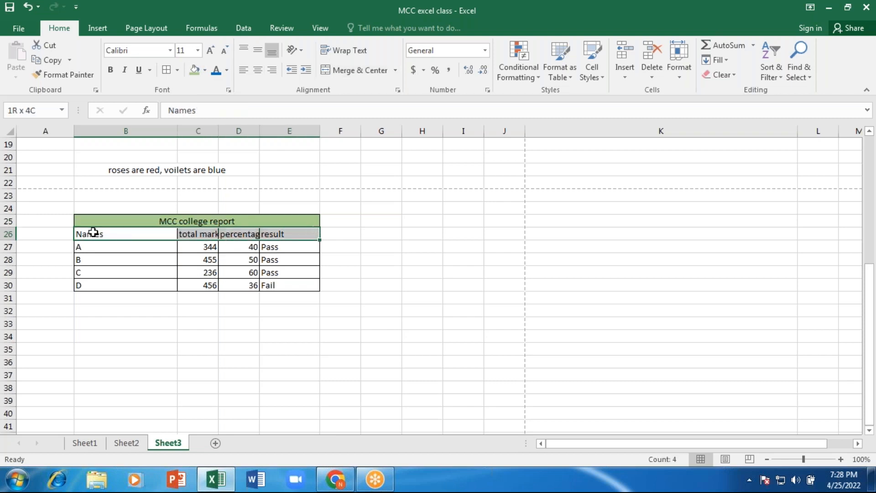
left_click(205, 70)
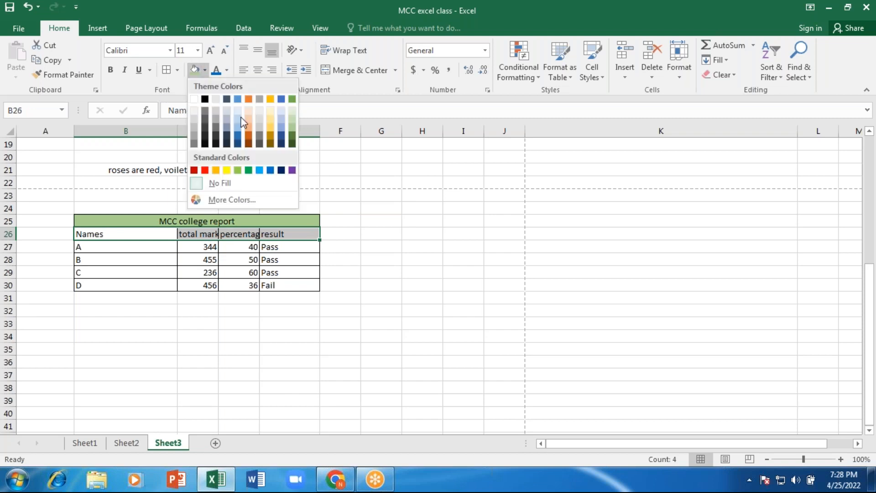
left_click(292, 111)
left_click(270, 306)
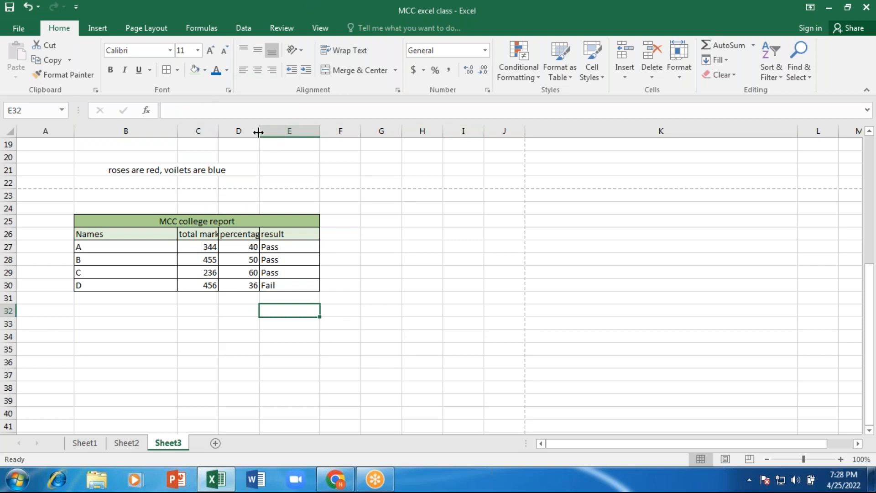
- AutoFit the percentage column width so its heading shows in full
double_click(260, 131)
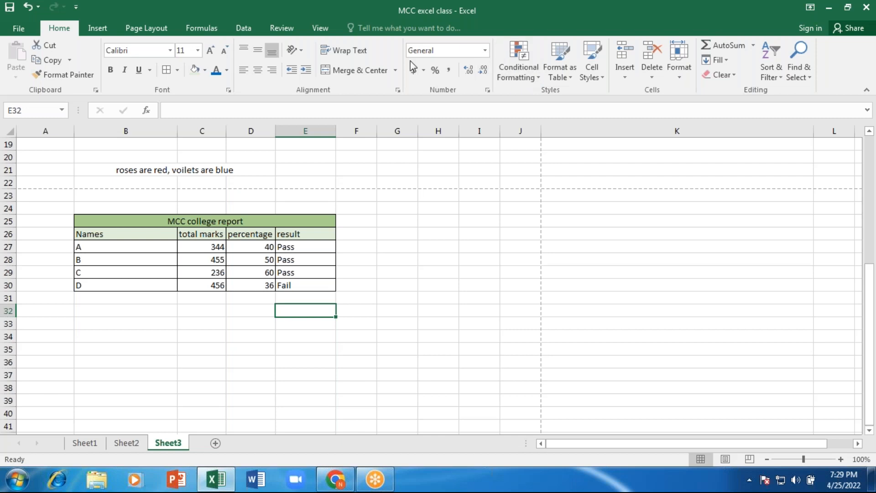
- Give C27's total marks (344) Accounting format and list the available currency symbols
left_click(296, 335)
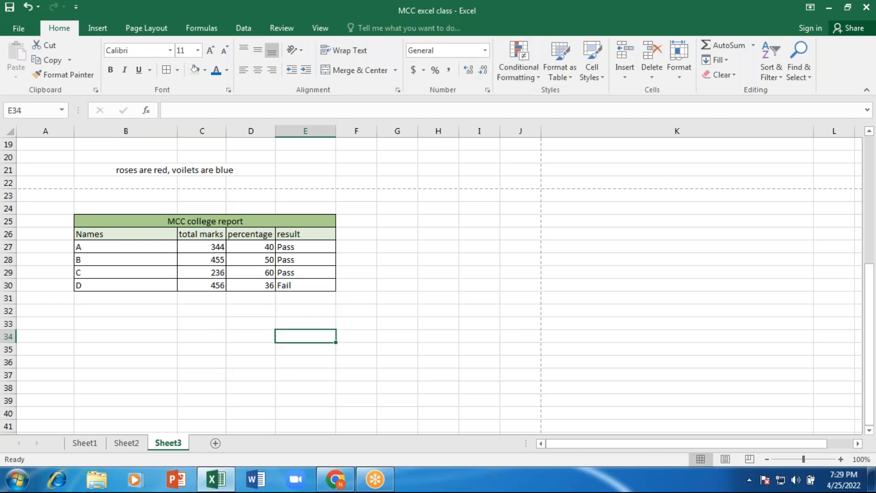
left_click(221, 247)
left_click(436, 72)
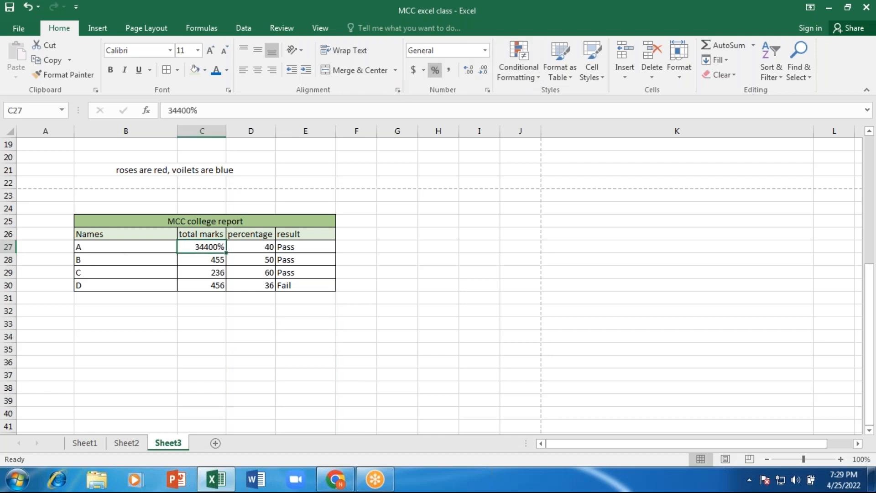
left_click(416, 71)
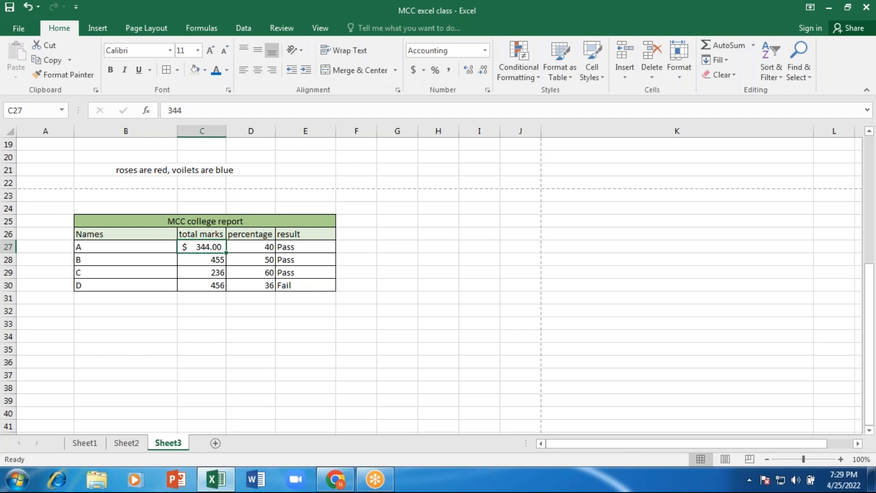
left_click(425, 70)
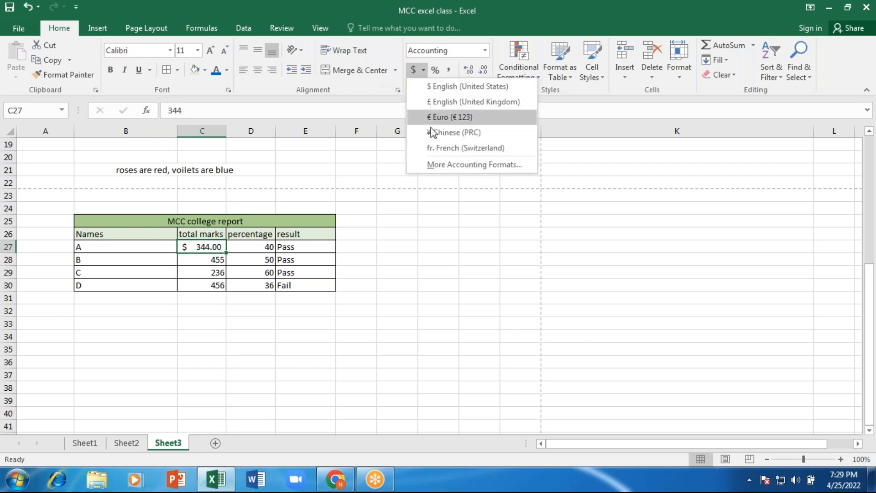
- In Format Cells, choose the Currency category with the ₹ Hindi symbol and 2 decimals
left_click(455, 164)
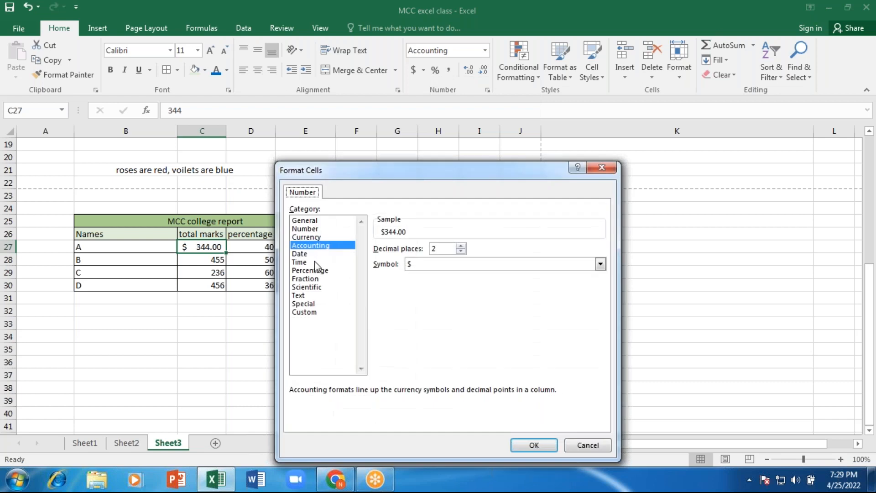
left_click(316, 237)
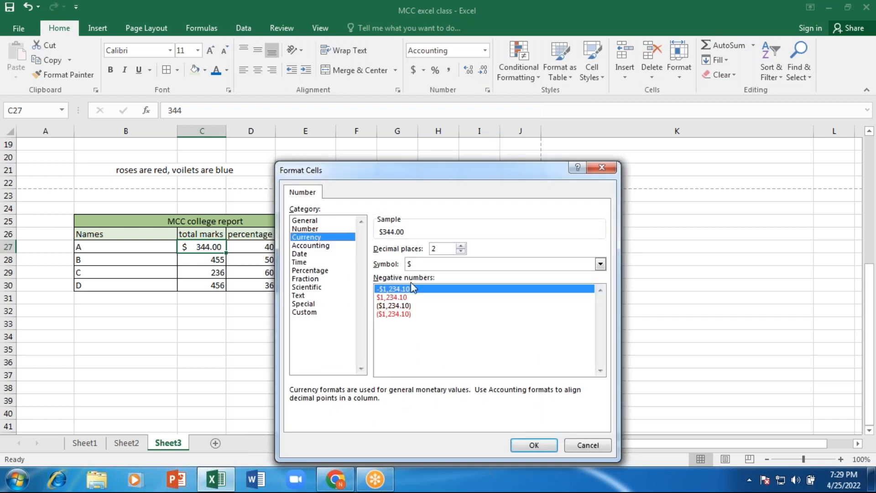
left_click(601, 264)
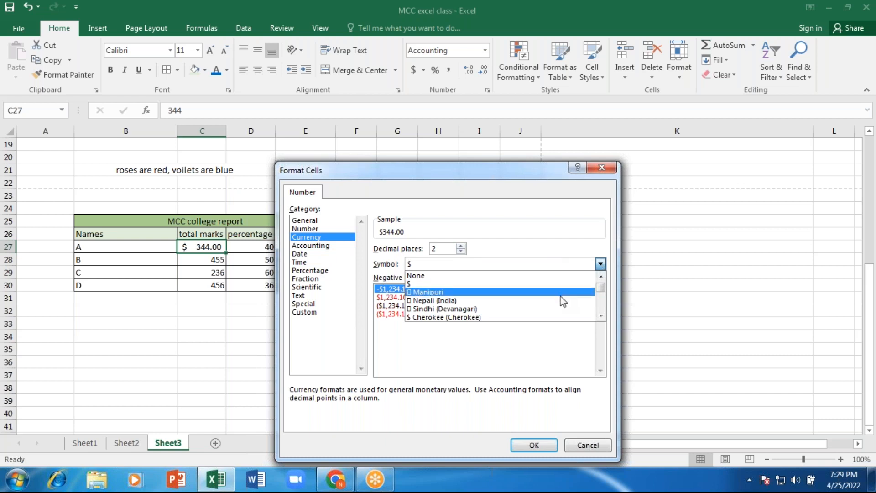
scroll(564, 299, "down", 3)
scroll(565, 300, "down", 8)
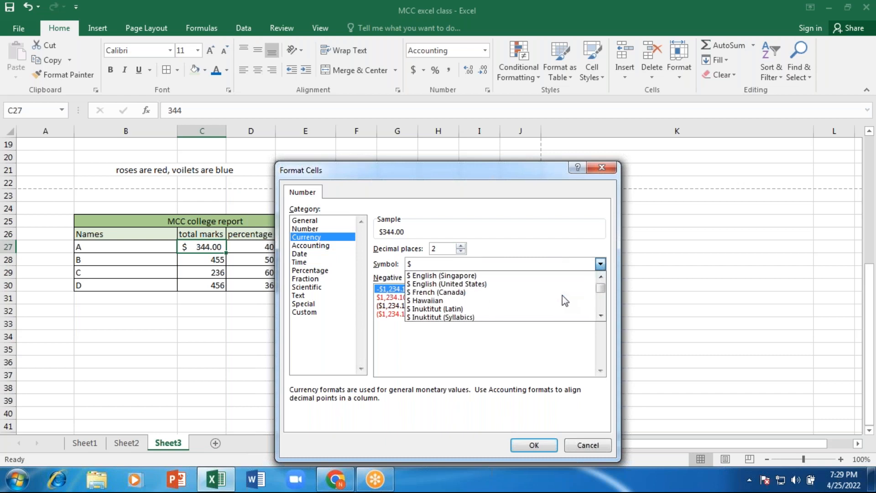
scroll(562, 294, "down", 10)
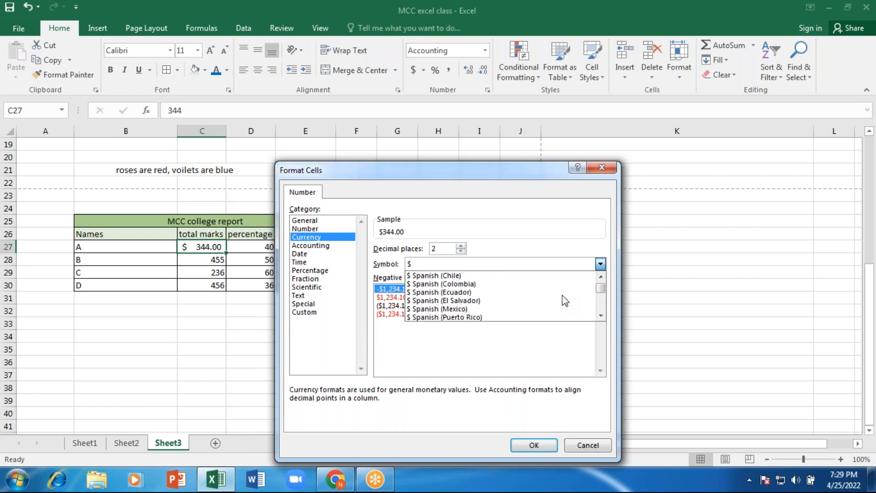
scroll(562, 295, "down", 3)
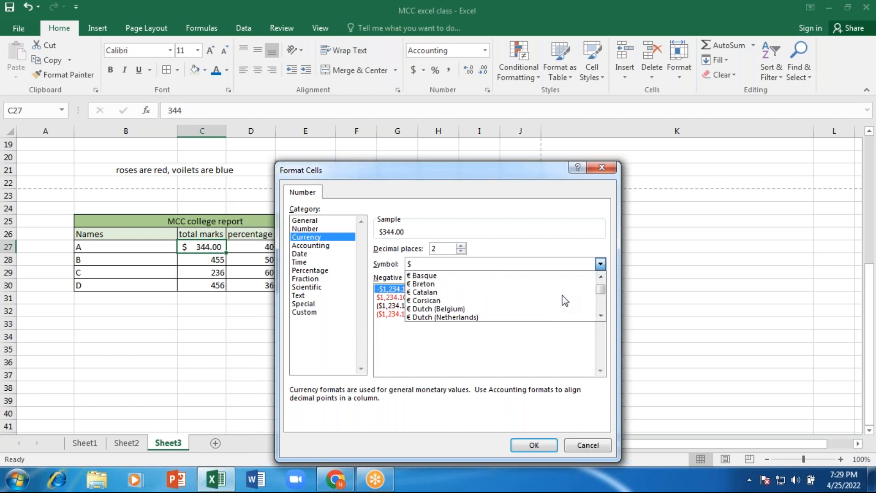
scroll(562, 295, "down", 2)
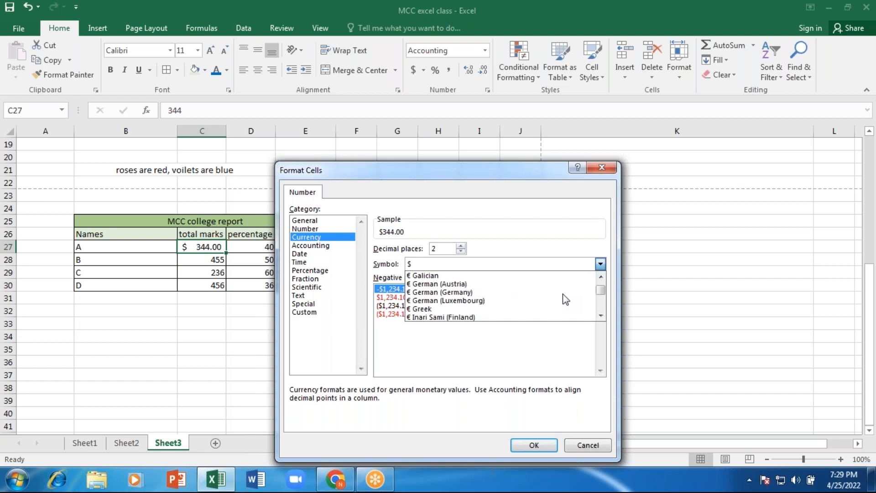
scroll(565, 300, "down", 8)
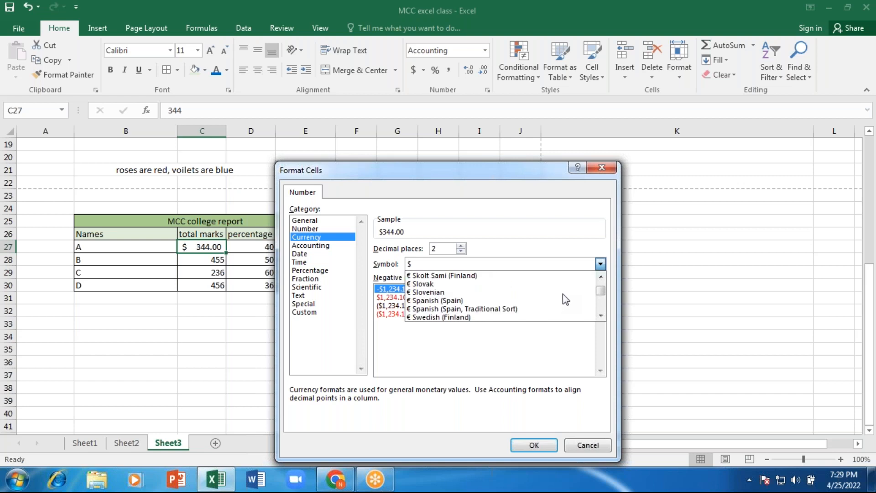
scroll(565, 300, "down", 1)
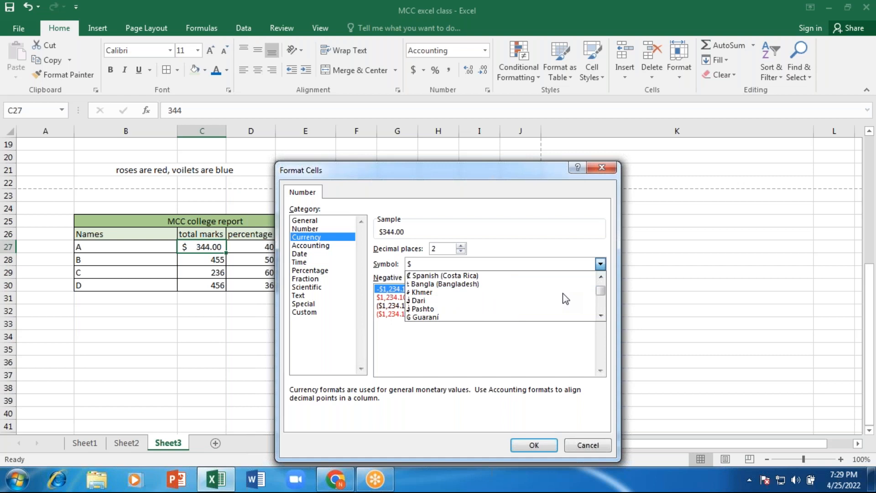
scroll(563, 295, "down", 2)
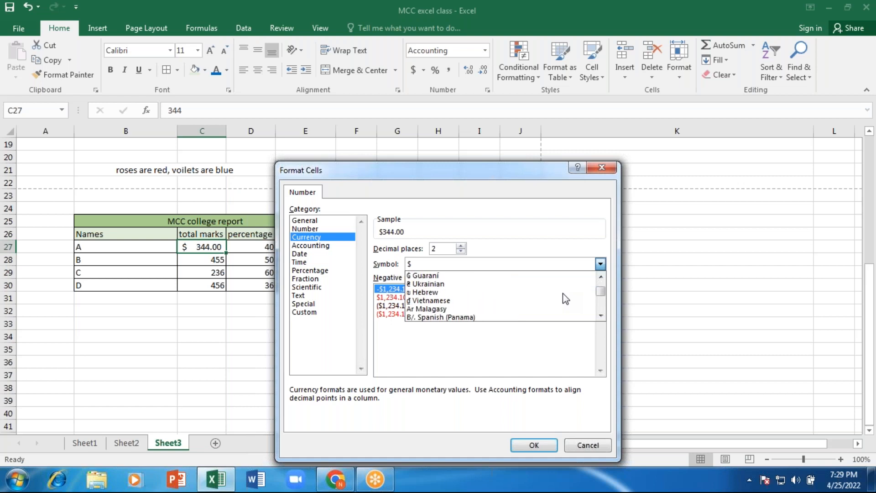
scroll(563, 294, "down", 5)
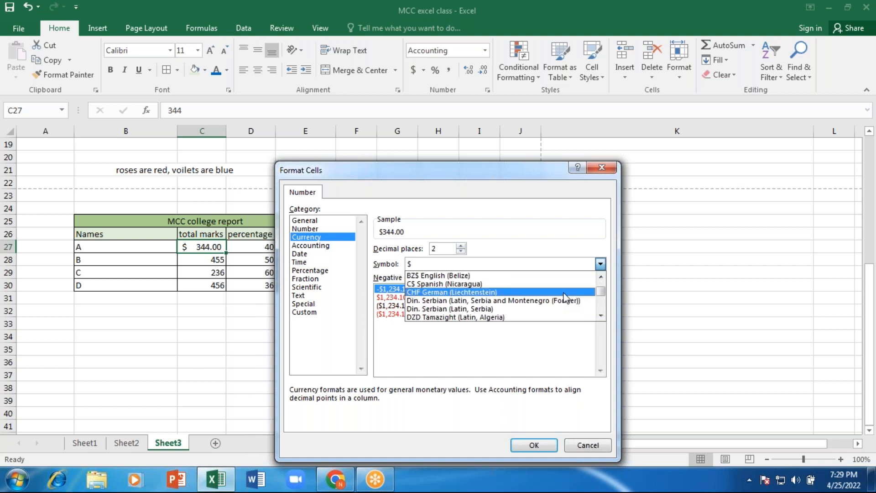
scroll(566, 297, "down", 5)
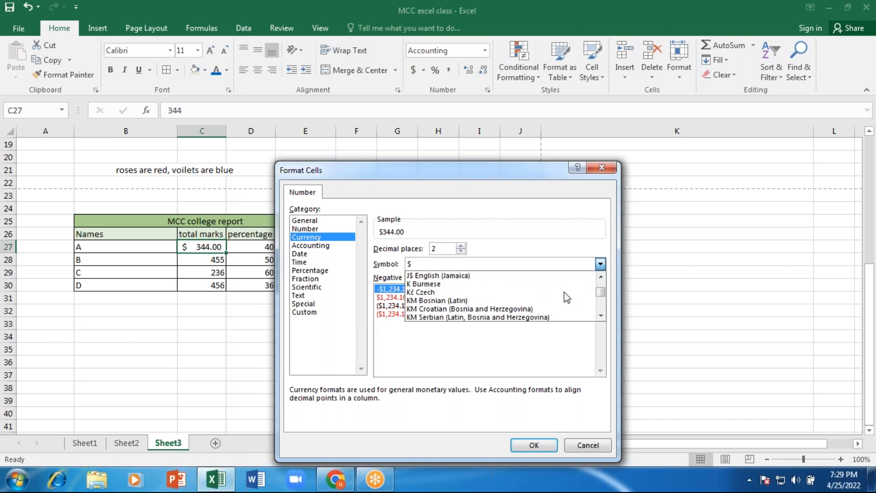
scroll(565, 292, "down", 5)
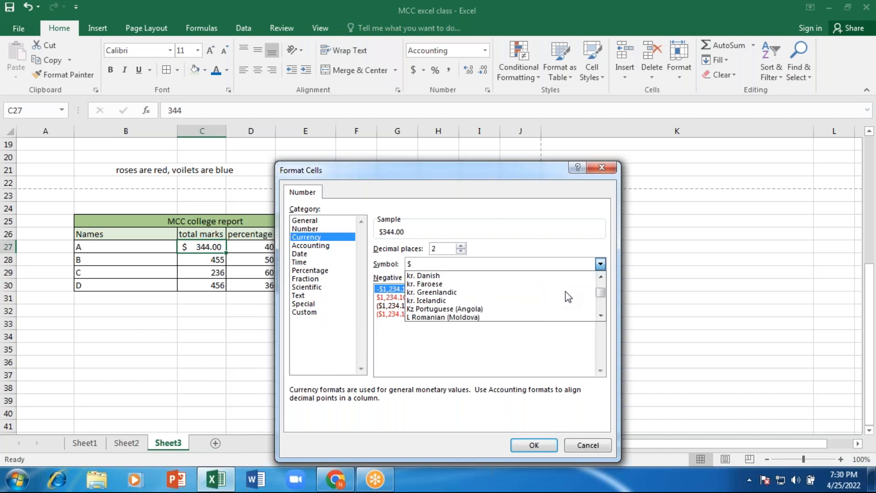
scroll(566, 297, "down", 5)
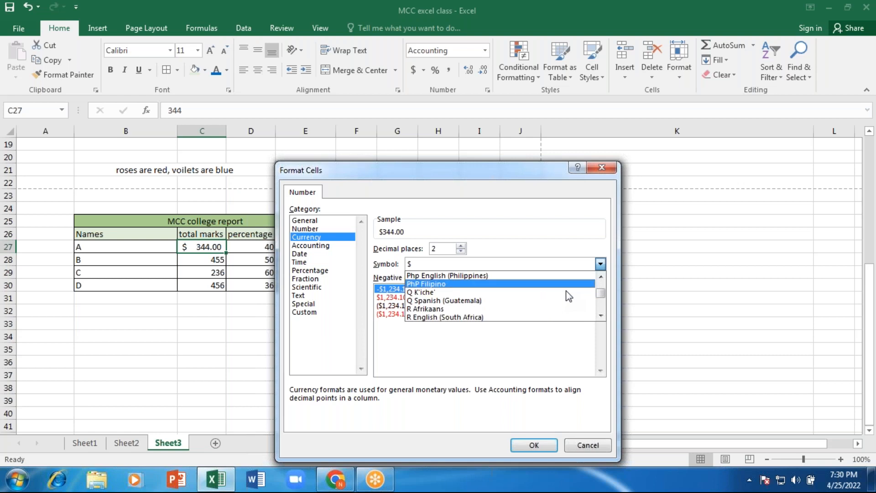
scroll(565, 295, "down", 5)
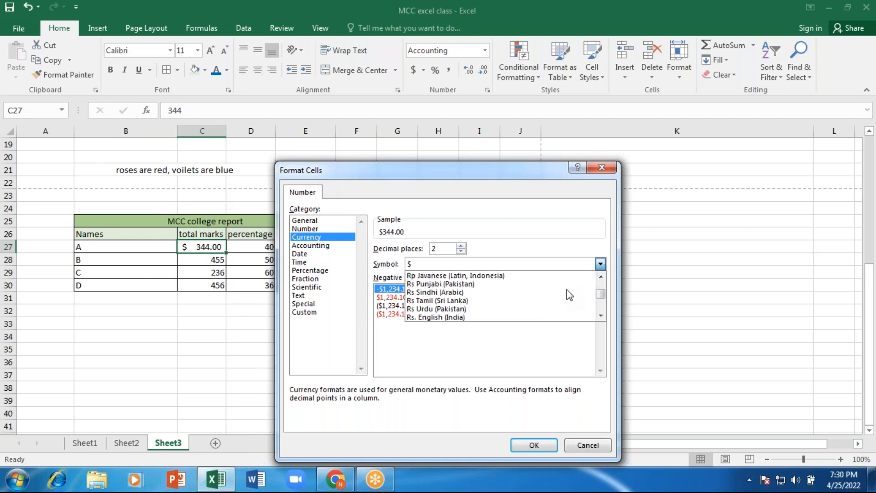
scroll(567, 289, "down", 5)
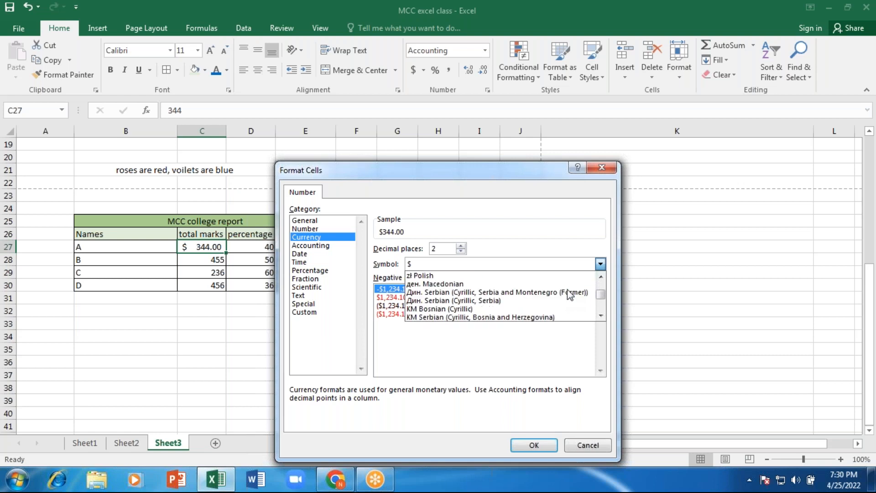
scroll(541, 356, "down", 2)
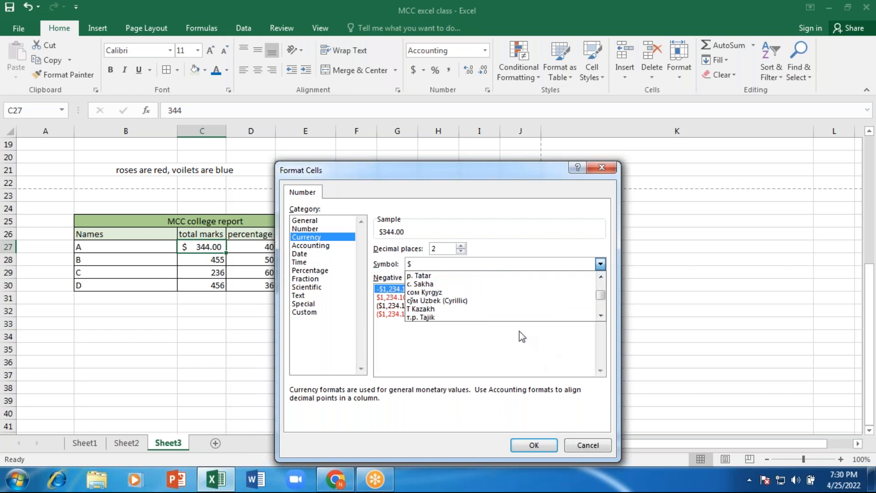
scroll(497, 295, "down", 6)
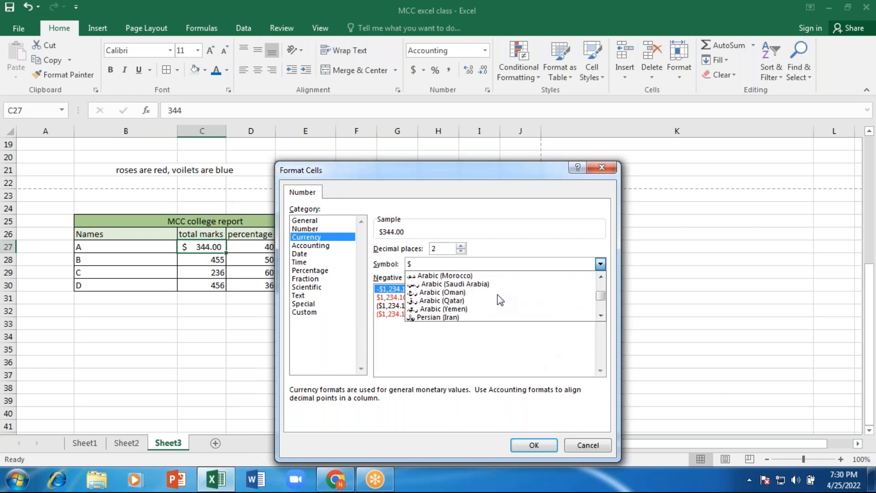
scroll(498, 295, "up", 1)
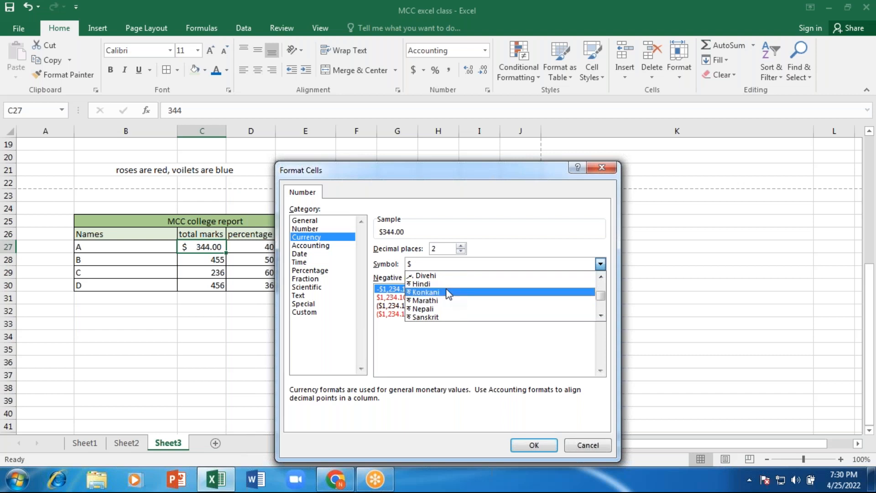
scroll(443, 312, "down", 1)
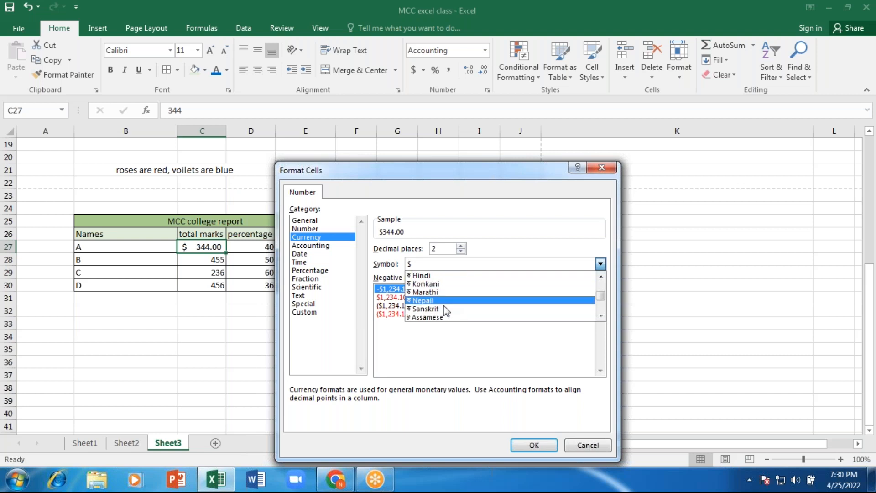
left_click(431, 276)
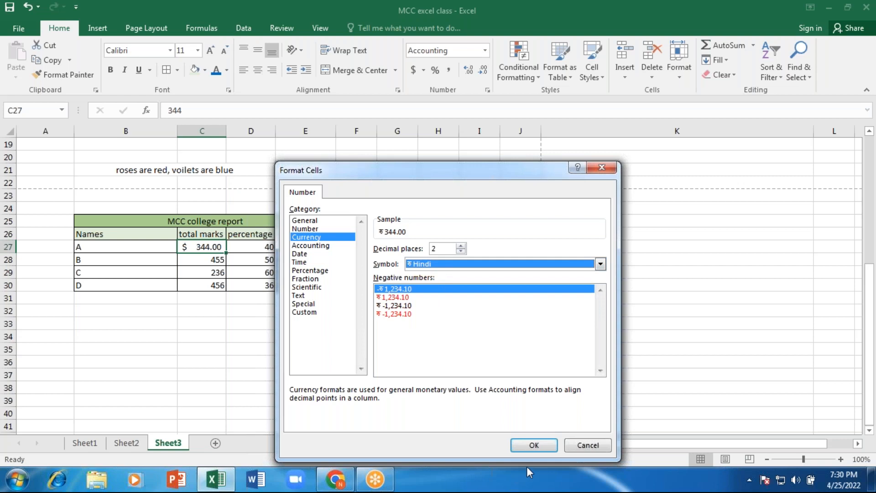
- Apply the ₹ currency format to C27 and fill it down to C30
left_click(533, 445)
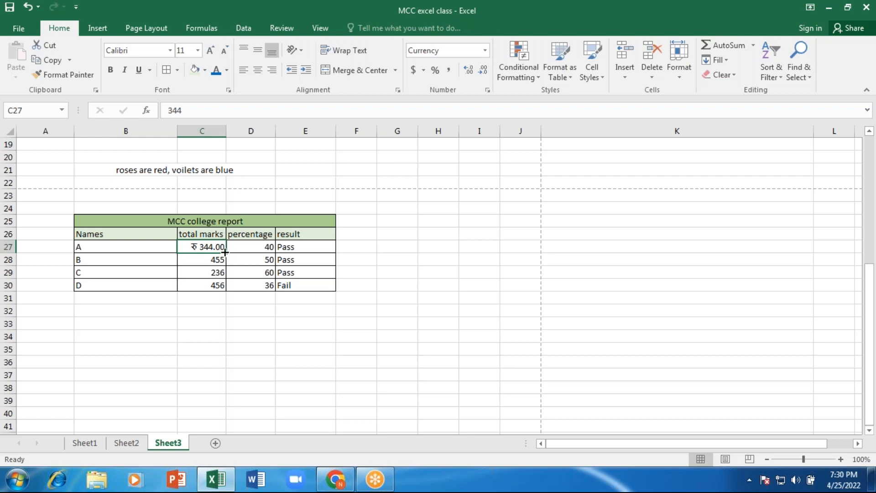
left_click_drag(226, 252, 227, 290)
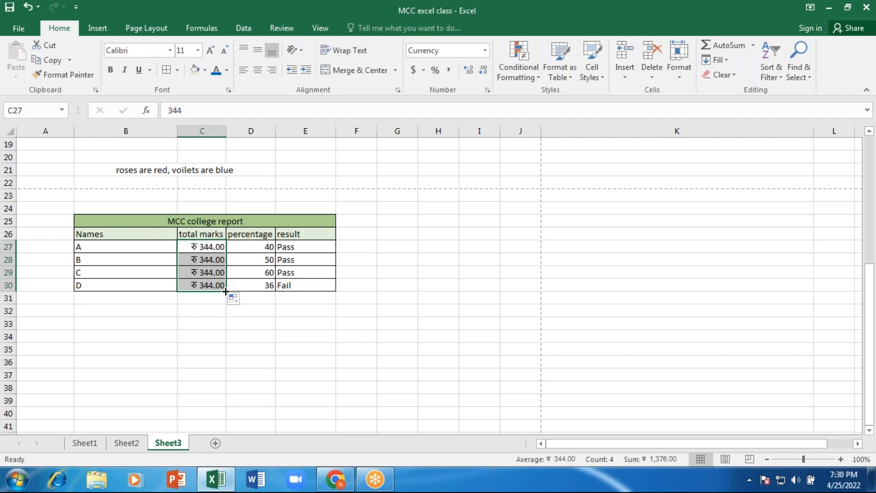
- Fill the 344.00 total down column C to row 37
left_click_drag(225, 291, 227, 380)
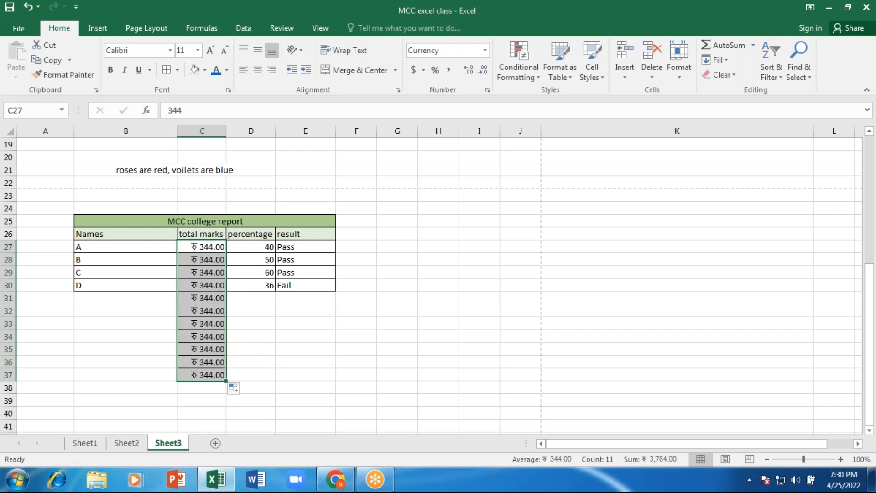
left_click(277, 365)
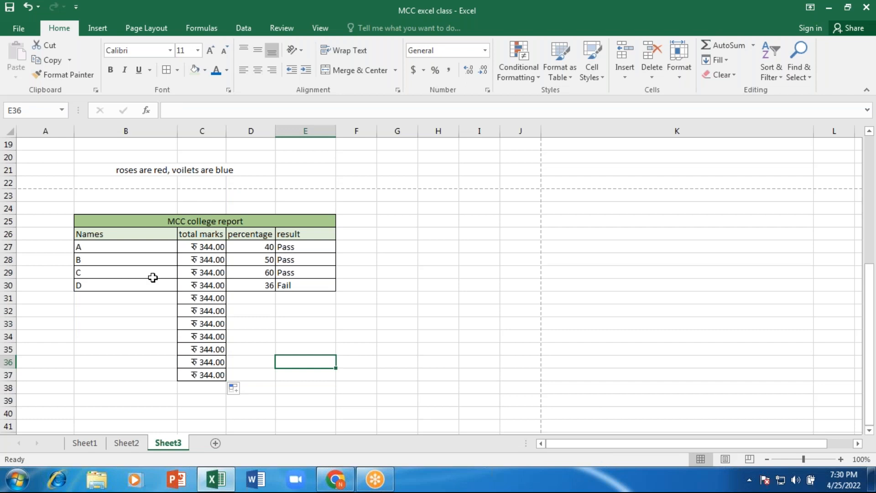
left_click(252, 315)
- Apply dollar Accounting format to C27:C37, then undo back to the original marks
left_click(193, 258)
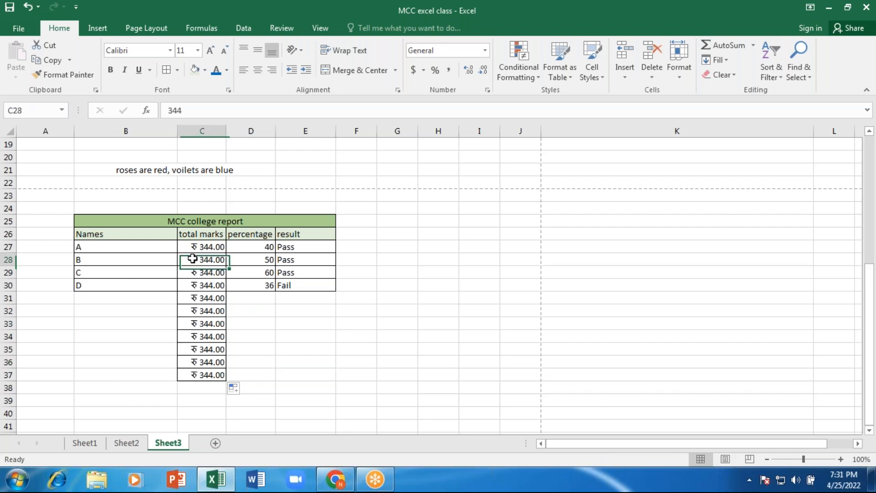
left_click_drag(199, 249, 205, 375)
left_click(412, 71)
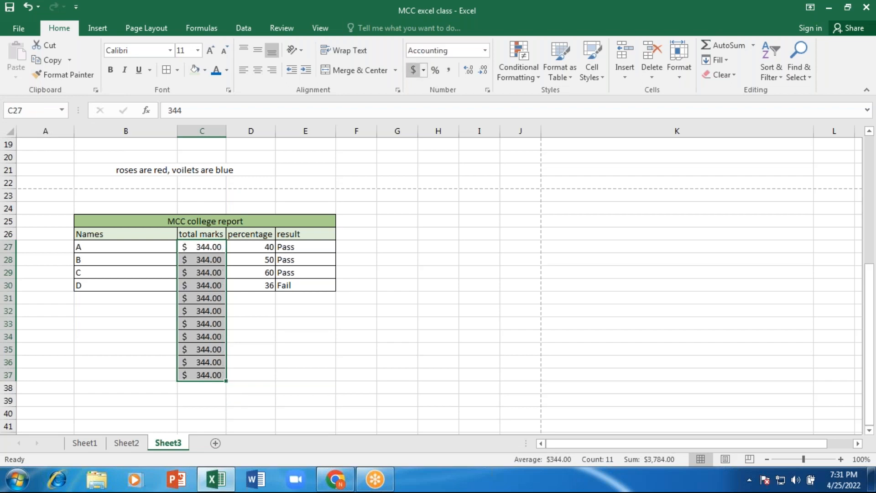
left_click(437, 301)
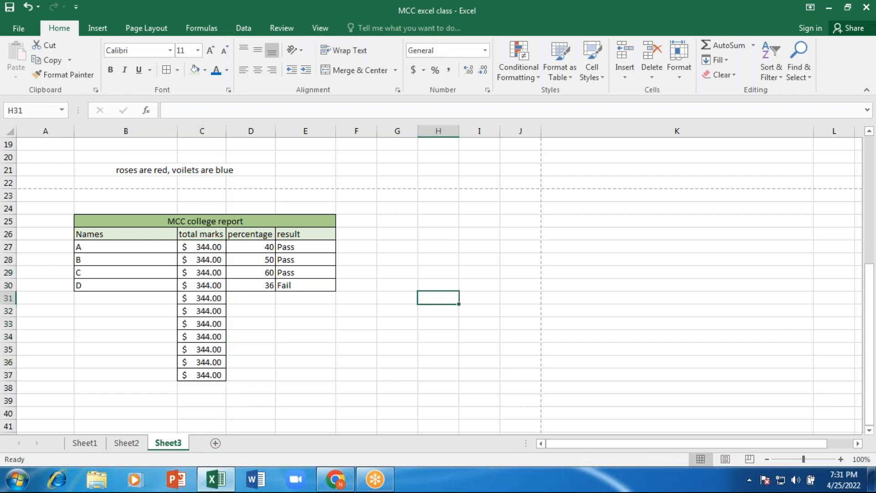
key("ctrl+z")
key("ctrl+z")
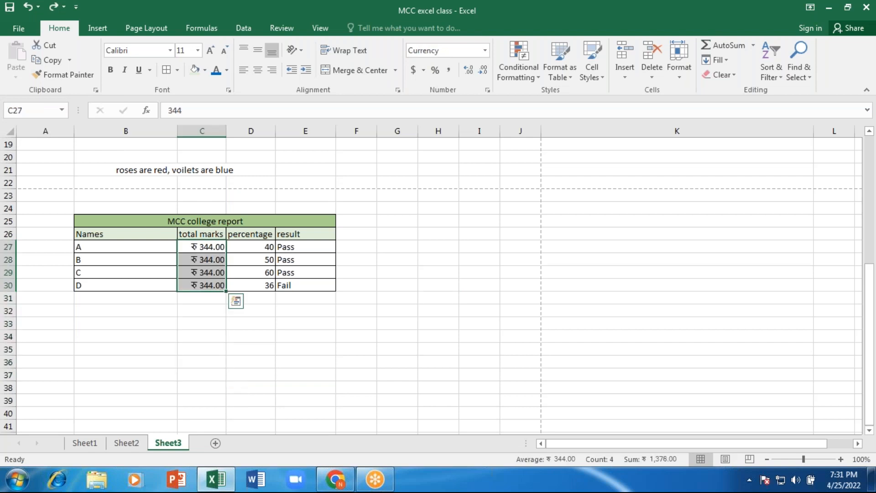
key("ctrl+z")
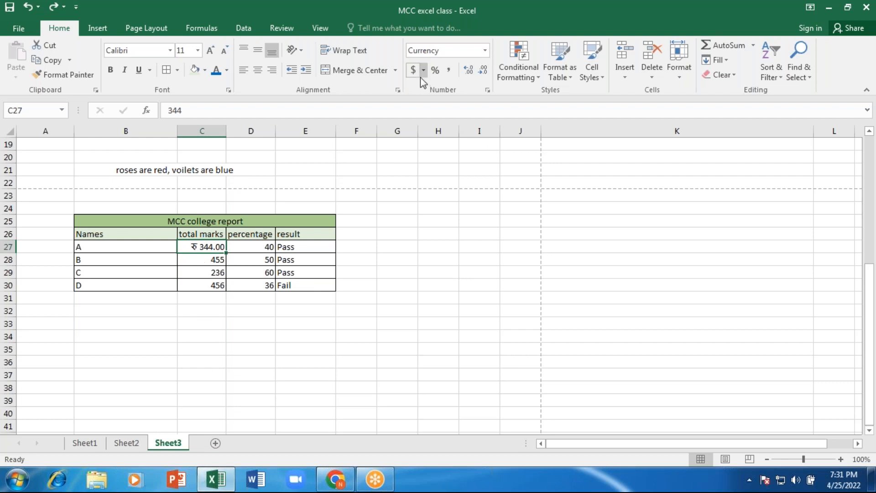
- Adjust C27's decimals with Increase/Decrease Decimal until it reads ₹ 344 with none
left_click(485, 69)
left_click(486, 69)
left_click(467, 71)
left_click(468, 71)
left_click(467, 71)
left_click(468, 72)
left_click(467, 71)
left_click(485, 69)
left_click(485, 69)
left_click(485, 69)
left_click(486, 70)
left_click(485, 70)
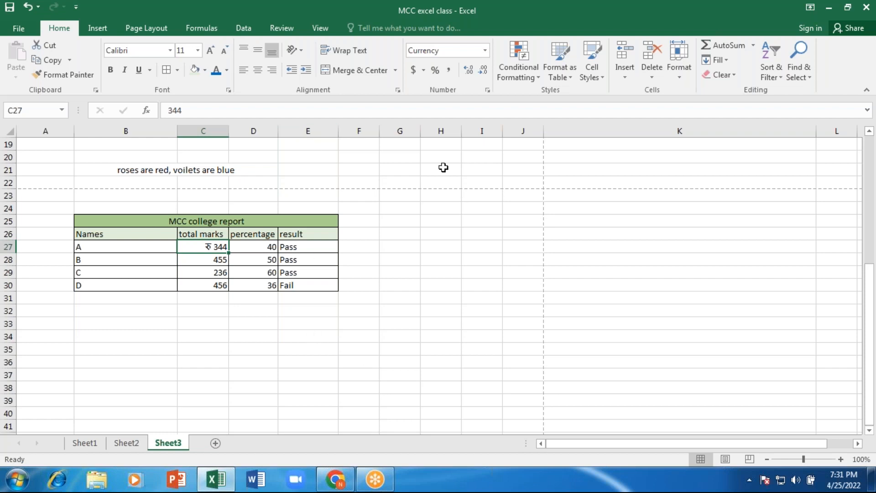
- Insert two blank columns at column I using Home > Insert
left_click(442, 129)
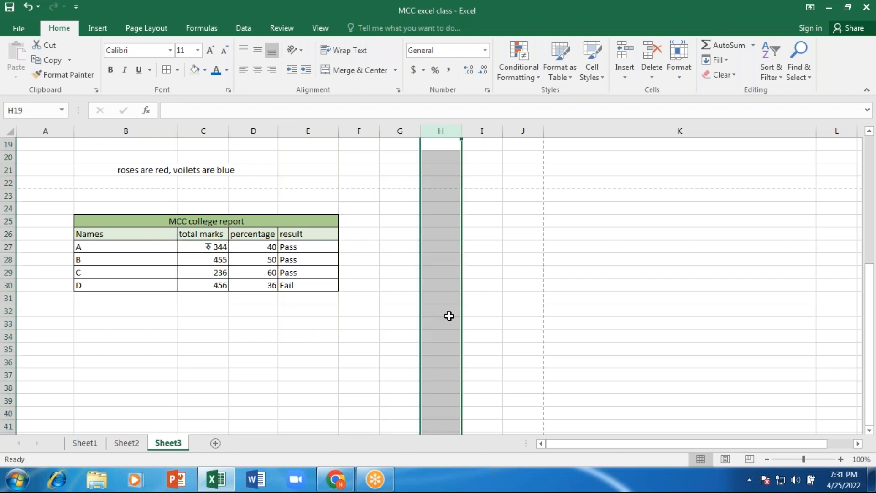
left_click(9, 232)
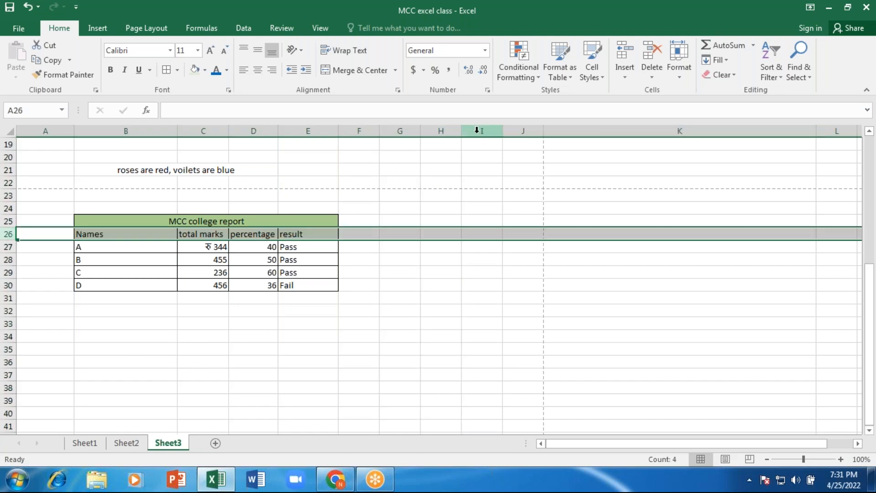
left_click(440, 131)
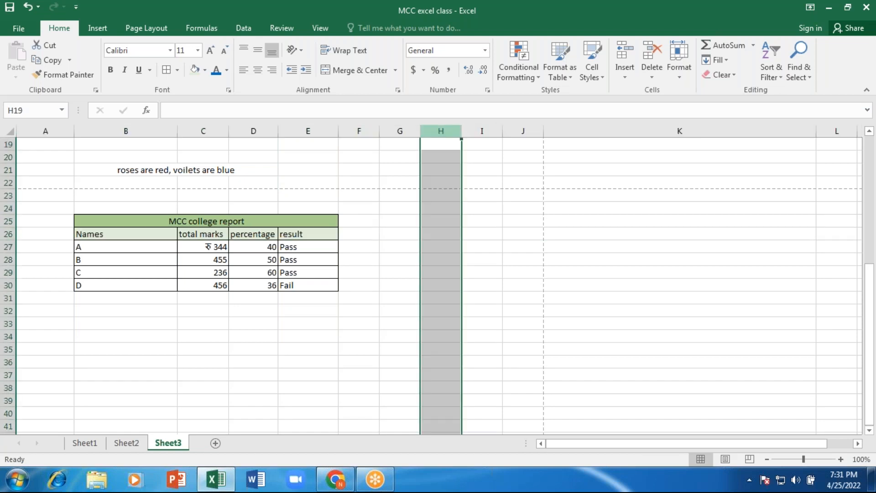
left_click(9, 208)
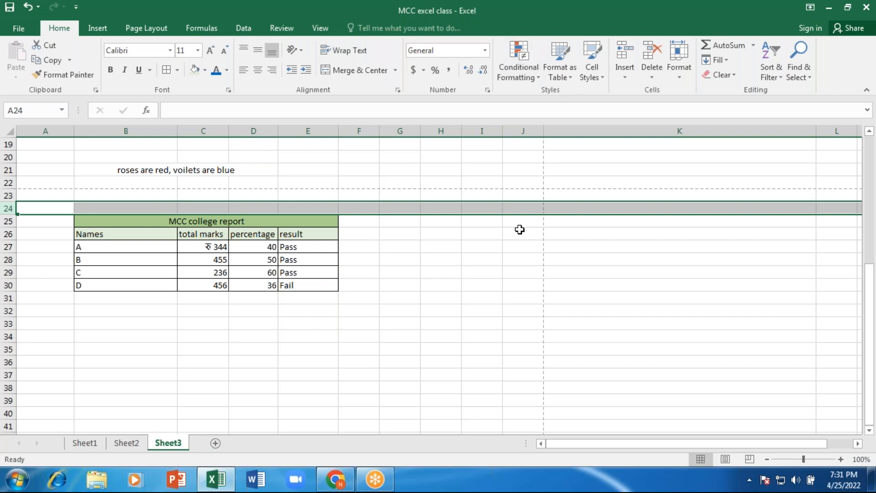
left_click(476, 183)
left_click(478, 128)
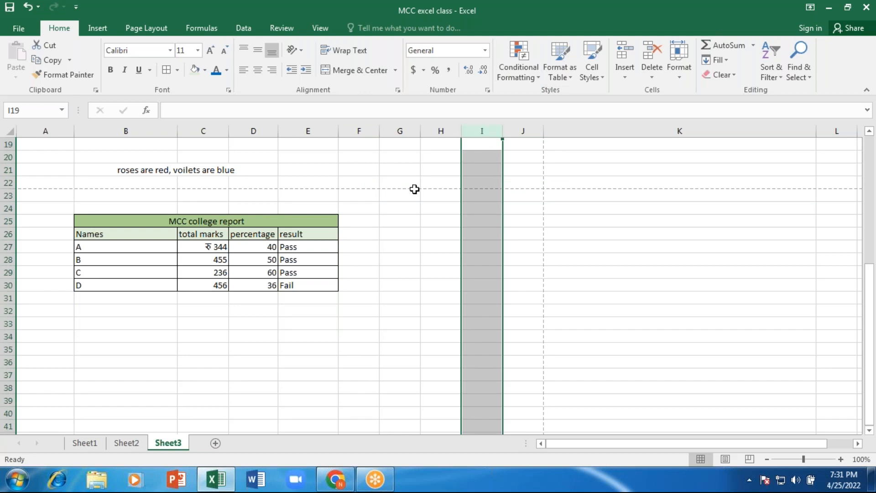
left_click(623, 53)
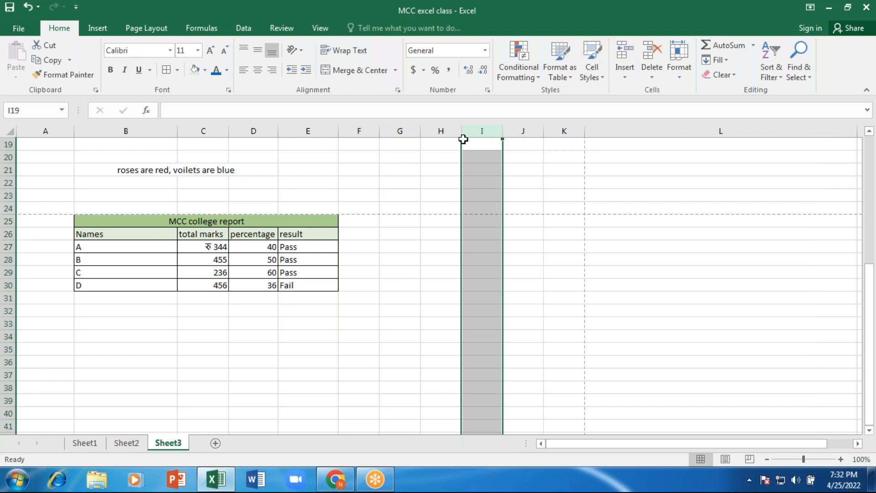
left_click(625, 53)
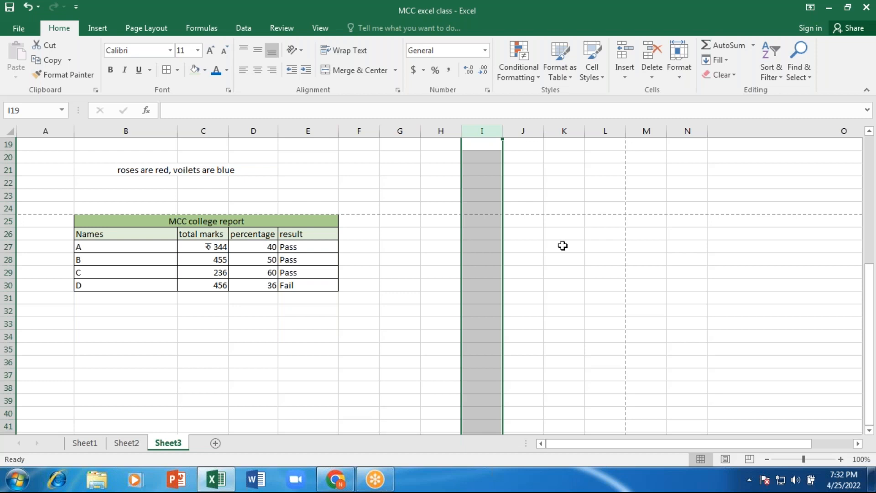
- Insert another blank column at column H
left_click(402, 132)
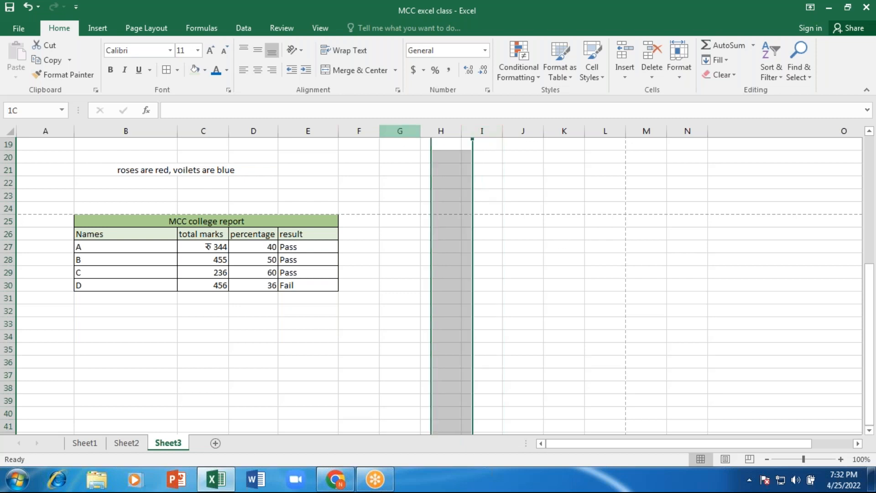
left_click(432, 132)
left_click(410, 132)
left_click(432, 130)
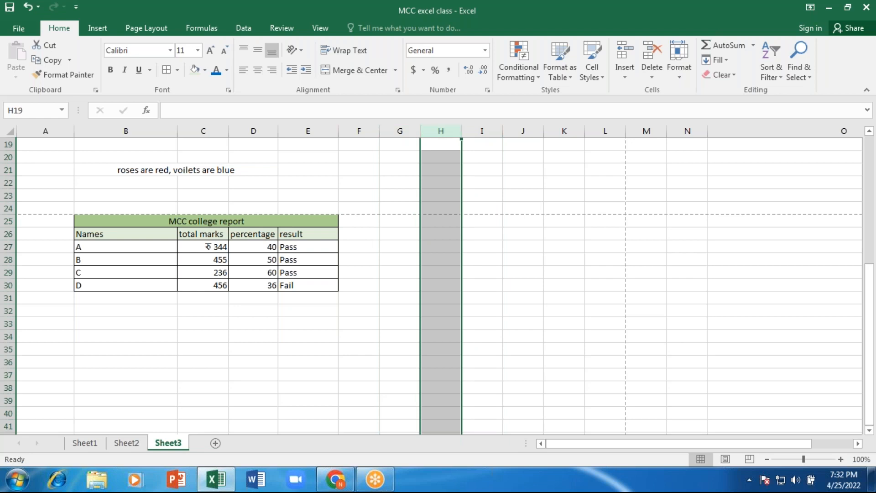
left_click(627, 50)
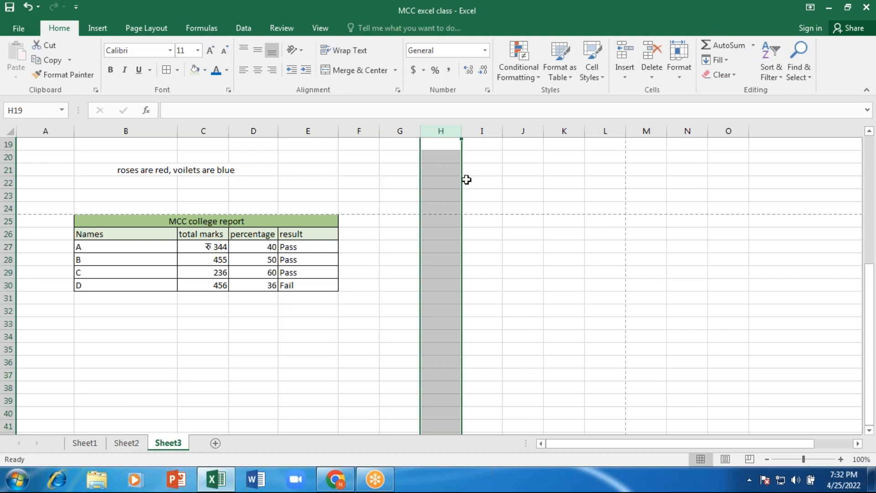
- Enter 5 in G19 and 10 in H19, then insert a blank column between them
left_click(497, 154)
left_click(406, 143)
type("5")
key("Tab")
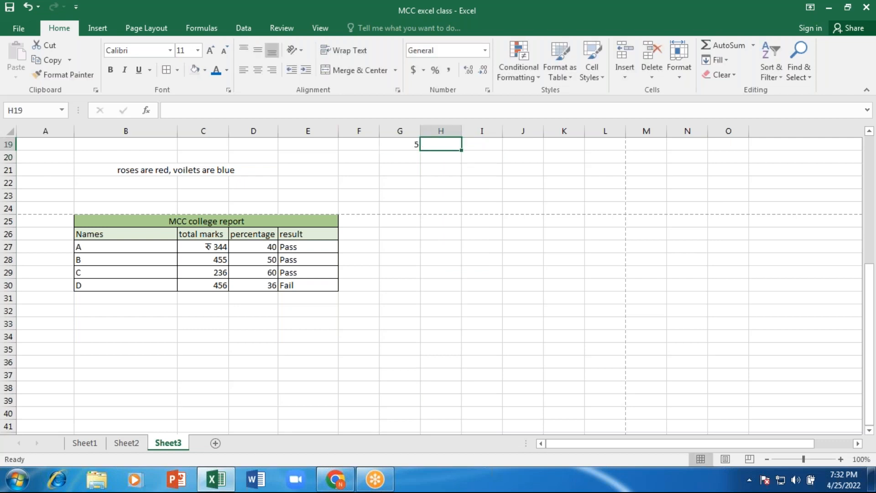
type("10")
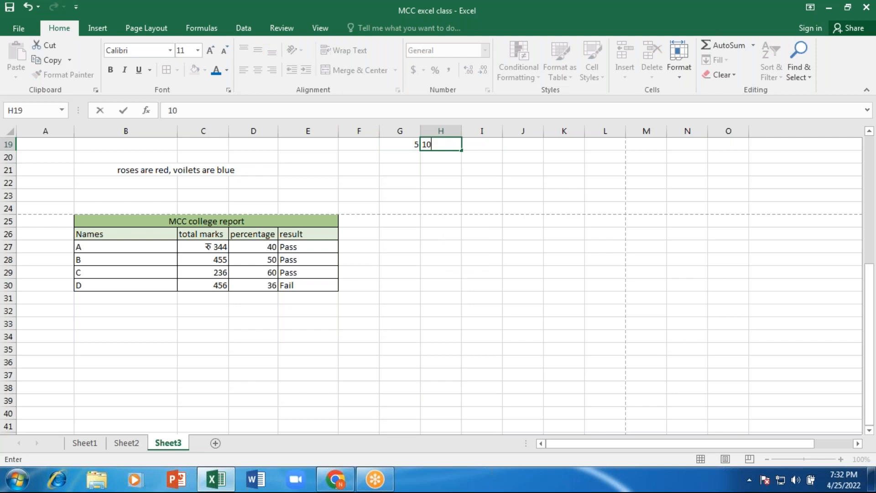
key("Tab")
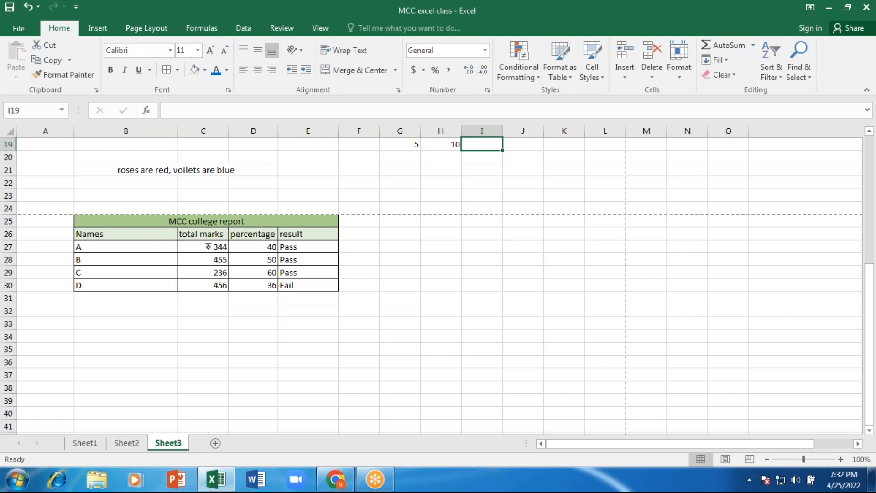
left_click(439, 136)
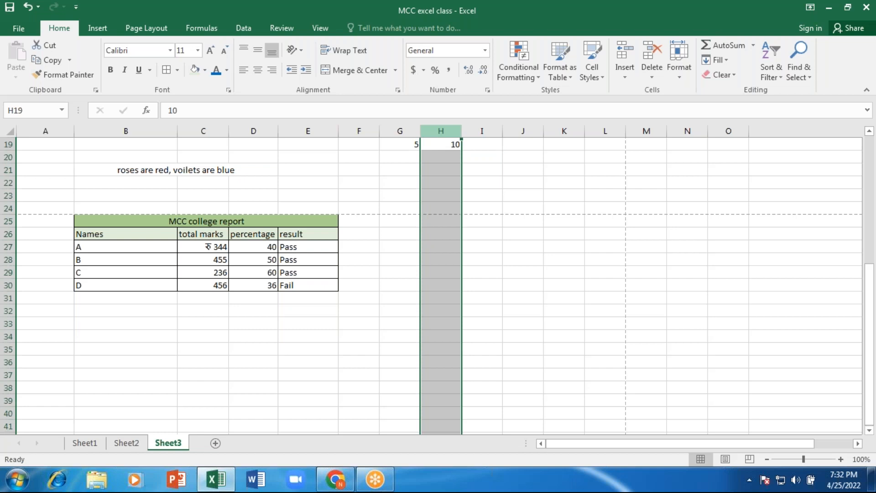
left_click(625, 54)
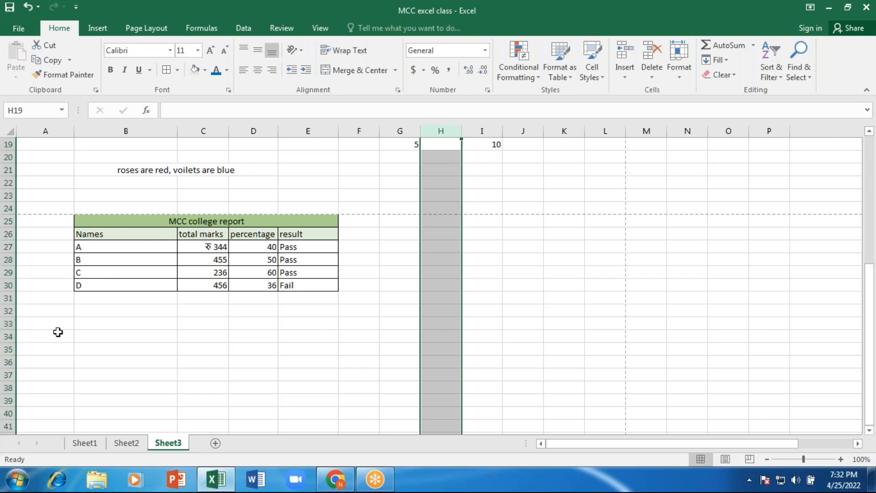
- Enter 1 in A34 and 2 in A35
left_click(58, 332)
type("1")
key("Return")
type("2")
key("Return")
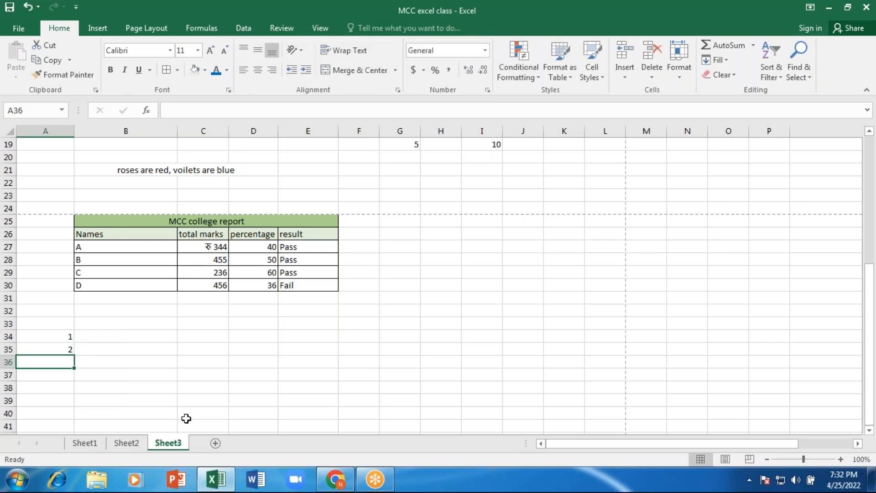
- Insert and then delete a blank row at row 35, then insert a blank column at J
left_click(10, 349)
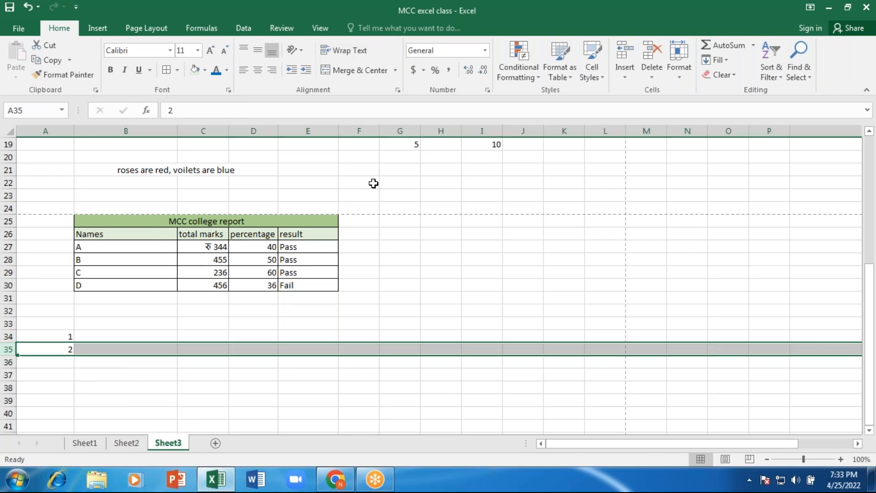
left_click(627, 67)
left_click(653, 50)
right_click(529, 124)
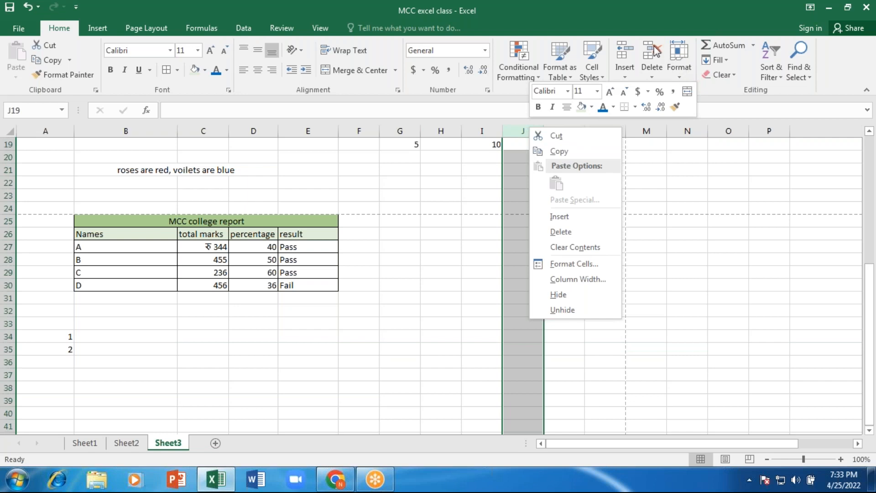
left_click(556, 217)
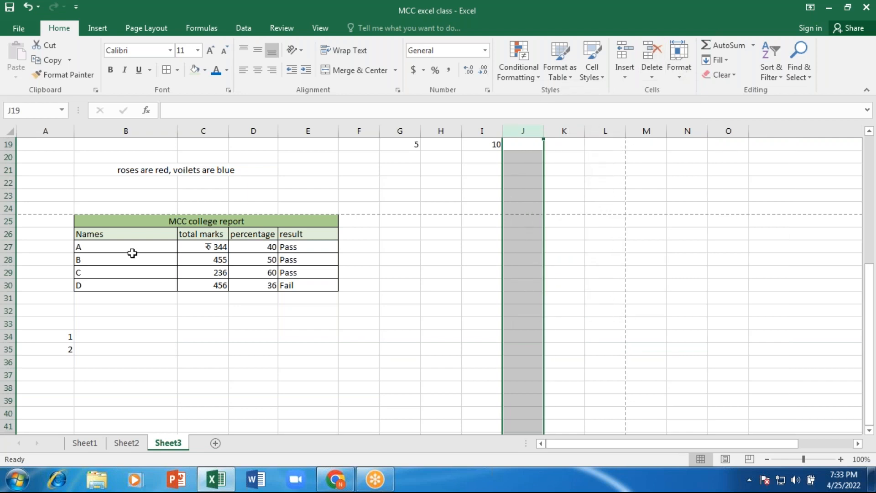
scroll(133, 253, "up", 2)
left_click(46, 130)
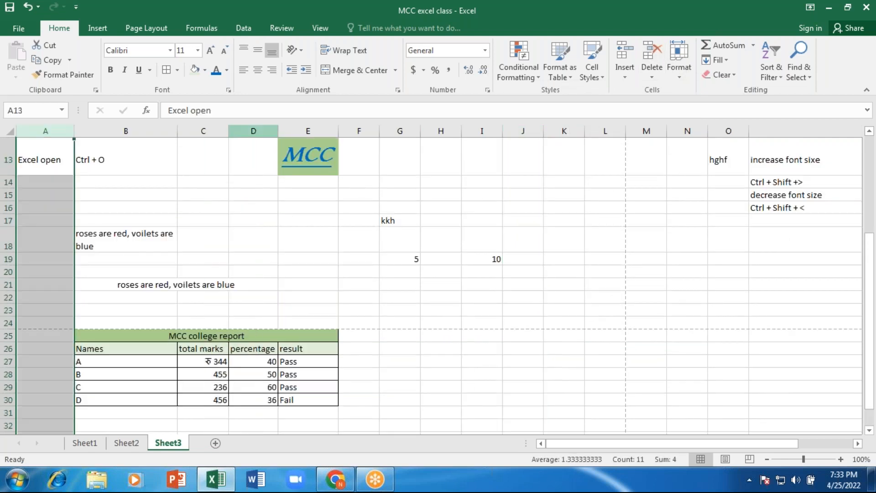
left_click(664, 55)
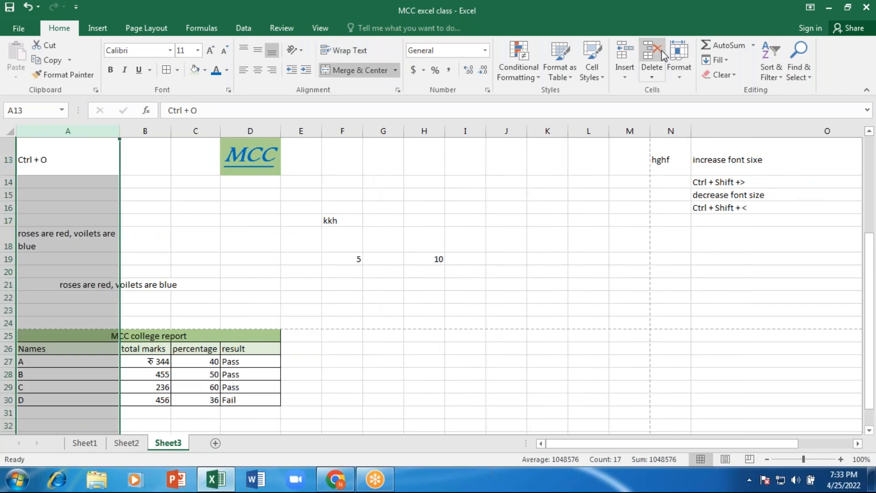
key("ctrl+z")
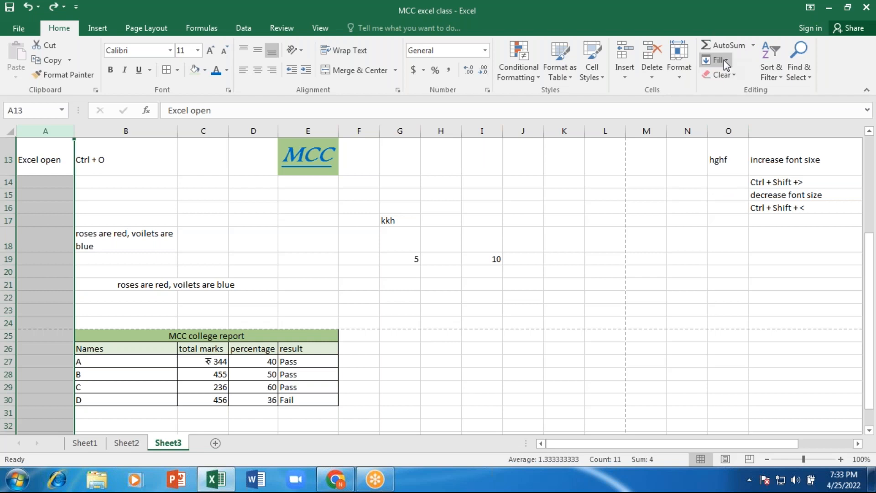
- Enter 1, 2 and 3 in K20:K22
left_click(589, 357)
left_click(562, 271)
type("1")
key("Return")
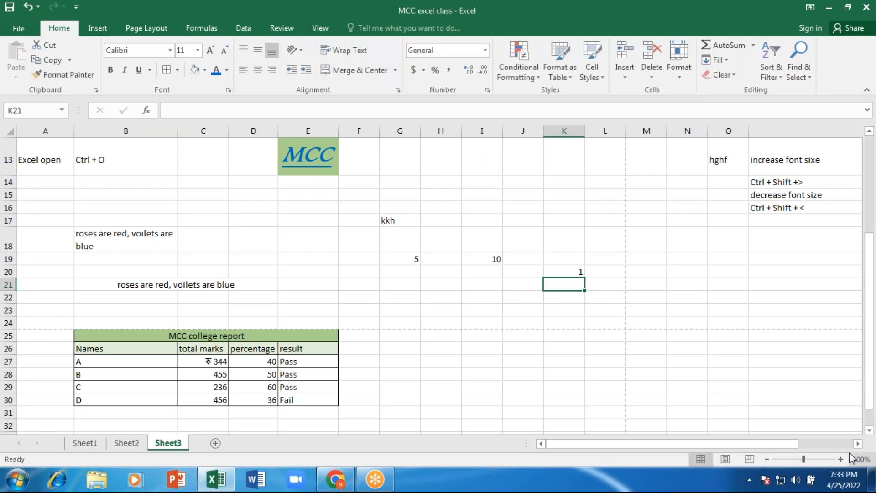
type("2")
key("Return")
type("3")
key("Return")
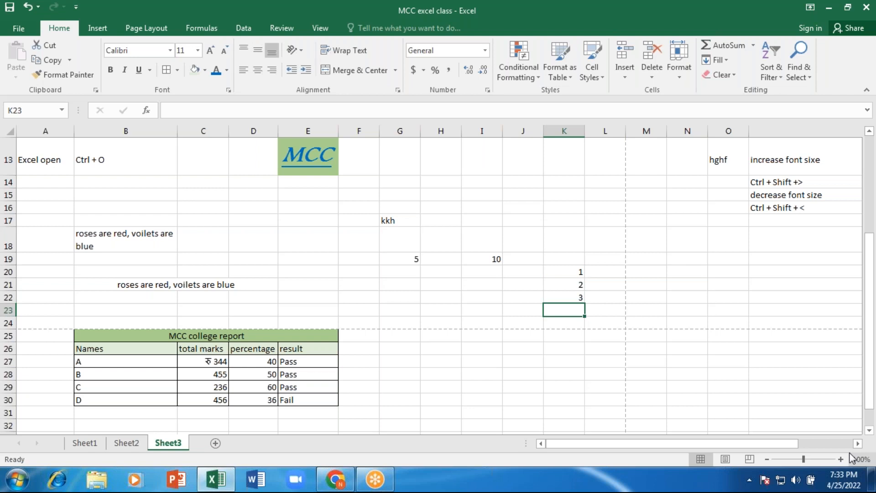
- Select K20 down to K35 to prepare the series range
left_click(574, 272)
key("shift+Down")
key("shift+Down")
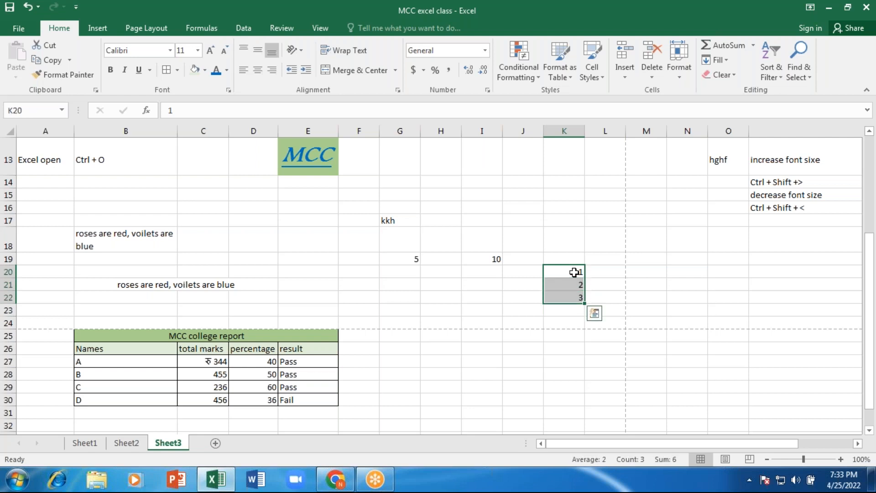
key("shift+Down")
key("shift+Down")
key("shift+Down")
key("shift+Down")
key("shift+Down")
key("shift+Down")
key("shift+Down")
key("shift+Down")
key("shift+Down")
key("shift+Down")
key("shift+Down")
key("shift+Down")
key("shift+Down")
key("shift+Down")
key("shift+Down")
key("shift+Down")
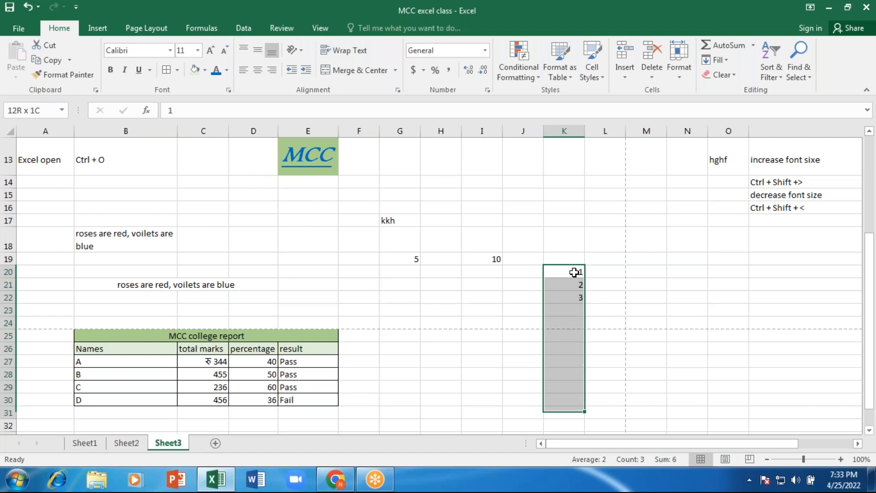
key("shift+Down")
key("shift+Down")
key("shift+Down")
key("shift+Down")
key("shift+Down")
key("shift+Down")
key("shift+Down")
key("shift+Down")
key("shift+Down")
key("shift+Down")
key("shift+Down")
key("shift+Down")
key("shift+Down")
key("shift+Down")
key("shift+Down")
key("shift+Down")
key("shift+Down")
key("shift+Down")
key("shift+Down")
key("shift+Down")
key("shift+Up")
key("shift+Up")
key("shift+Up")
key("shift+Up")
key("shift+Up")
key("shift+Up")
key("shift+Up")
key("shift+Up")
key("shift+Up")
key("shift+Up")
key("shift+Up")
key("shift+Up")
key("shift+Up")
key("shift+Up")
key("shift+Up")
key("shift+Up")
key("shift+Up")
key("shift+Up")
key("shift+Up")
key("shift+Up")
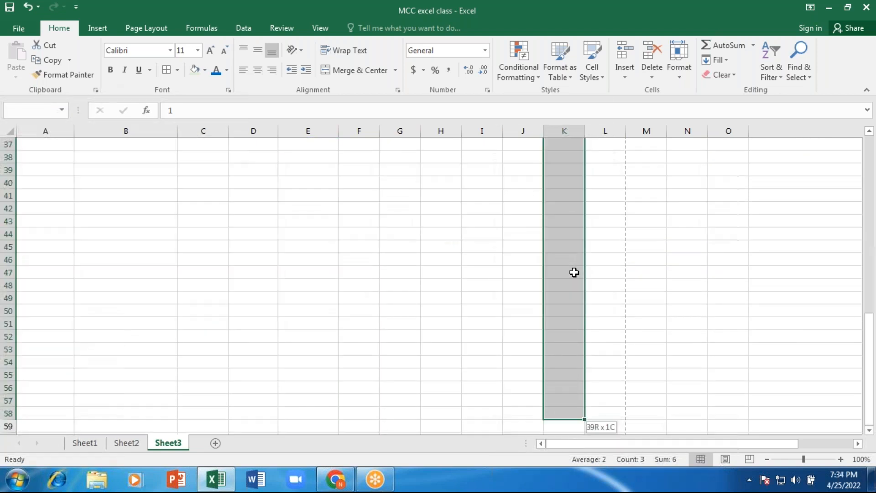
key("shift+Up")
key("shift+Up")
key("shift+Up")
key("shift+Up")
key("shift+Up")
key("shift+Up")
key("shift+Up")
key("shift+Up")
key("shift+Up")
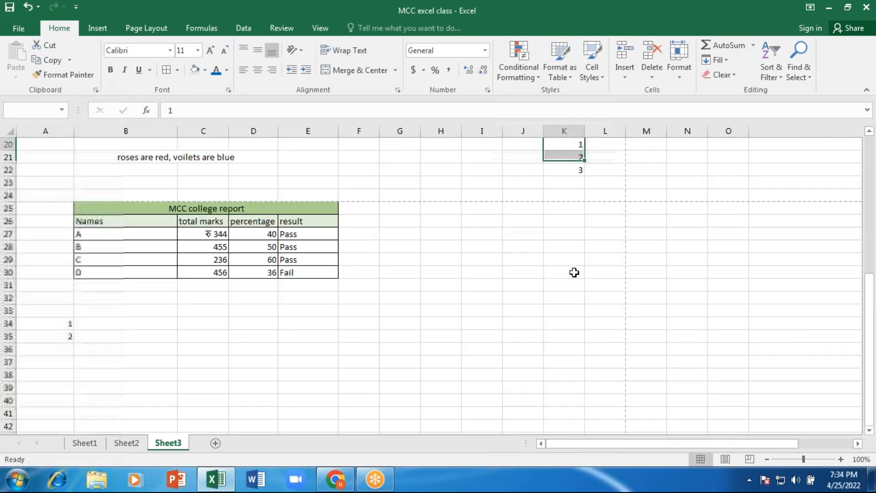
key("shift+Down")
key("shift+Down")
key("shift+Down")
key("shift+Down")
key("shift+Down")
key("shift+Down")
key("shift+Down")
key("shift+Down")
key("shift+Down")
key("shift+Down")
key("shift+Down")
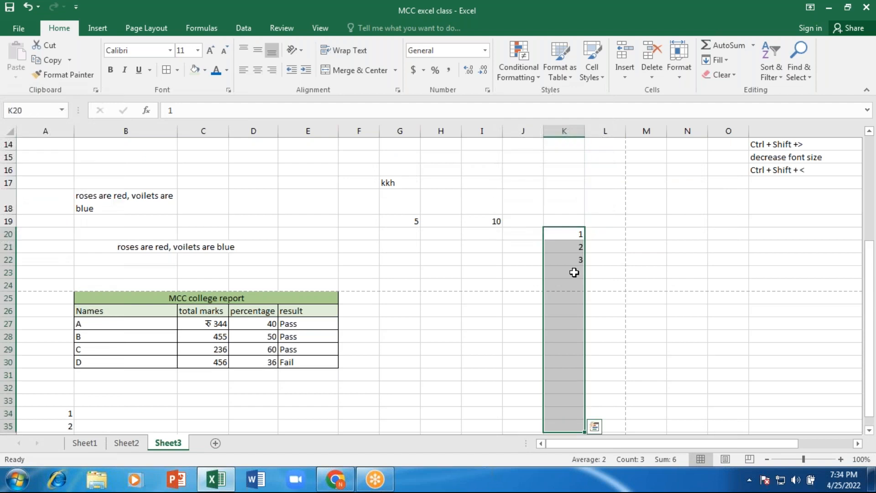
- Fill a linear column series with step 1 and stop value 15 from K20
left_click(719, 60)
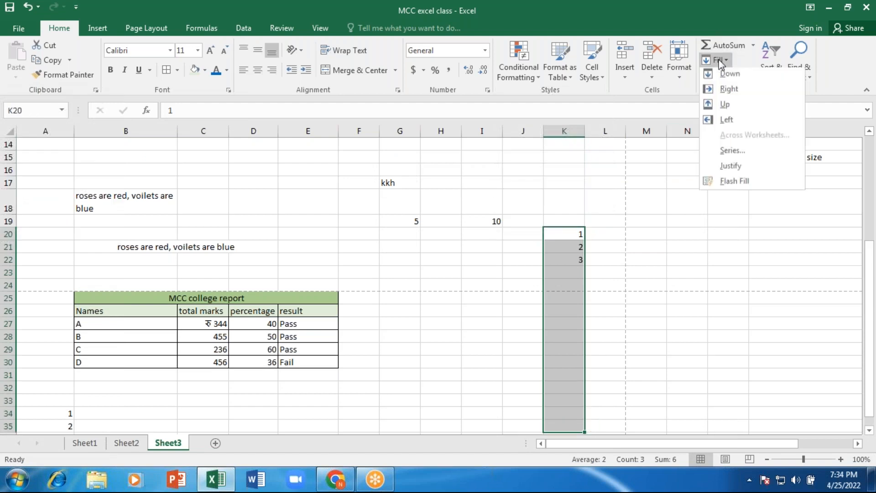
left_click(743, 154)
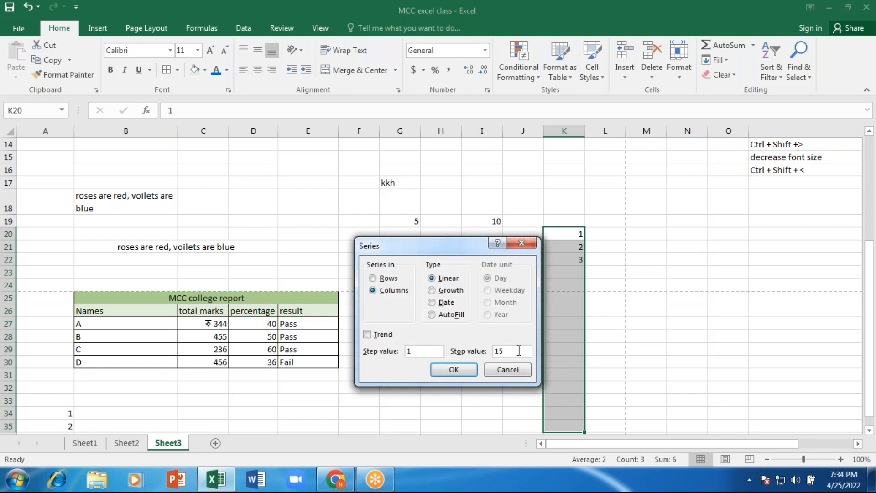
left_click(452, 371)
scroll(522, 312, "down", 3)
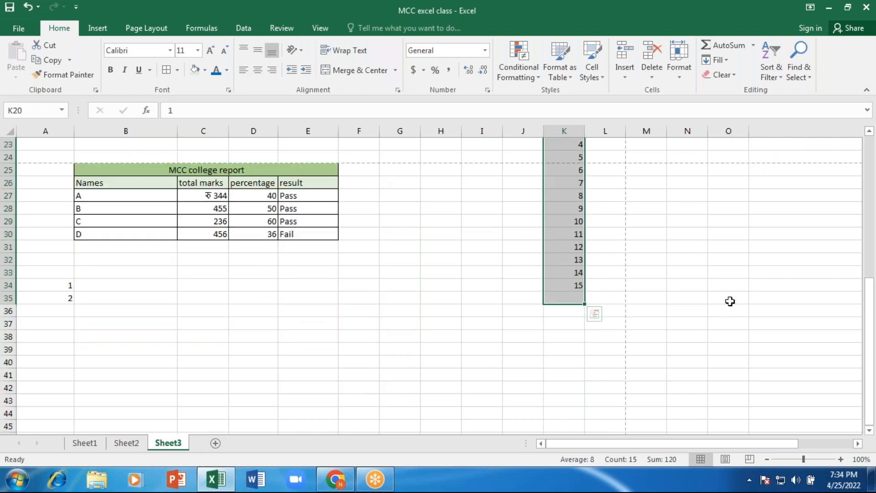
scroll(730, 301, "up", 1)
scroll(730, 301, "up", 3)
scroll(735, 290, "down", 1)
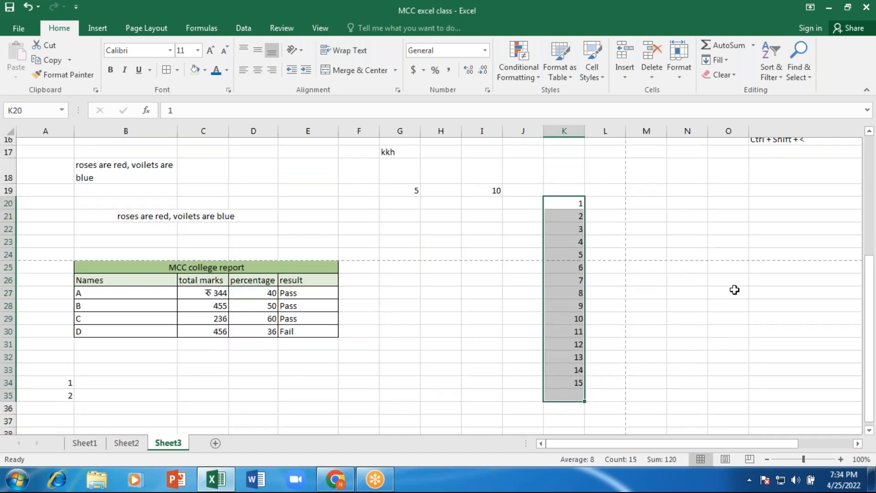
scroll(734, 289, "down", 1)
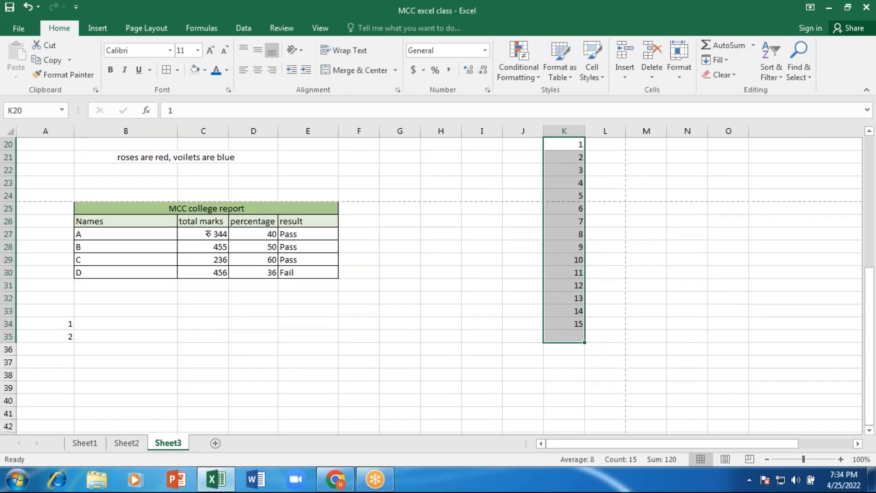
left_click(578, 324)
- Enter 1 and 2 in M20:M21 and drag the pattern down to 62 at M81
scroll(671, 204, "up", 1)
left_click(644, 194)
type("1")
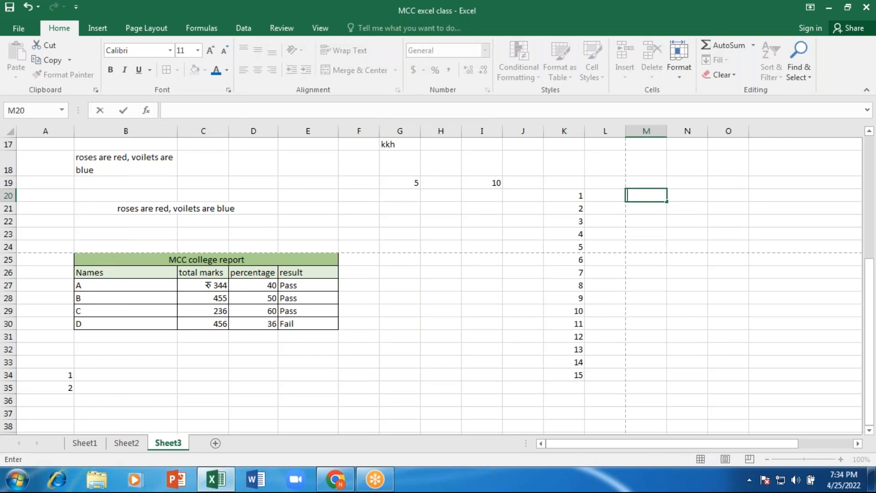
key("Return")
type("2")
key("Return")
key("Up")
key("Up")
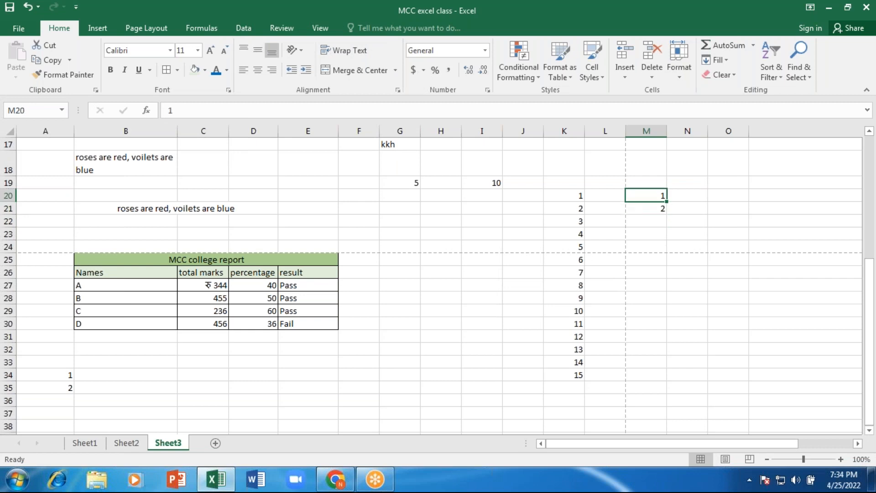
key("shift+Down")
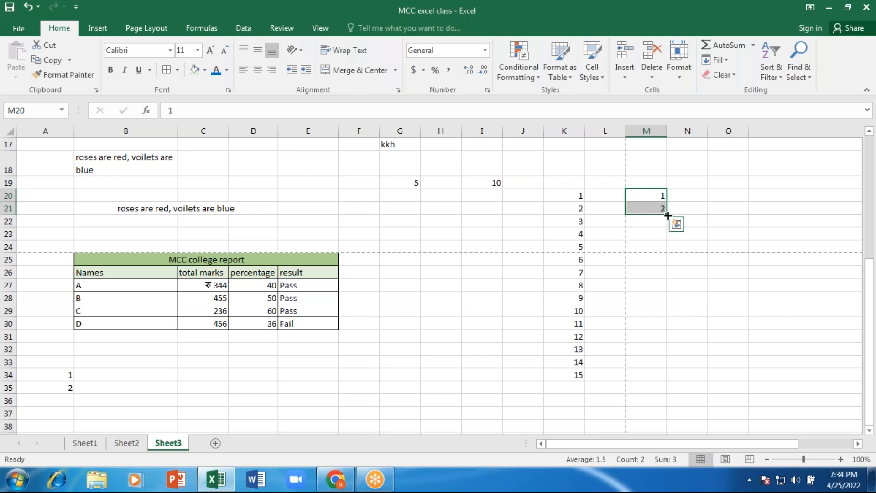
left_click_drag(667, 215, 685, 418)
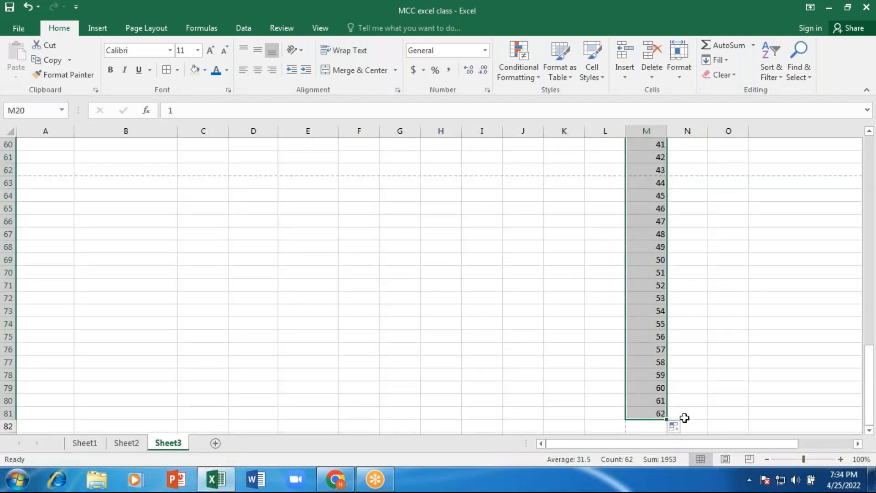
scroll(685, 416, "up", 11)
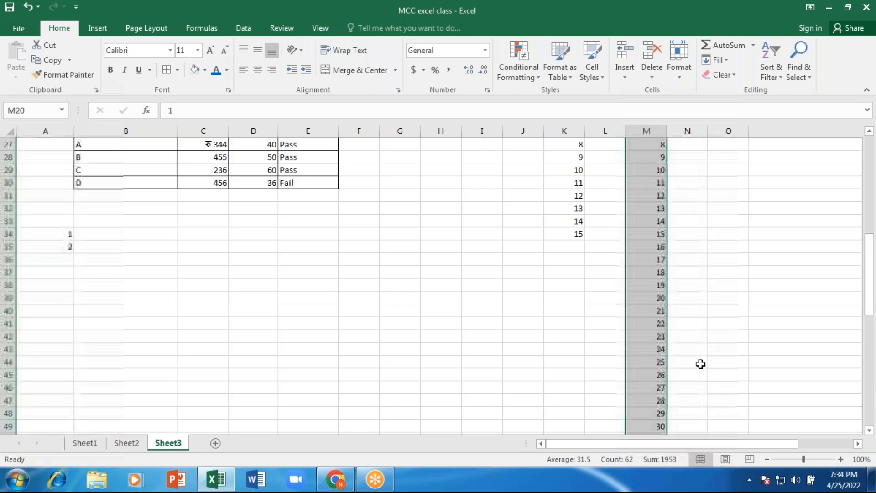
scroll(700, 363, "up", 5)
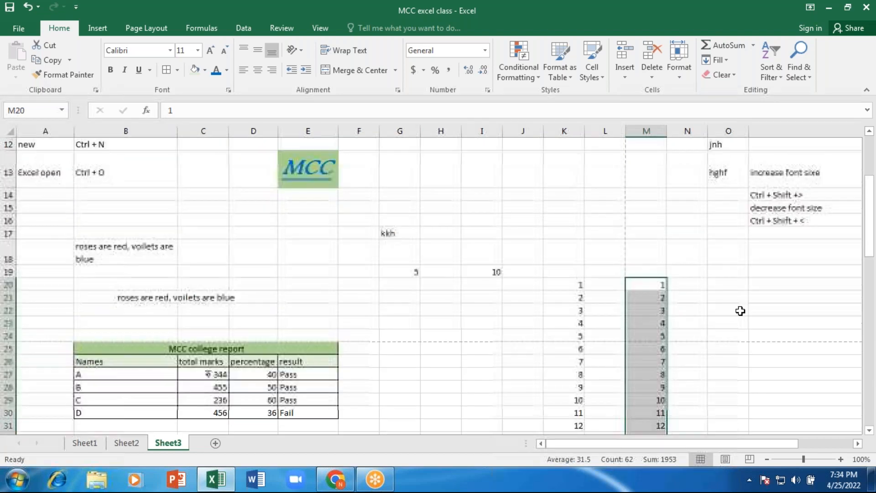
- Enter 2, 4, 6 in O20:O22 and fill the even series down to 22 at O30
left_click(734, 284)
type("2")
key("Return")
type("4")
key("Return")
type("6")
key("Return")
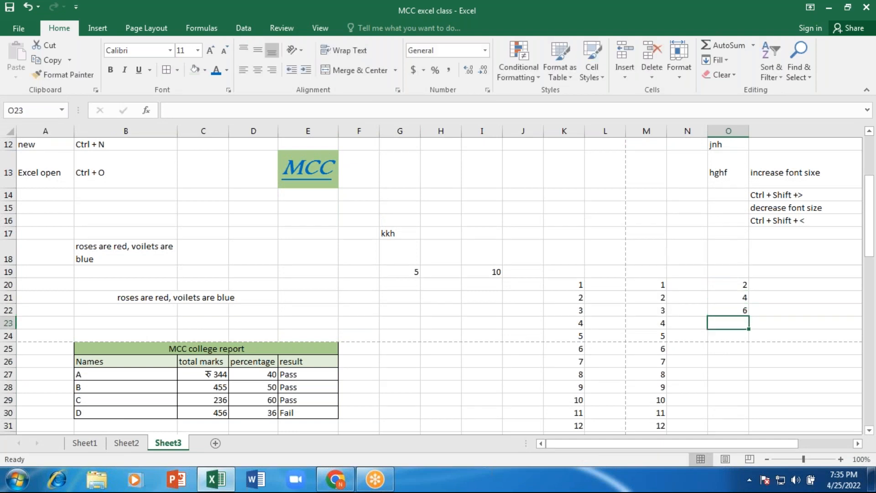
left_click(728, 285)
left_click_drag(728, 284, 751, 415)
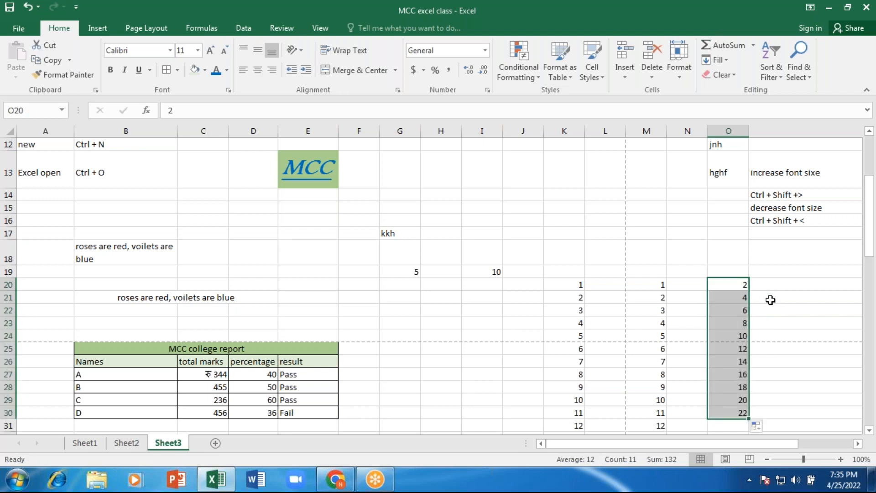
- Enter the odd numbers 1, 3 and 5 in L20:L22
left_click(609, 284)
type("1")
key("Return")
type("3")
key("Return")
type("5")
key("Return")
key("Up")
key("Up")
key("Up")
- Drag the 1, 3, 5 pattern down to L31, ending at 23
left_click_drag(610, 284, 611, 310)
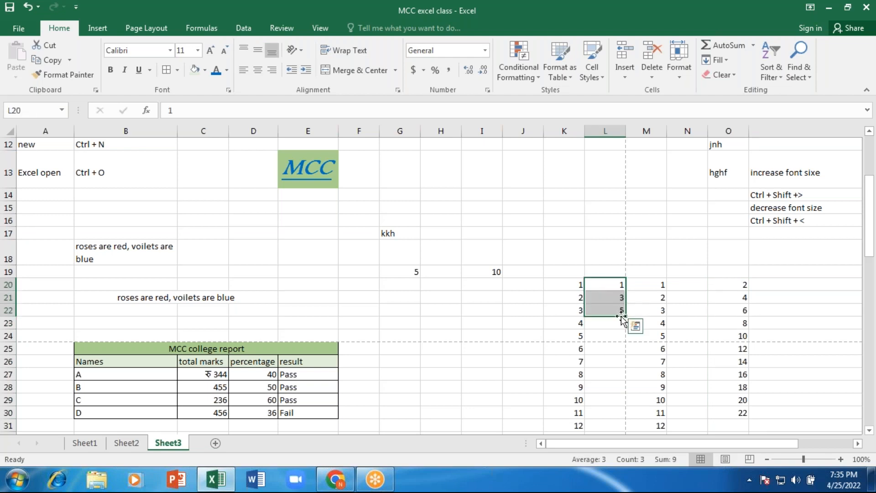
left_click_drag(625, 316, 625, 429)
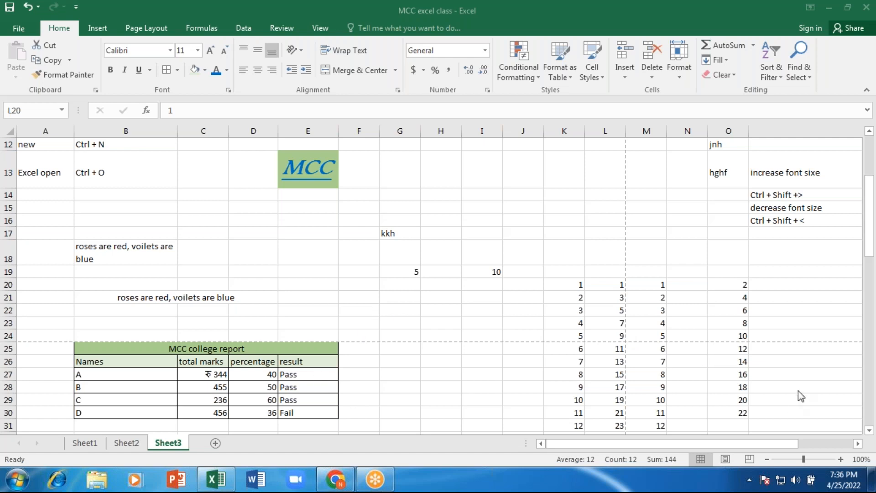
left_click(869, 237)
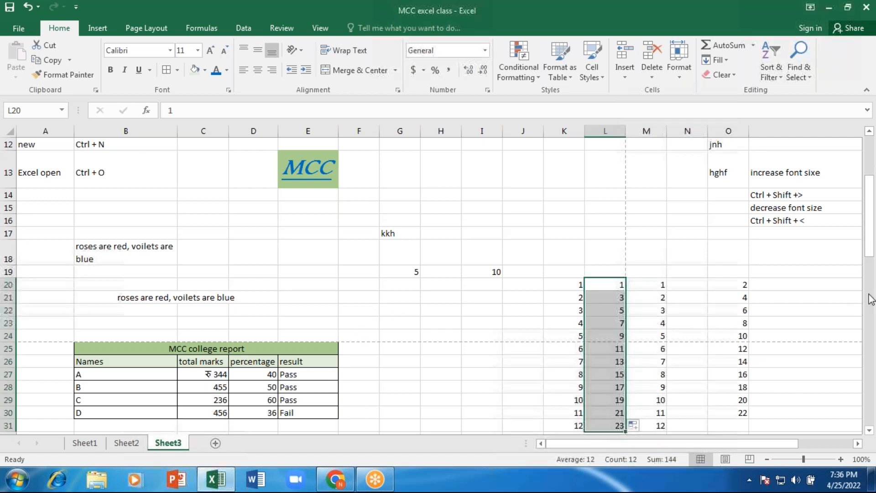
left_click(869, 430)
scroll(869, 429, "down", 7)
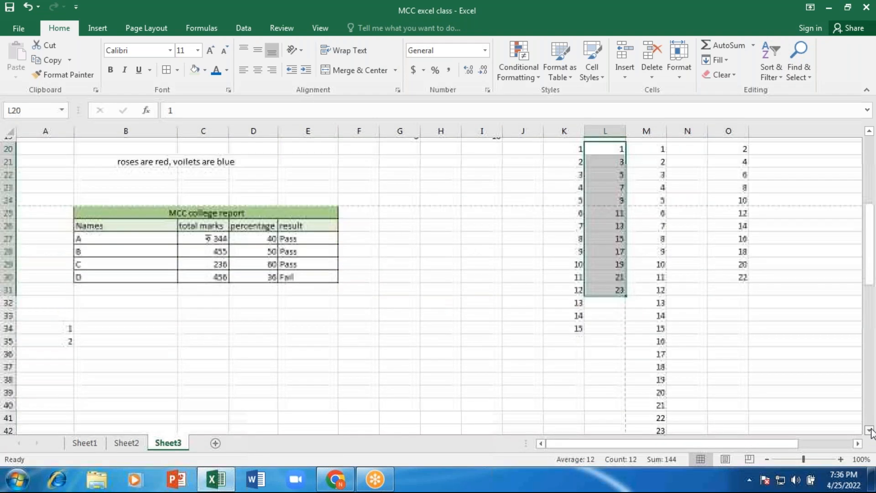
- Enter the first three names, ARUNA, TANYA and NEHA, starting in B39
left_click(46, 172)
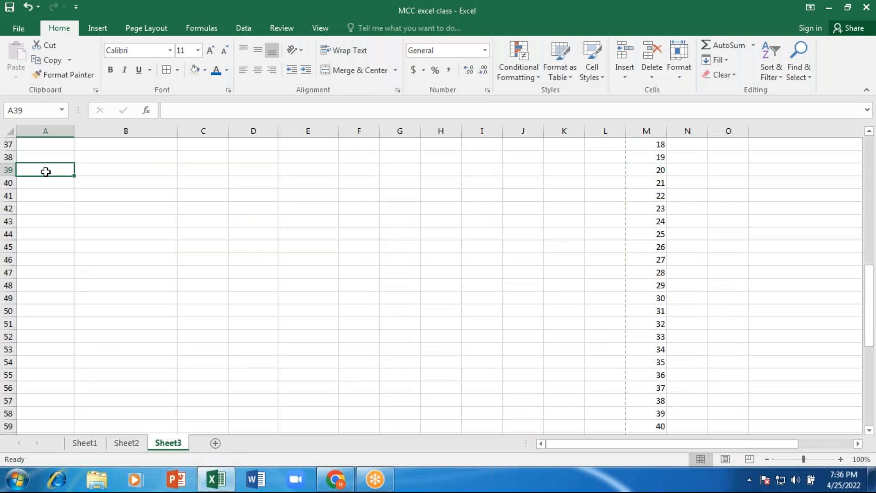
key("Right")
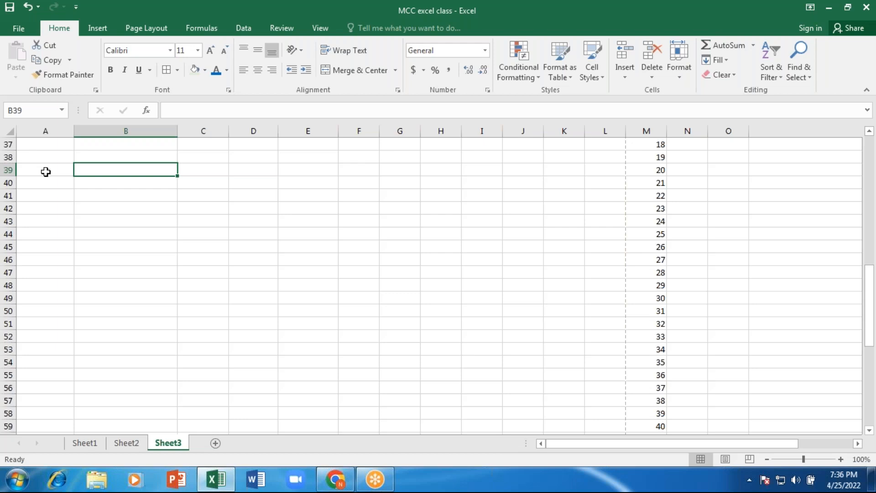
type("ARUNA")
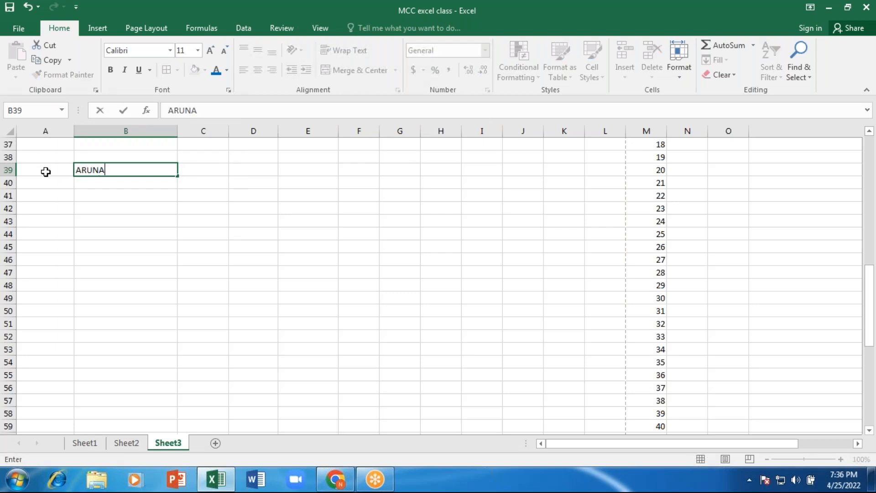
key("Return")
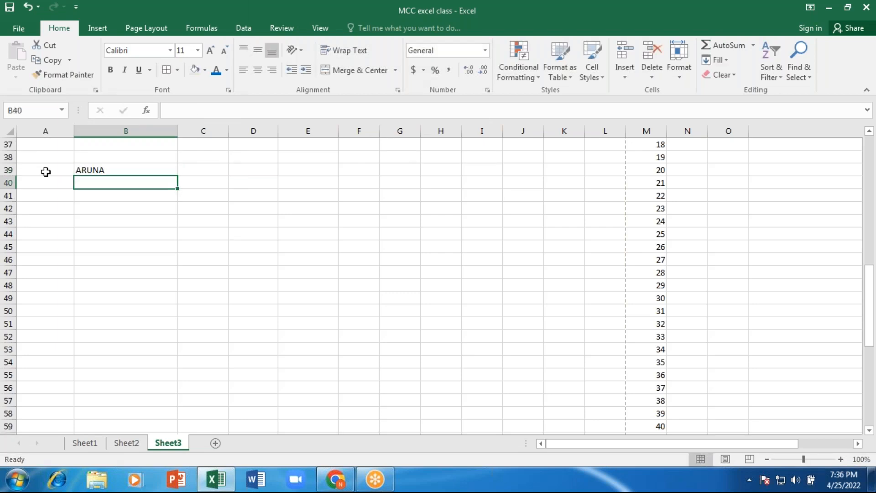
type("TANYA")
key("Return")
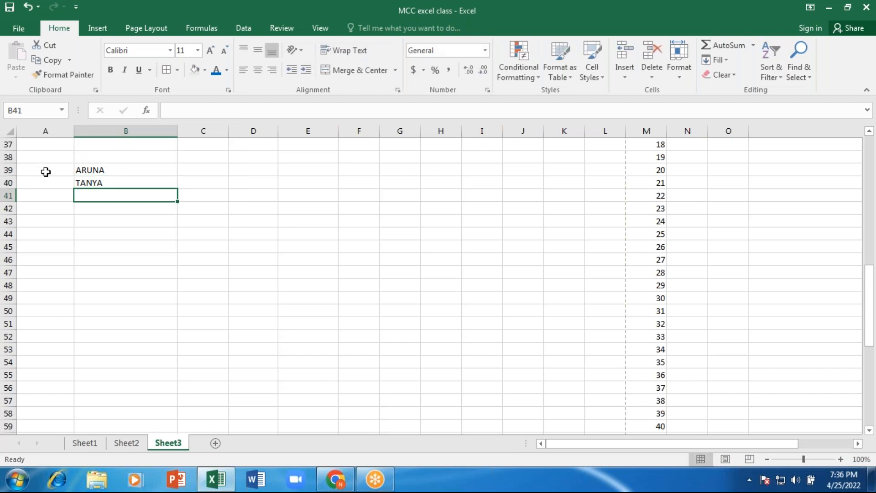
type("NEHA")
key("Return")
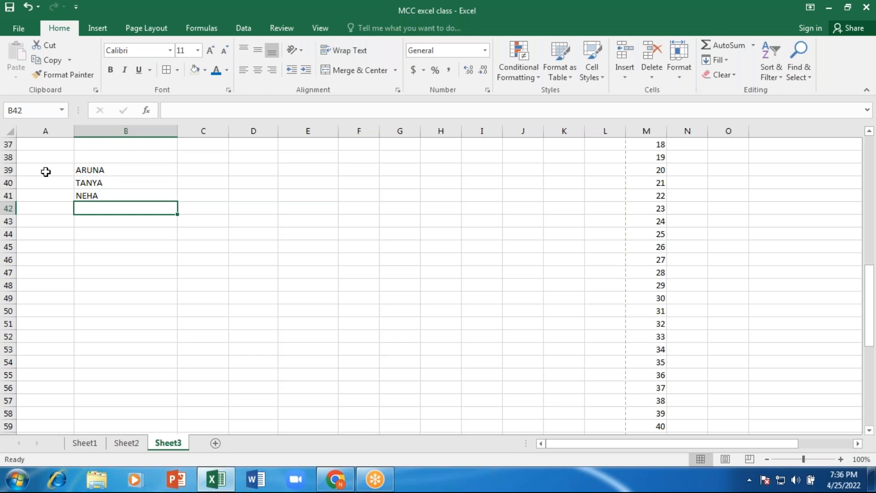
- Add SHABNAM, aMRITHA and ZEBI below them to finish the list at B44
type("SHA")
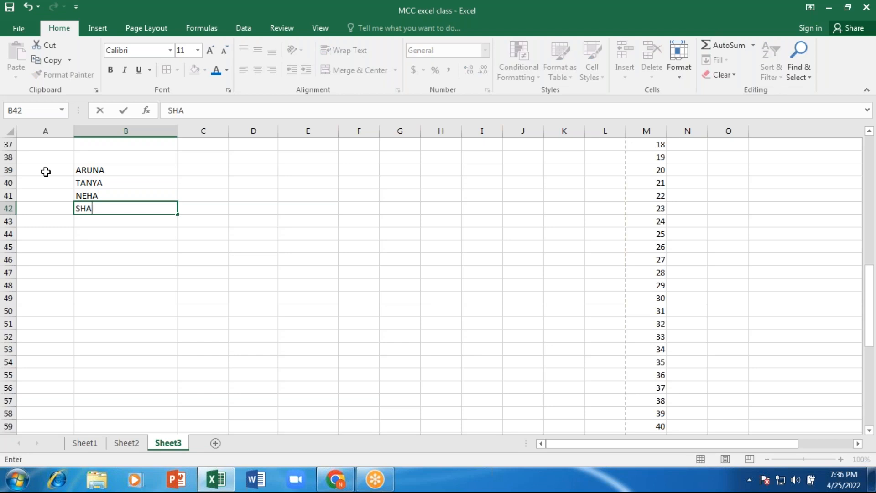
type("BNAM")
key("Return")
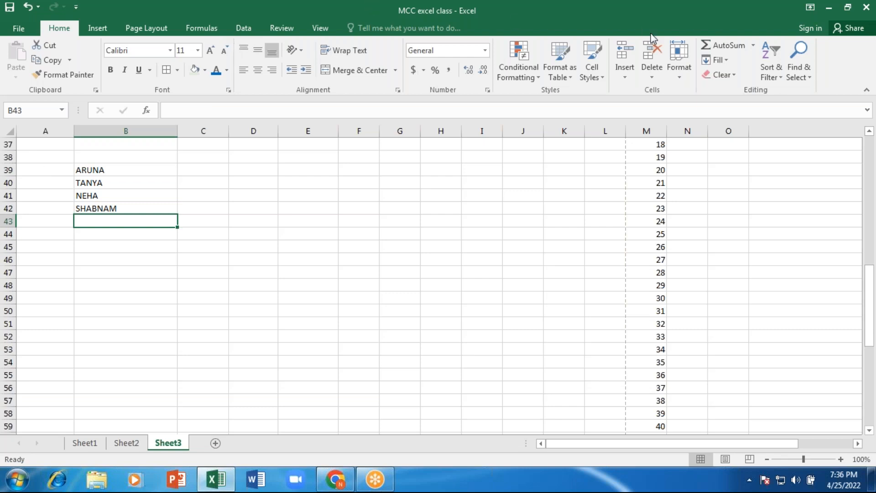
type("aMRITH")
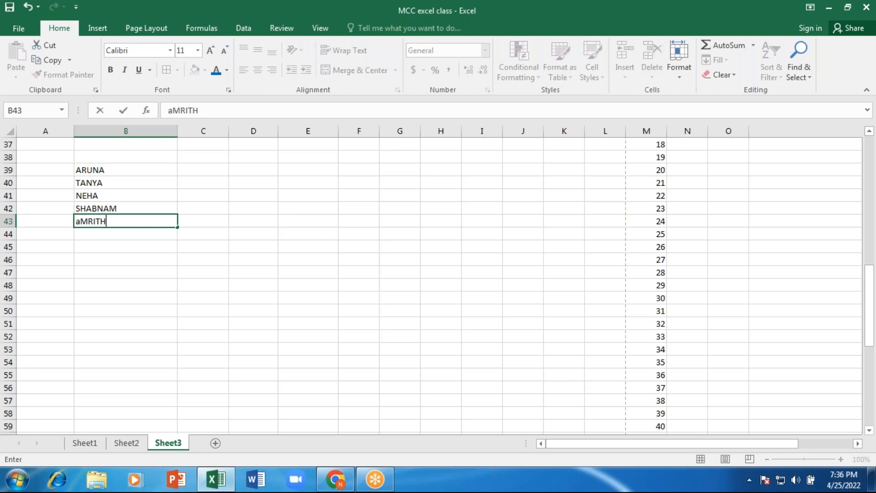
type("A")
key("Return")
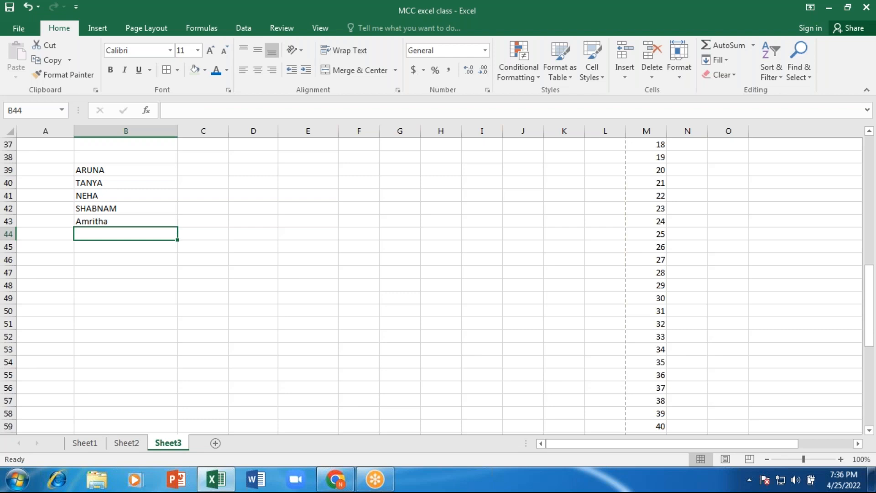
type("ZEBI")
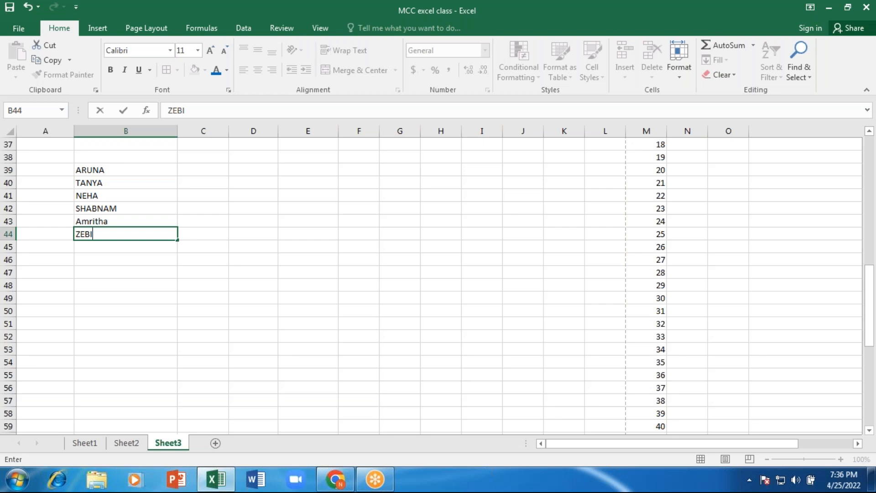
key("Return")
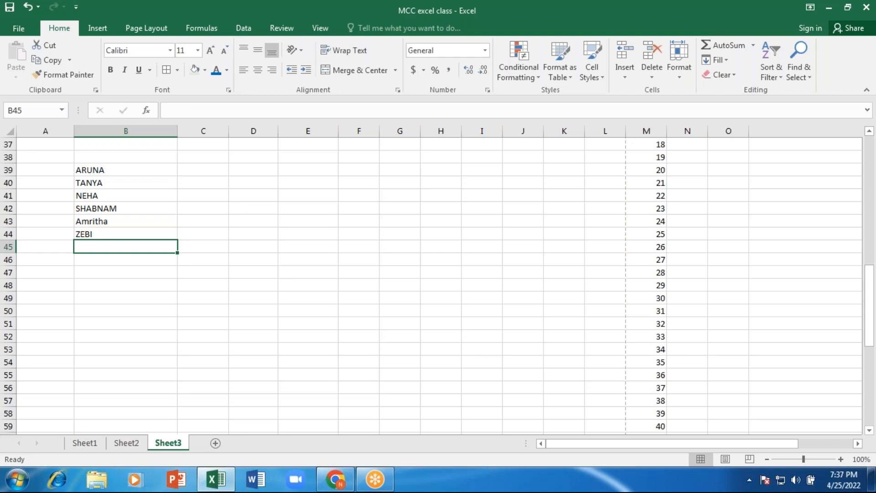
key("Up")
key("Up")
key("Up")
key("Up")
key("Up")
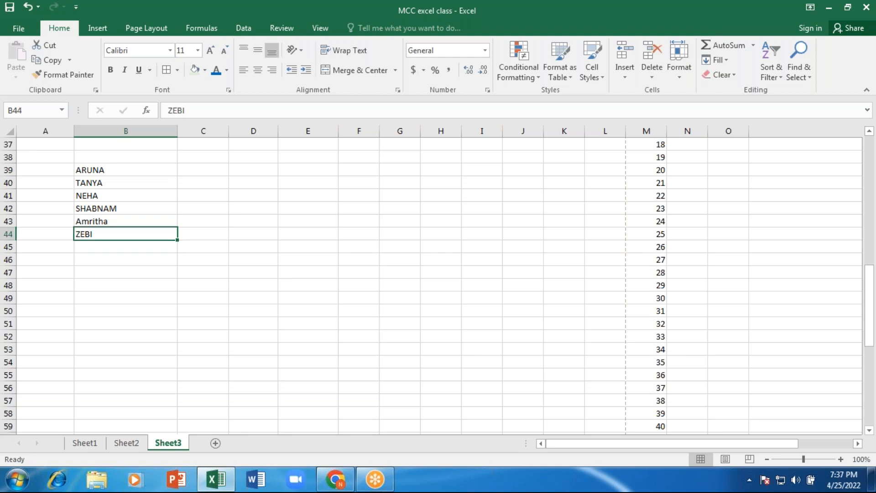
key("Up")
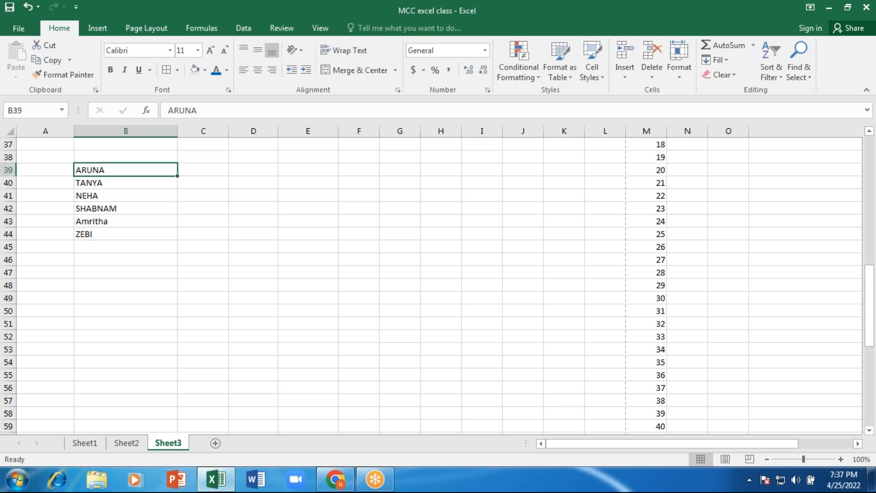
- Select the names in B39:B44 and sort them A to Z, then Z to A
left_click(594, 21)
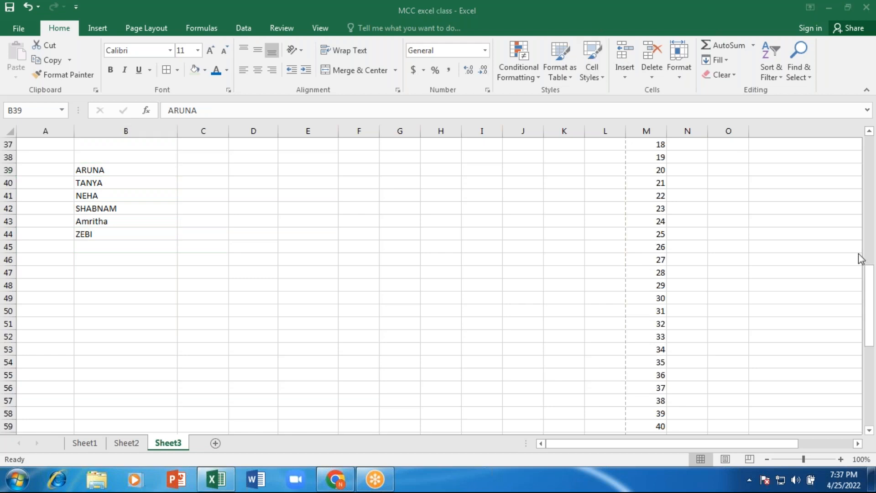
left_click(93, 171)
left_click(159, 208)
left_click_drag(108, 172, 111, 233)
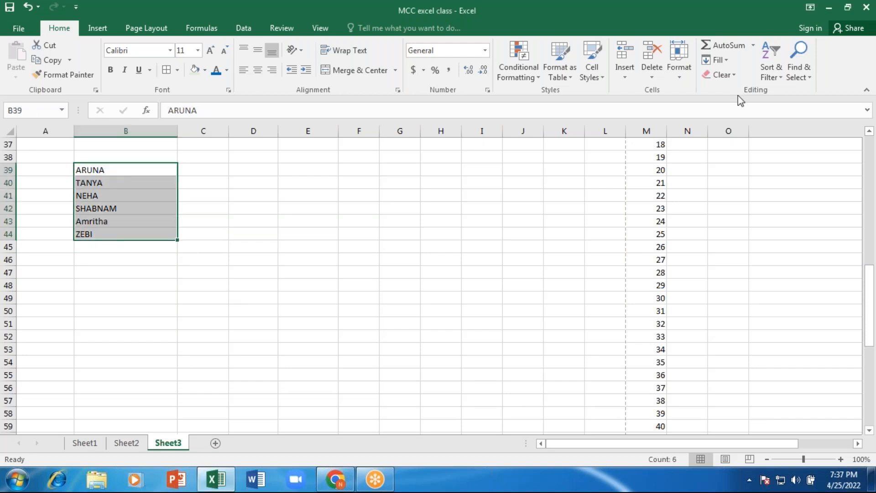
left_click(775, 57)
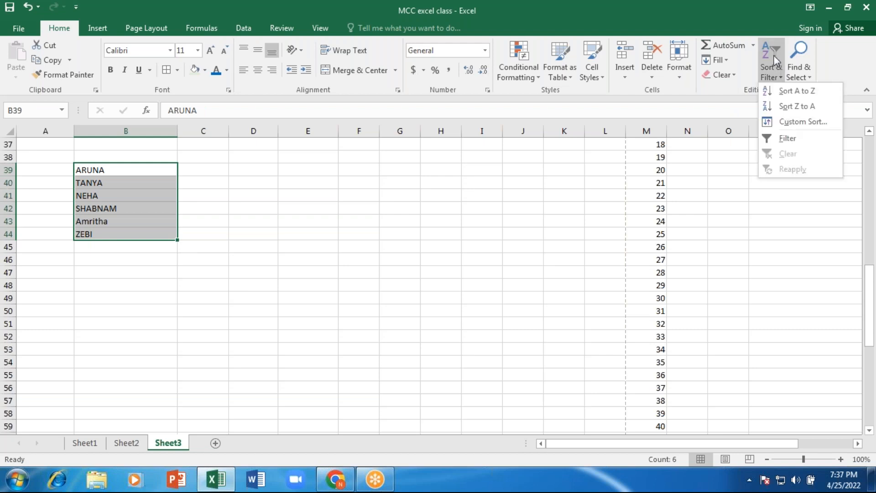
left_click(792, 90)
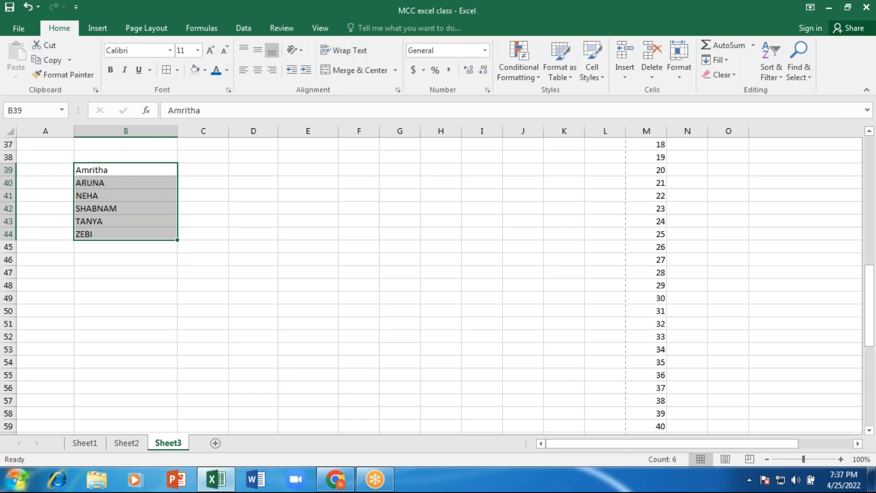
left_click(774, 59)
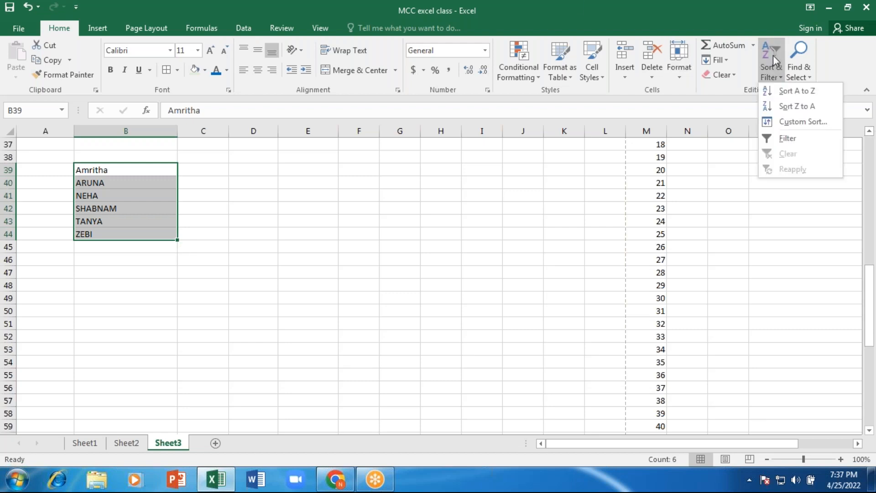
left_click(793, 108)
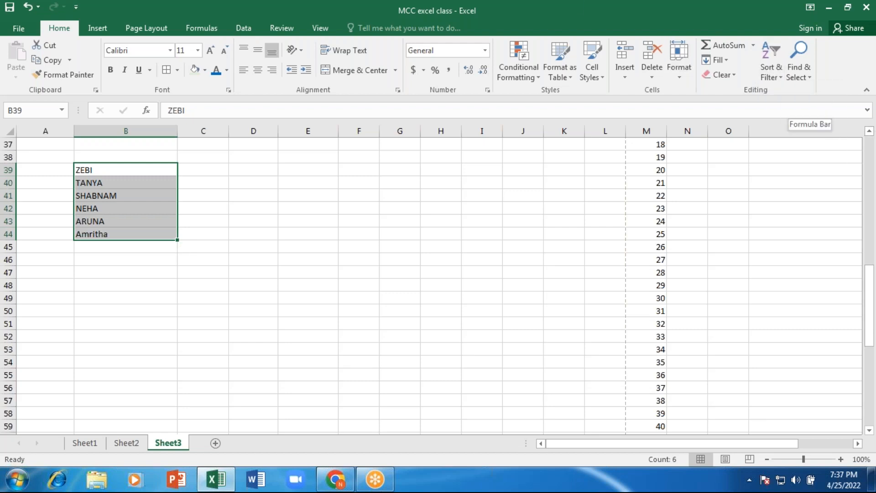
left_click(771, 60)
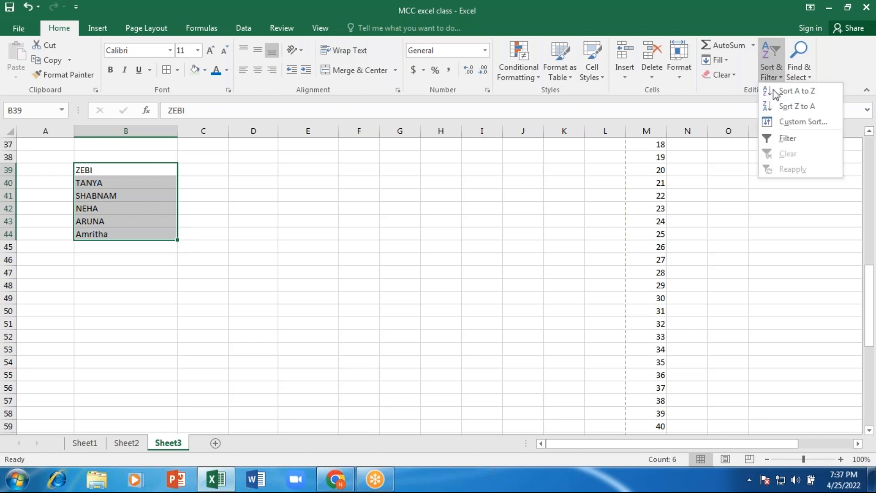
left_click(612, 211)
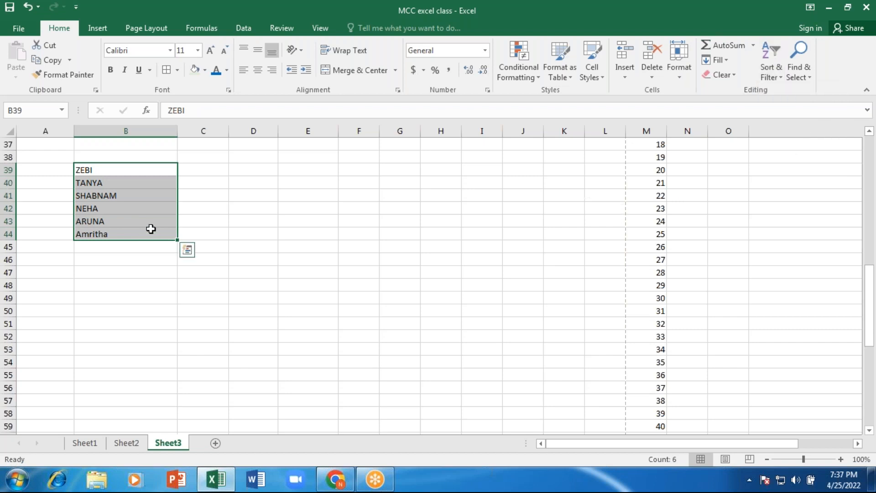
- Search for TANYA with Find and locate it in B40
left_click(212, 208)
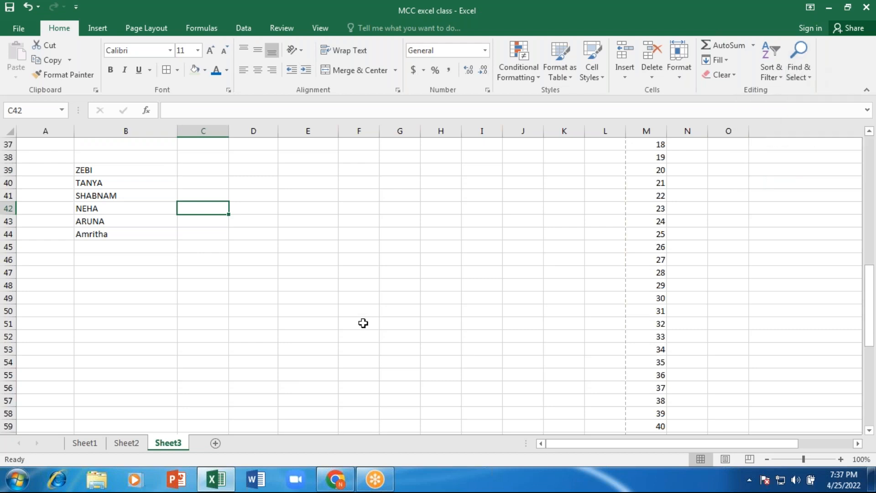
key("ctrl+f")
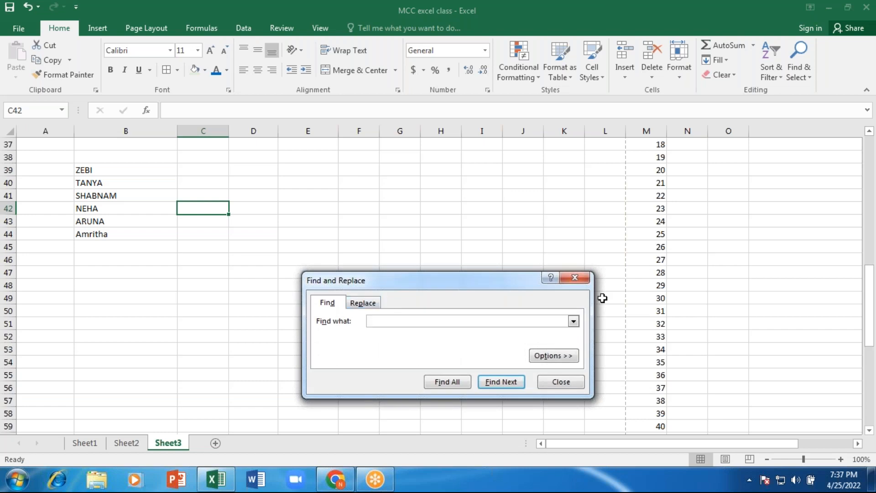
left_click(576, 281)
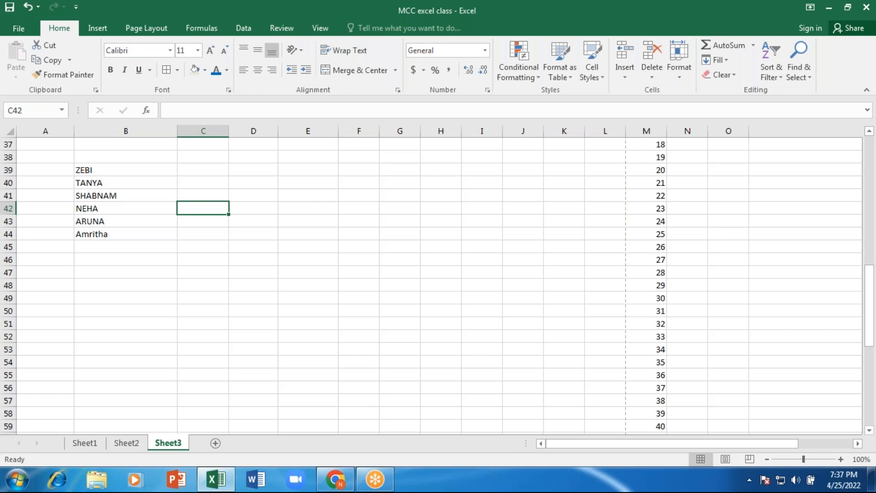
key("ctrl+f")
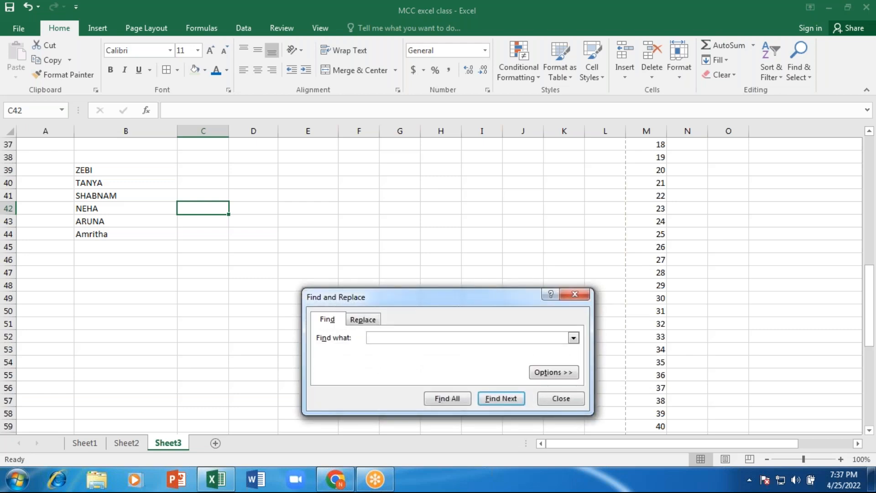
type("TANYA")
left_click(498, 404)
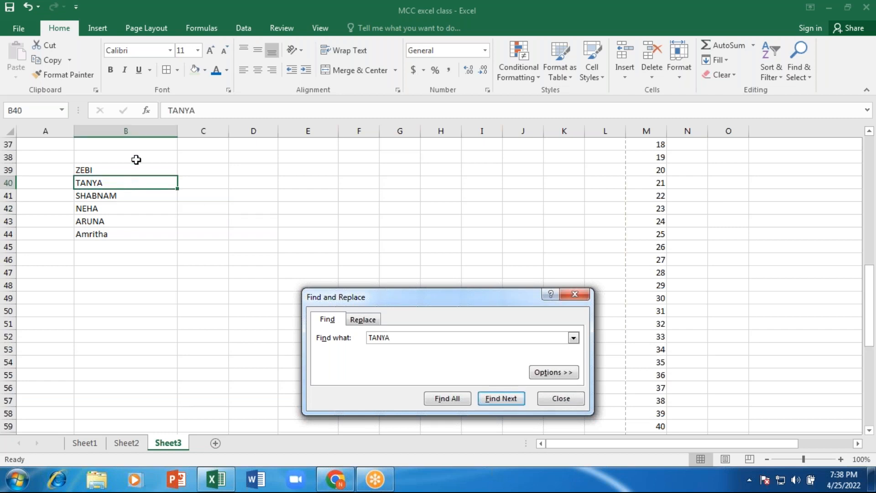
left_click(571, 296)
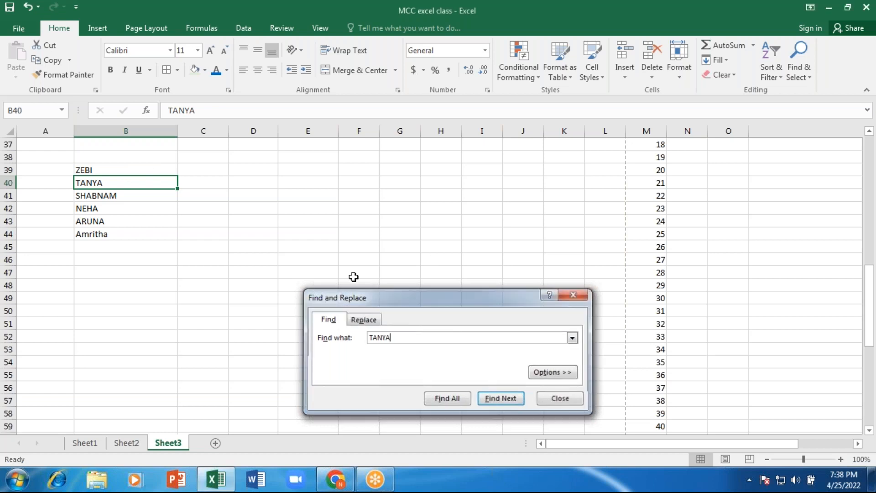
- Copy the name in B40 into B48 and B45
key("ctrl+c")
left_click(87, 287)
key("ctrl+v")
left_click(91, 246)
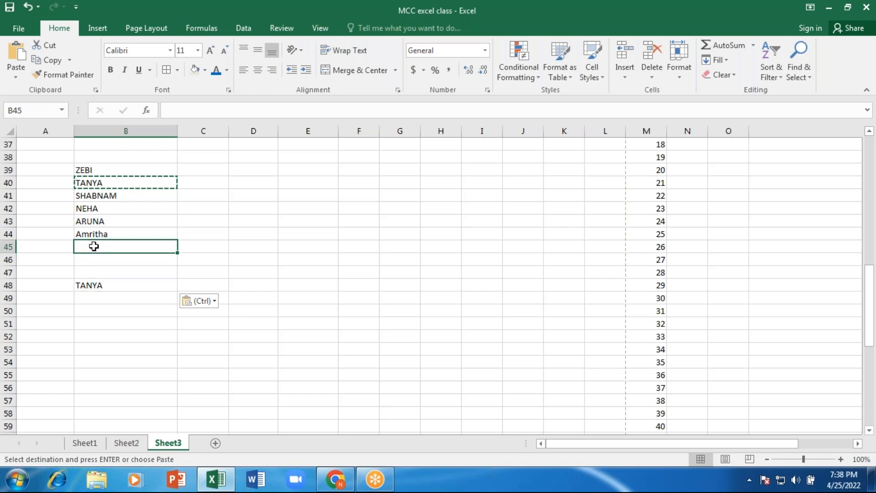
key("ctrl+v")
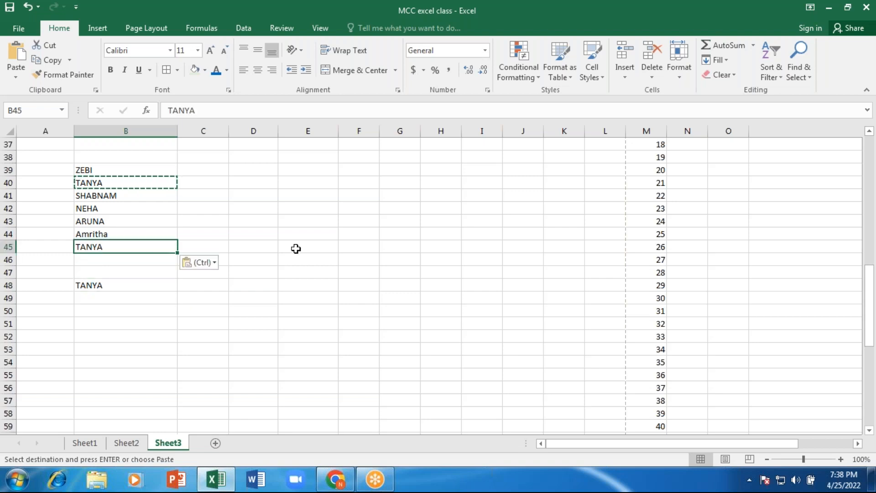
- Step through every TANYA in B48, B40 and B45 with Find Next, then close the search
key("ctrl+f")
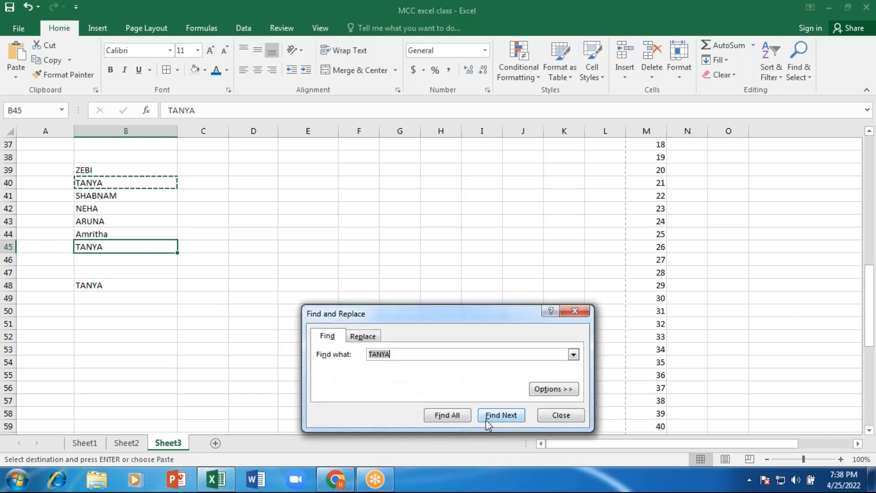
left_click(485, 415)
left_click(486, 418)
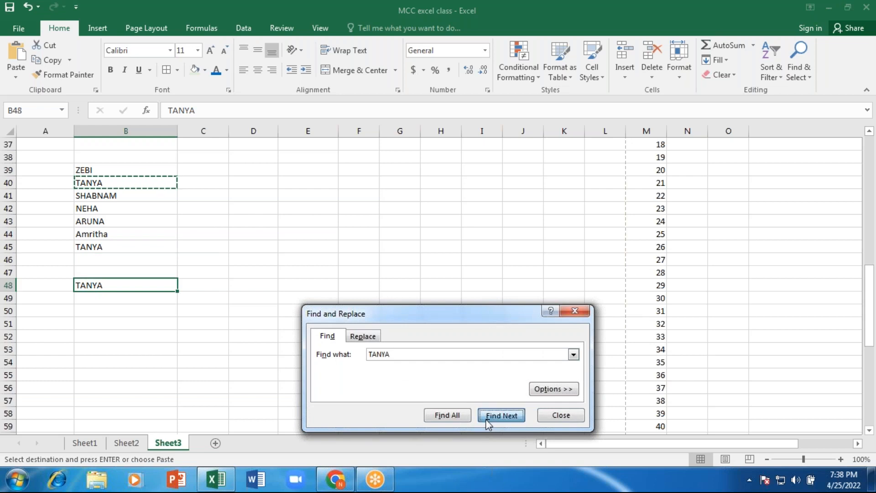
left_click(485, 419)
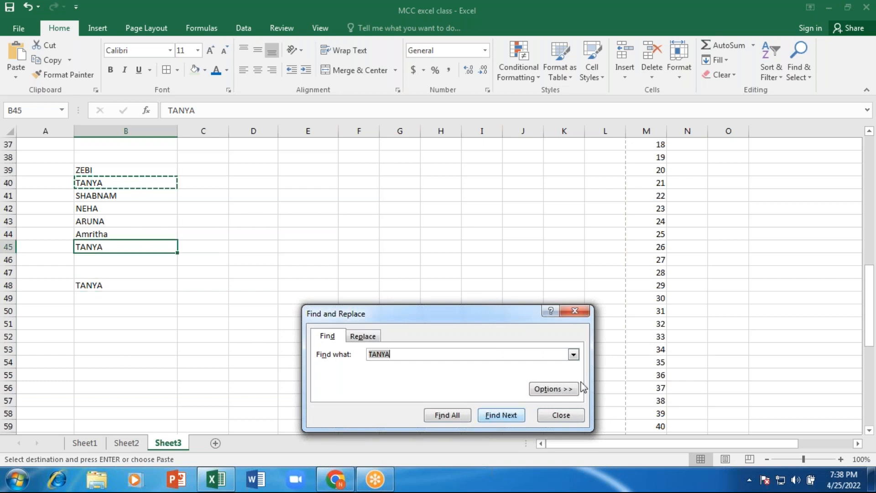
left_click(574, 310)
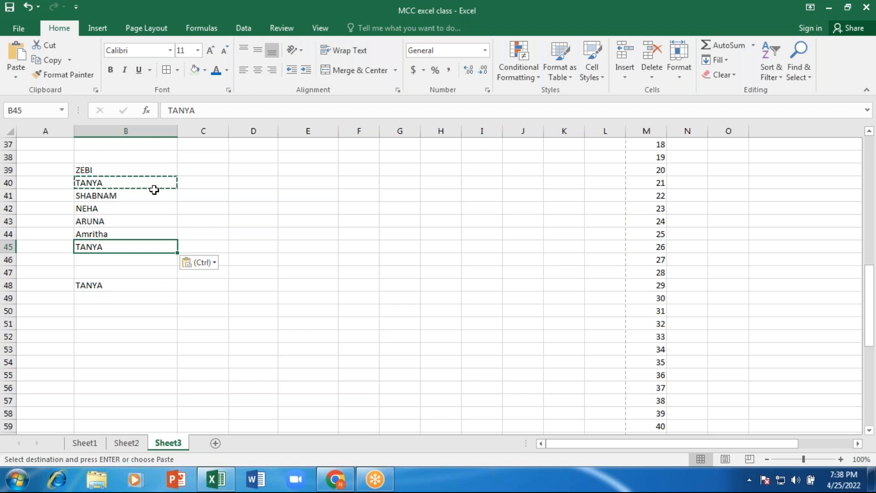
key("ctrl+h")
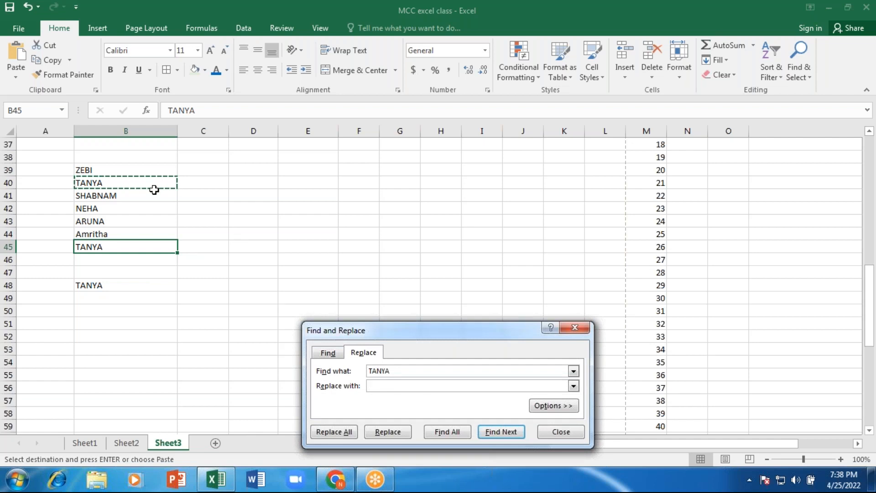
- Replace only the TANYA in B45 with DIVYA, skipping past B48 and B40
type("DIVYA")
left_click(498, 433)
left_click(500, 432)
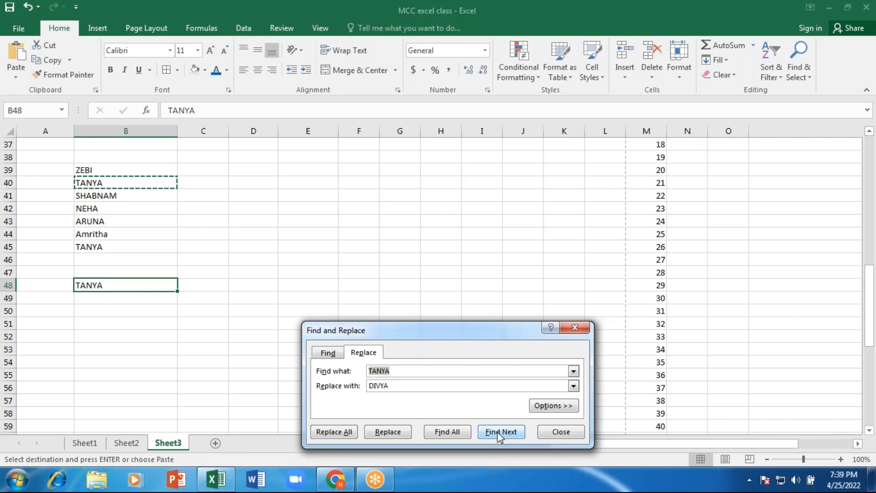
left_click(498, 431)
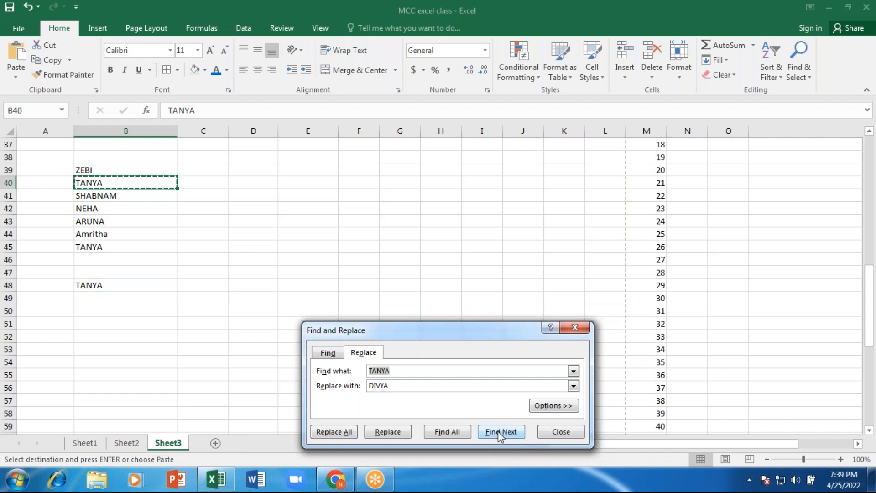
left_click(497, 431)
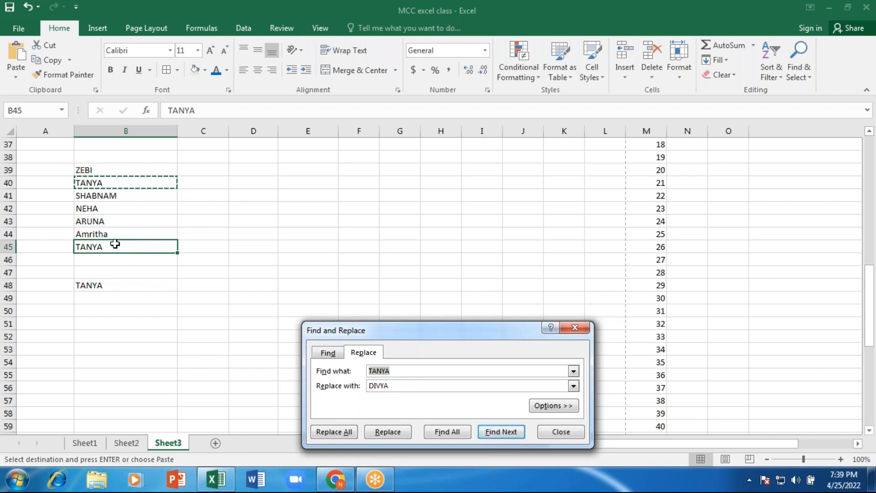
left_click(397, 434)
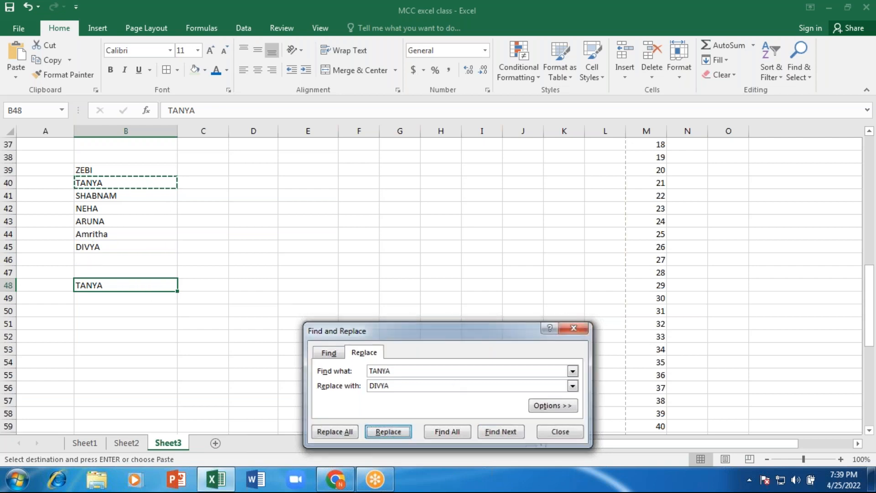
left_click(574, 327)
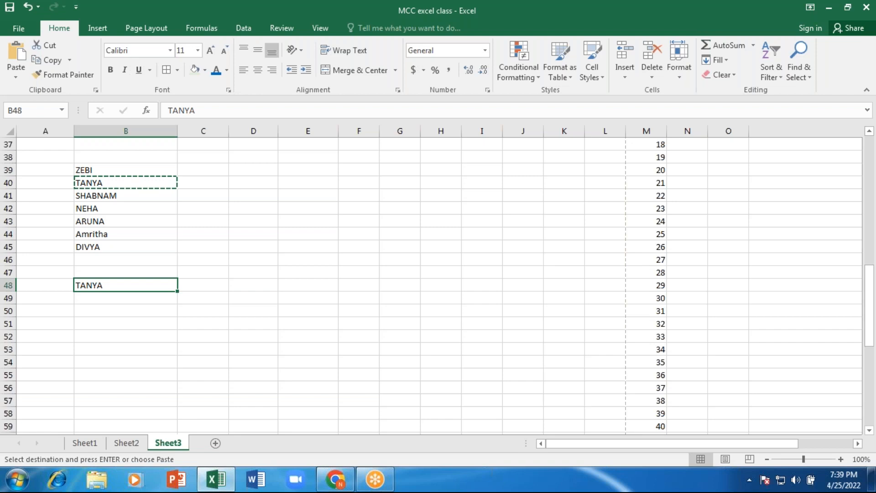
- Rename the Sheet3 tab to INTRO, then check it alongside Sheet1 and Sheet2
right_click(172, 442)
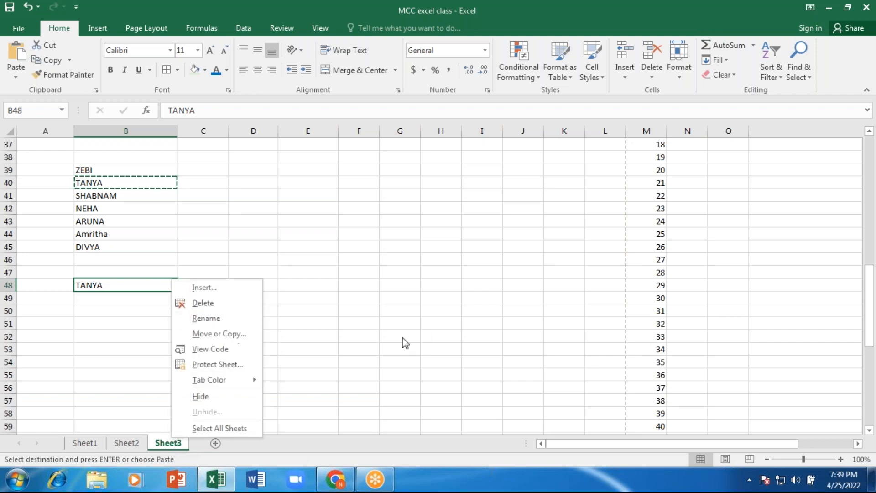
key("Escape")
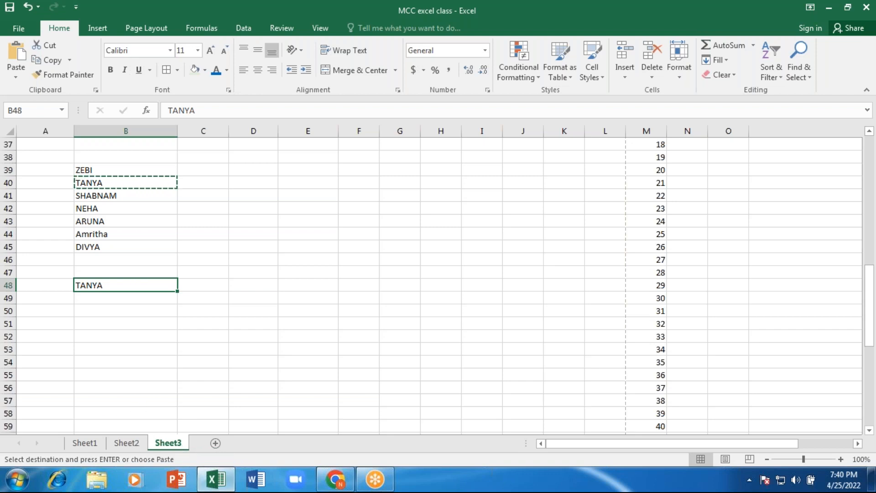
right_click(172, 441)
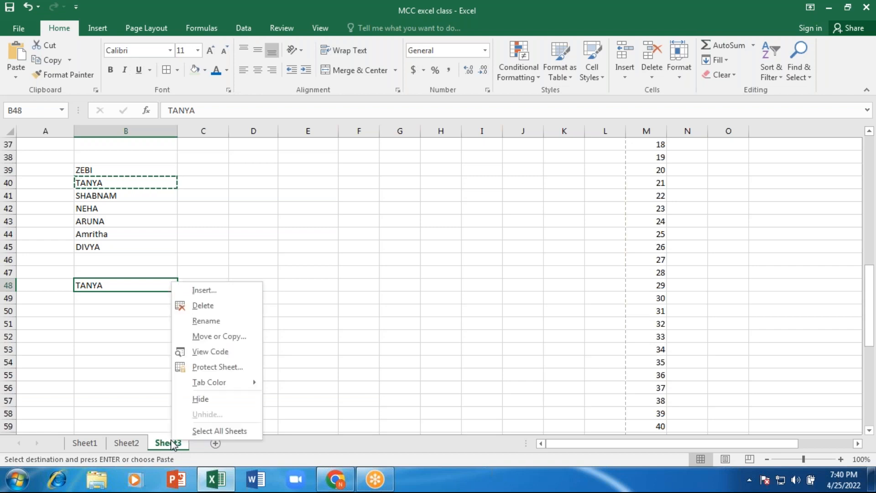
left_click(201, 322)
type("iNTRODUCTION")
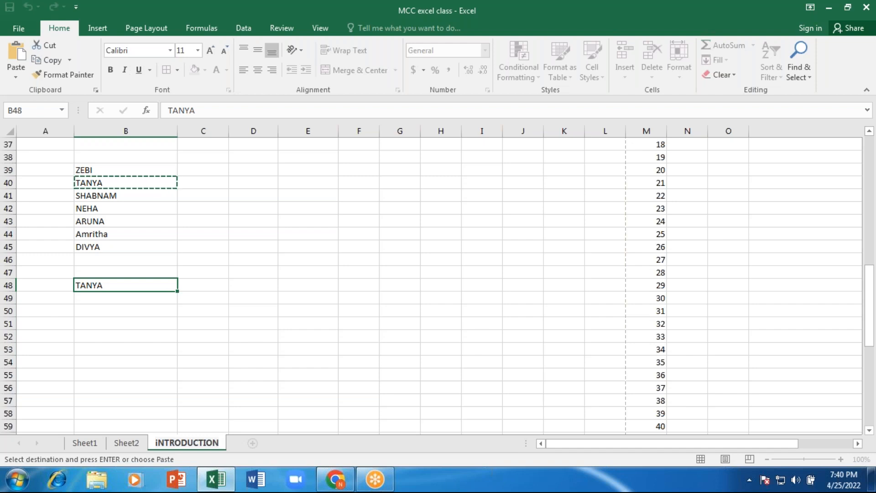
key("BackSpace")
key("BackSpace")
key("BackSpace")
key("BackSpace")
key("BackSpace")
key("BackSpace")
key("BackSpace")
key("BackSpace")
key("BackSpace")
key("BackSpace")
key("BackSpace")
key("BackSpace")
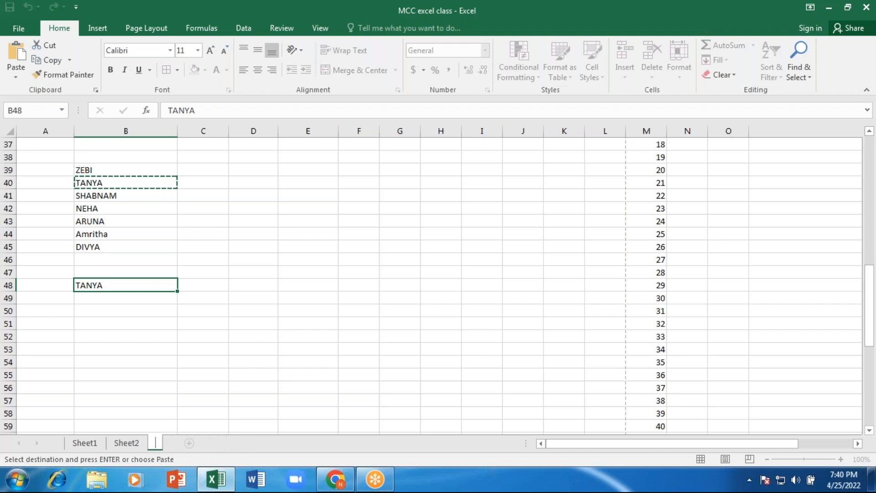
type("INTRO")
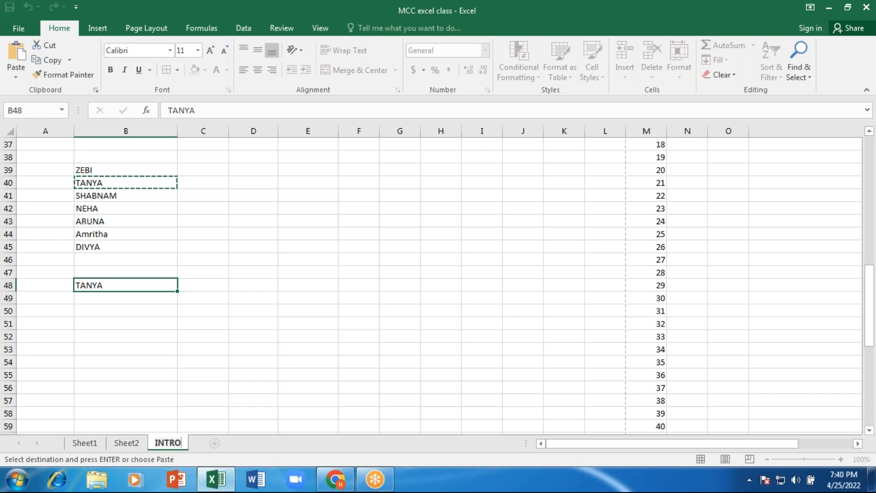
key("Return")
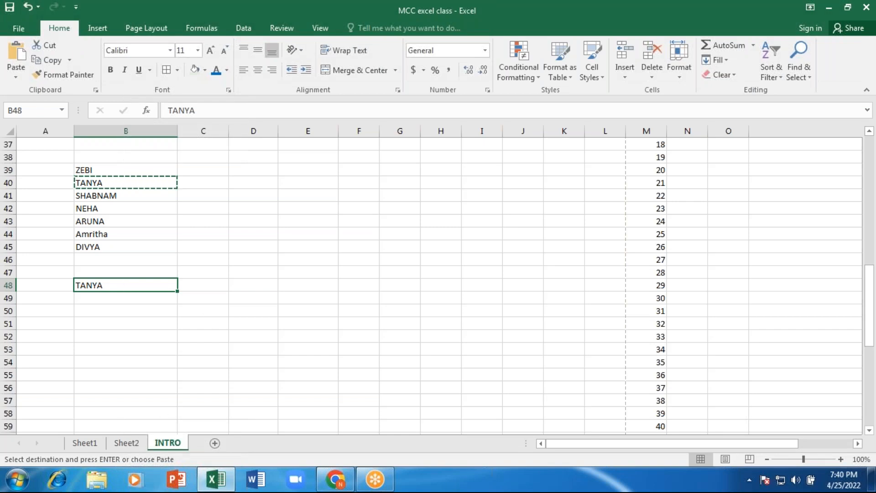
left_click(126, 443)
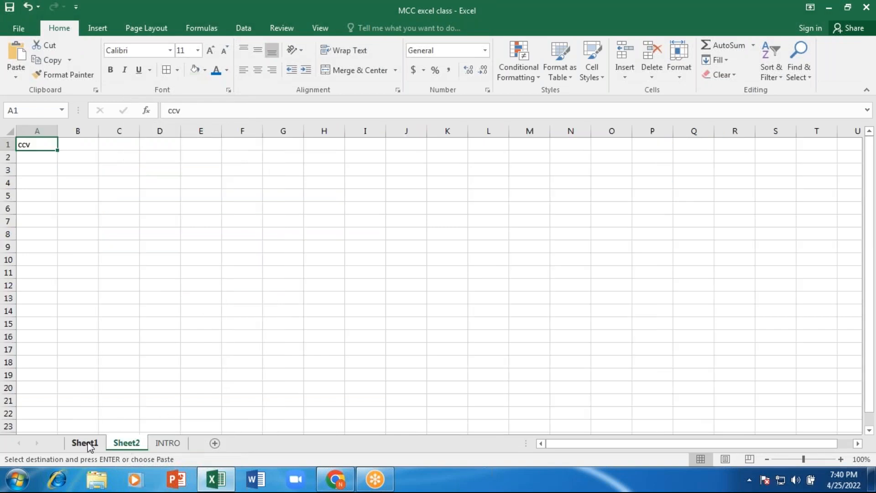
left_click(87, 443)
left_click(167, 443)
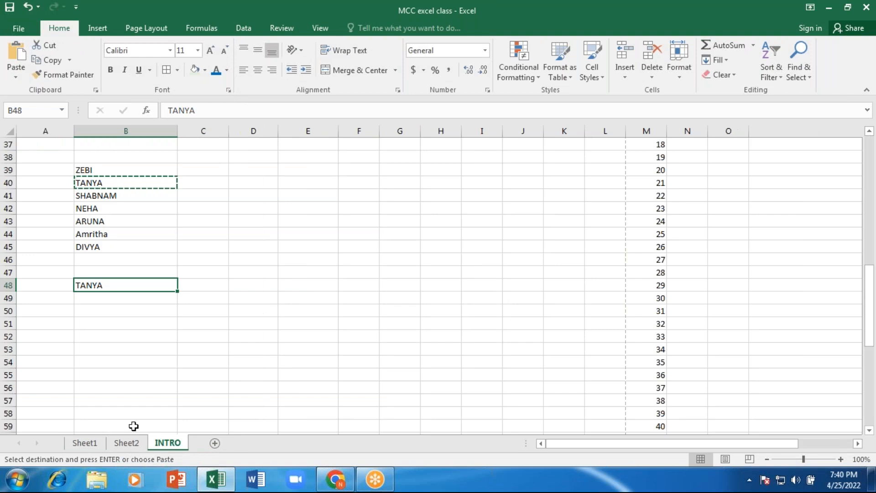
- Colour the INTRO tab orange and drag it ahead of Sheet1 and Sheet2
right_click(180, 447)
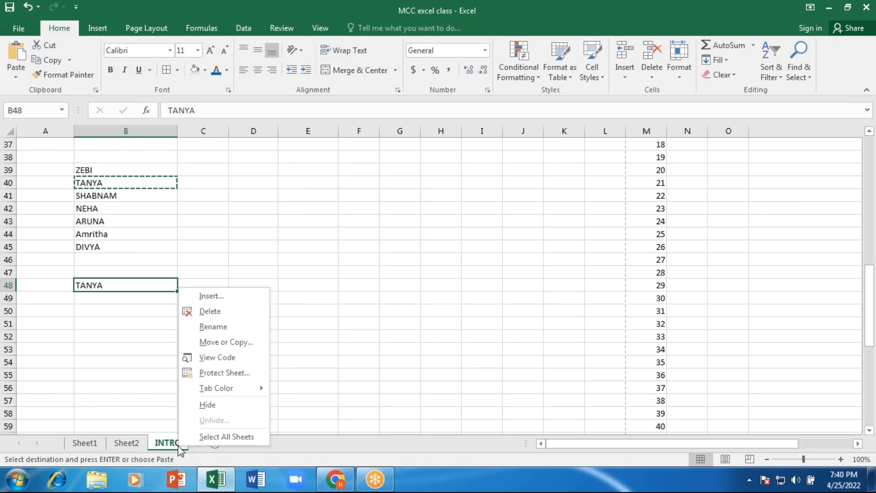
mouse_move(211, 390)
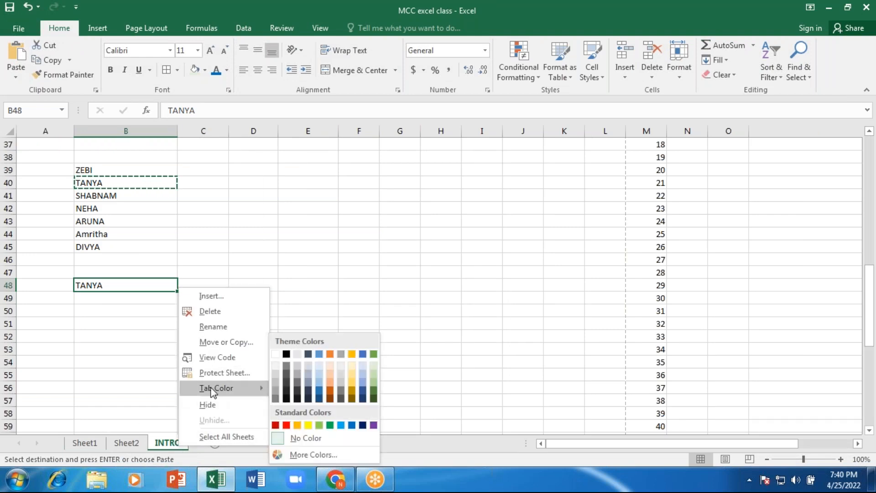
left_click(295, 424)
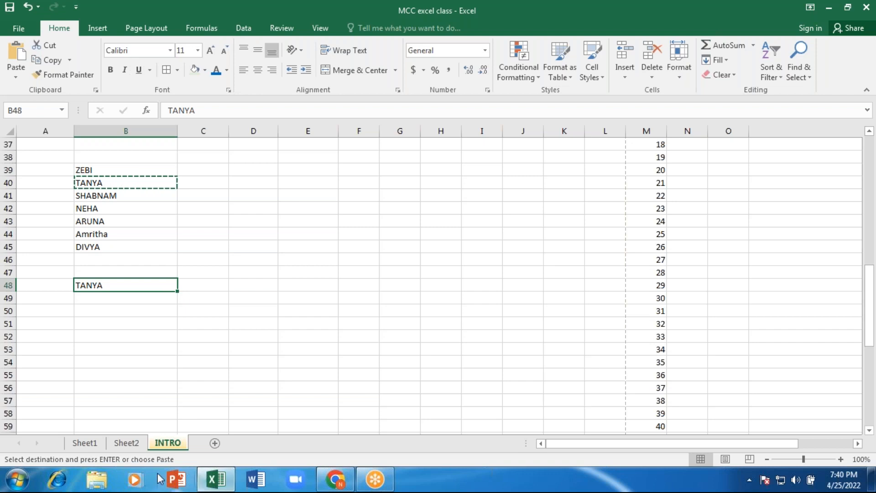
left_click(126, 446)
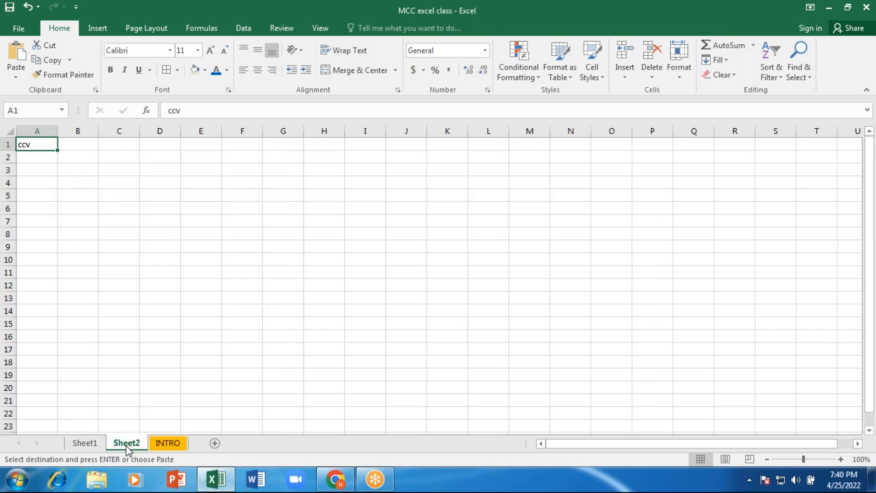
left_click(84, 444)
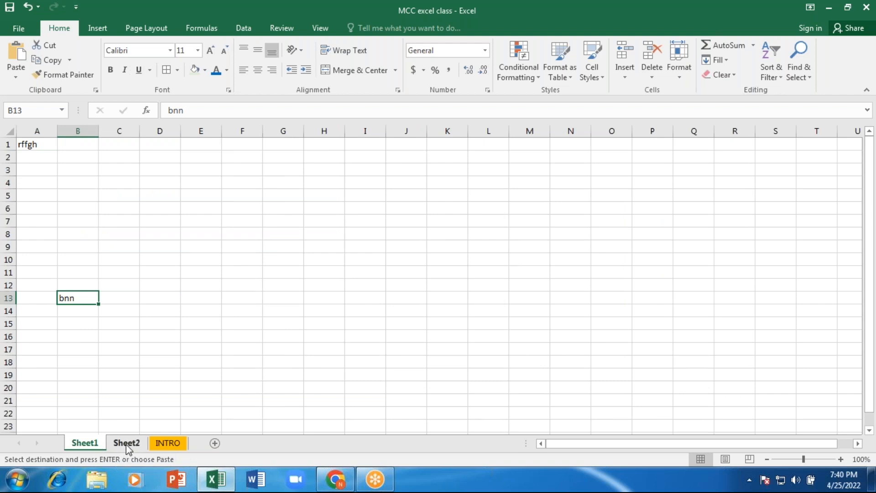
left_click(169, 444)
left_click_drag(68, 431, 66, 440)
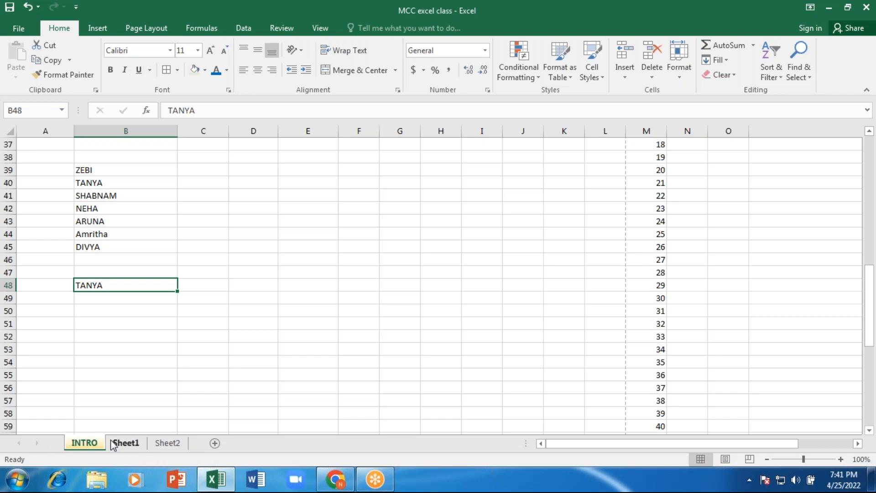
left_click(122, 443)
- Switch to Sheet2 and minimize the Excel window
left_click(174, 445)
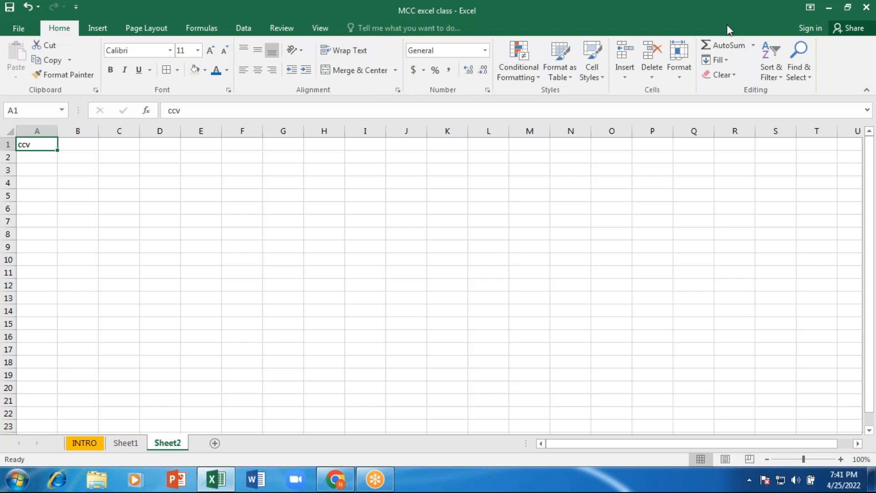
left_click(829, 10)
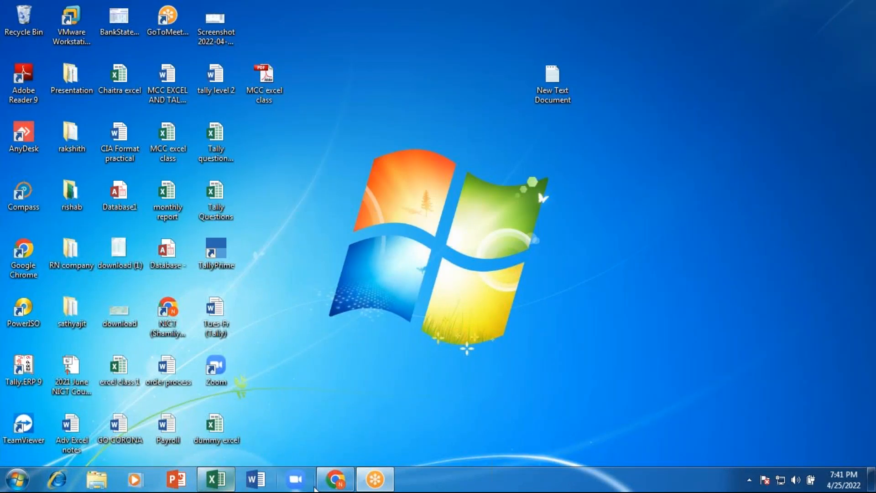
- Restore Chrome from the taskbar to show its New Tab page
left_click(337, 483)
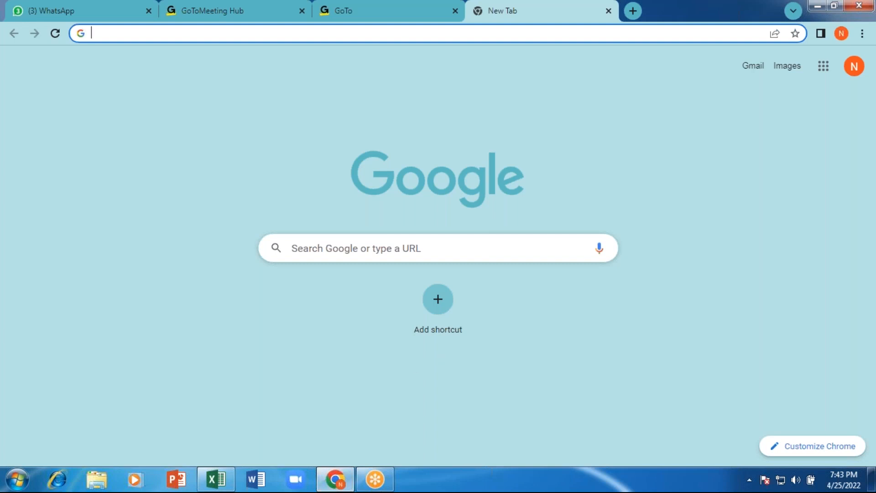
left_click(857, 395)
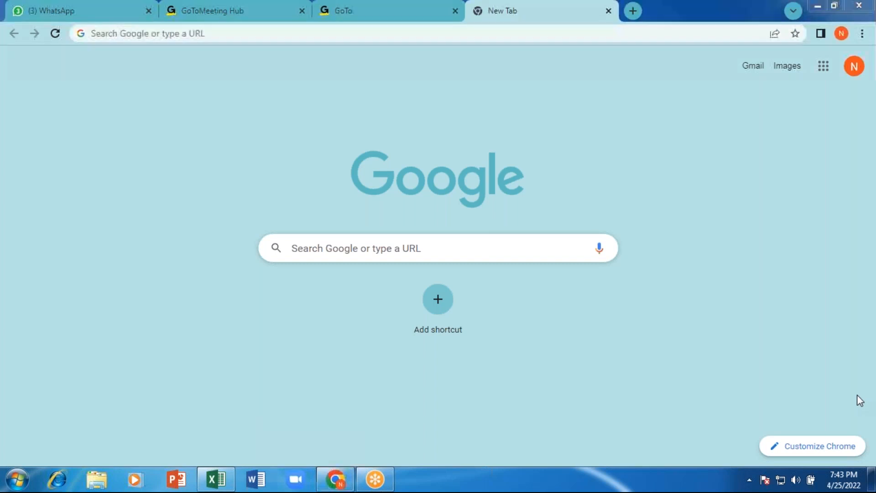